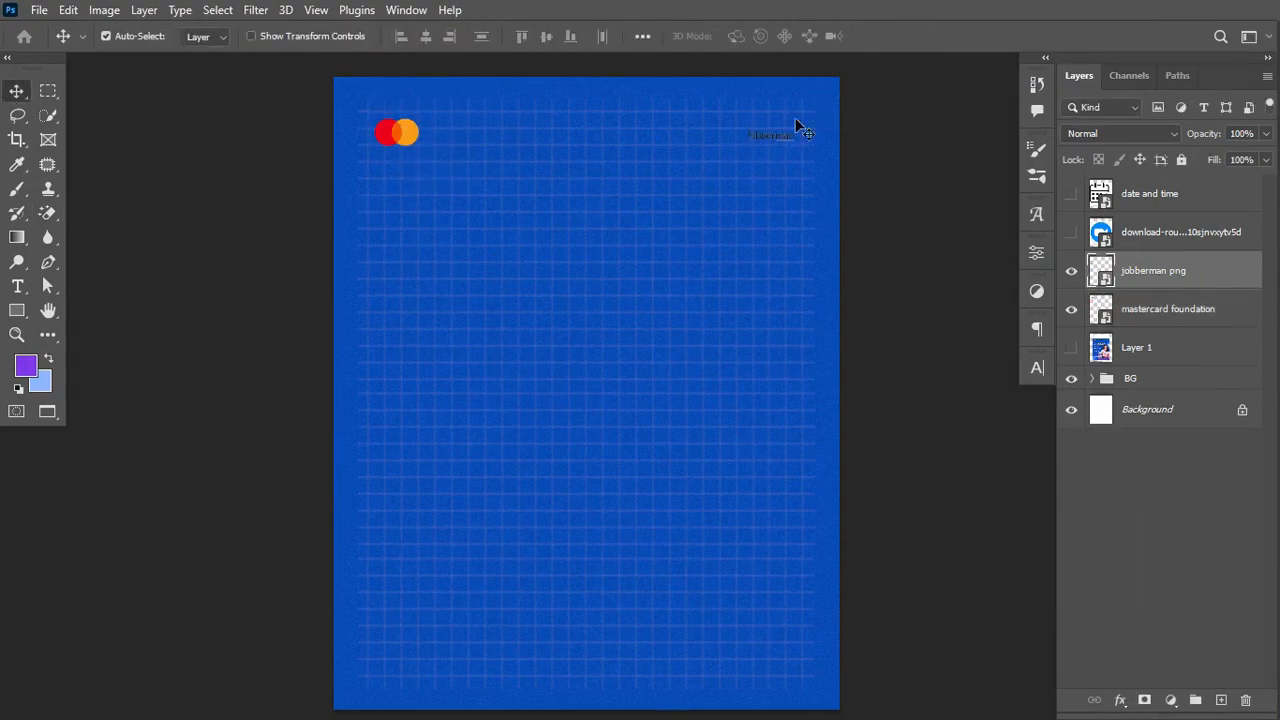
Step: Give the Jobberman logo a white colour overlay and type the 'mastercard foundation' caption
click(1142, 138)
key(t)
click(393, 222)
text(mastercard foundation)
Step: Place the caption under the Mastercard logo and add an 'In partnership with' copy beside Jobberman
click(1037, 368)
click(1037, 368)
key(ctrl+Return)
drag(409, 214, 397, 156)
drag(397, 156, 766, 128)
text(In partnership with)
Step: Move Layer 1 to the top and group both logo layers as BRAND LOGO
drag(1137, 460, 1137, 180)
click(1072, 196)
click(1072, 198)
click(1160, 311)
shift+click(1168, 460)
key(ctrl+g)
Step: Place the woman portrait image into the flyer
key(super)
click(471, 710)
key(ctrl+t)
key(Return)
Step: Raise the portrait's contrast and sharpening in Camera Raw and apply it
drag(1137, 262, 1143, 337)
drag(1009, 473, 1040, 473)
click(940, 347)
drag(914, 392, 934, 394)
click(1051, 621)
click(1258, 309)
Step: Copy the headline text from the JOBBERMAN ADS document into the flyer and position it
key(f)
key(f)
click(620, 66)
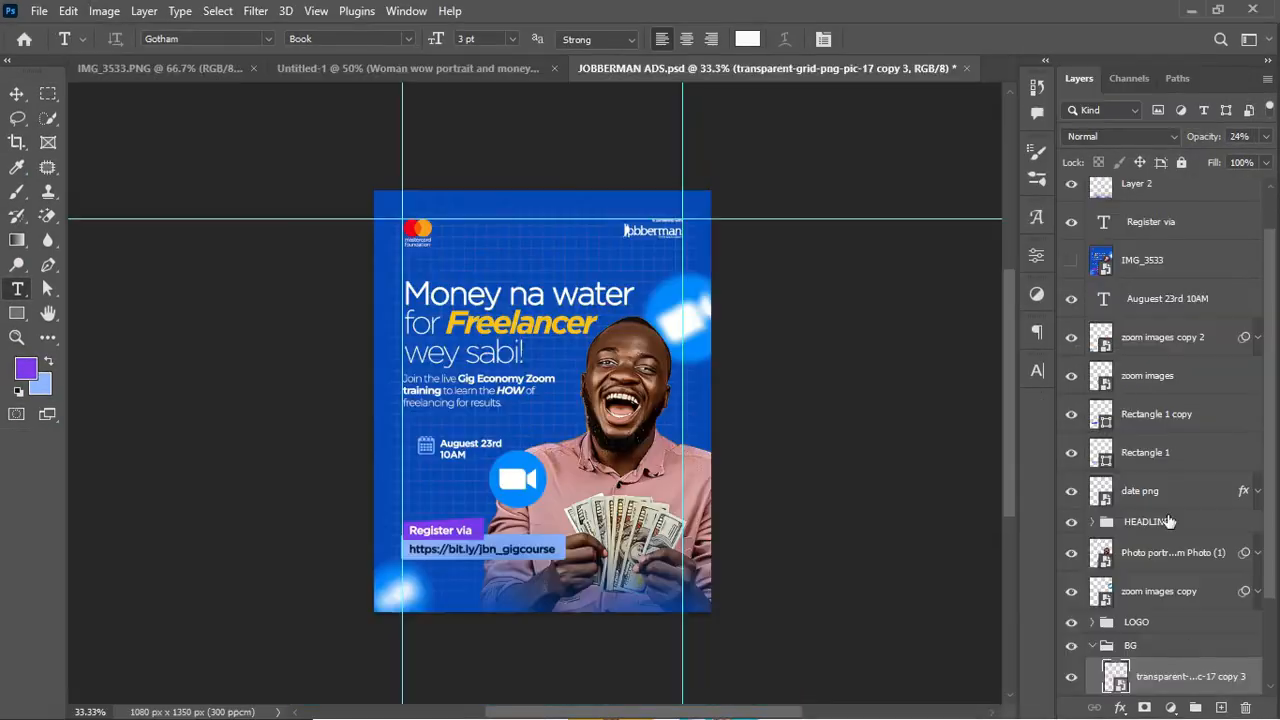
ctrl+click(1147, 523)
key(ctrl+t)
drag(480, 400, 506, 348)
key(Return)
key(f)
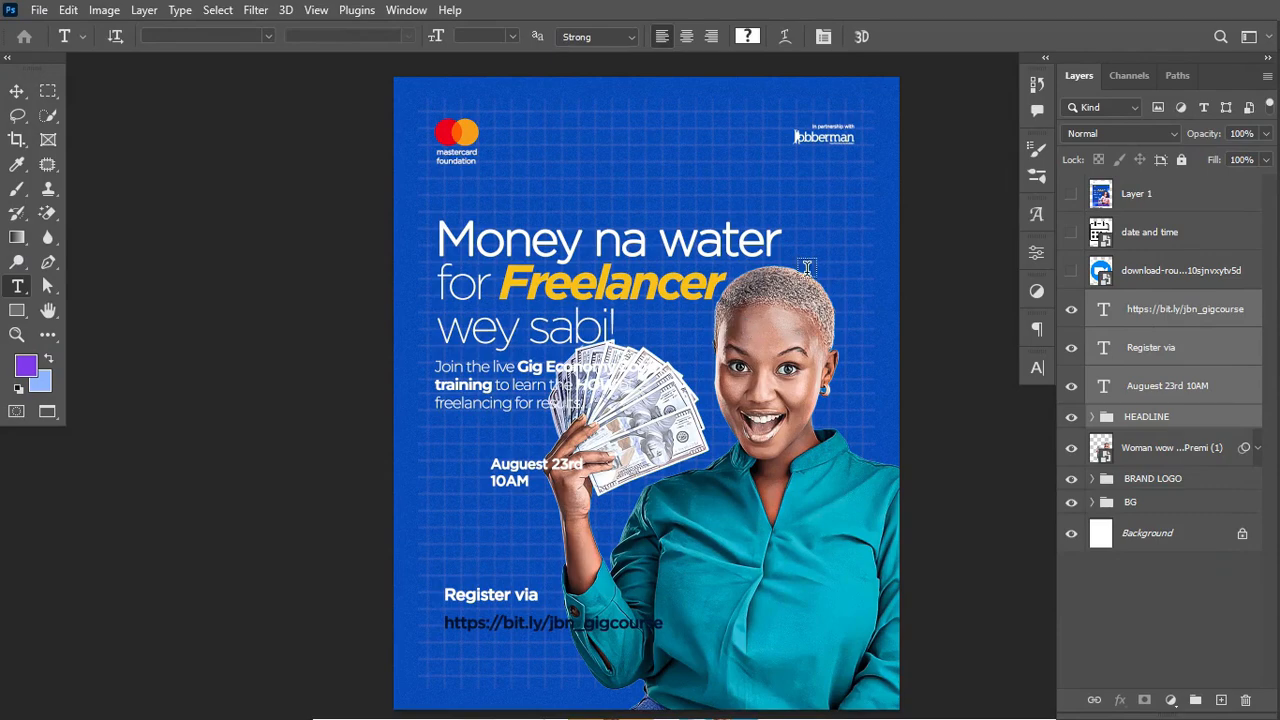
Step: Scale the woman portrait down
key(v)
click(1172, 448)
key(ctrl+t)
key(Return)
Step: Undo a stray 'Money' text line and edit a line of the headline
key(t)
click(596, 180)
text(MONERMone)
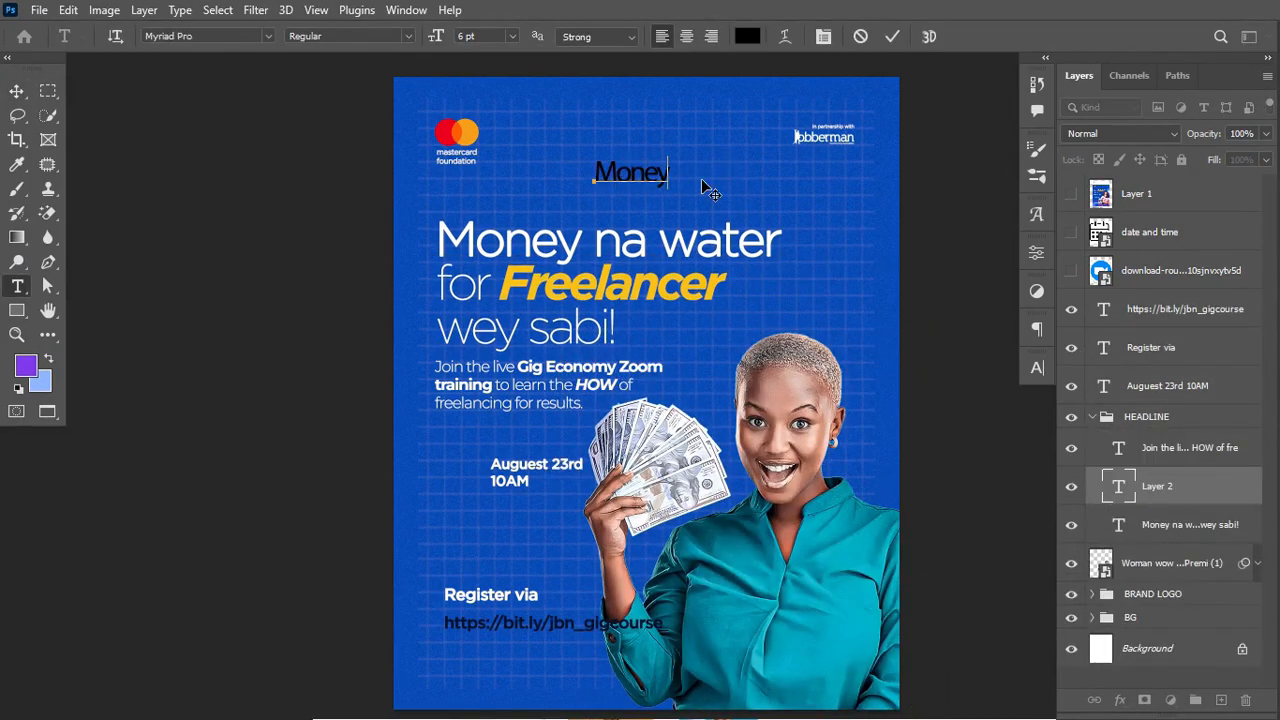
key(ctrl+z)
key(ctrl+z)
key(ctrl+z)
key(ctrl+z)
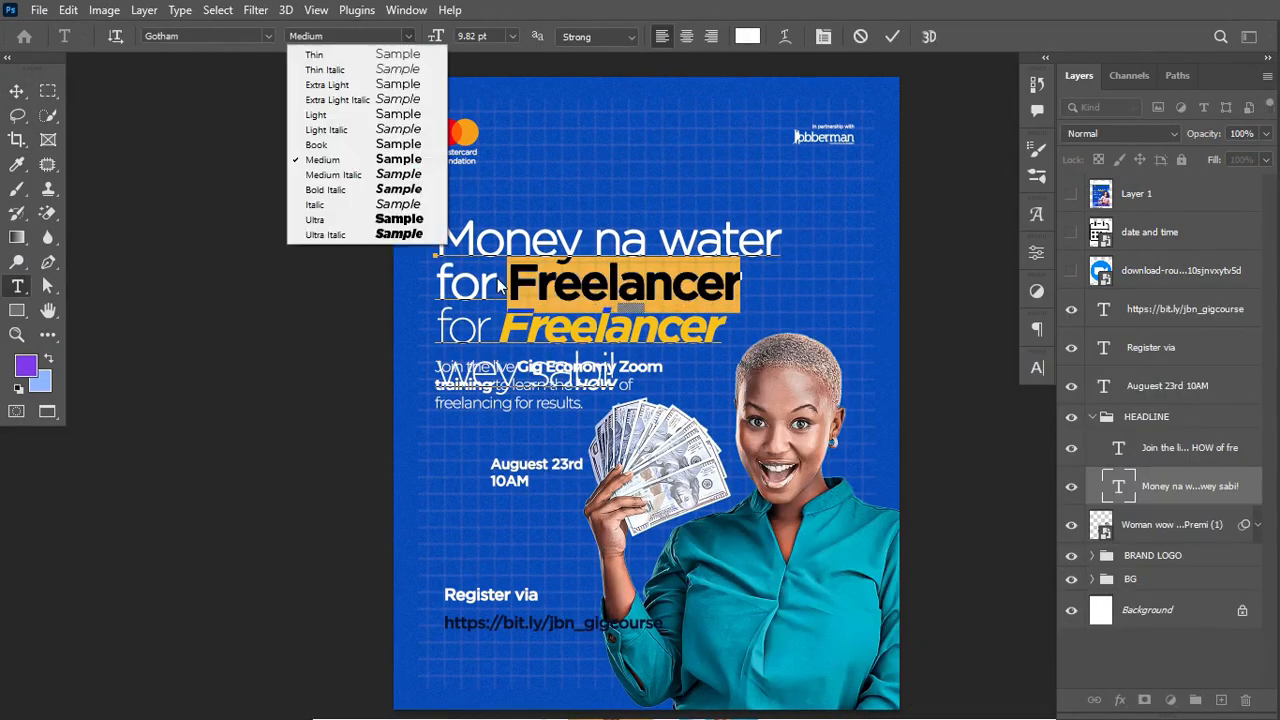
triple_click(766, 248)
click(892, 36)
Step: Shift the portrait right, then show, shrink and erase the background of the calendar icon
key(v)
click(1188, 524)
drag(770, 540, 790, 540)
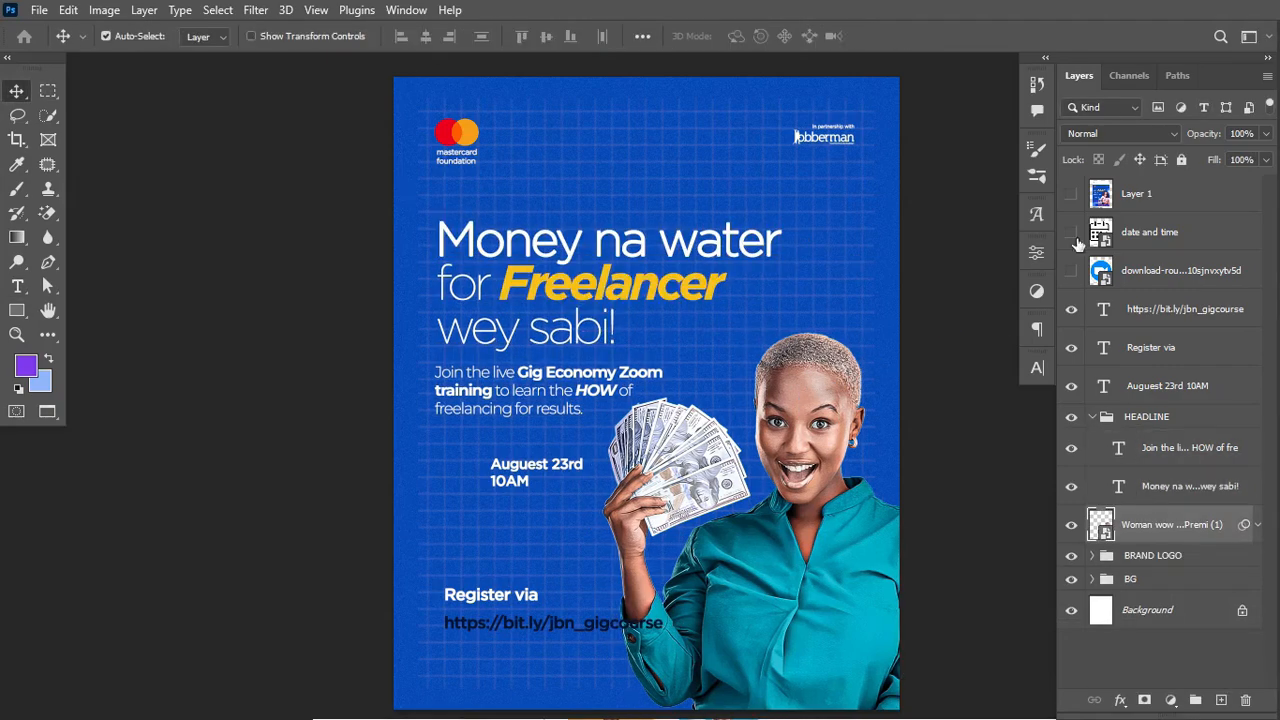
click(1071, 232)
click(1200, 236)
key(e)
key(ctrl+t)
double_click(1220, 236)
click(563, 384)
Step: Show the Zoom logo layer and scale it down
click(1143, 137)
click(1071, 306)
key(ctrl+t)
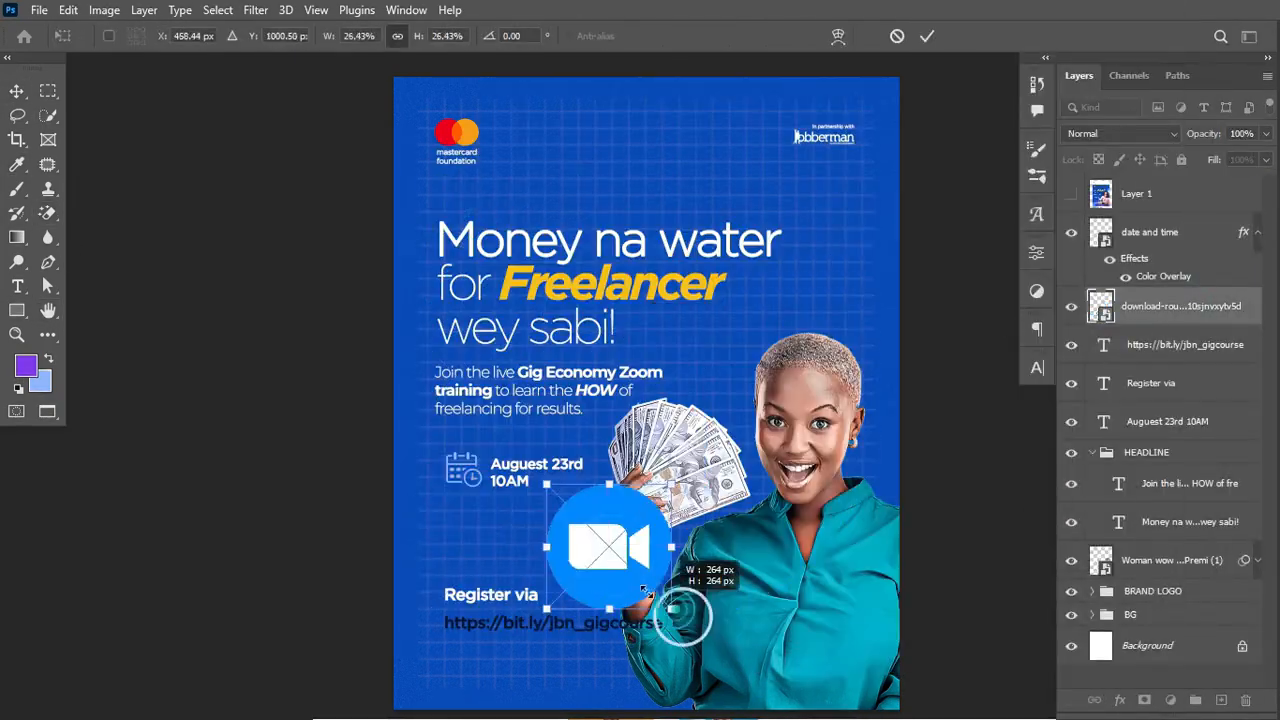
key(Return)
Step: Draw a light blue rectangle behind the URL and recolour the URL text navy
right_click(17, 311)
click(91, 313)
drag(436, 611, 678, 636)
double_click(1101, 306)
click(1189, 349)
drag(1145, 306, 1145, 400)
click(1189, 349)
click(1145, 383)
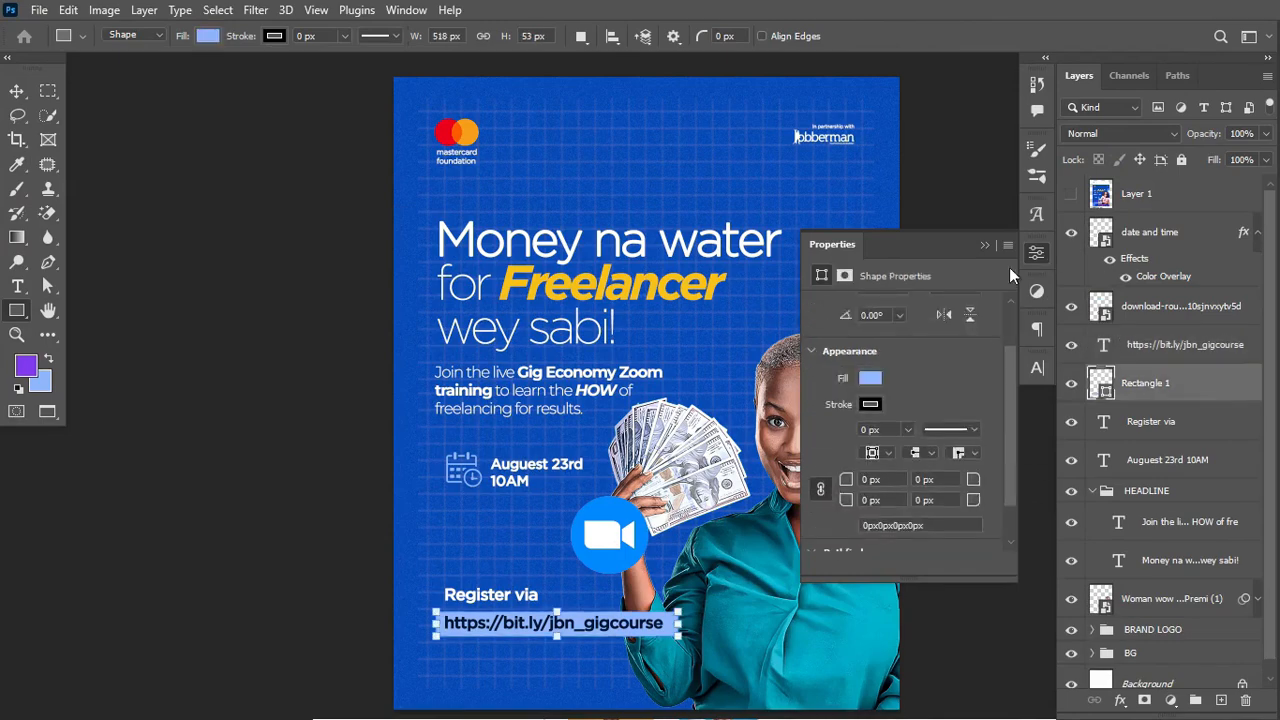
click(1037, 368)
click(1037, 368)
Step: Duplicate the link bar into a narrower purple tag above it holding 'Register via'
key(v)
drag(557, 630, 557, 604)
key(ctrl+t)
drag(678, 598, 554, 600)
click(1037, 253)
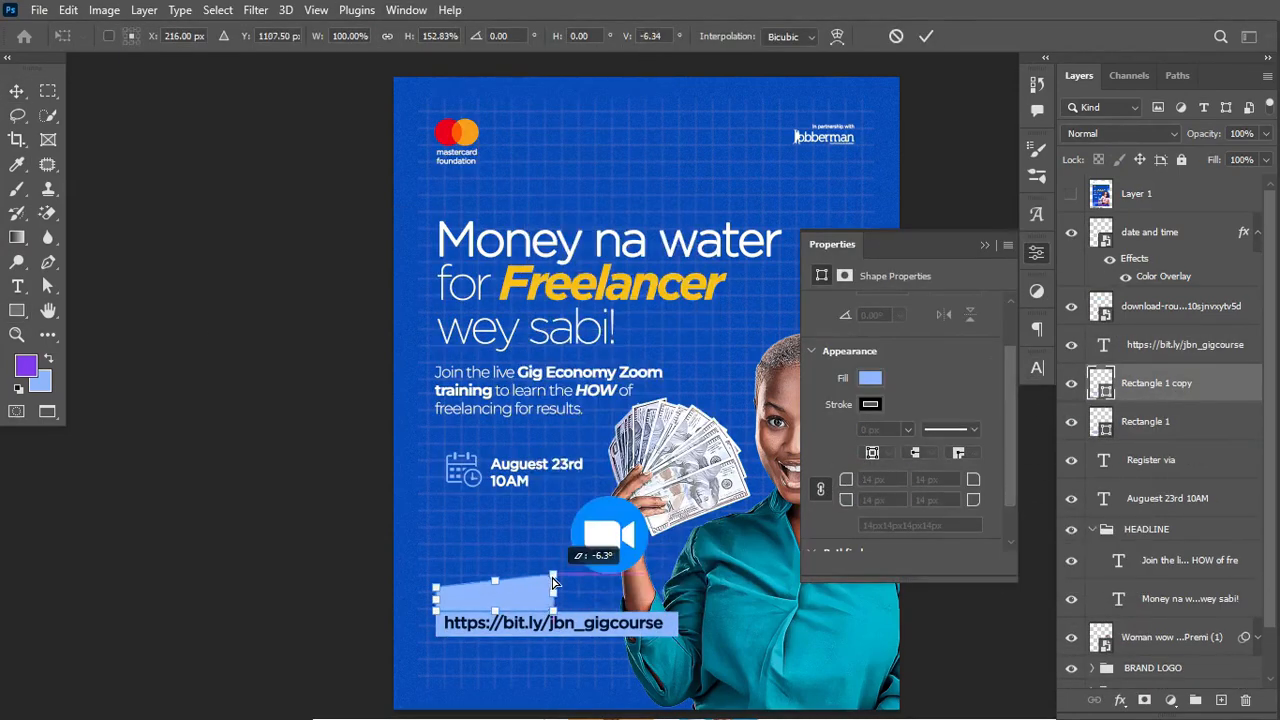
key(ctrl+0)
double_click(1101, 383)
drag(1189, 461, 1189, 366)
click(1145, 460)
click(1037, 253)
Step: Reduce the headline's font size and tighten its line spacing
click(1037, 368)
click(1190, 600)
drag(829, 418, 850, 418)
drag(935, 418, 931, 378)
click(839, 497)
Step: Clip a Hue/Saturation adjustment to the portrait that shifts the shirt to blue
click(1172, 637)
click(1171, 700)
click(1186, 521)
click(823, 330)
click(988, 243)
Step: Enlarge the headline, group layers as DATE, and rename the top smart object ZOOM
click(1190, 599)
key(ctrl+t)
drag(737, 216, 766, 206)
key(ctrl+g)
double_click(1143, 417)
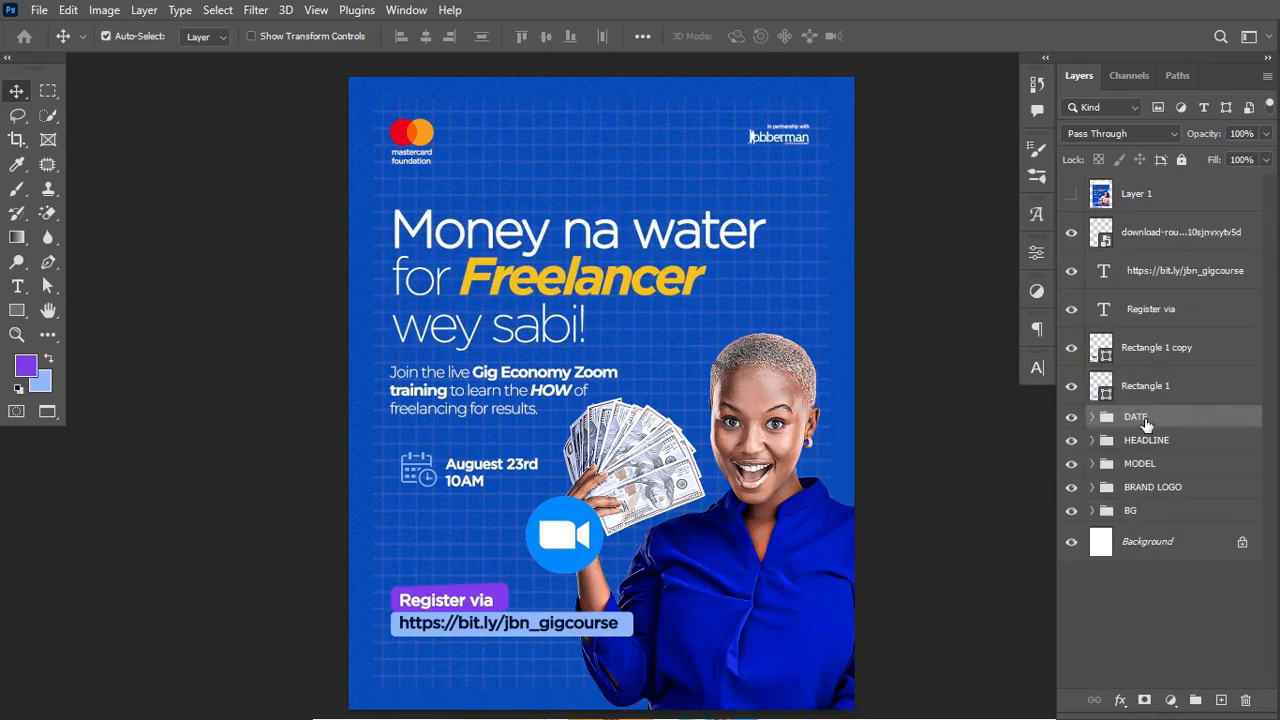
text(DATE)
double_click(1147, 235)
text(ZOOM)
Step: Place a Zoom icon copy near the bottom-left below MODEL and give it a 53 px Field Blur
drag(565, 535, 830, 295)
drag(1190, 270, 1194, 423)
click(255, 10)
drag(1132, 148, 1160, 151)
click(674, 36)
drag(1244, 403, 1248, 240)
right_click(17, 188)
click(94, 183)
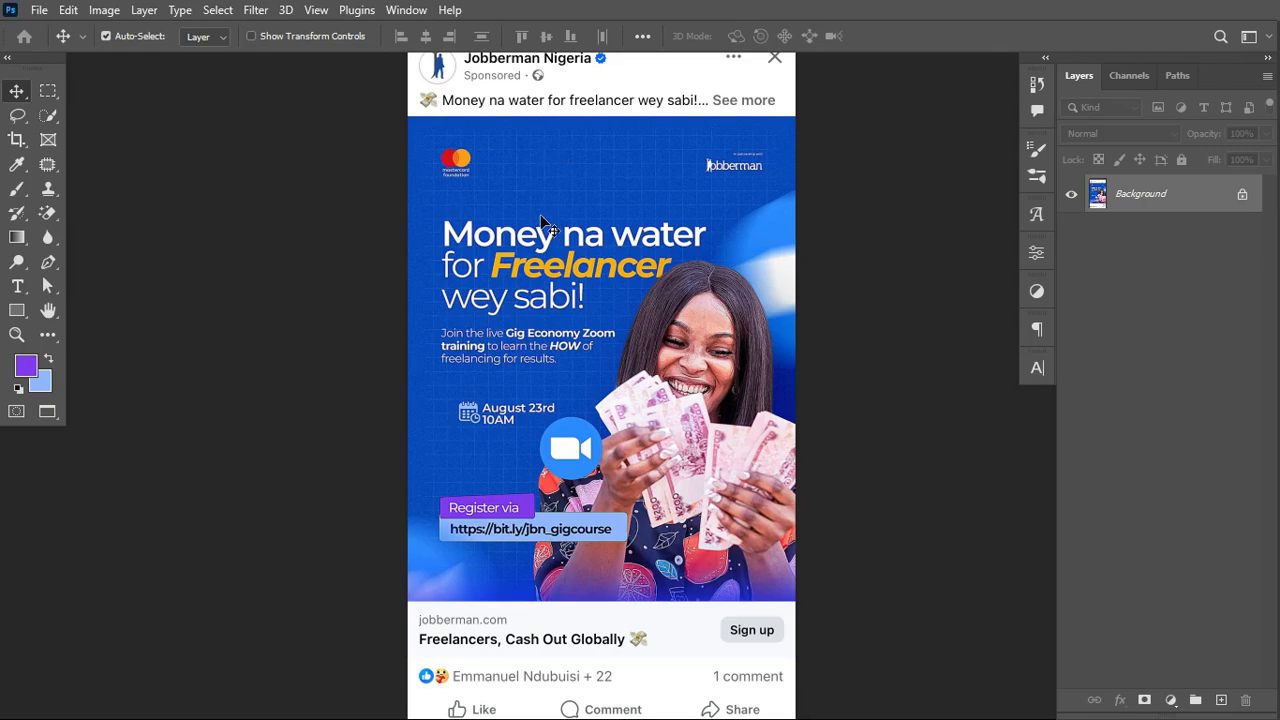
Step: Zoom in and scroll around the Jobberman reference ad, zoom back out, then switch to Chrome
key(ctrl+equal)
key(ctrl+equal)
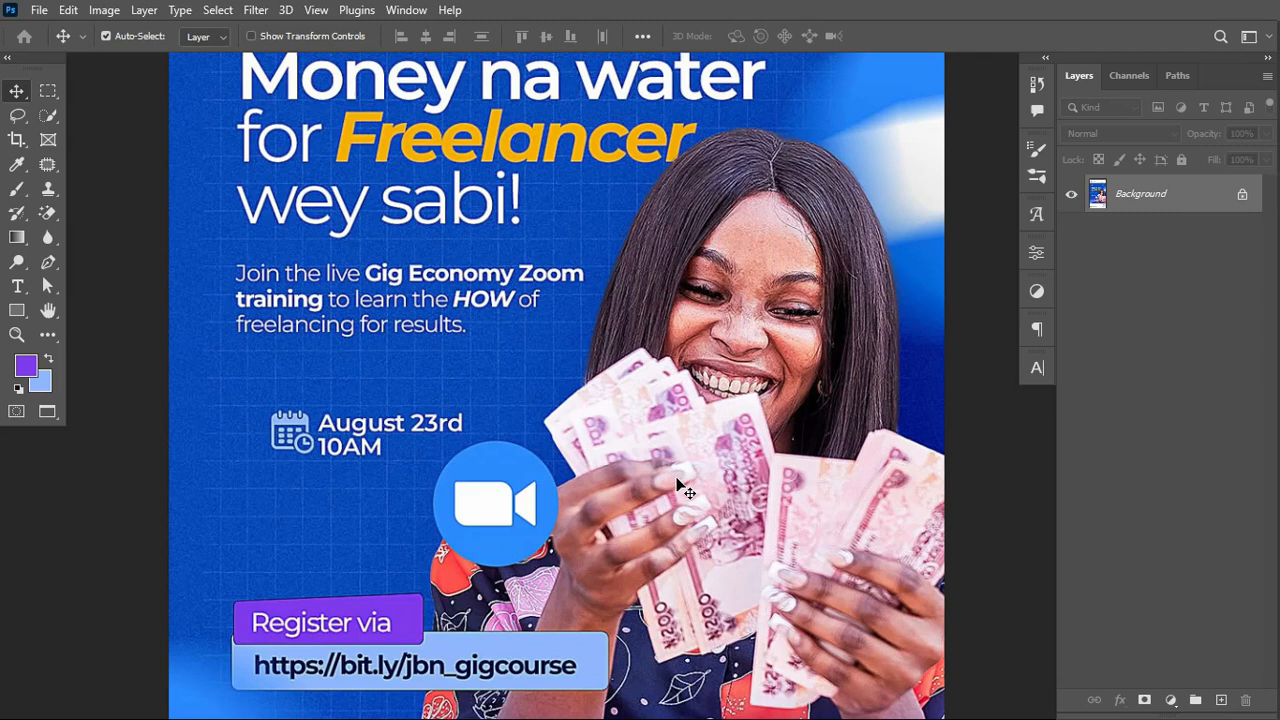
scroll(643, 345, up, 3)
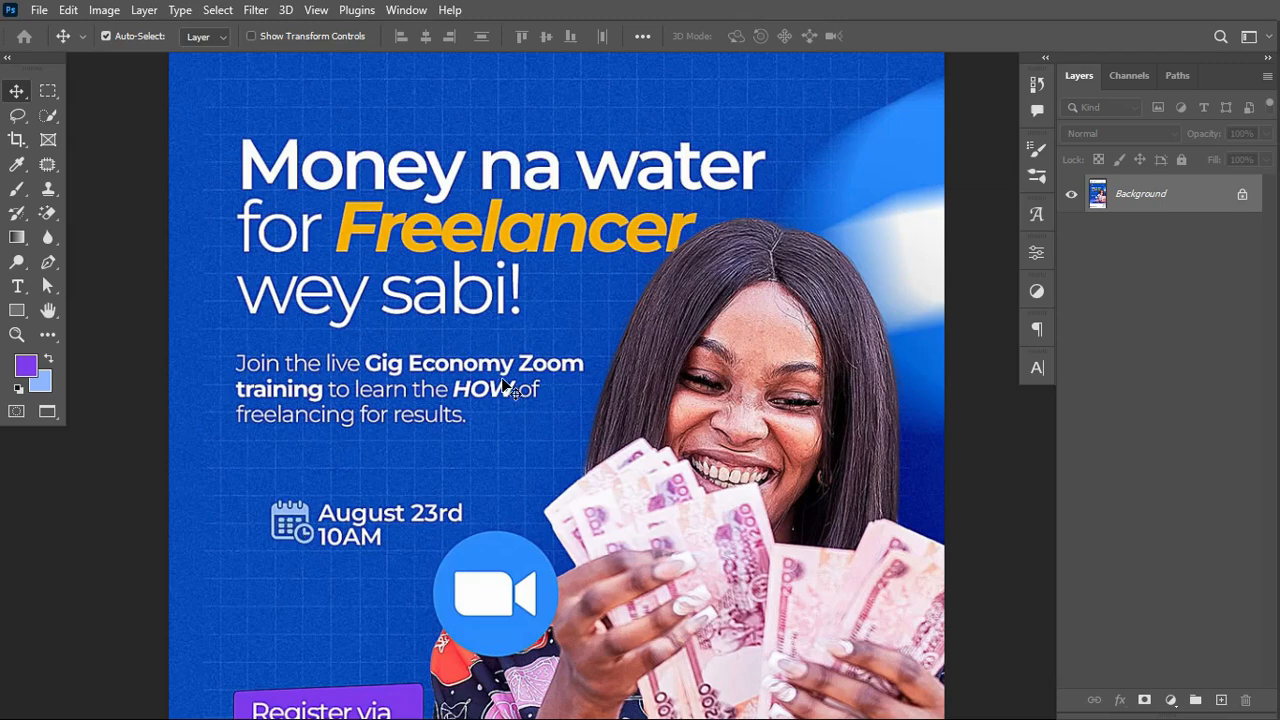
key(ctrl+minus)
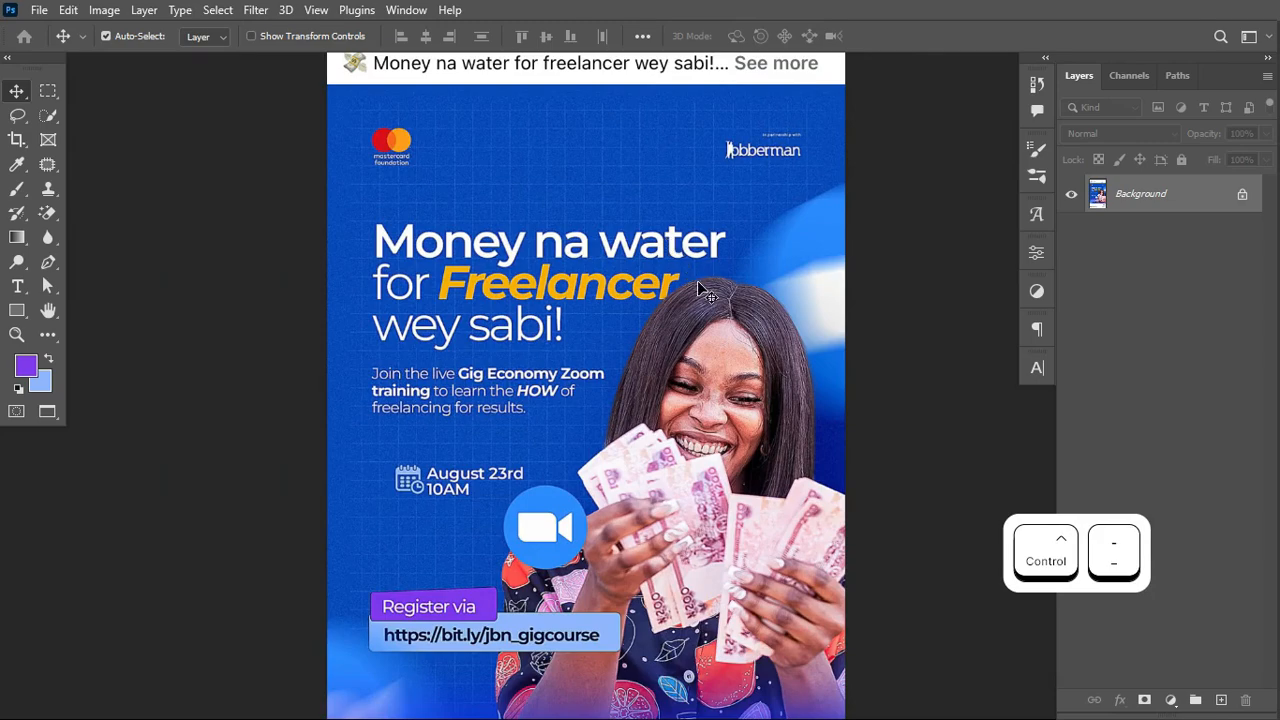
key(alt+Tab)
key(alt+Tab)
key(alt+Tab)
key(alt+Tab)
key(alt+Tab)
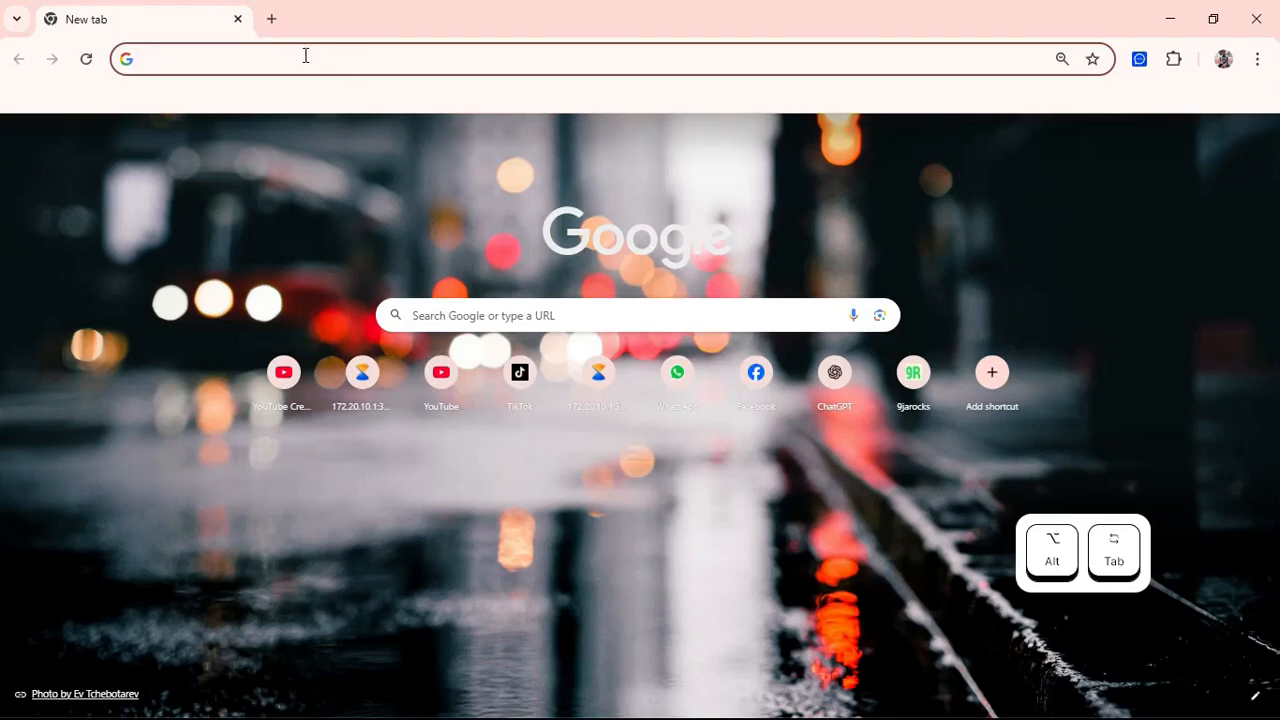
Step: Go to pinterest.com and click into the Pinterest search box
text(poi)
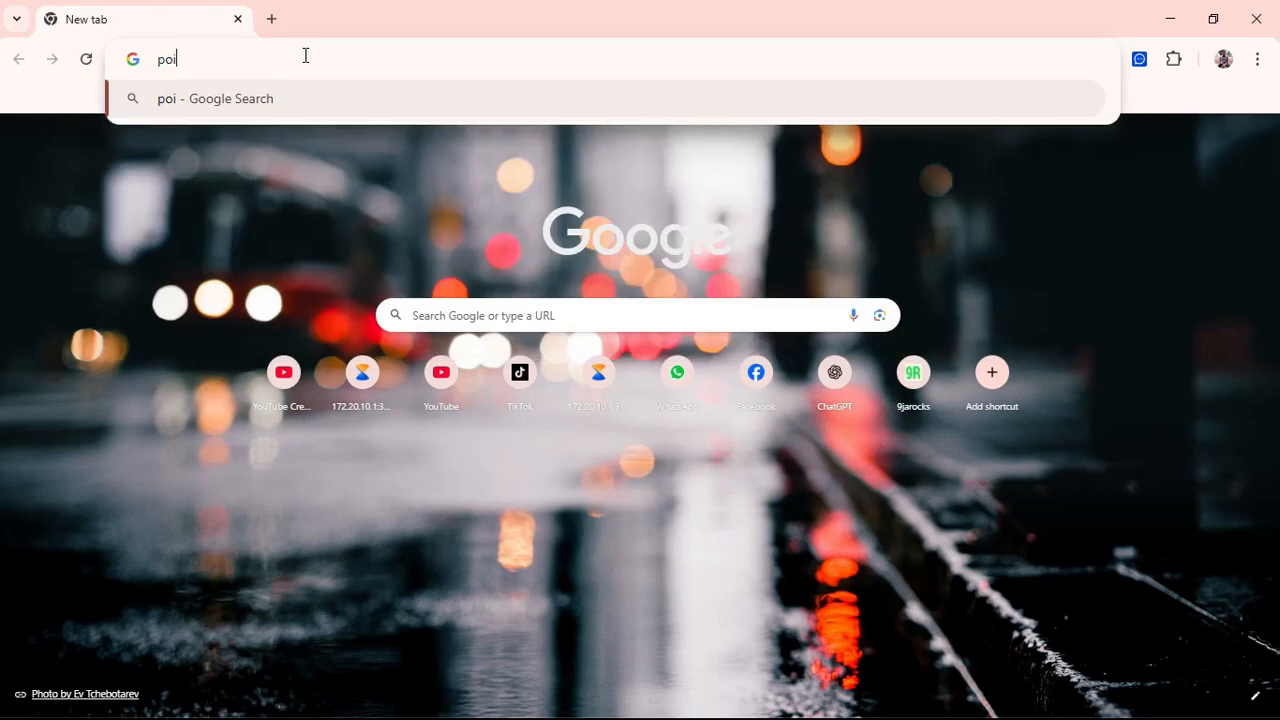
text(nter)
key(BackSpace)
key(BackSpace)
key(BackSpace)
key(BackSpace)
key(BackSpace)
key(BackSpace)
text(interest.com)
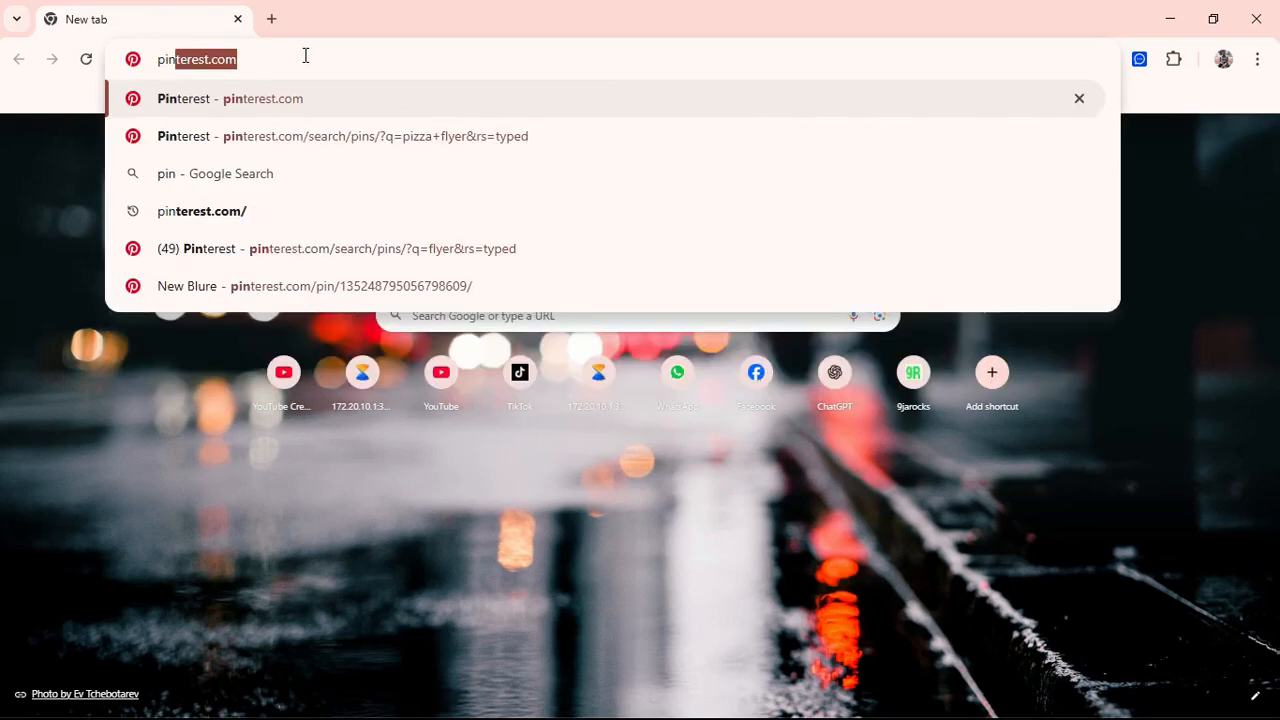
key(Return)
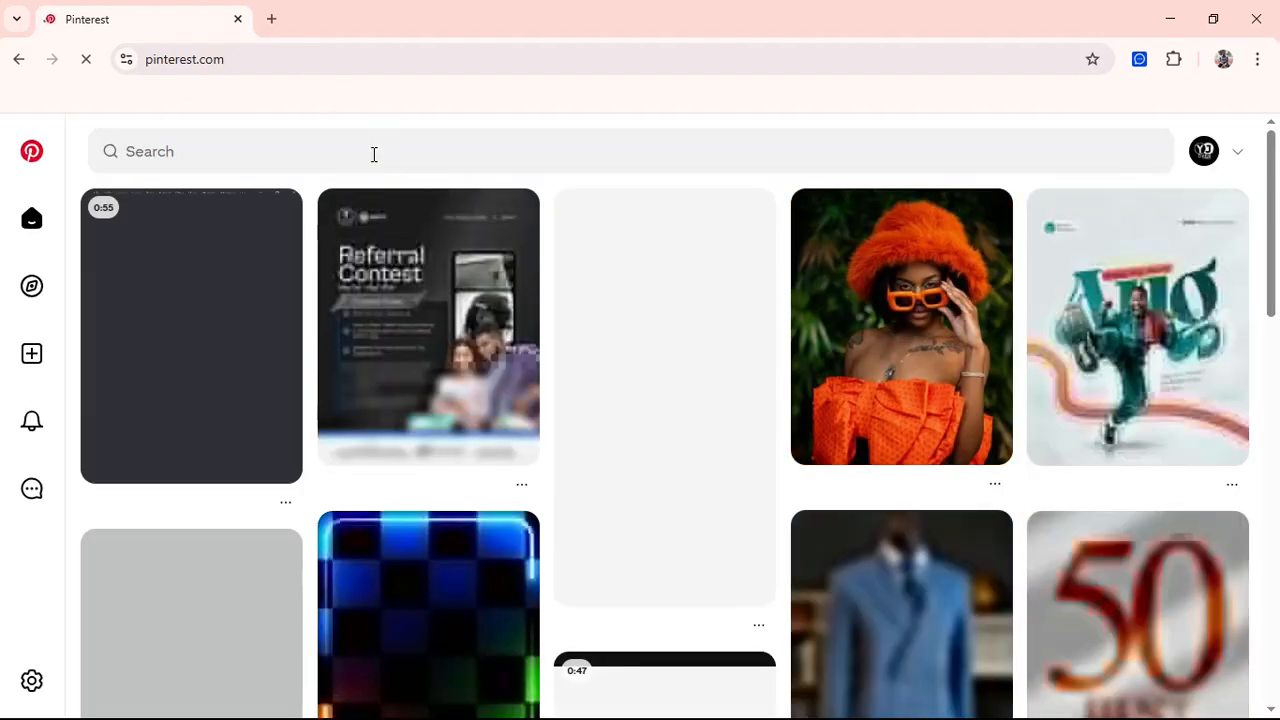
click(365, 154)
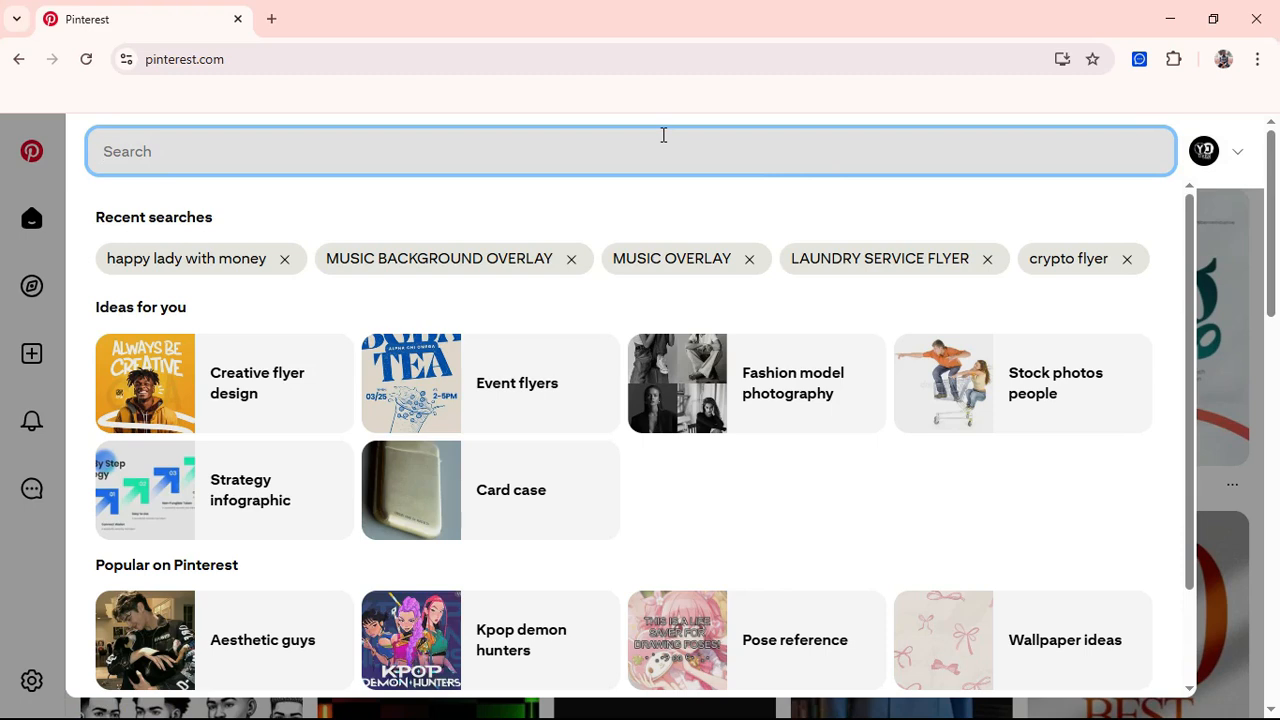
Step: Search 'happy lady with money', open the Woman wow portrait pin and show its Download image option
click(212, 264)
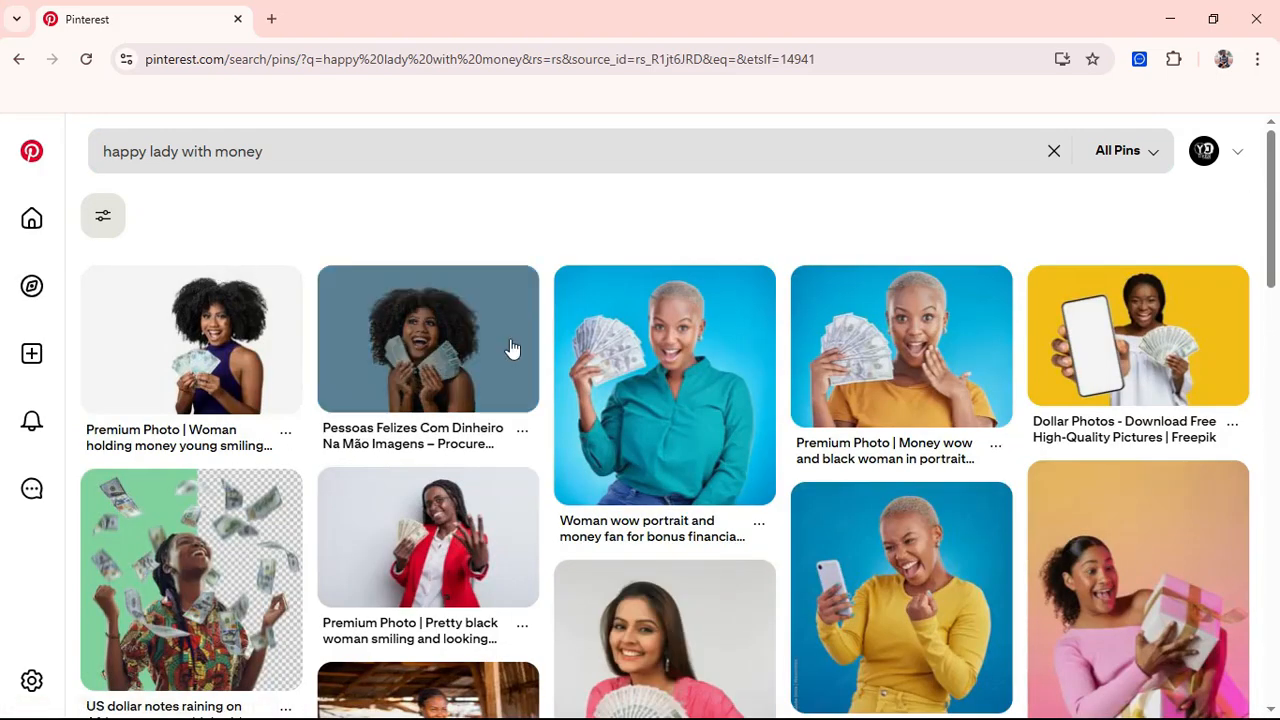
scroll(511, 350, down, 2)
scroll(511, 347, down, 1)
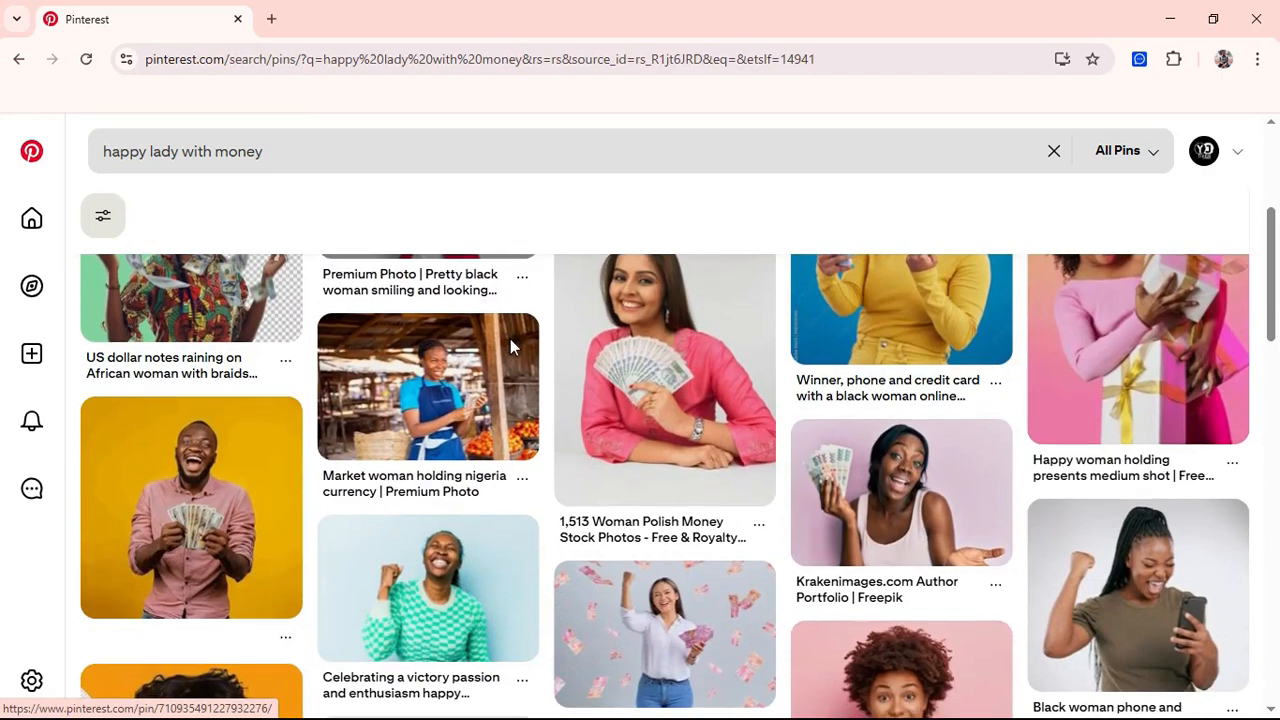
scroll(511, 347, down, 2)
scroll(511, 347, up, 1)
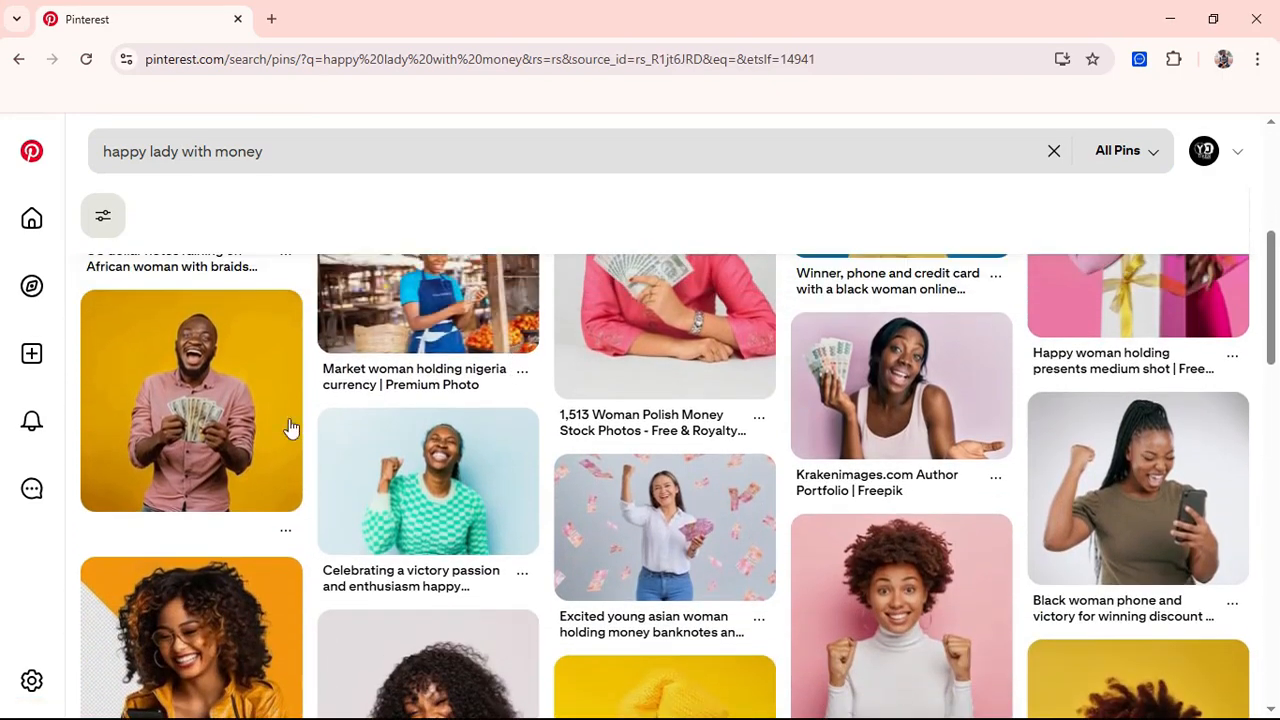
scroll(293, 430, up, 5)
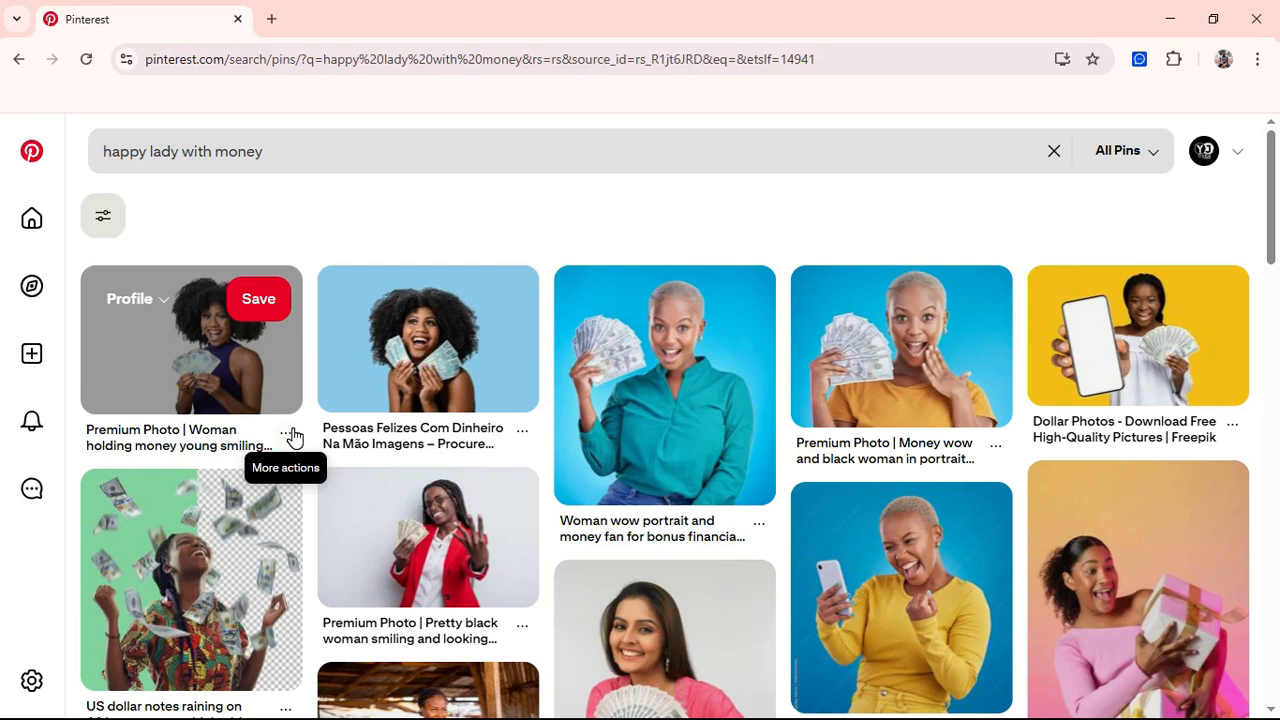
click(706, 416)
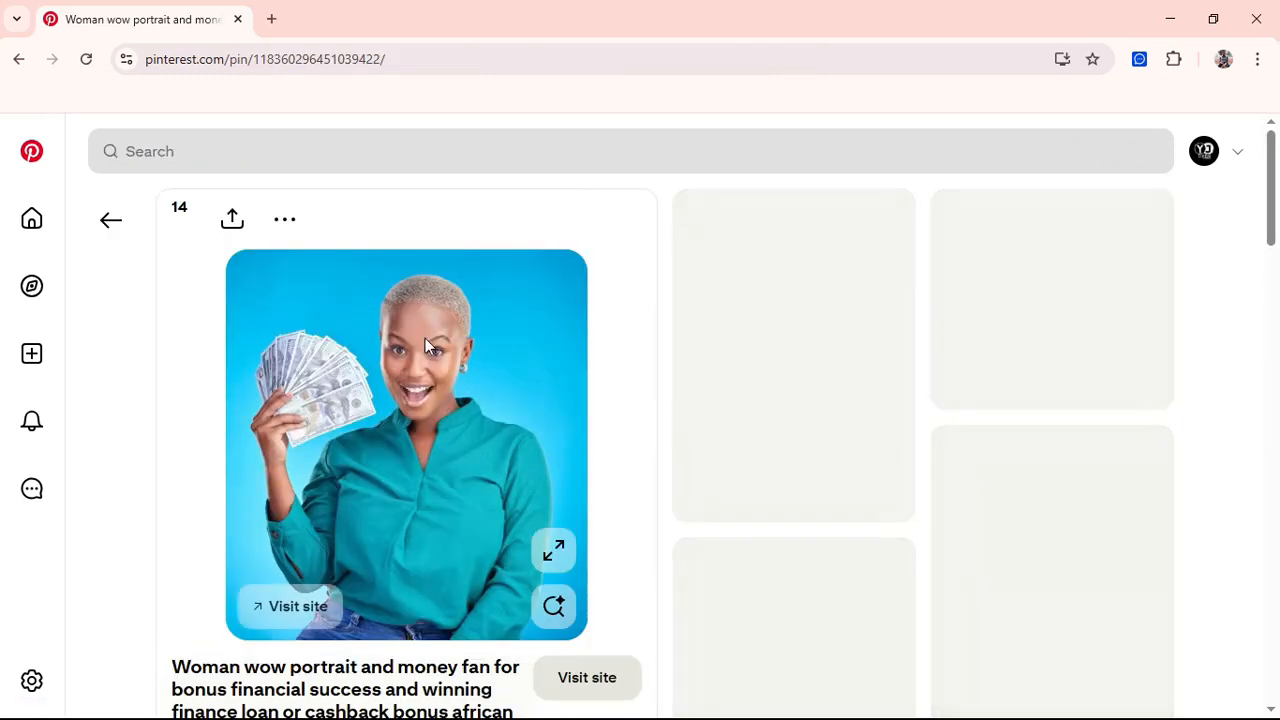
click(384, 224)
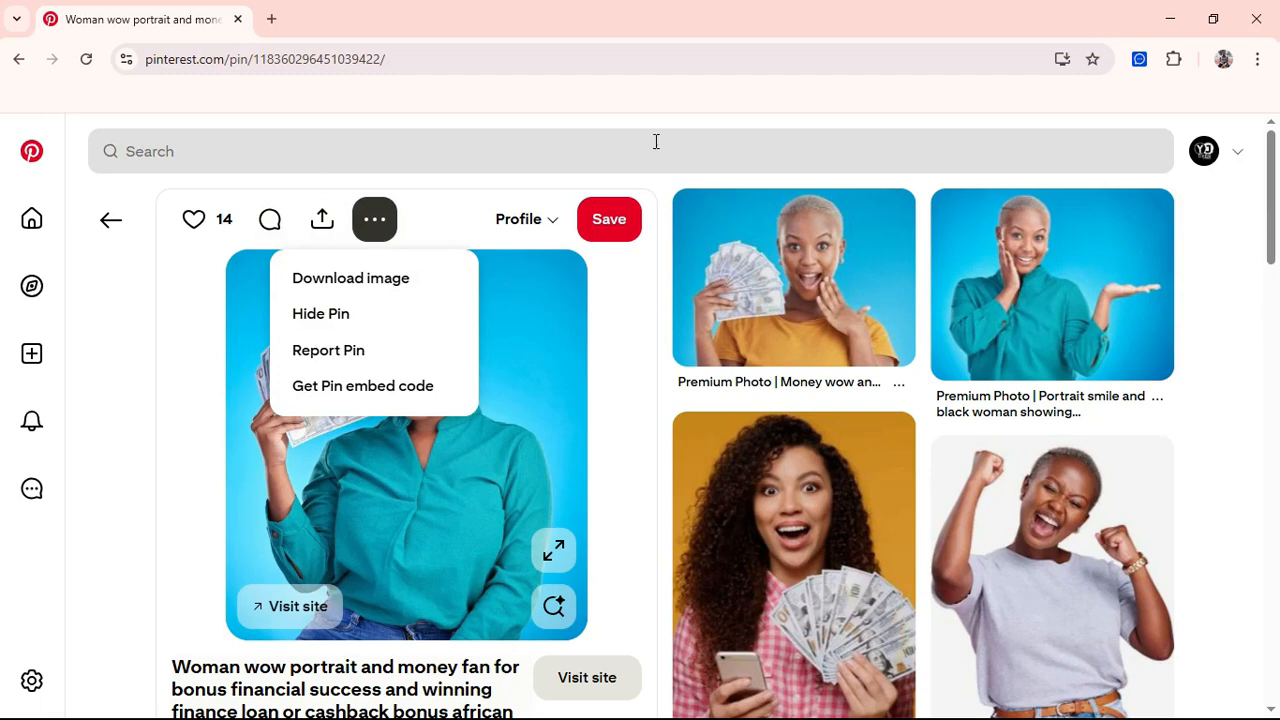
click(272, 19)
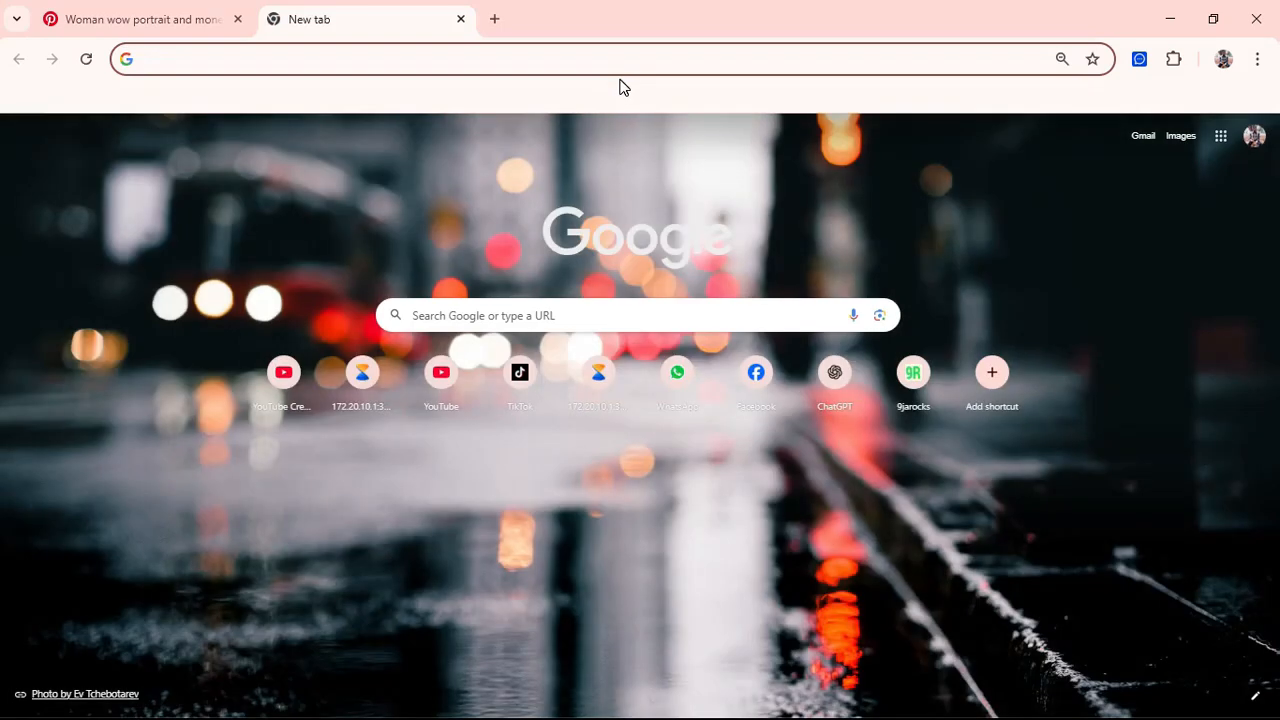
Step: Search Google Images for 'grid line' and browse the results
text(gr)
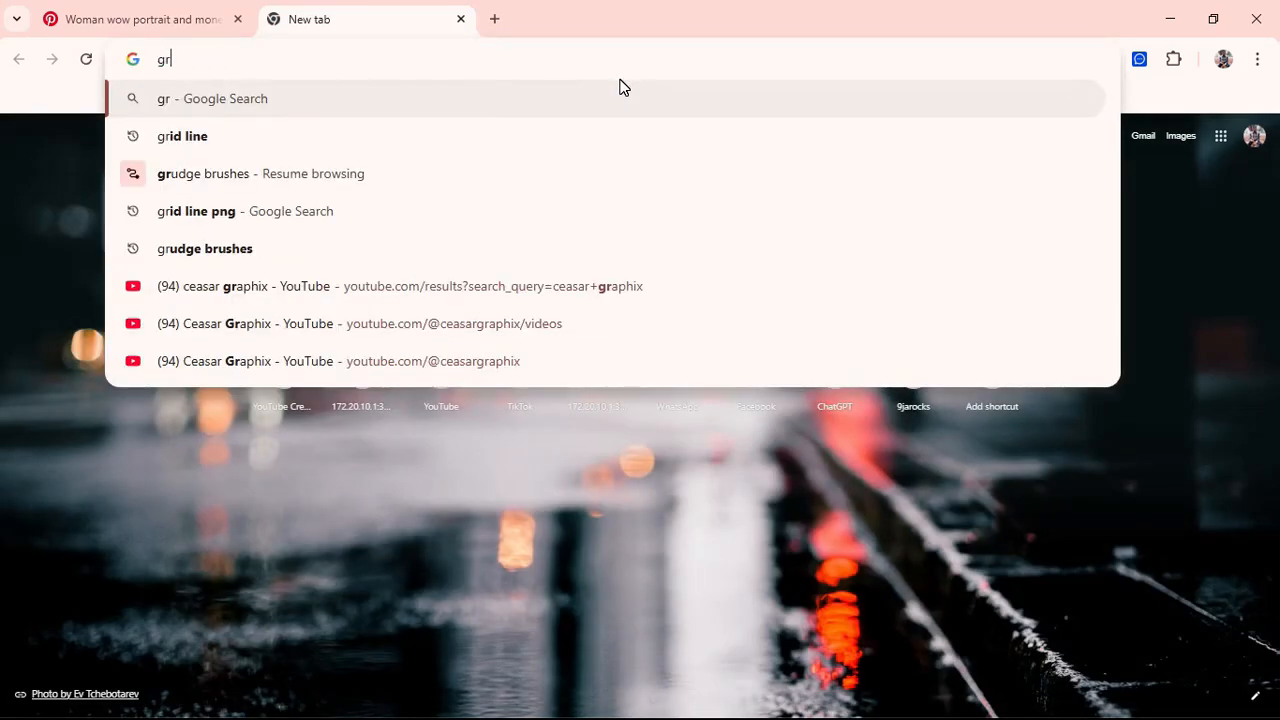
text(id line)
key(Return)
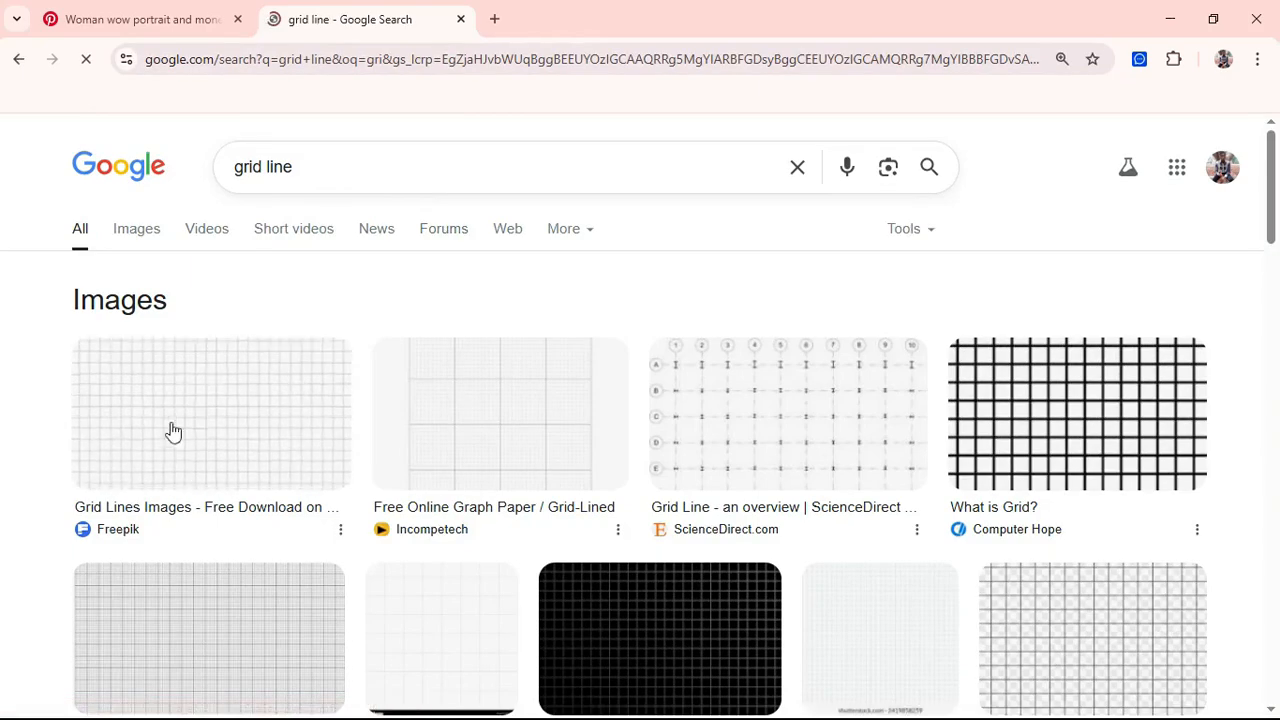
click(130, 232)
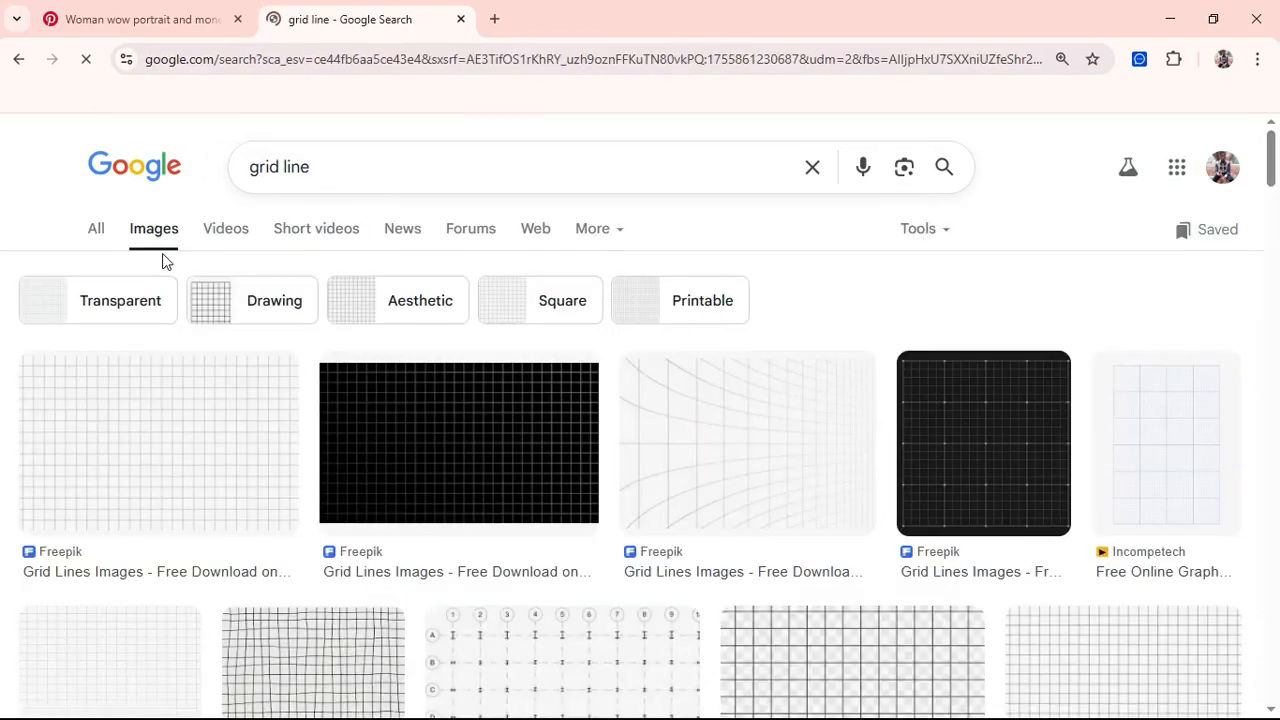
scroll(314, 430, down, 2)
scroll(314, 430, down, 1)
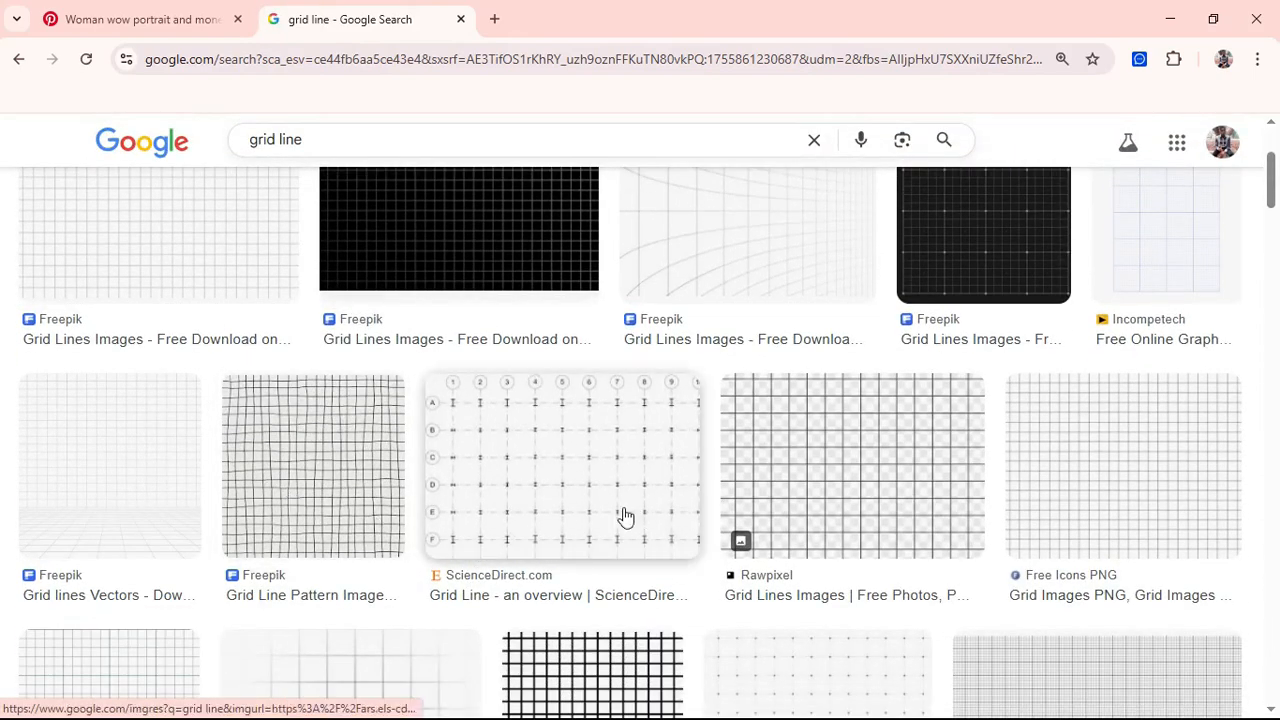
Step: Refine the search to 'grid line png' and preview the NicePNG half-inch white grid image
click(310, 142)
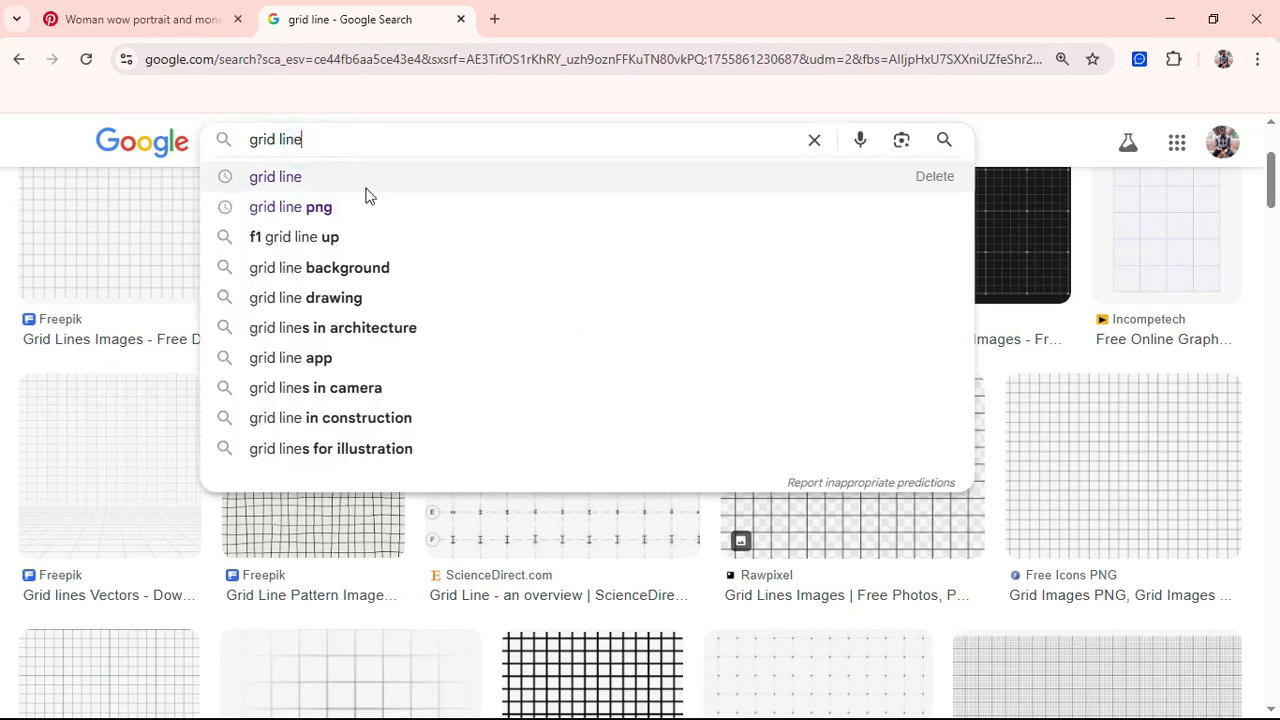
text(png)
key(Return)
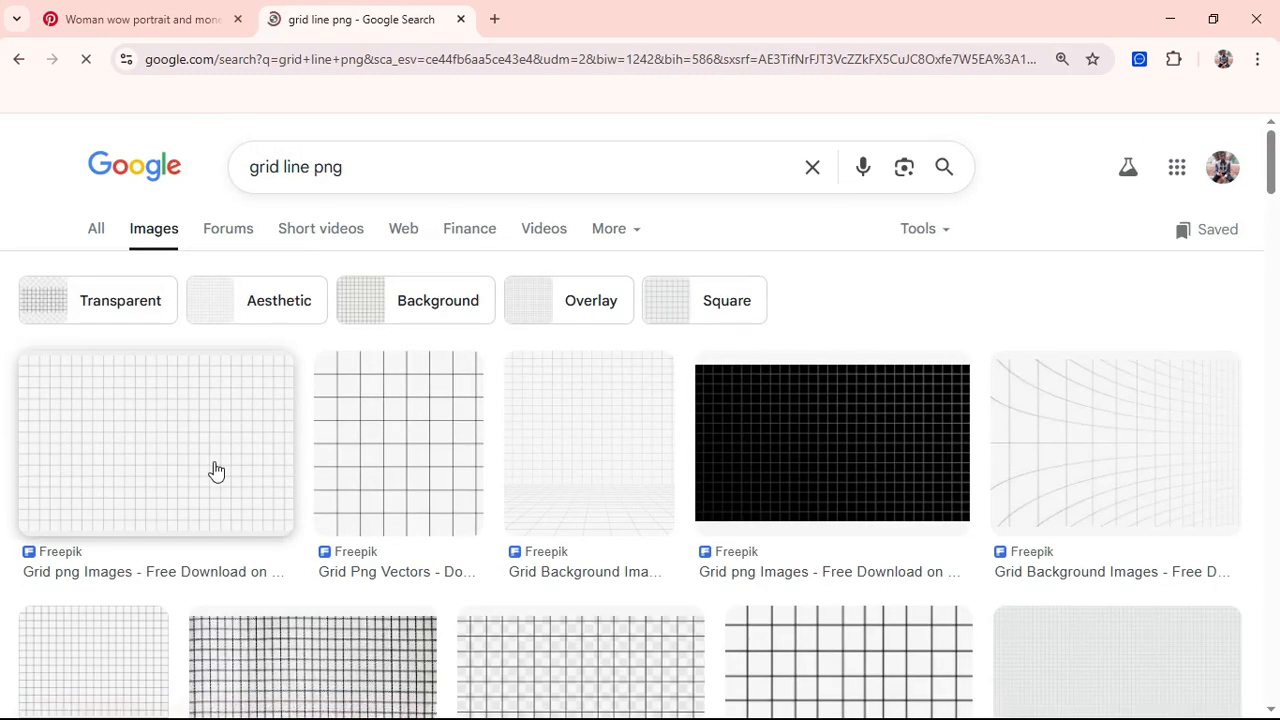
click(168, 474)
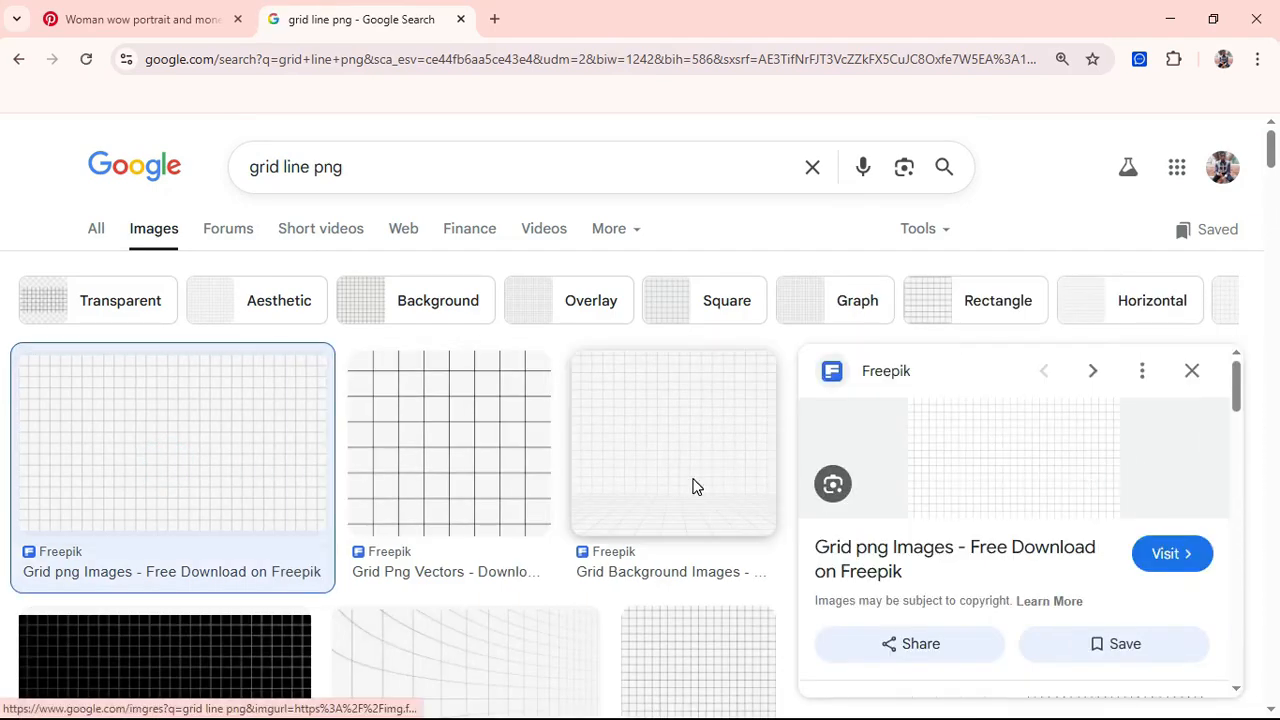
scroll(444, 424, down, 10)
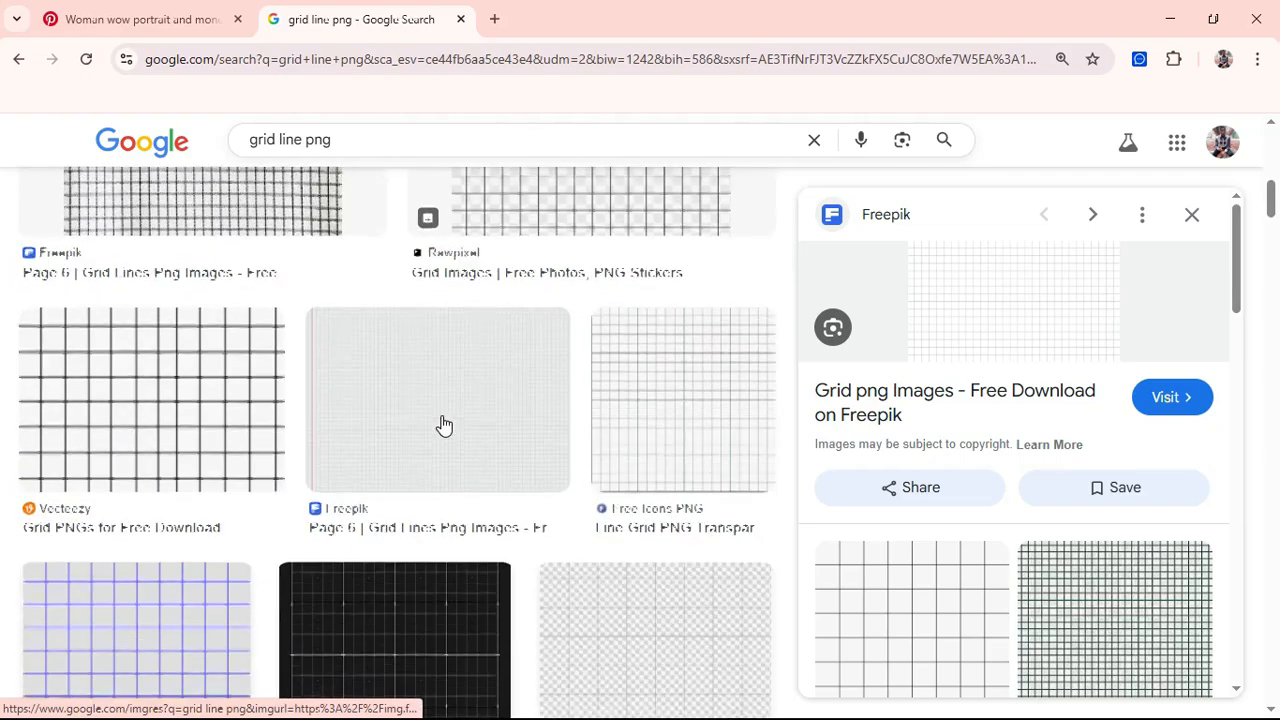
scroll(444, 420, down, 6)
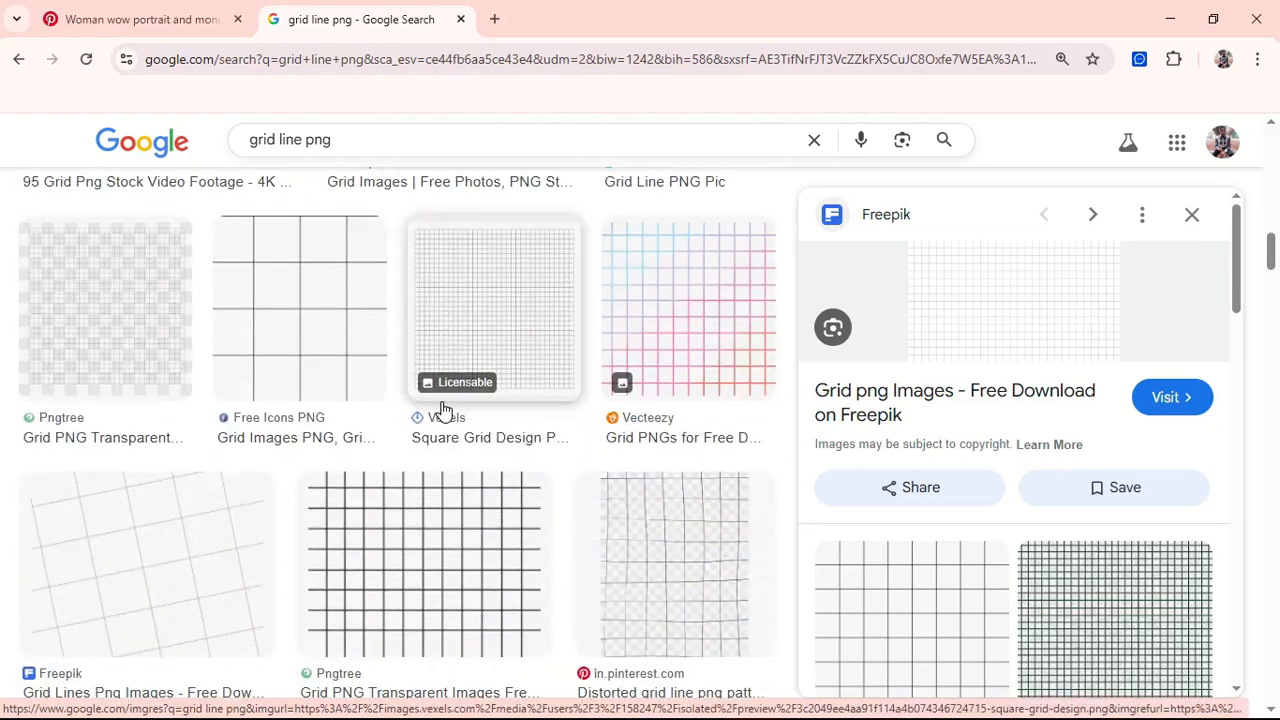
scroll(444, 410, down, 7)
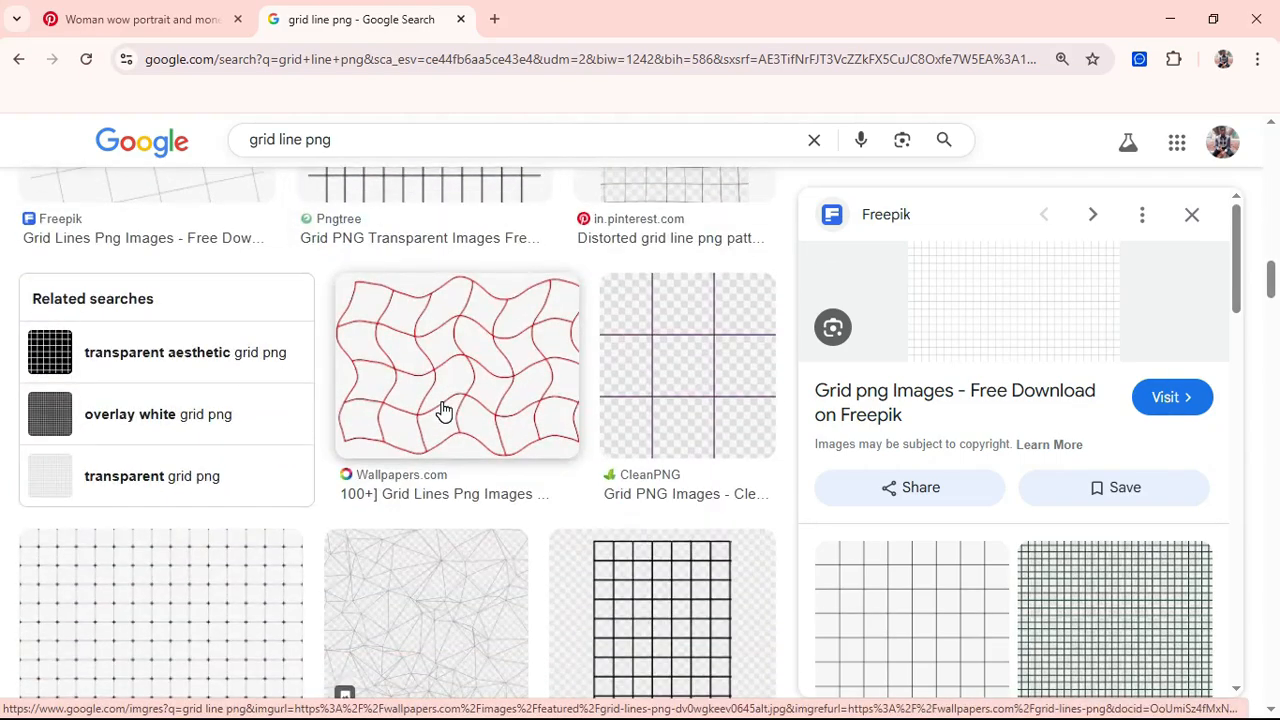
scroll(444, 410, down, 8)
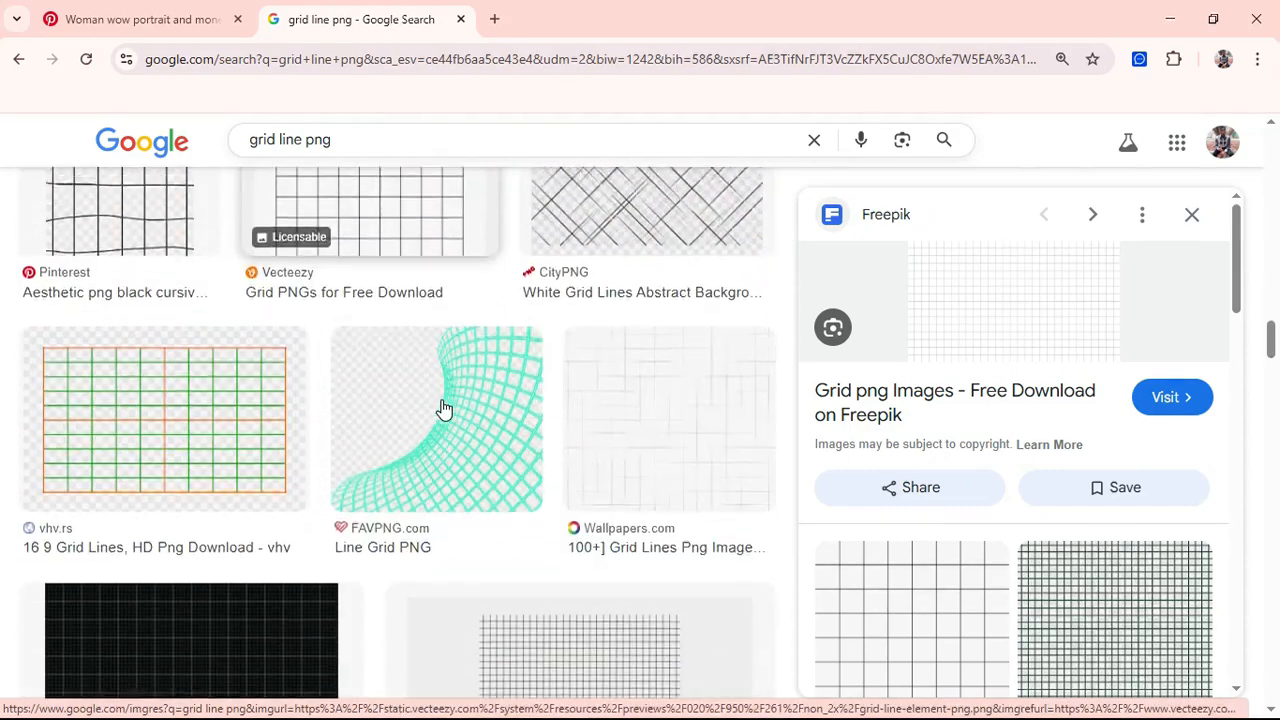
scroll(444, 410, down, 3)
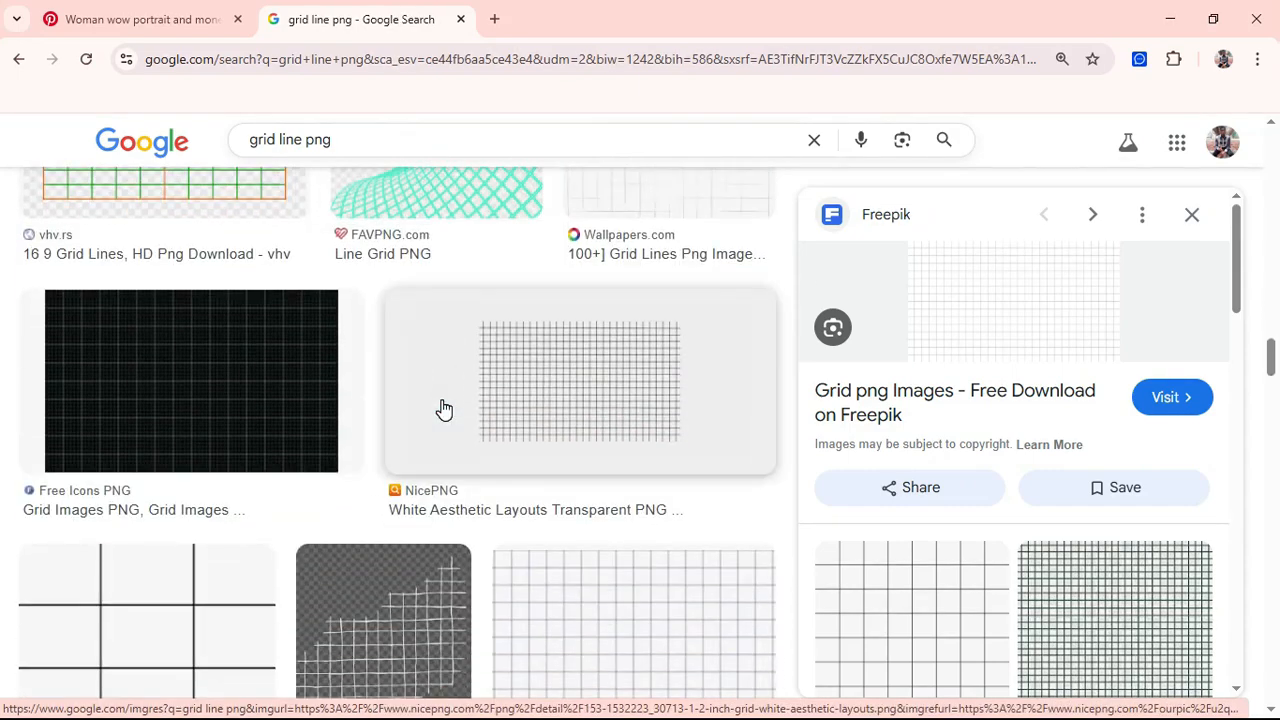
click(600, 389)
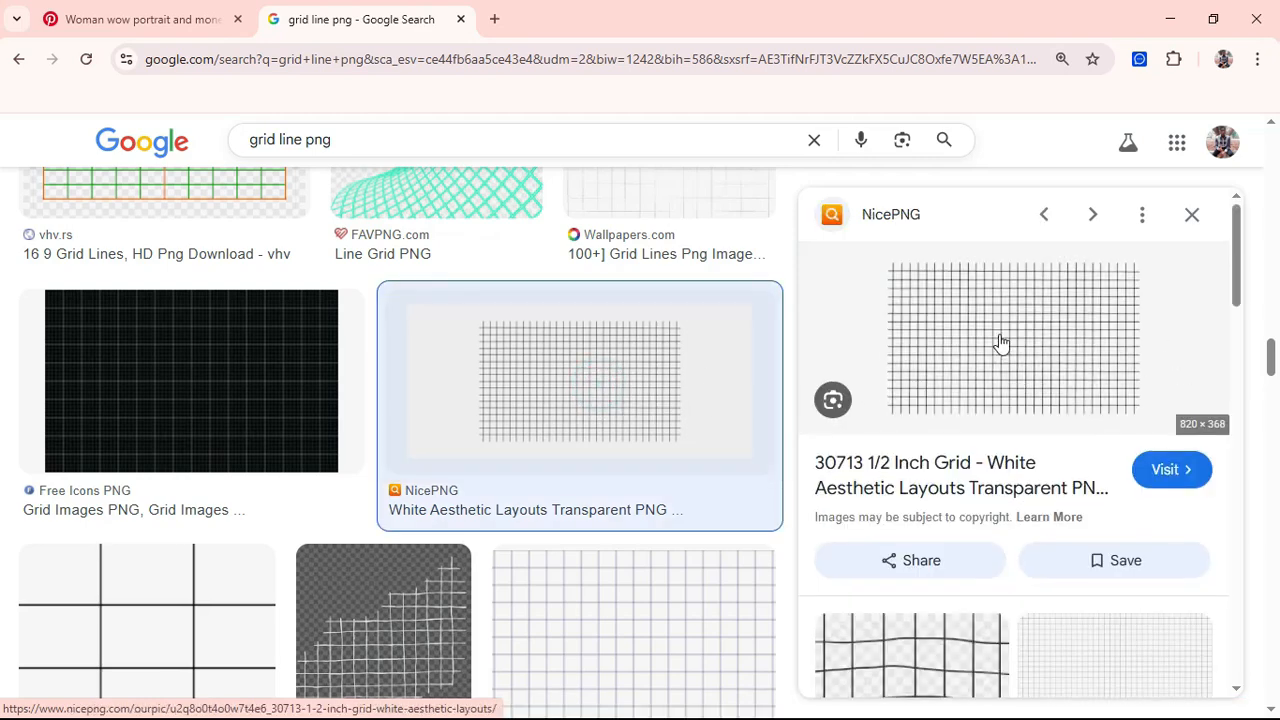
Step: Save the NicePNG grid image as a PNG to Downloads and start a 'date and time png' search
right_click(1023, 352)
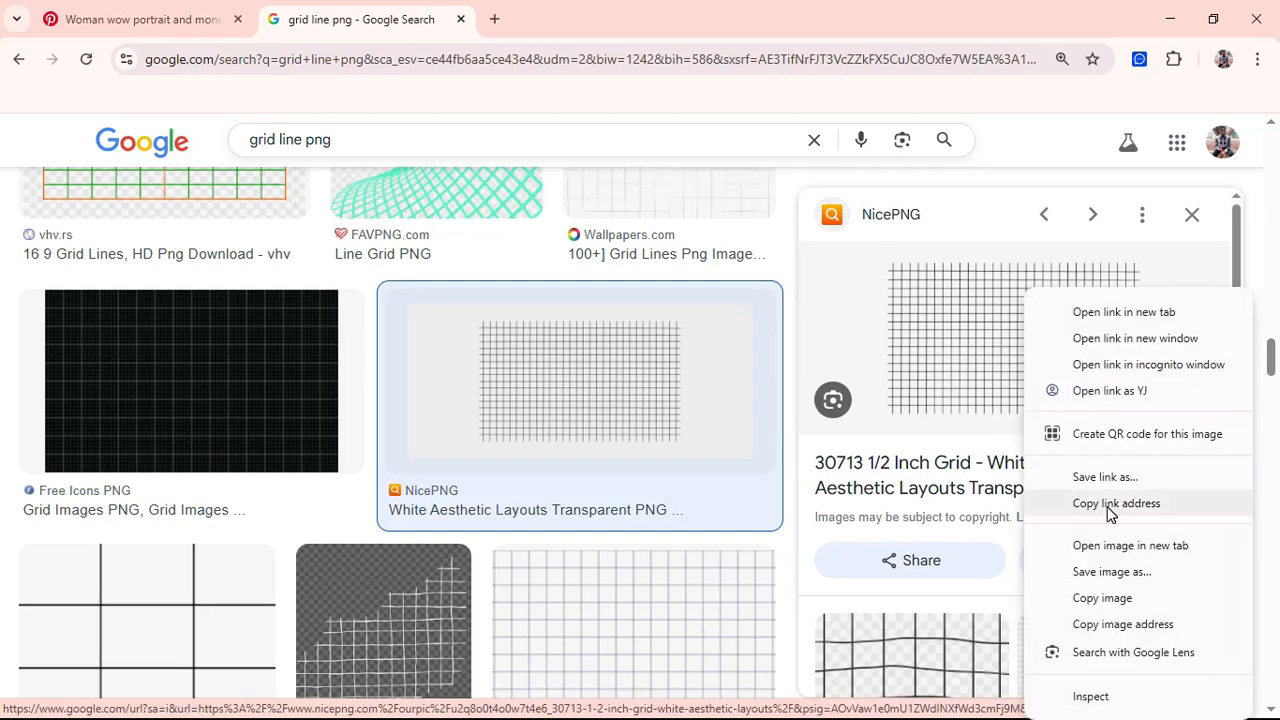
click(1108, 572)
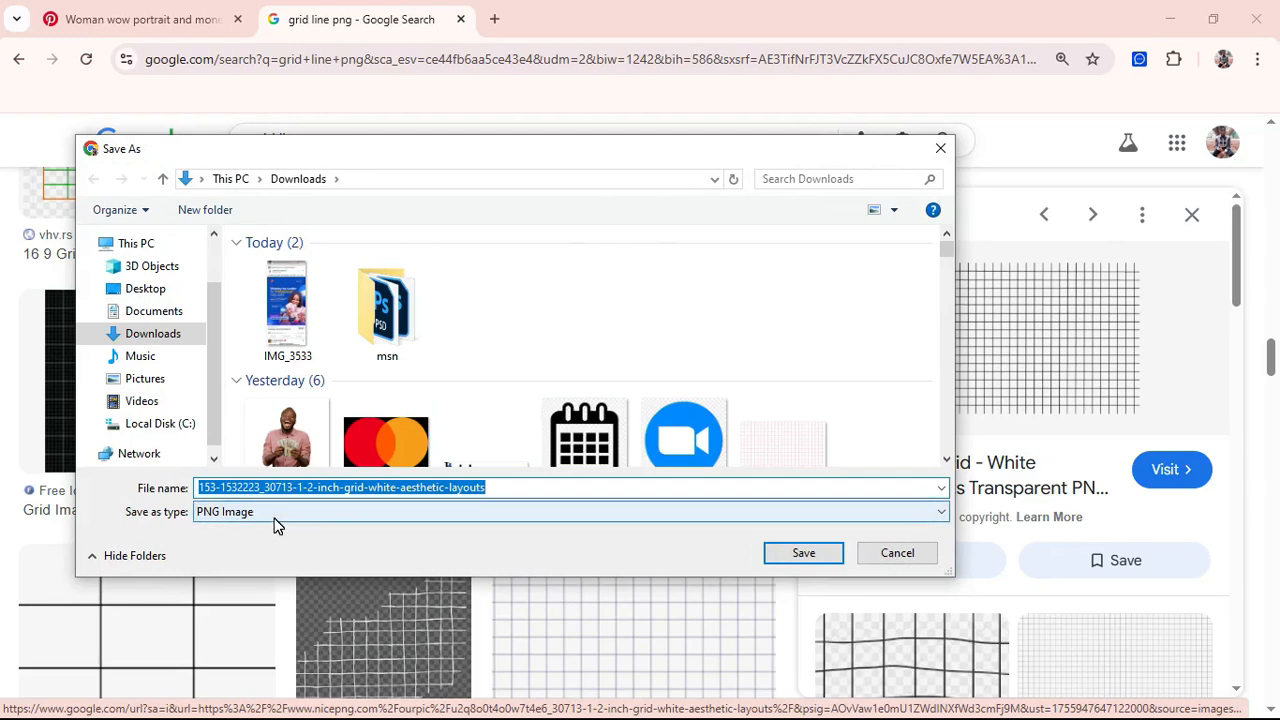
click(804, 555)
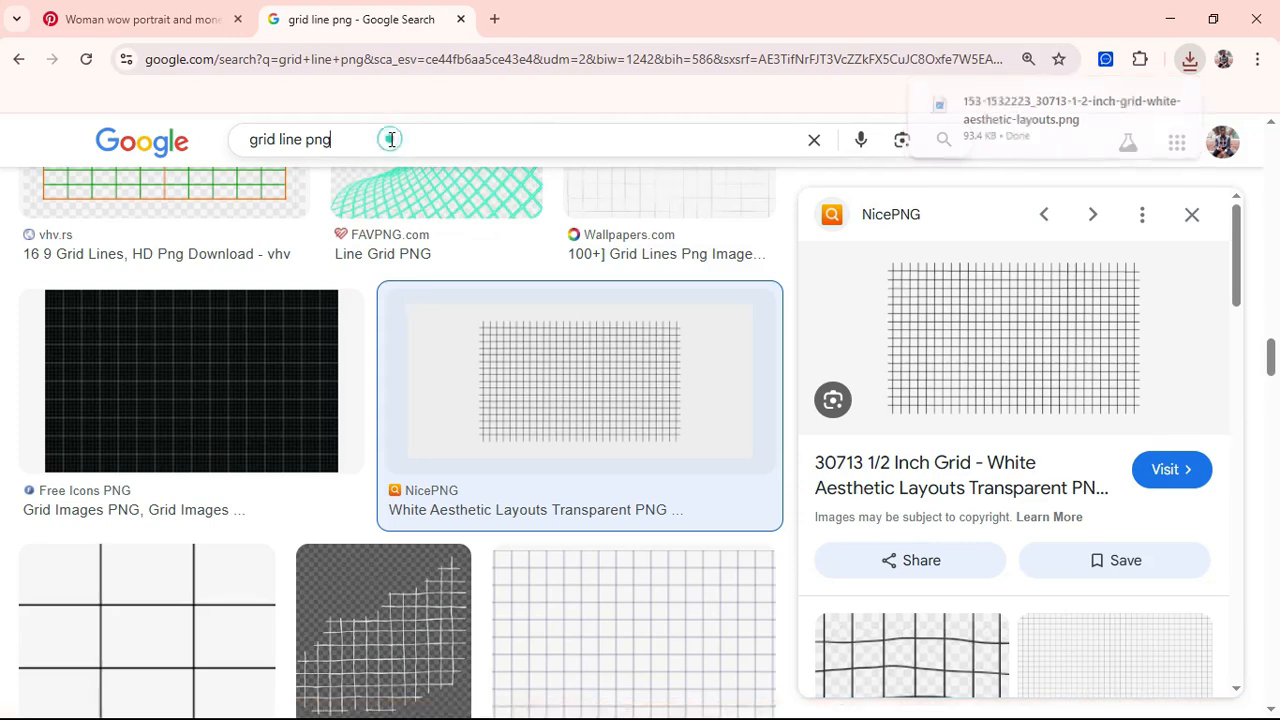
drag(329, 140, 230, 155)
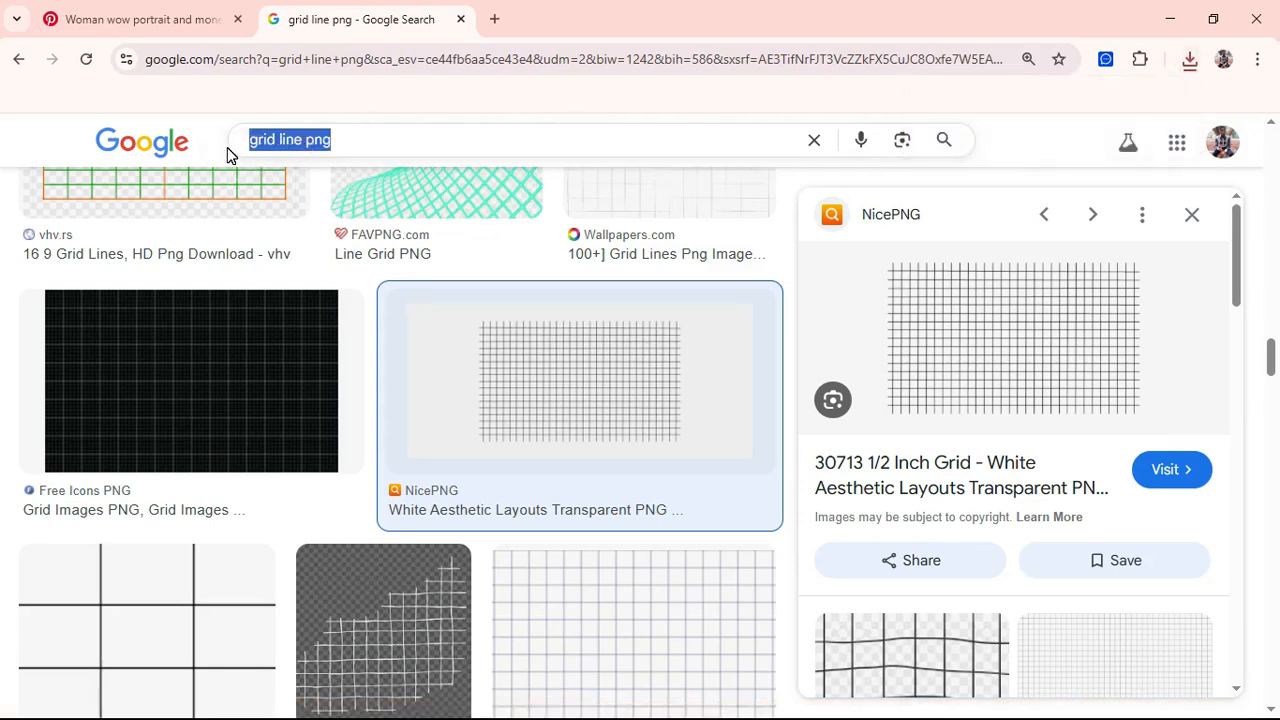
text(date )
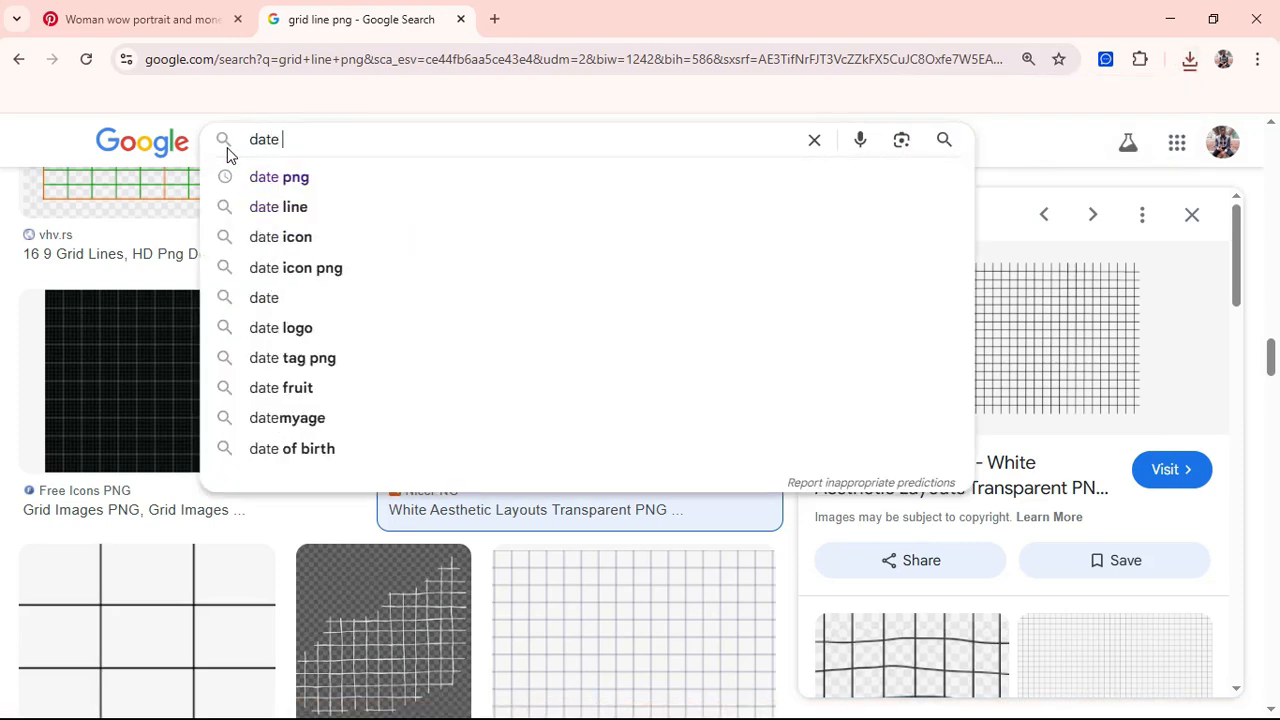
text(and tim)
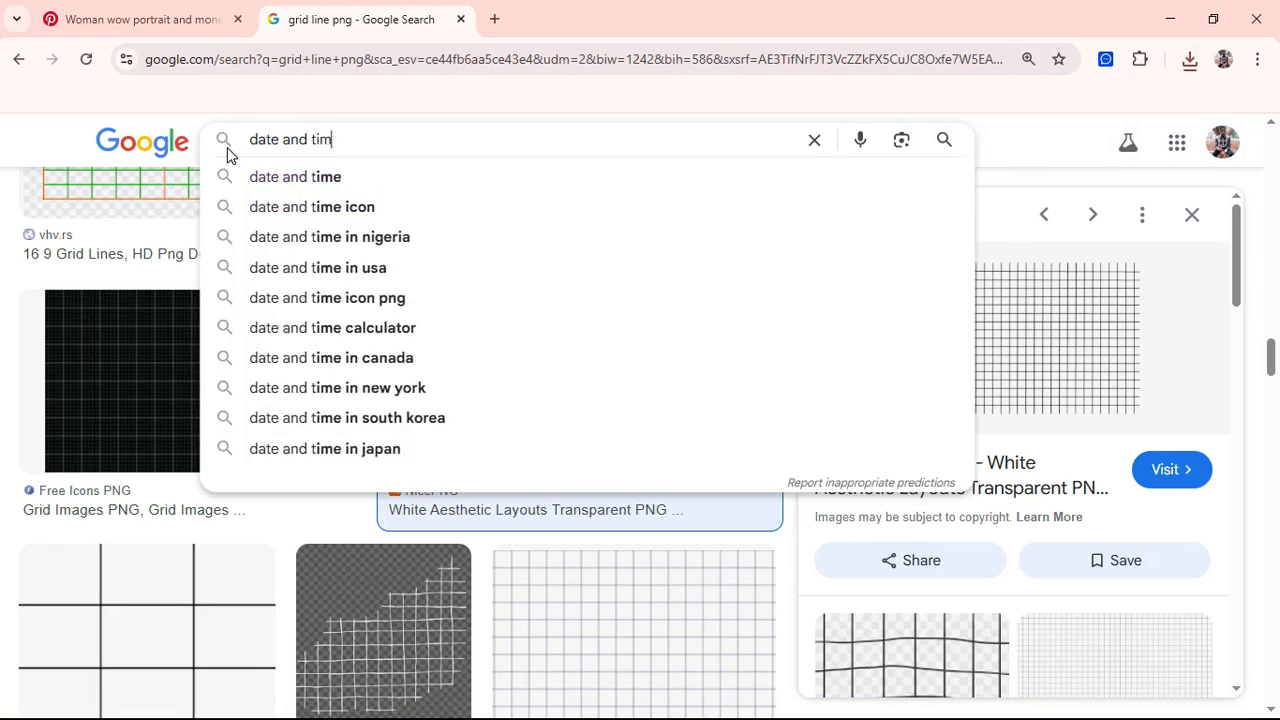
text(e p)
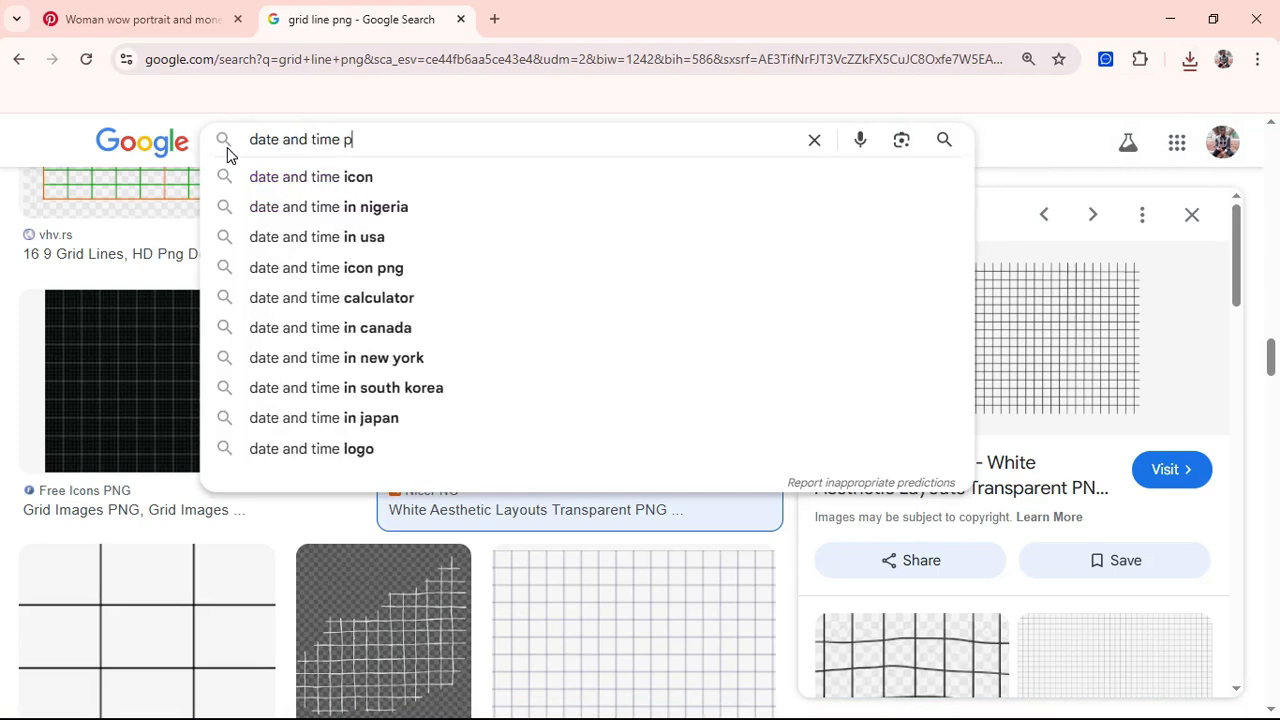
text(ng)
Step: Search 'date and time png' and save the UXWing calendar-and-clock icon as 'date and time.png'
key(Return)
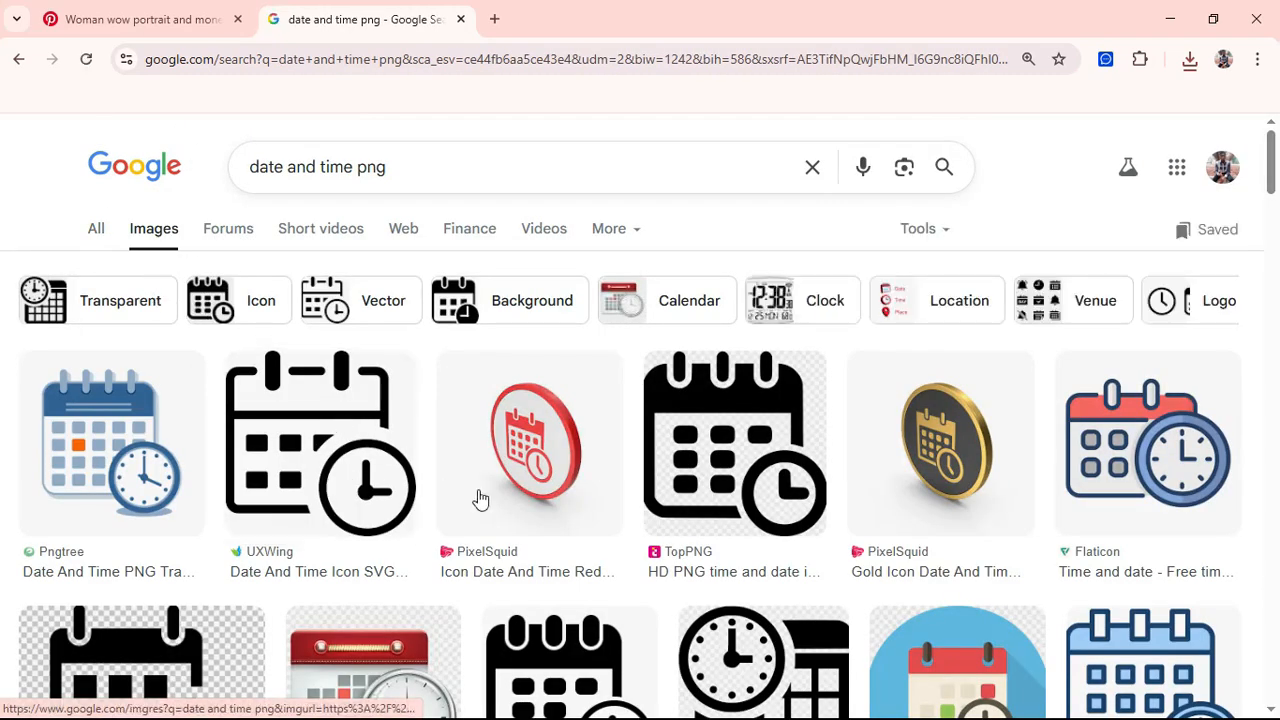
click(358, 438)
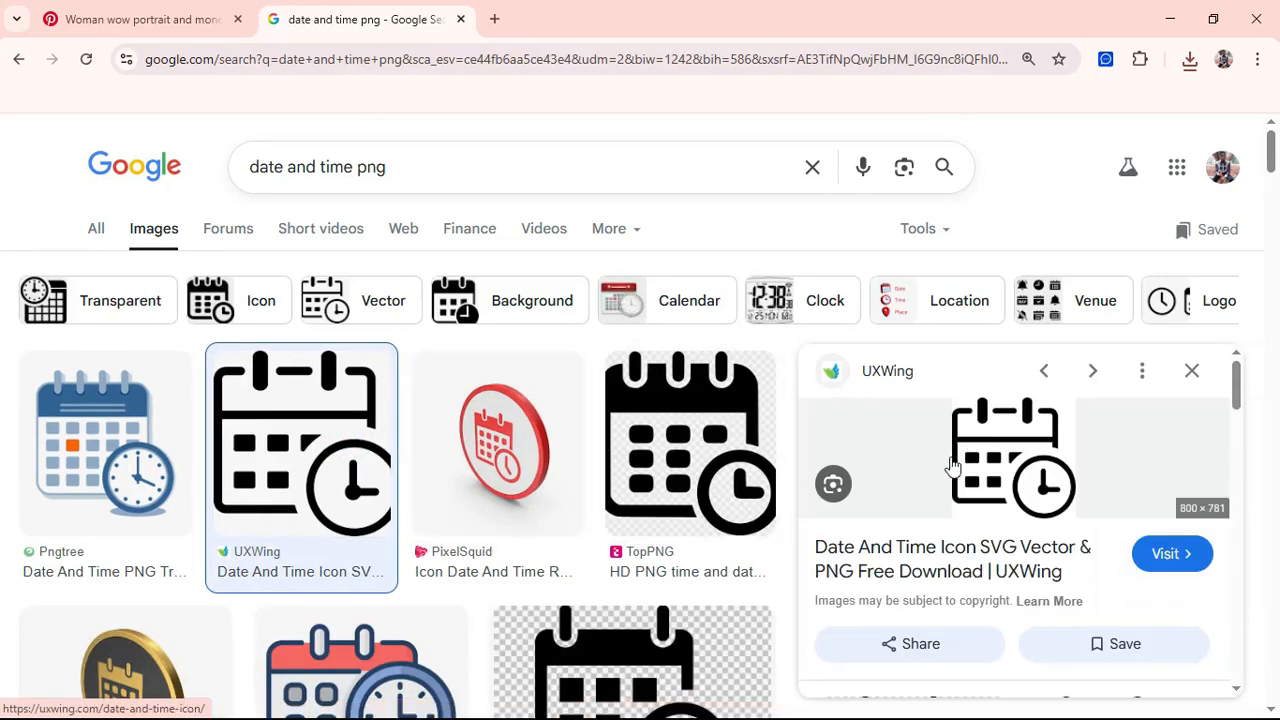
right_click(1042, 454)
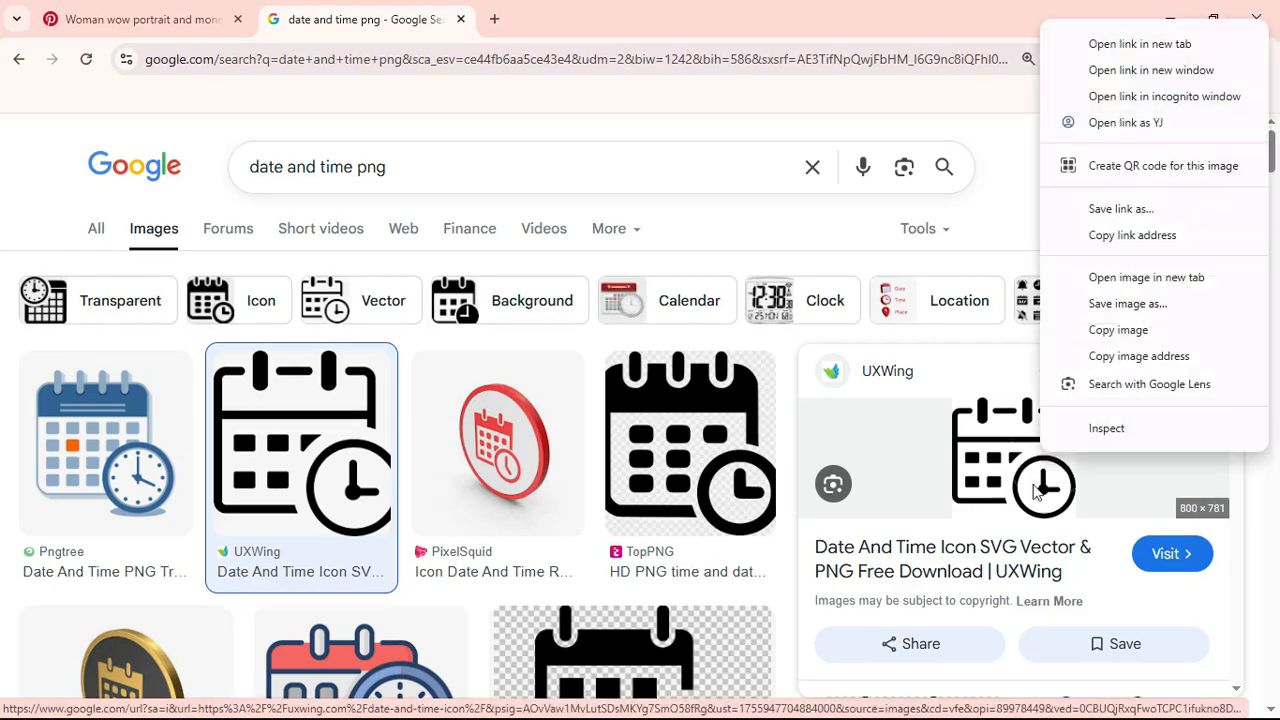
click(1113, 303)
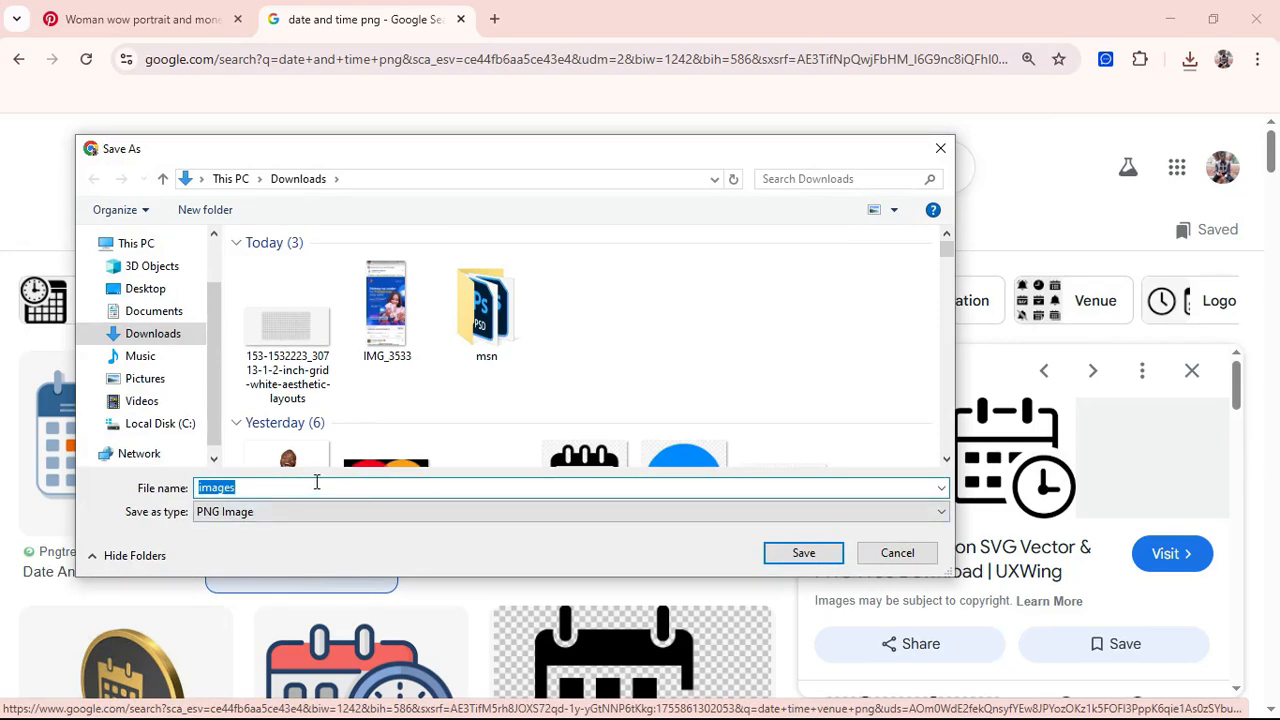
text(date and t)
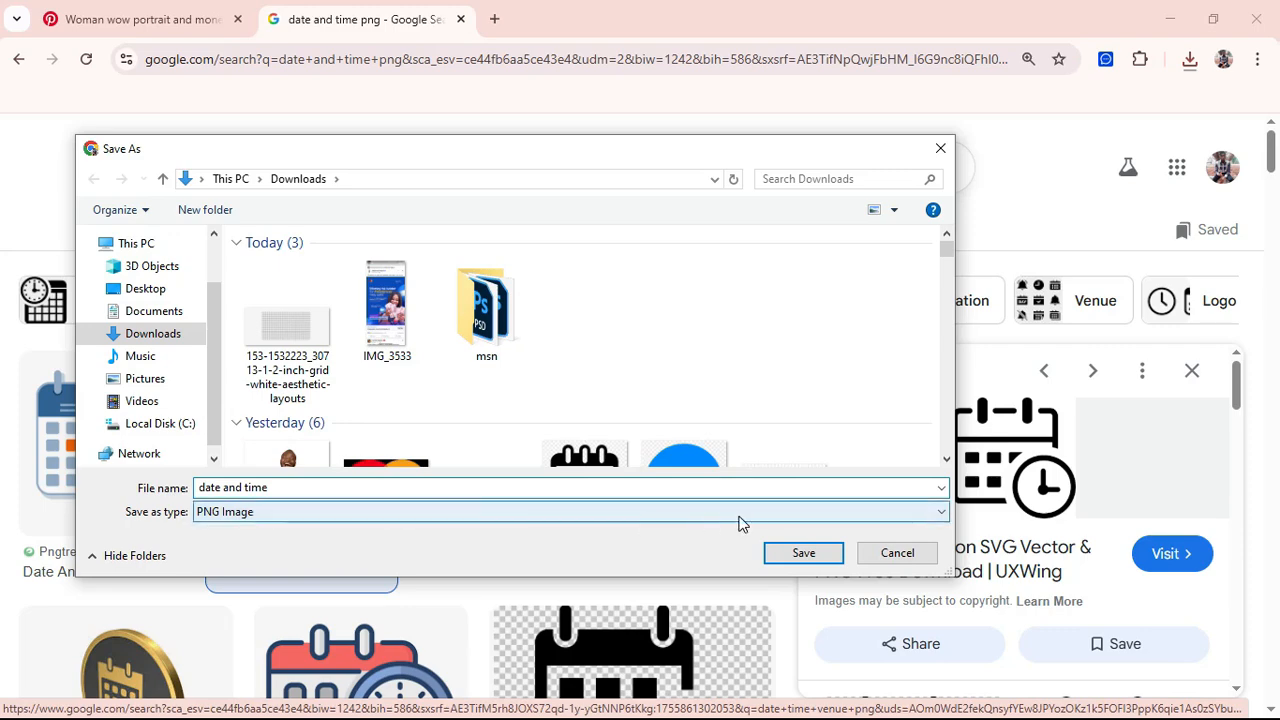
click(785, 553)
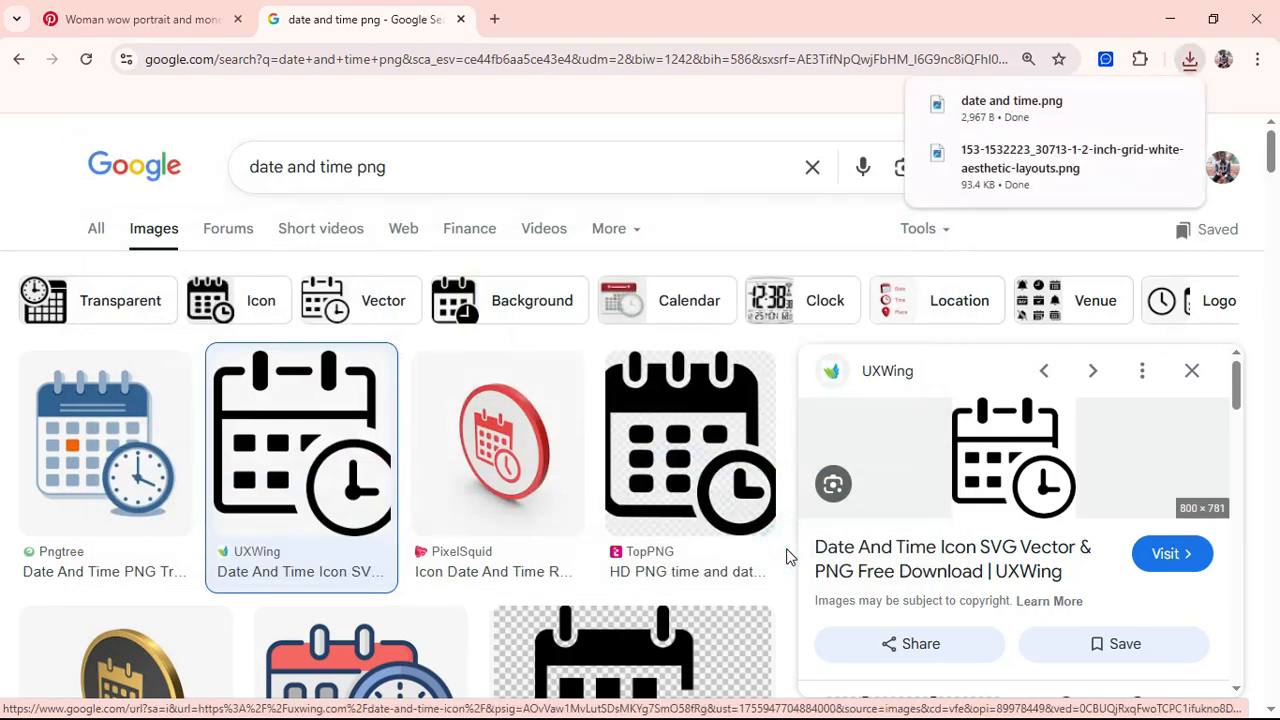
mouse_move(1094, 178)
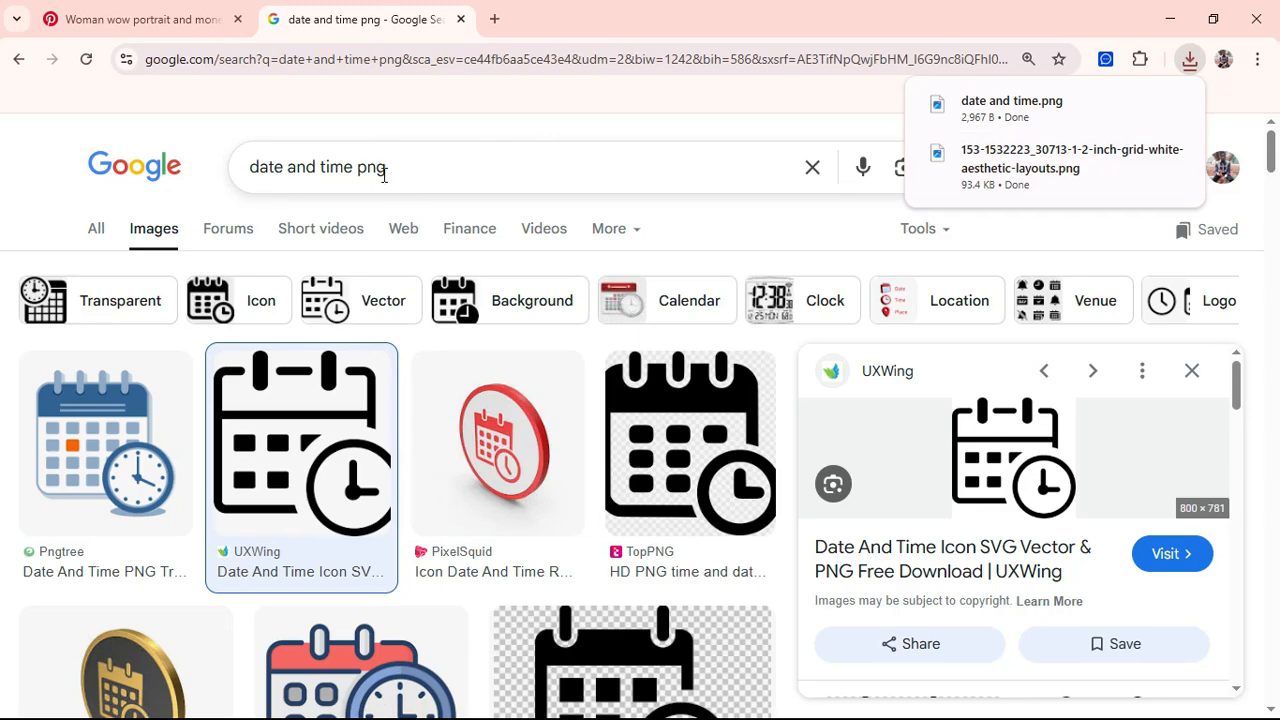
Step: Search 'zoom png' and save CityPNG's round blue Zoom logo to Downloads
drag(390, 173, 245, 185)
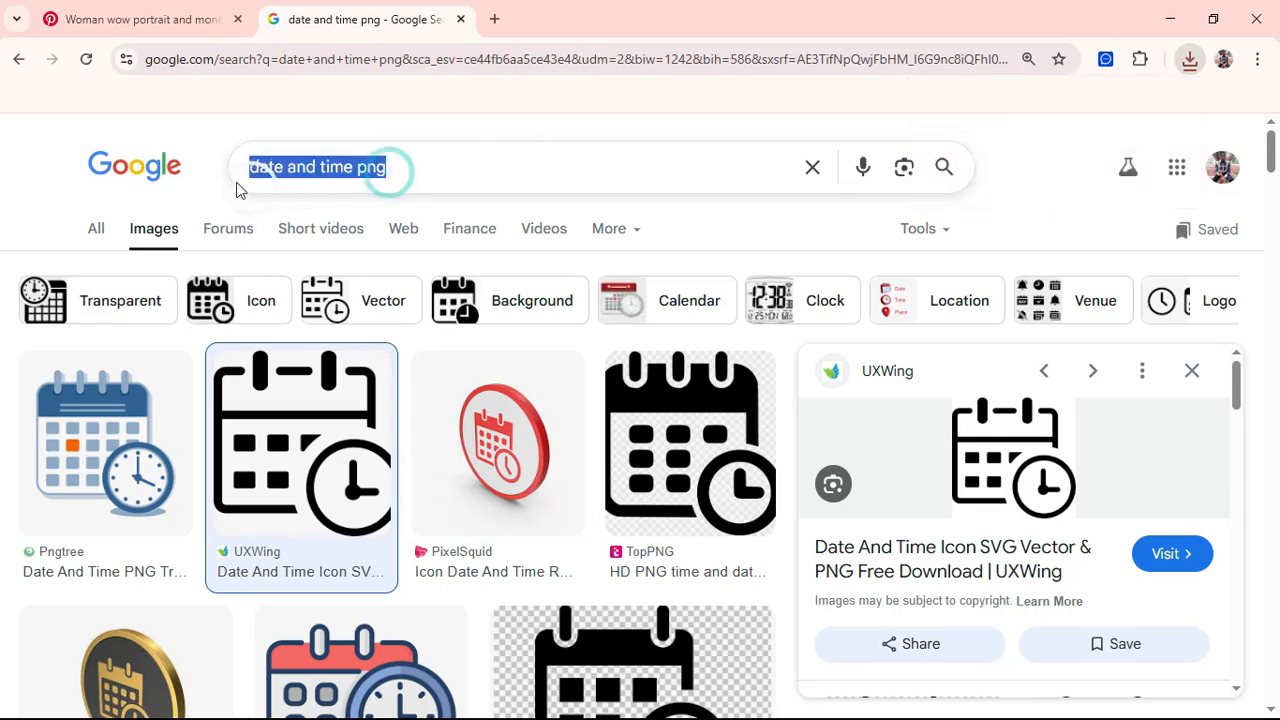
click(347, 171)
drag(352, 168, 240, 180)
text(zoom)
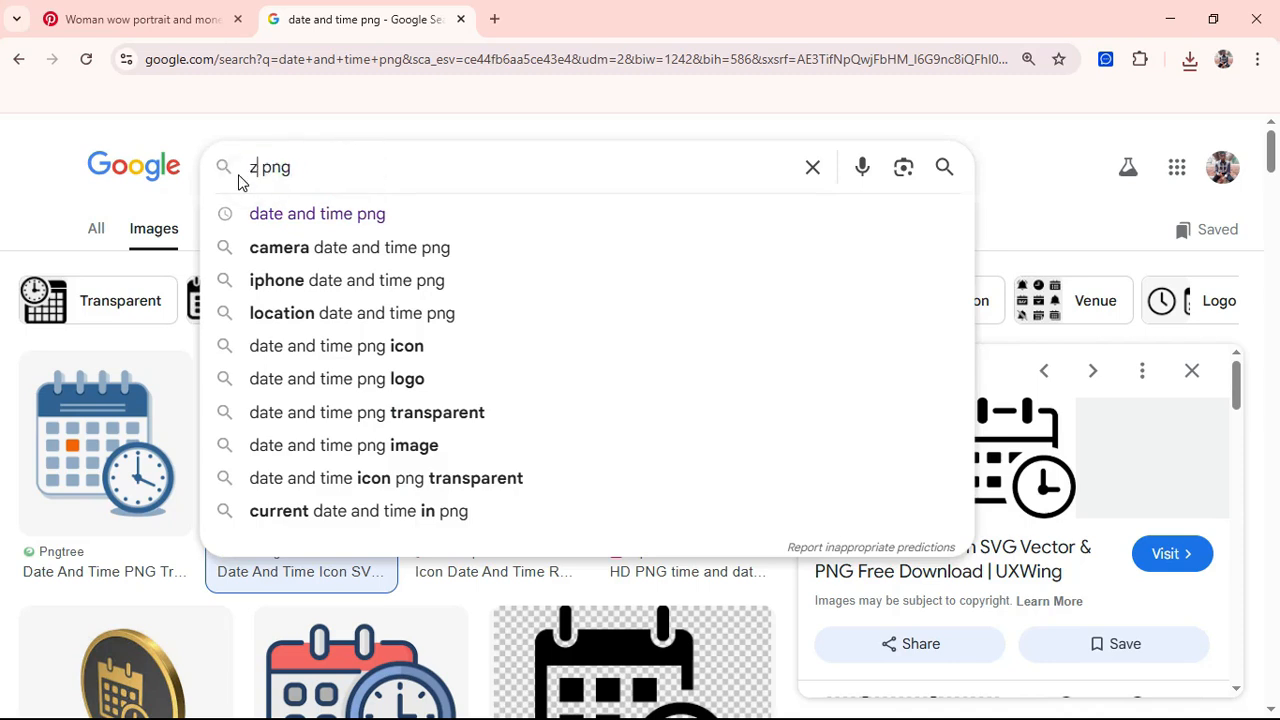
key(Return)
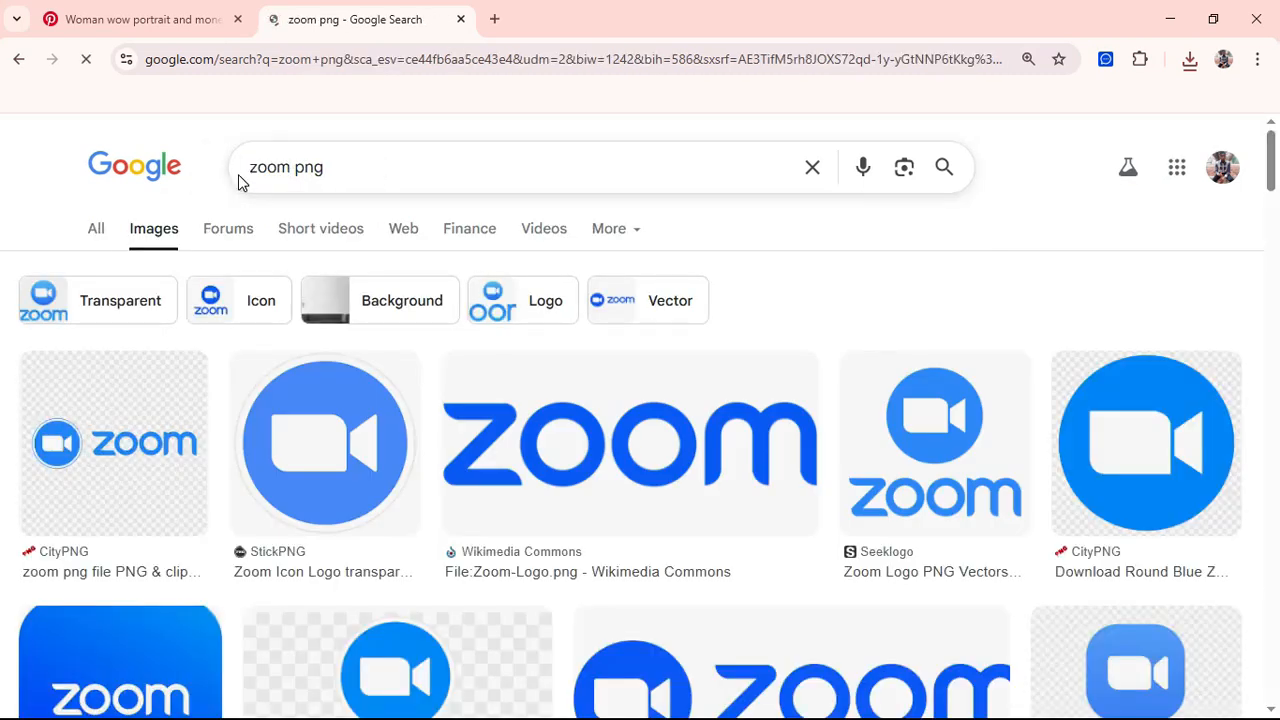
scroll(420, 500, down, 1)
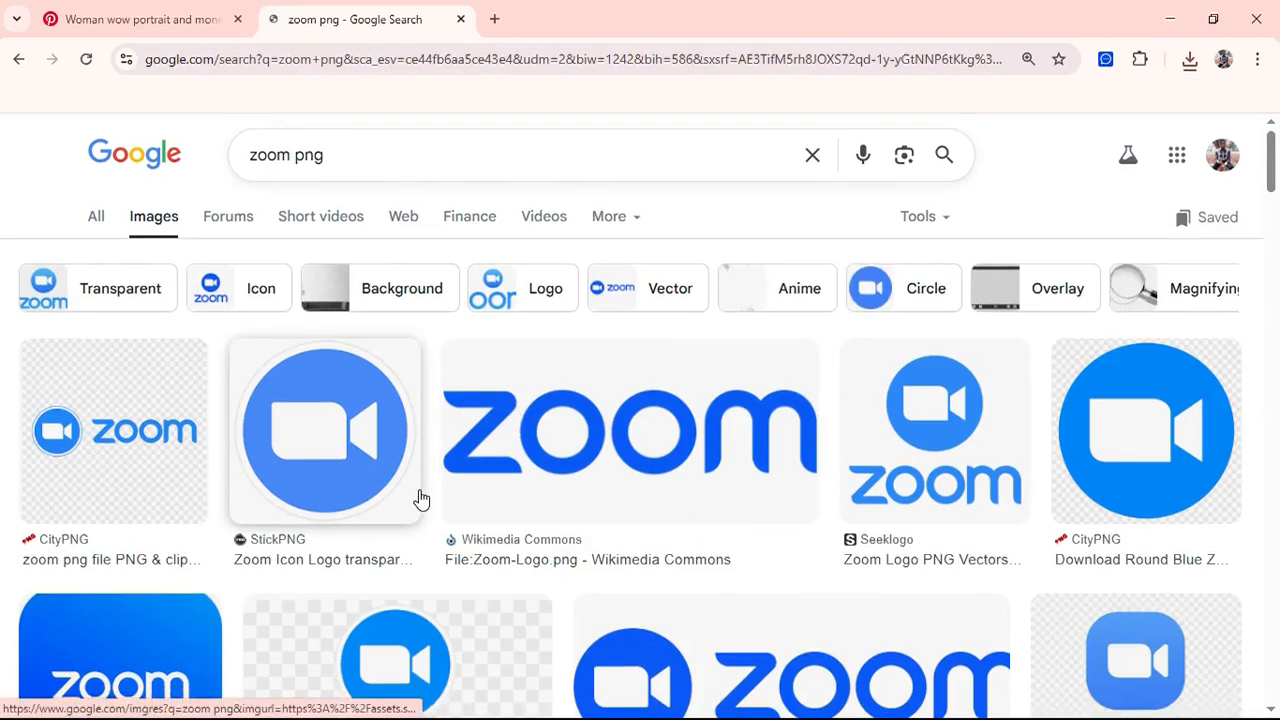
click(1130, 428)
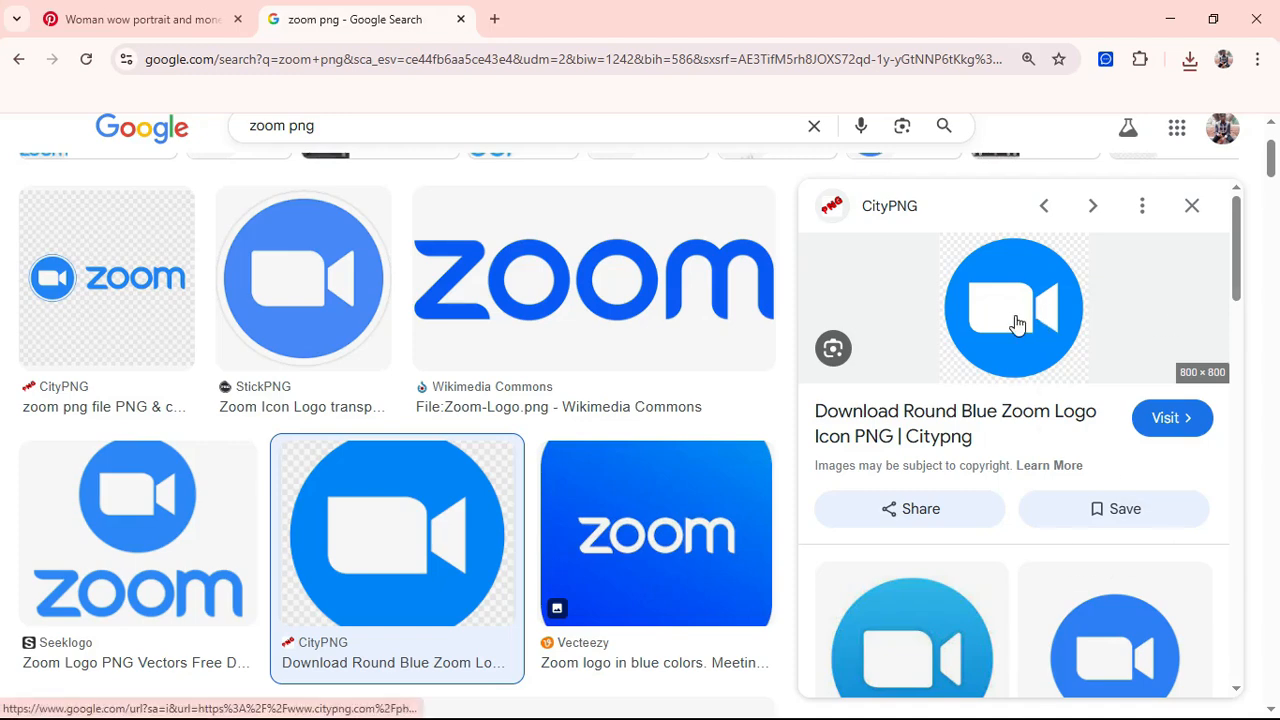
right_click(1014, 323)
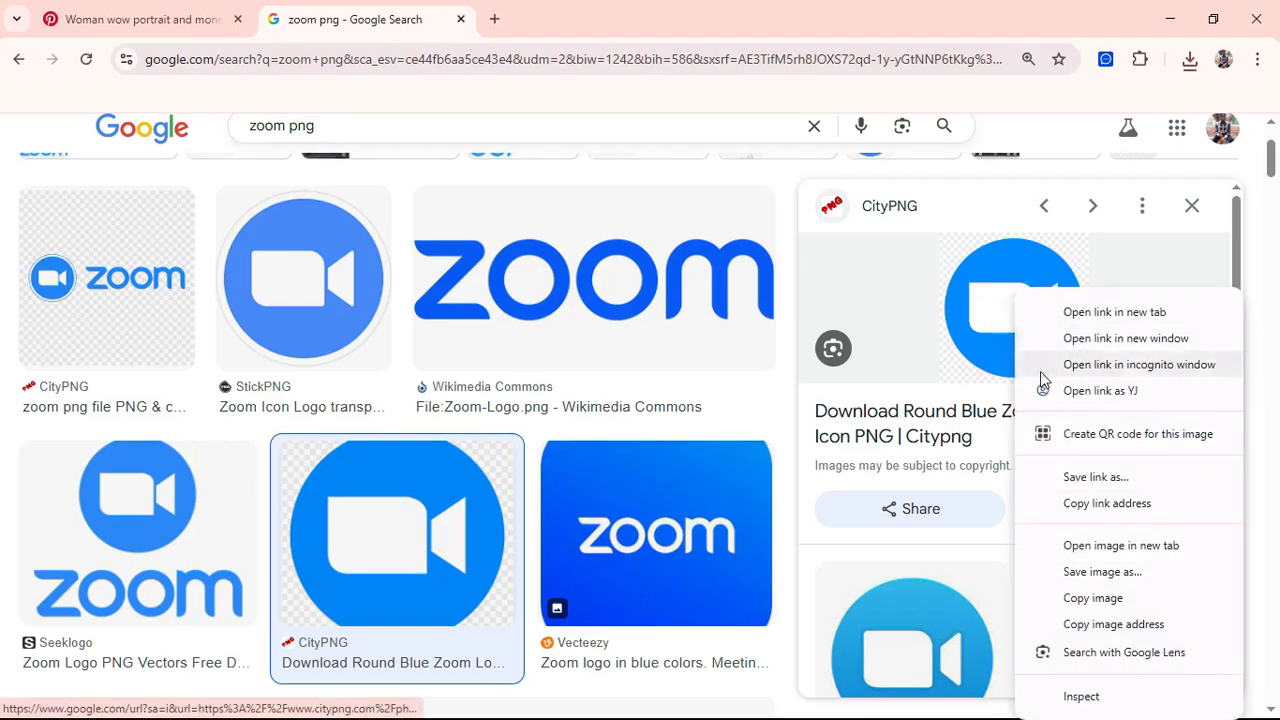
click(1114, 572)
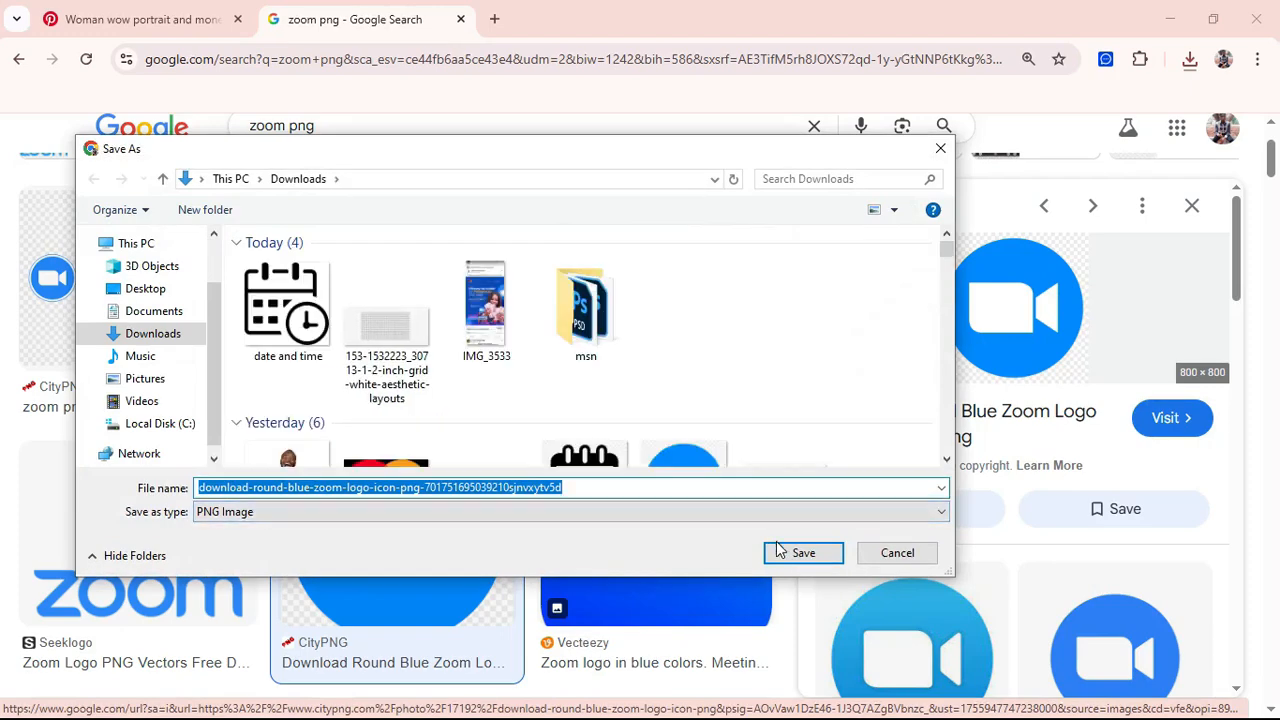
click(805, 555)
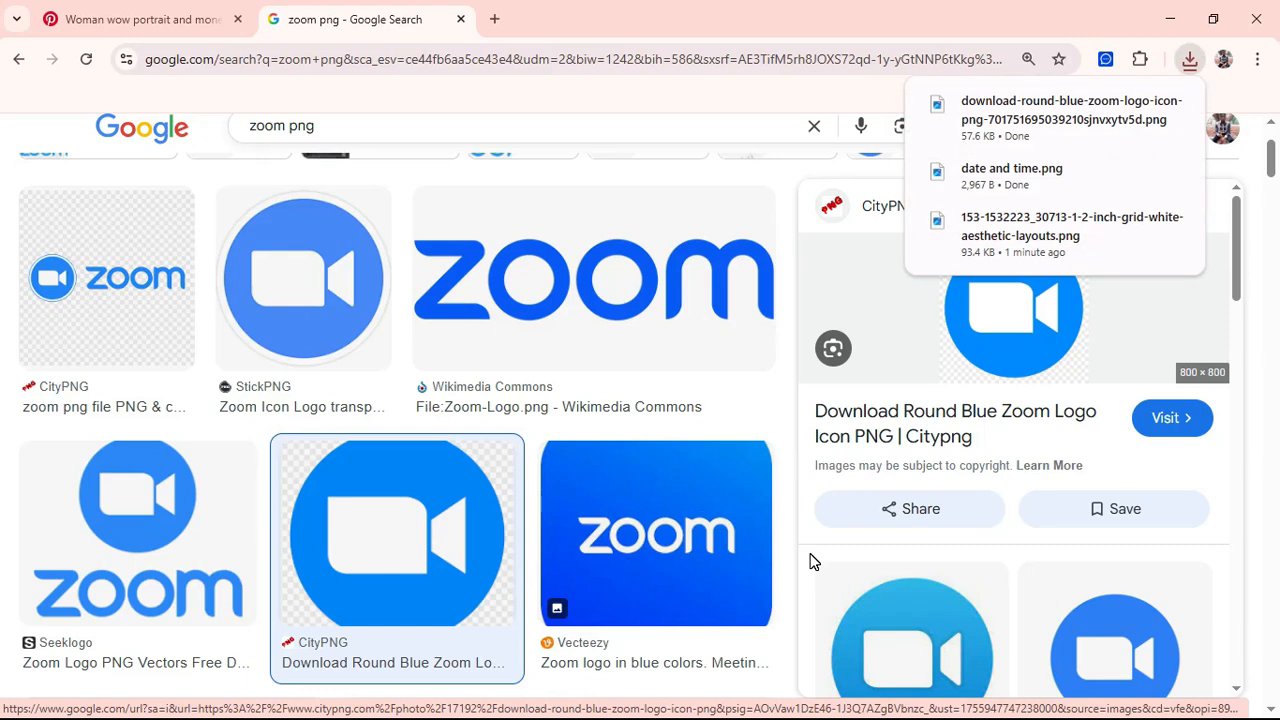
Step: Switch from Chrome to Photoshop to view the IMG_3533.PNG reference flyer
key(alt+Tab)
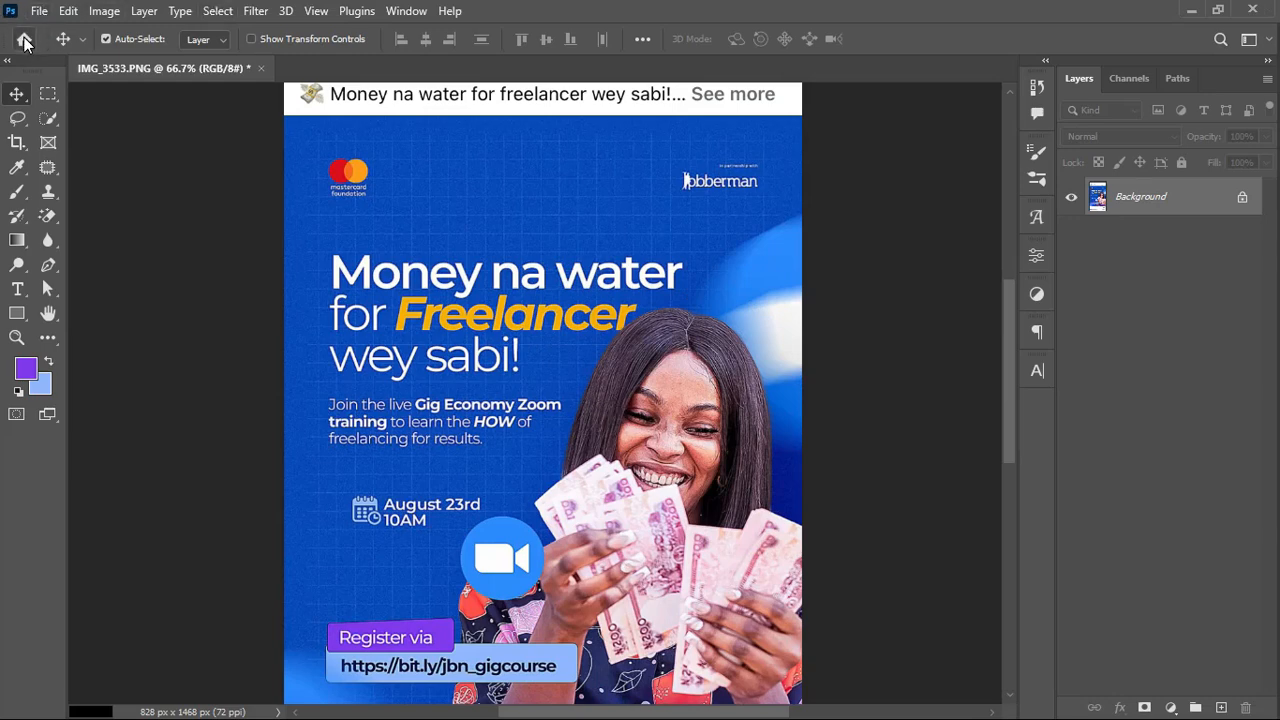
Step: Create a blank 1080 × 1350 px document at 300 pixels/centimetre, width kept in pixels
click(25, 40)
click(75, 142)
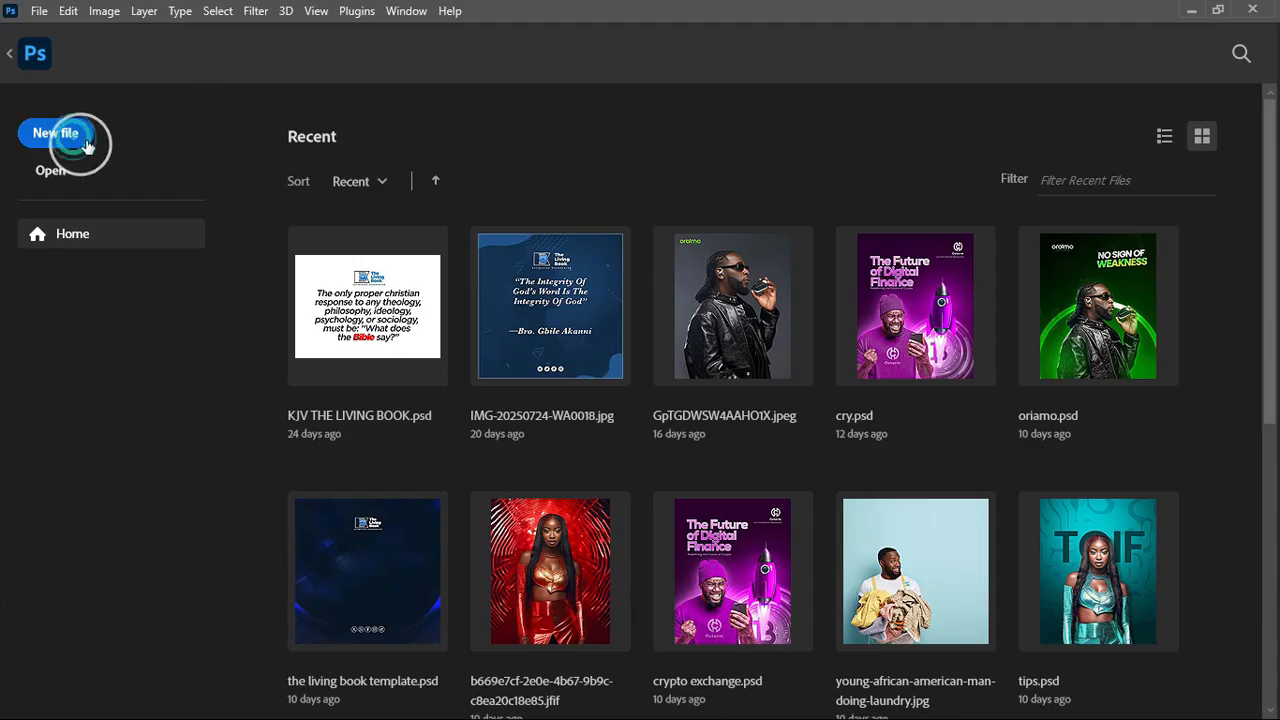
click(78, 146)
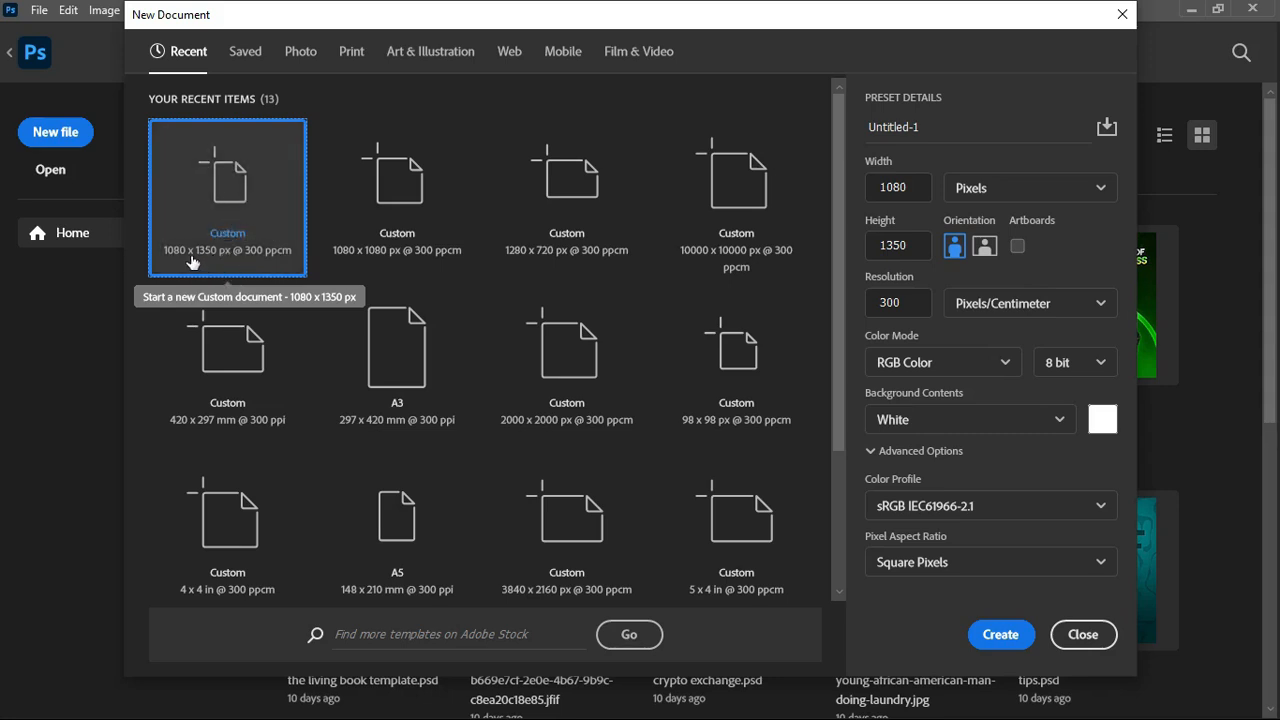
click(1061, 191)
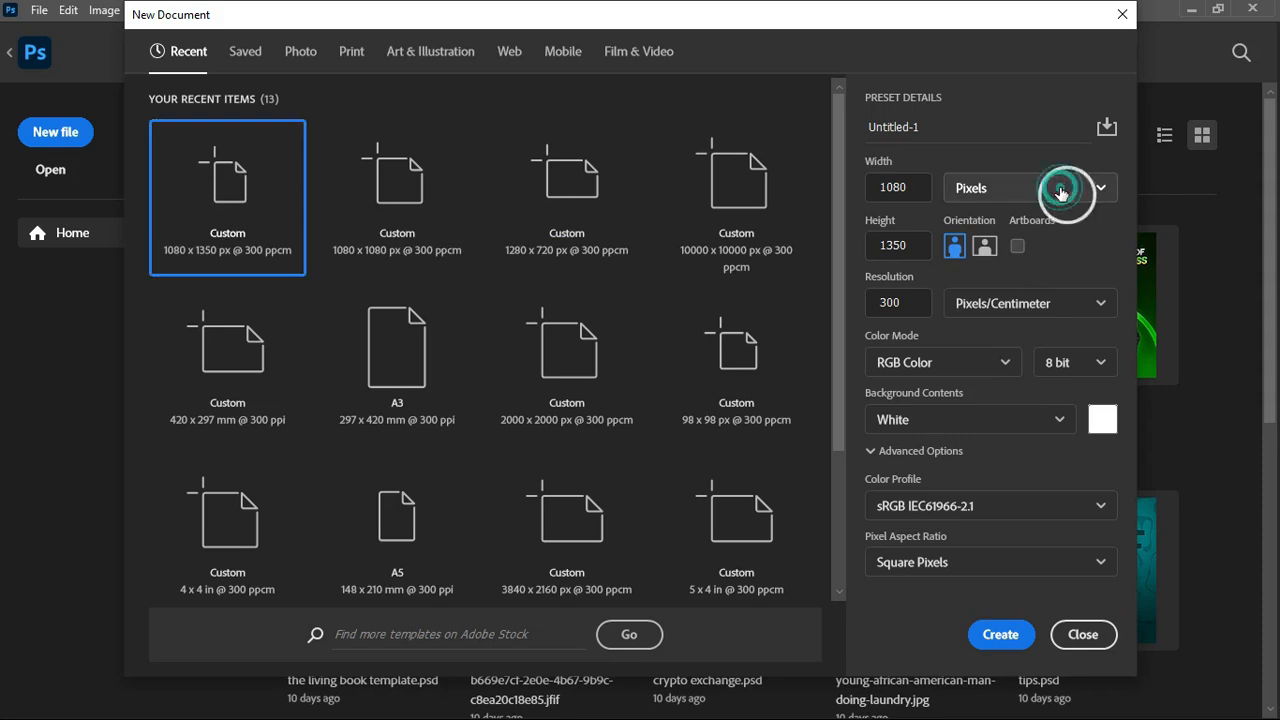
click(1040, 228)
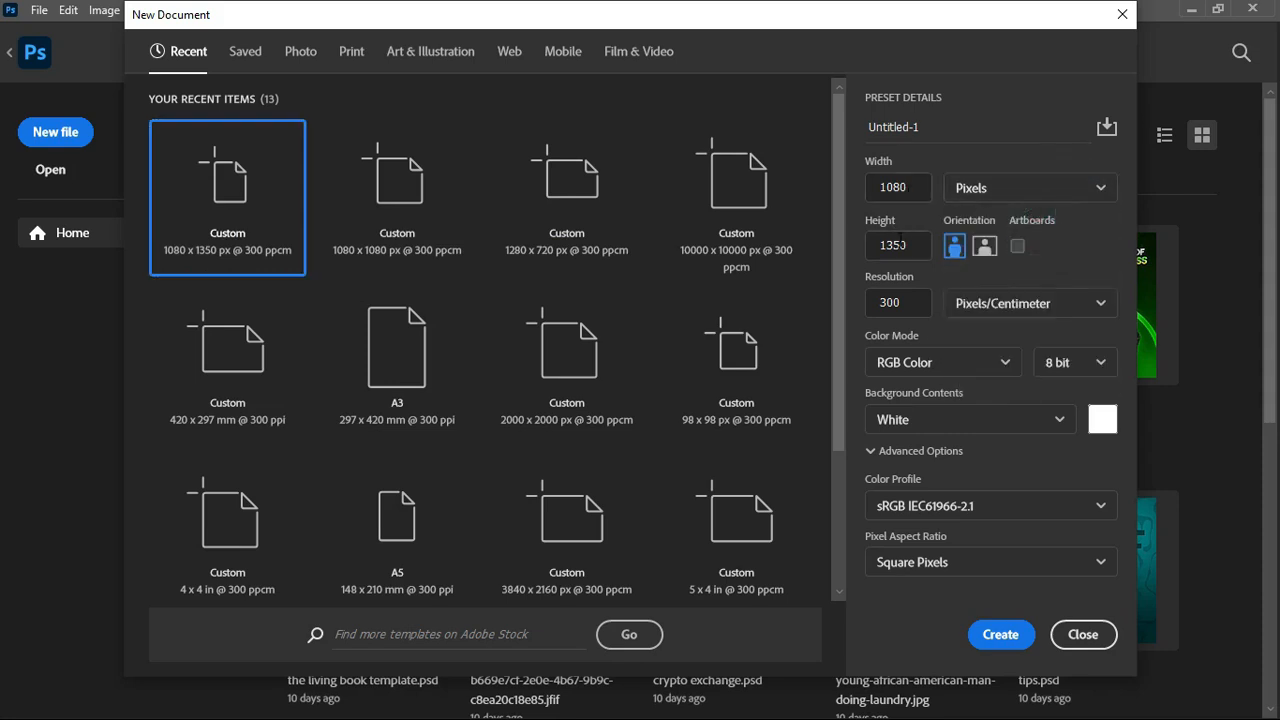
drag(939, 127, 859, 127)
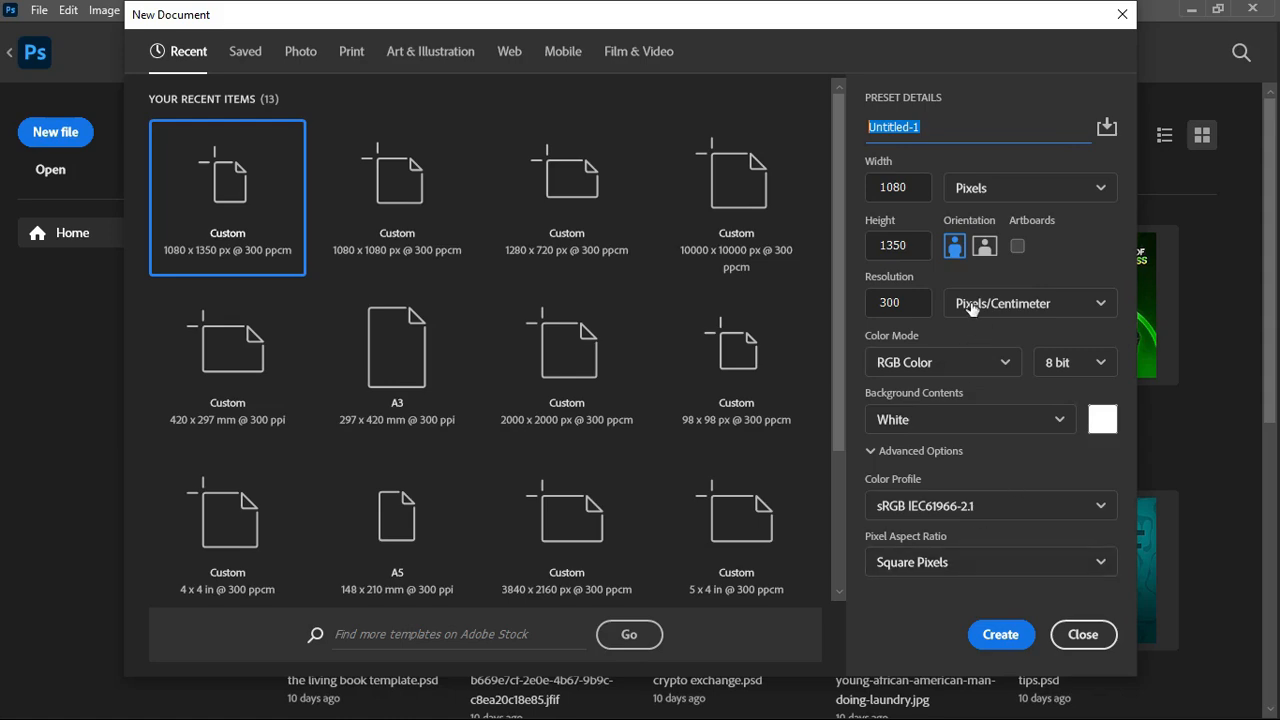
click(1020, 637)
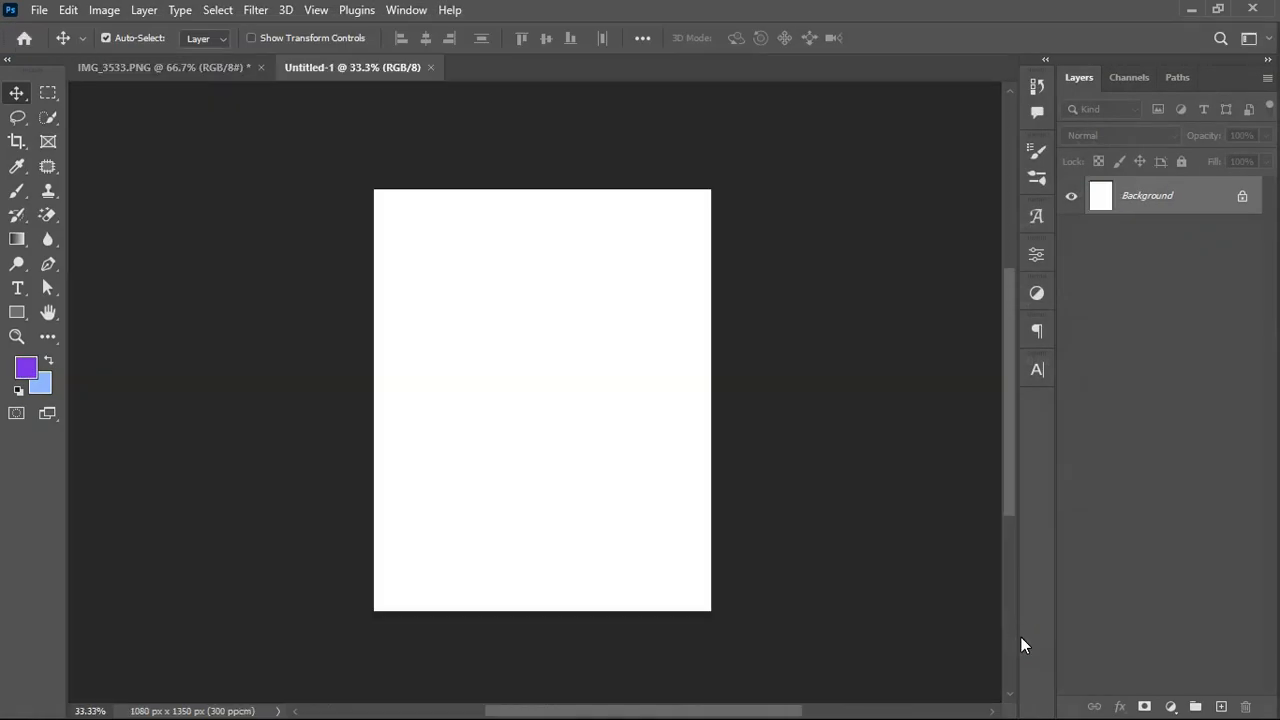
Step: Copy the IMG_3533.PNG flyer into Untitled-1 as Layer 1 and centre it on the canvas
click(196, 65)
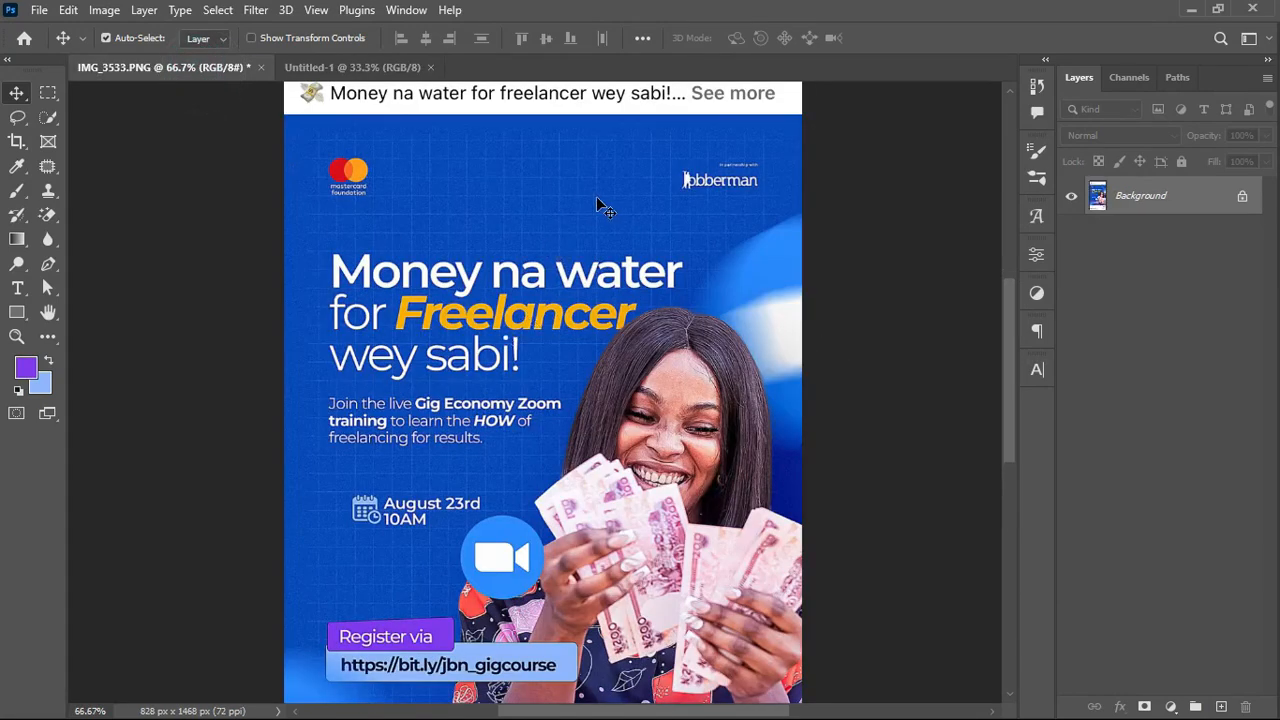
click(341, 67)
click(230, 67)
drag(500, 245, 465, 342)
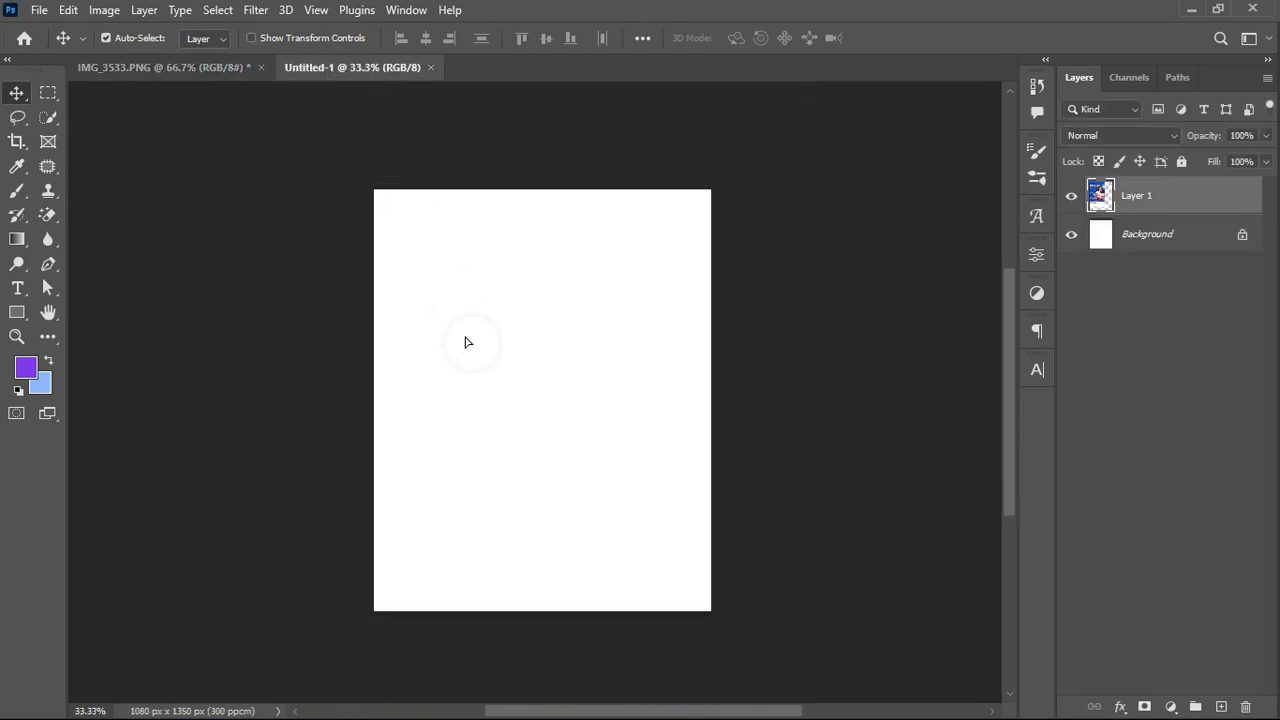
drag(500, 266, 582, 341)
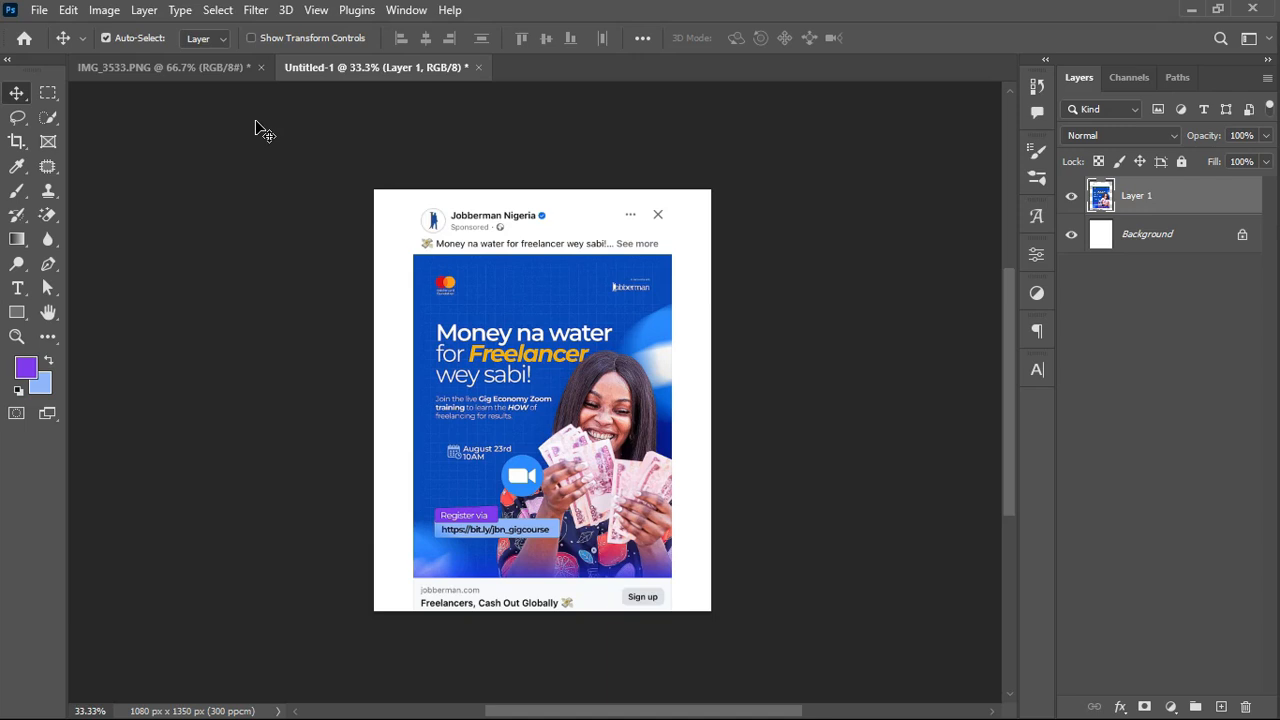
click(39, 10)
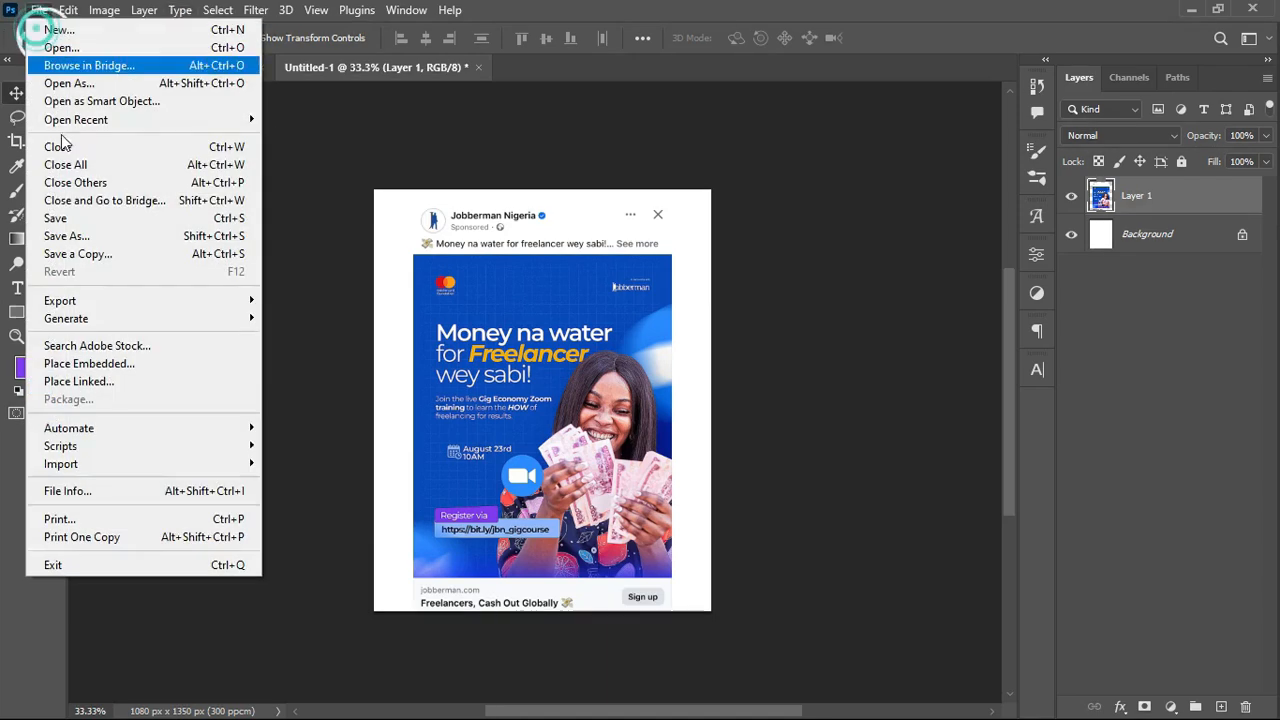
click(137, 364)
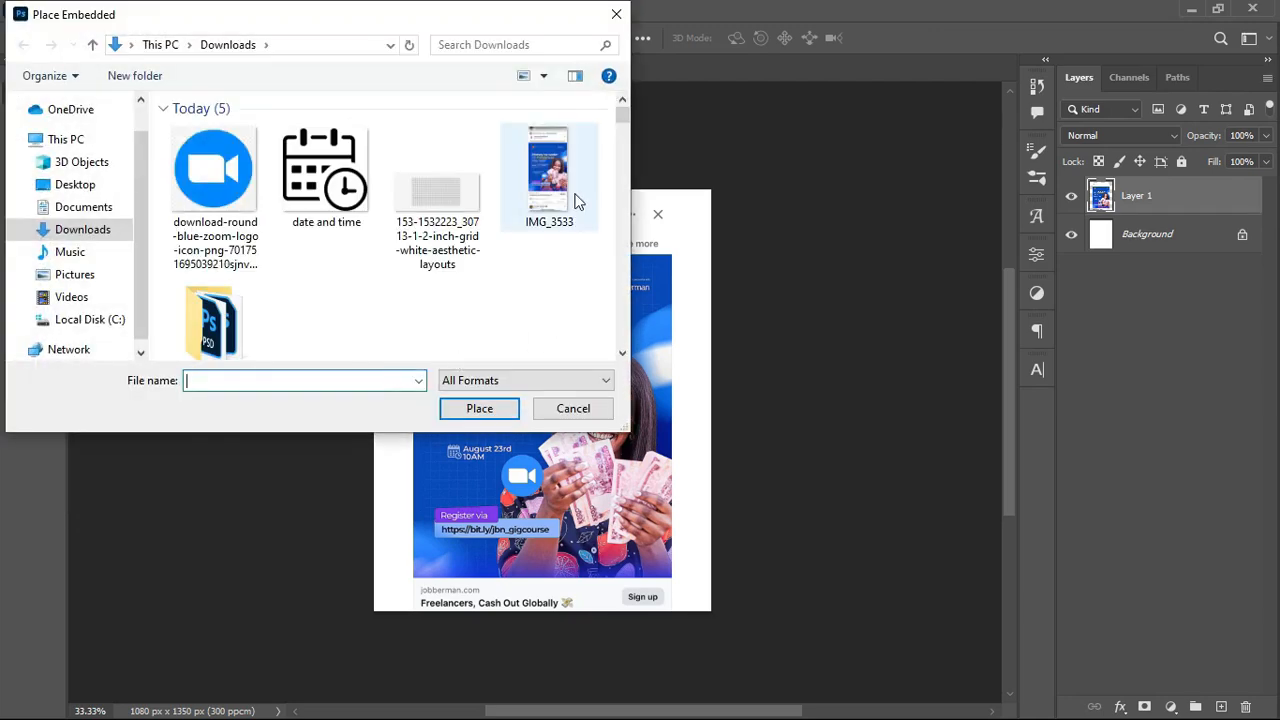
click(326, 175)
ctrl+click(447, 197)
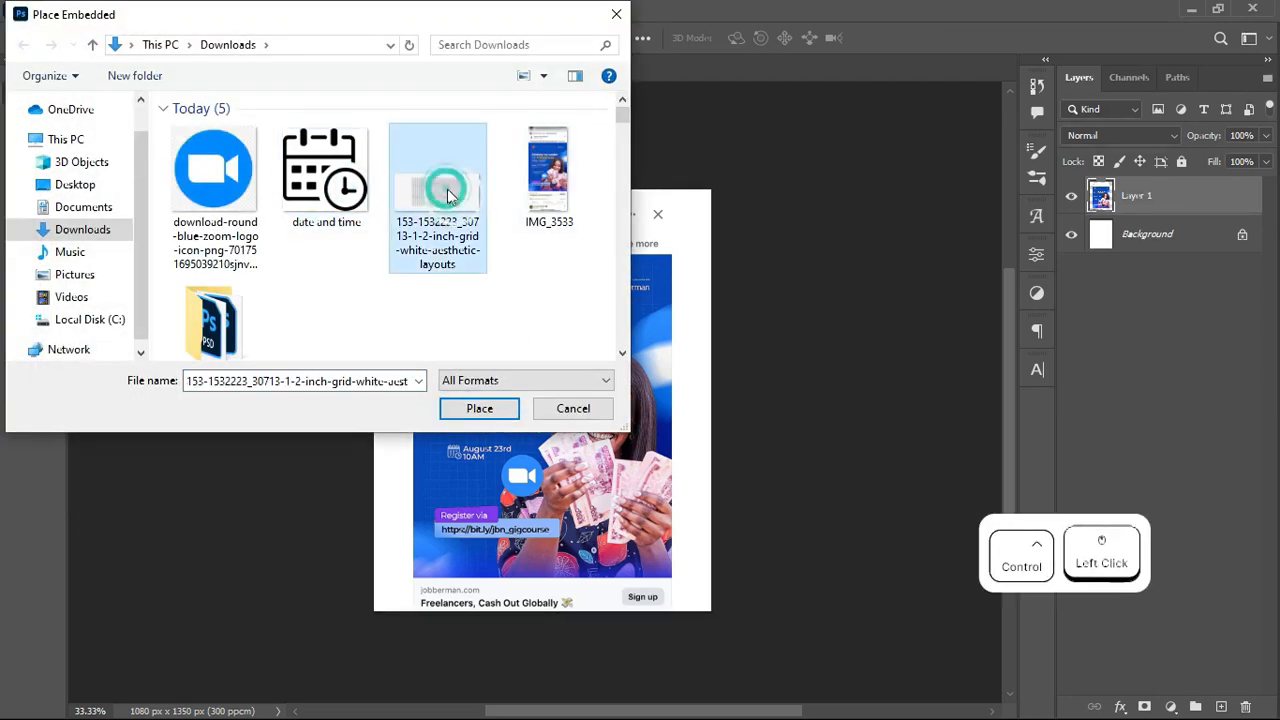
click(328, 187)
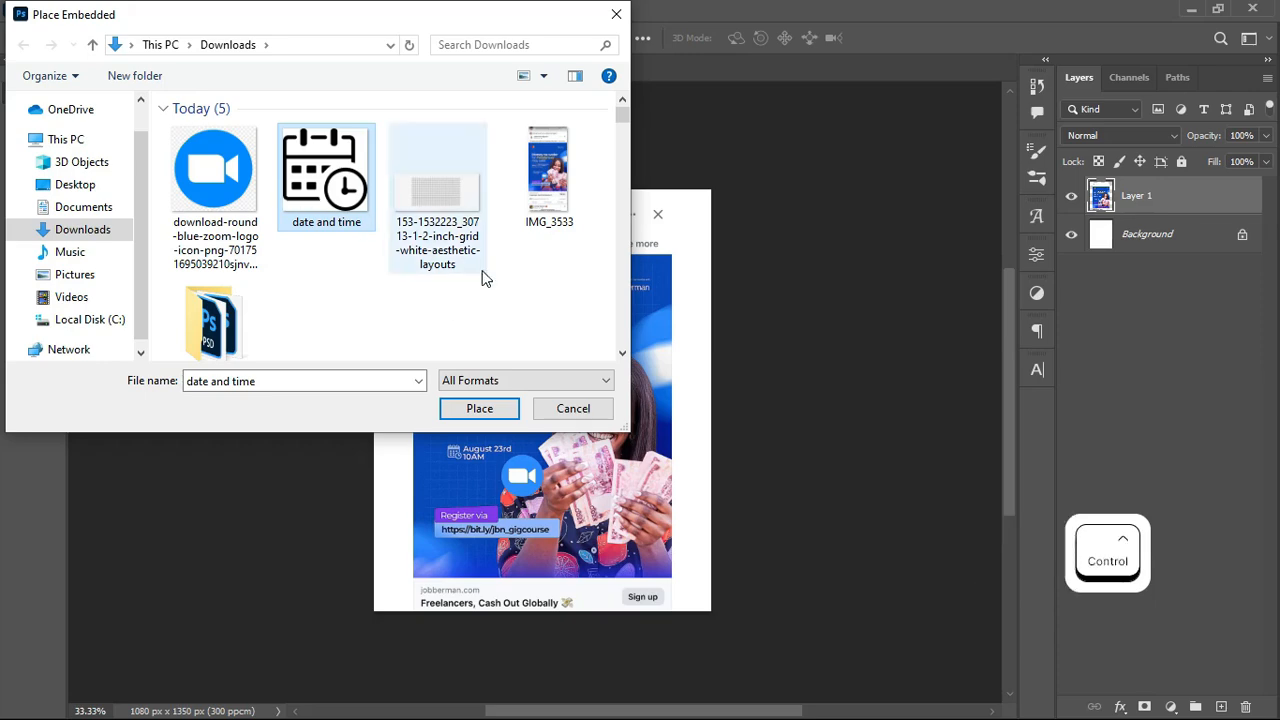
click(617, 14)
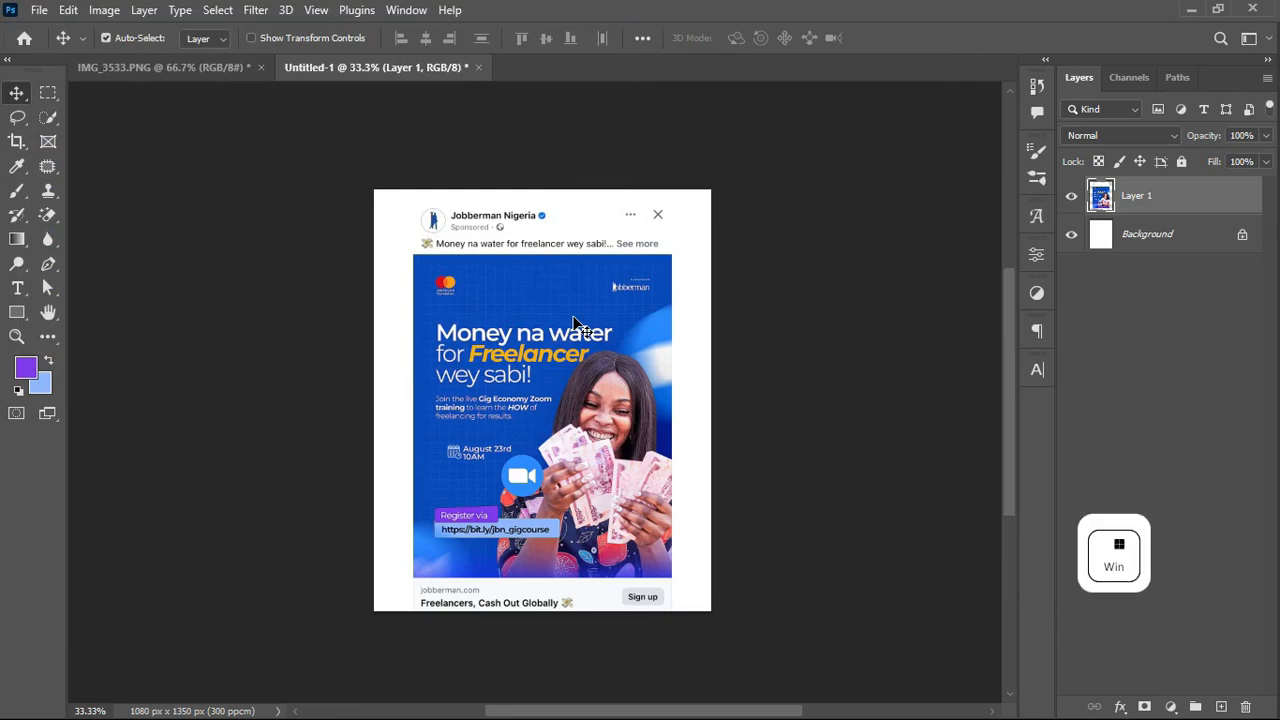
Step: In Downloads, select the grid, date and time, Zoom, mastercard foundation and jobberman png images
key(super+e)
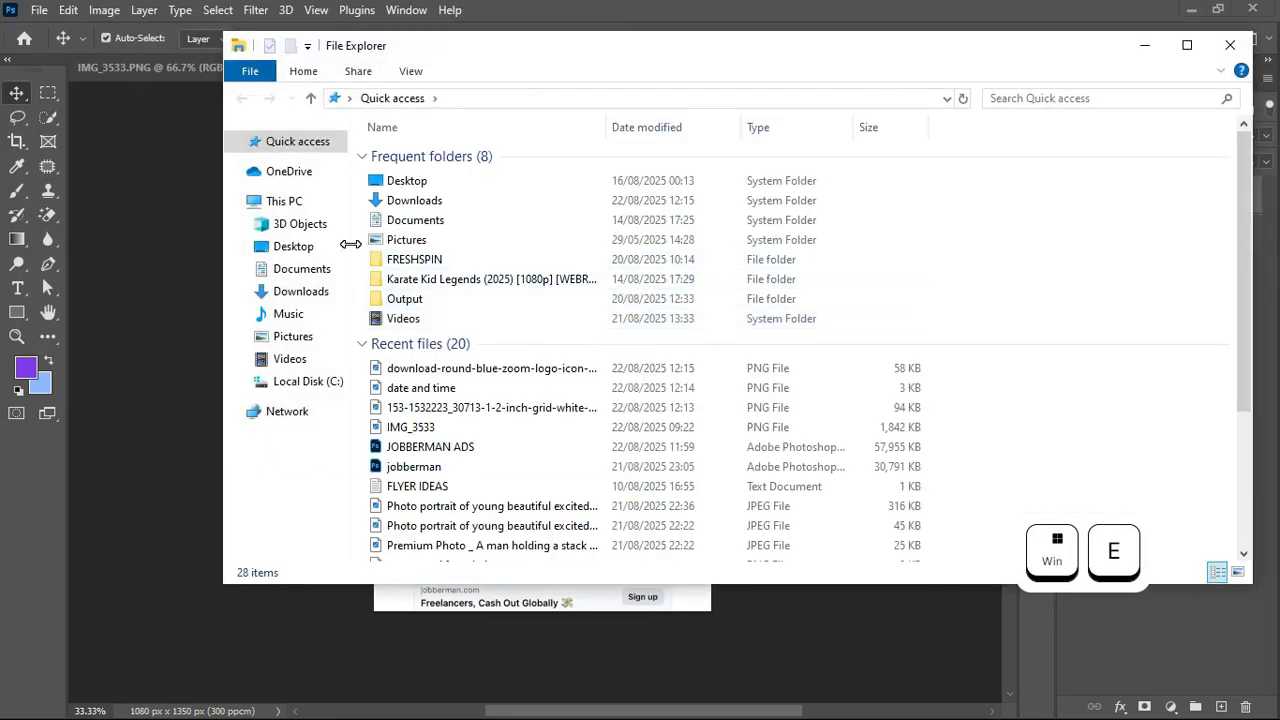
click(305, 298)
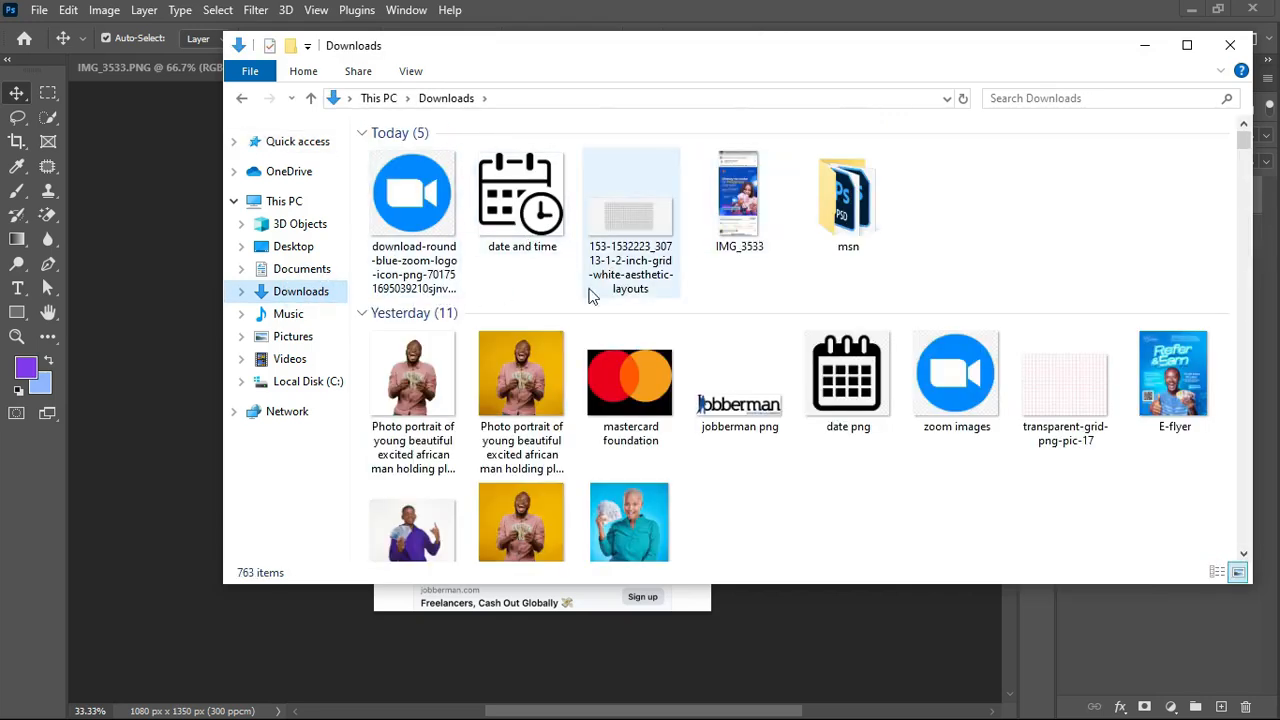
click(645, 224)
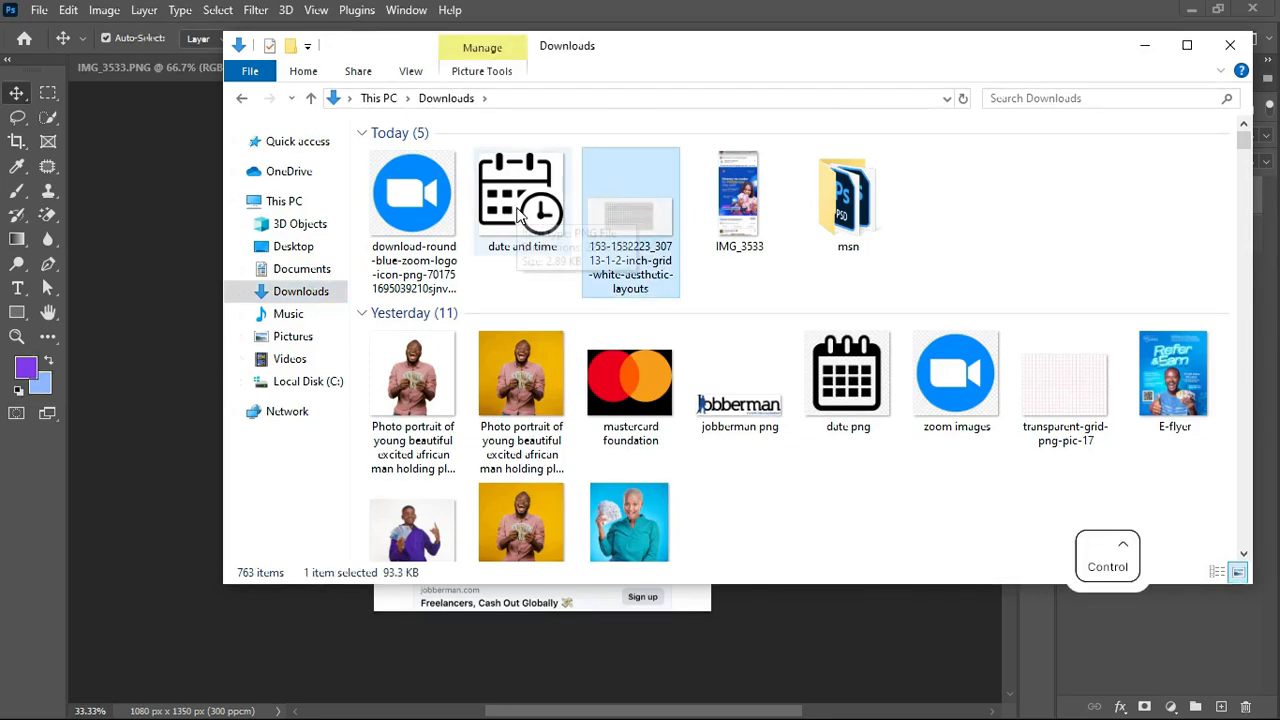
ctrl+click(542, 216)
ctrl+click(421, 214)
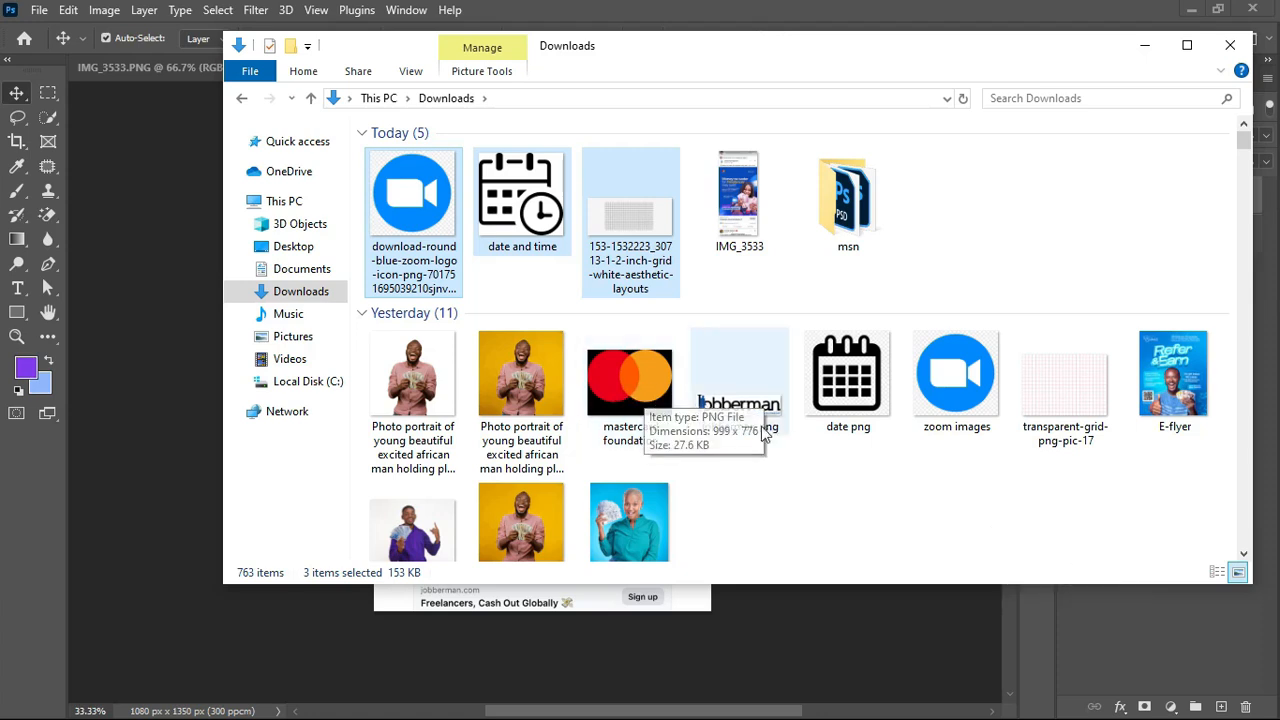
key(ctrl)
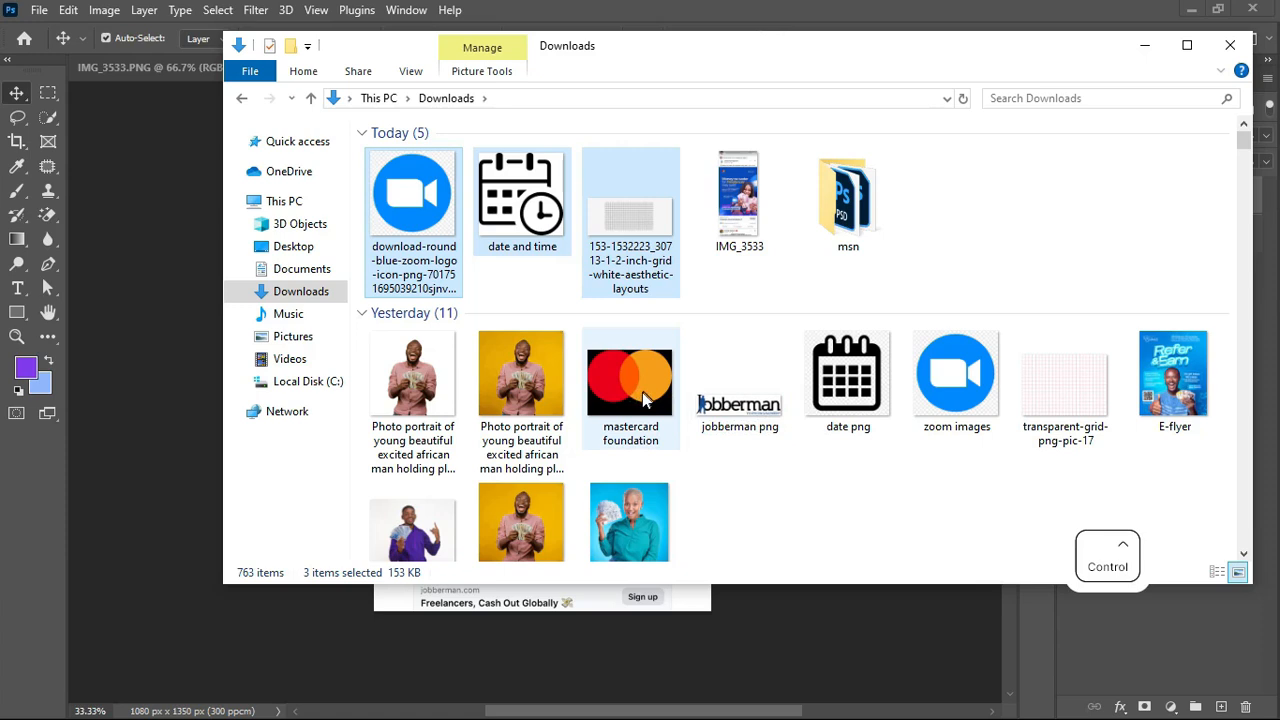
ctrl+click(636, 398)
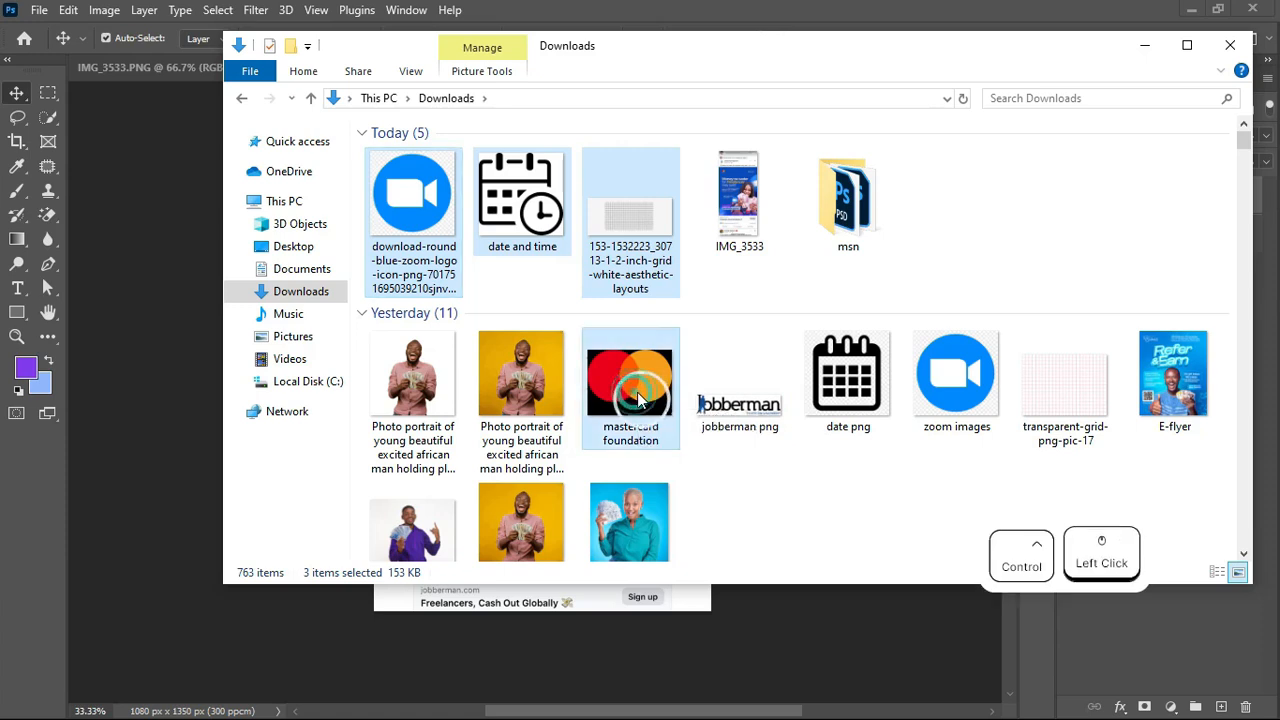
ctrl+click(744, 408)
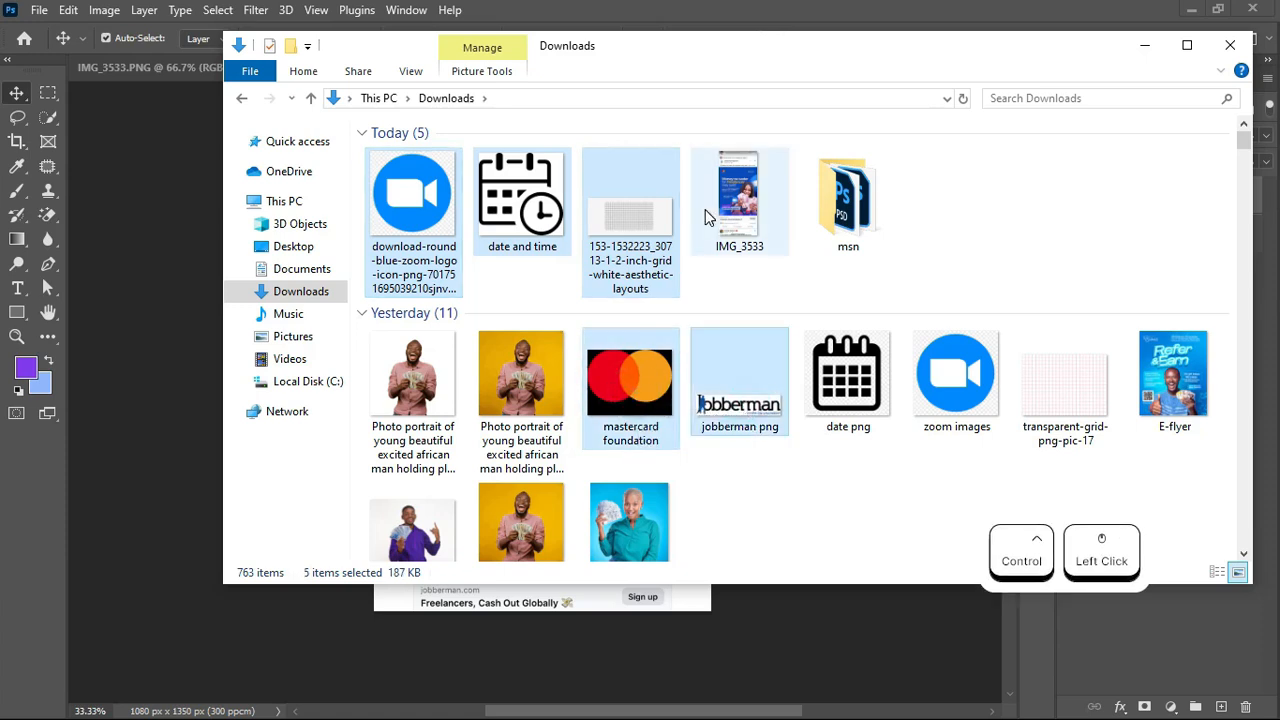
Step: Drop the five selected images onto the Photoshop canvas and commit each placed layer
drag(760, 64, 1090, 104)
drag(977, 437, 475, 453)
key(Return)
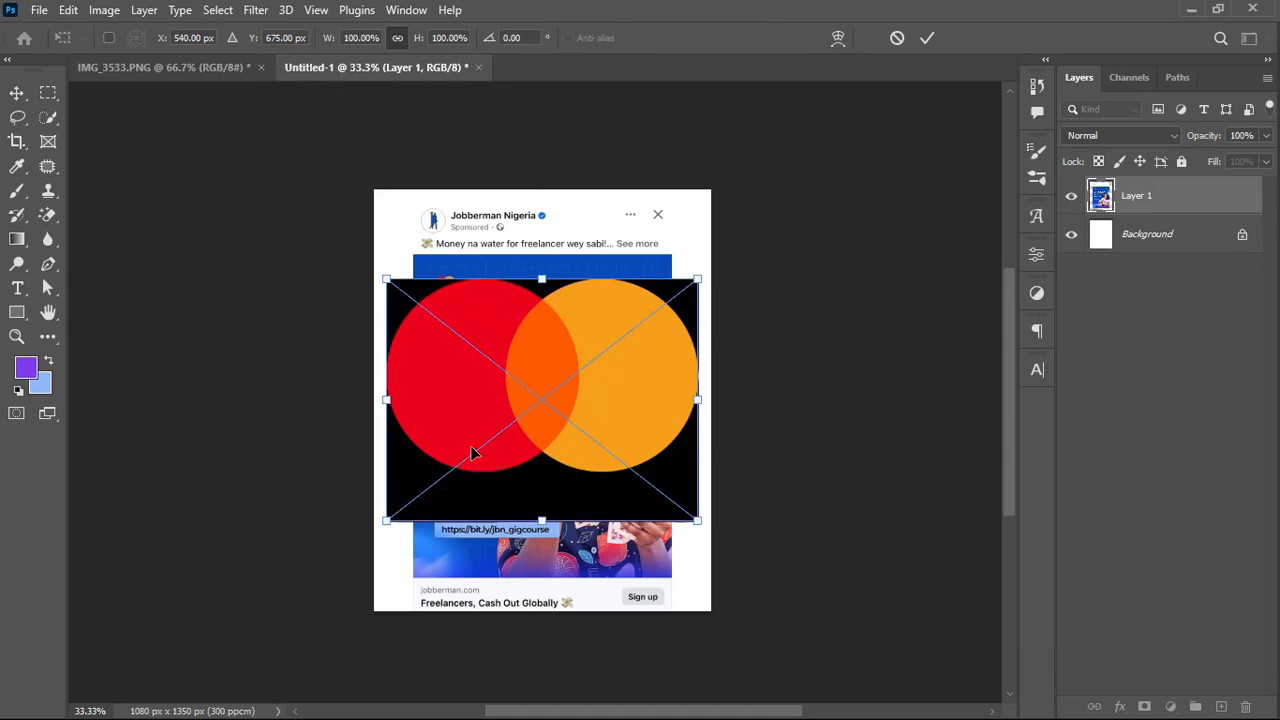
click(922, 38)
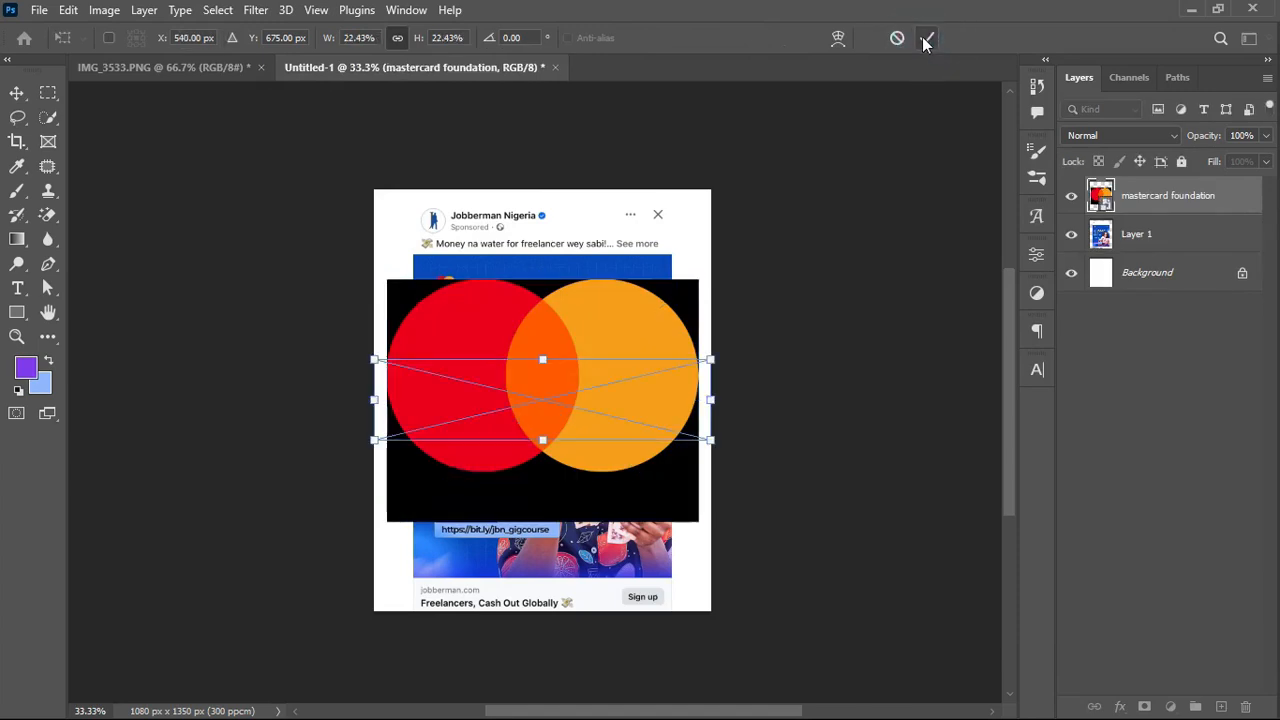
click(925, 40)
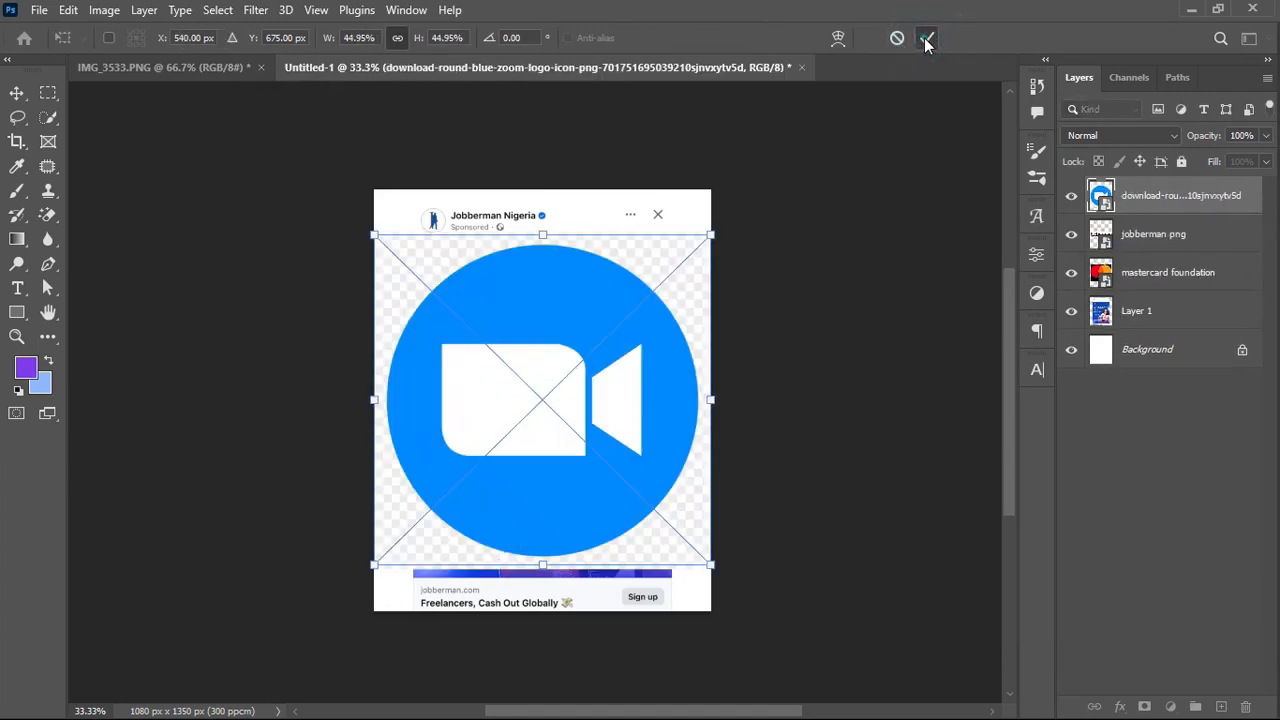
click(925, 40)
click(925, 40)
click(925, 40)
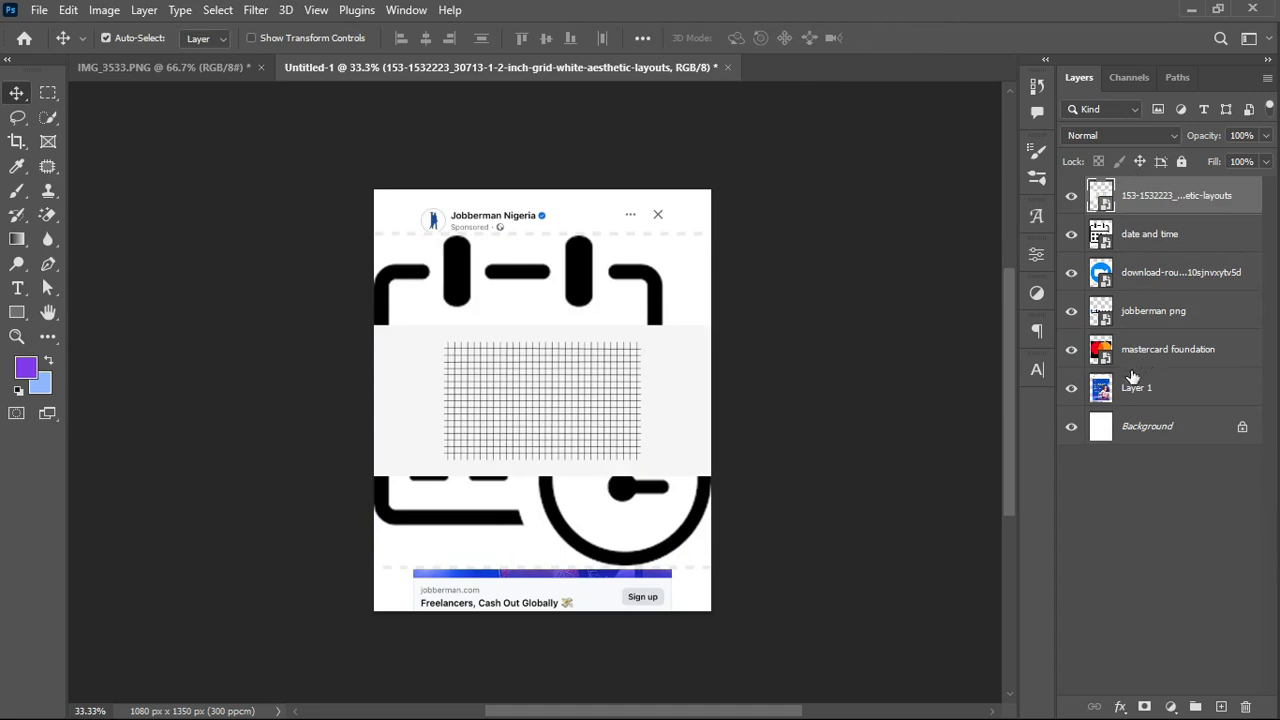
key(super)
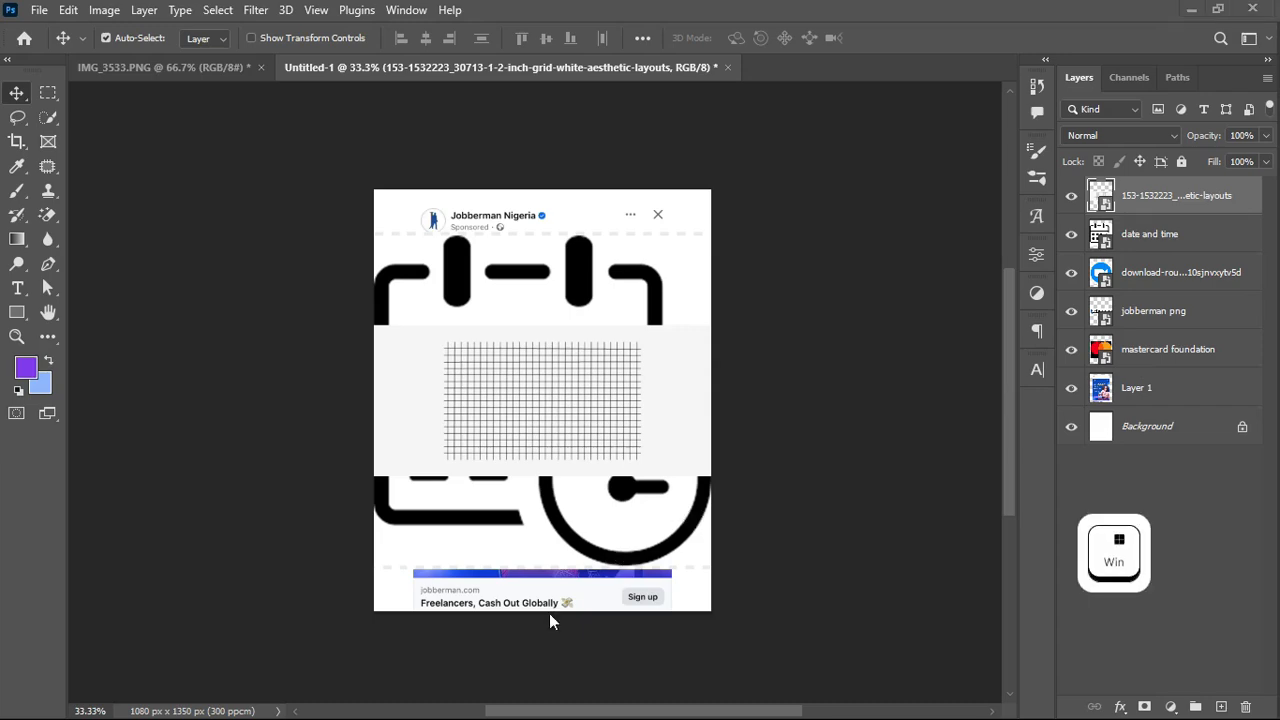
Step: Open the 579 × 626 money-fan portrait in Photos and zoom in and out to inspect it
mouse_move(476, 700)
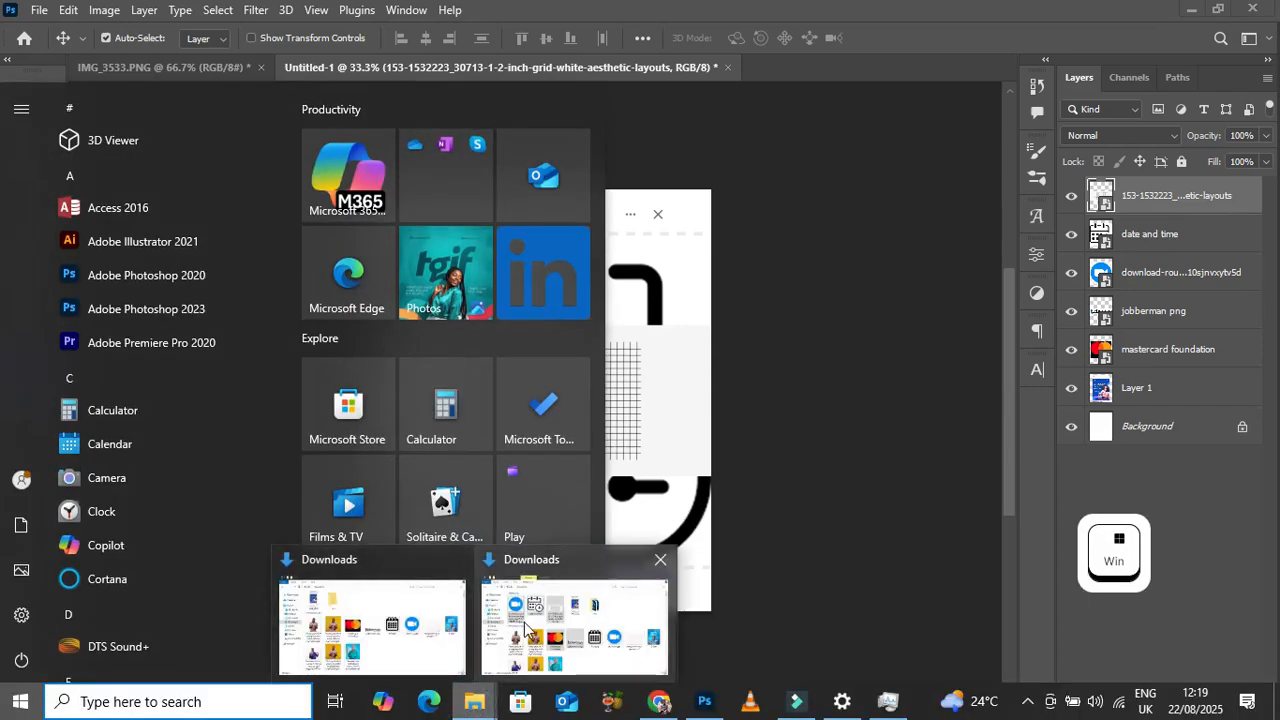
click(483, 668)
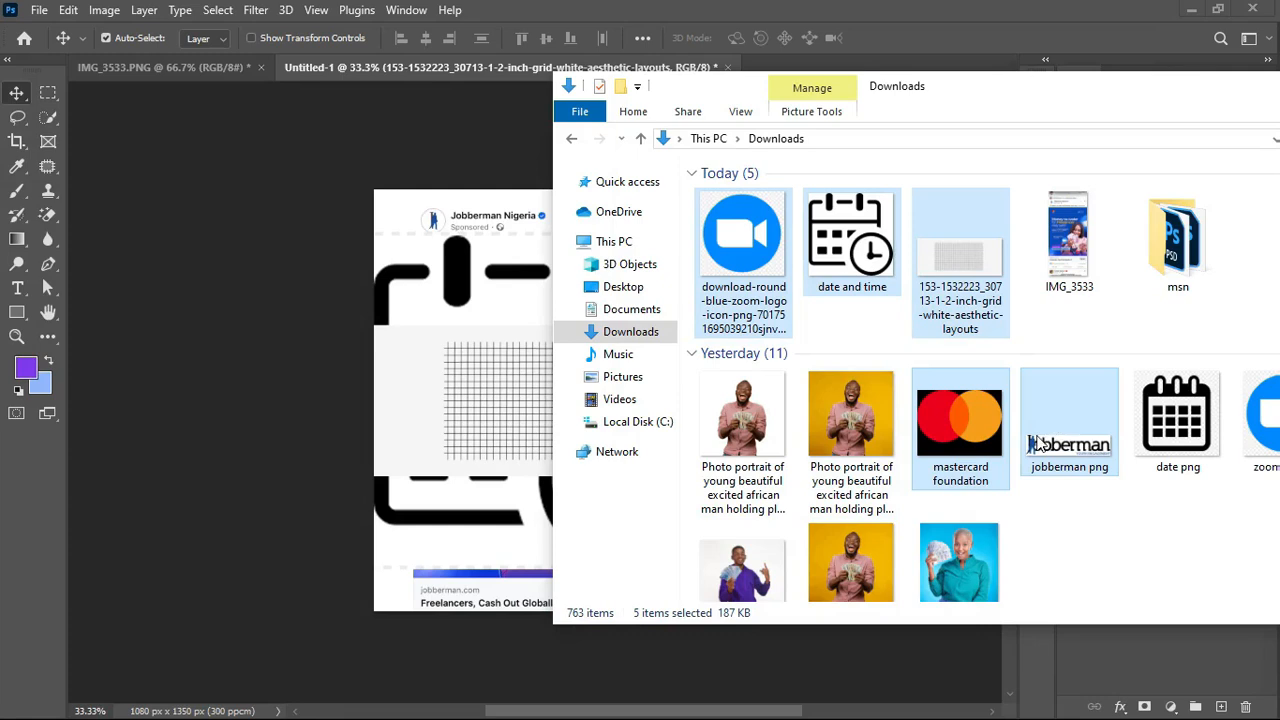
click(971, 555)
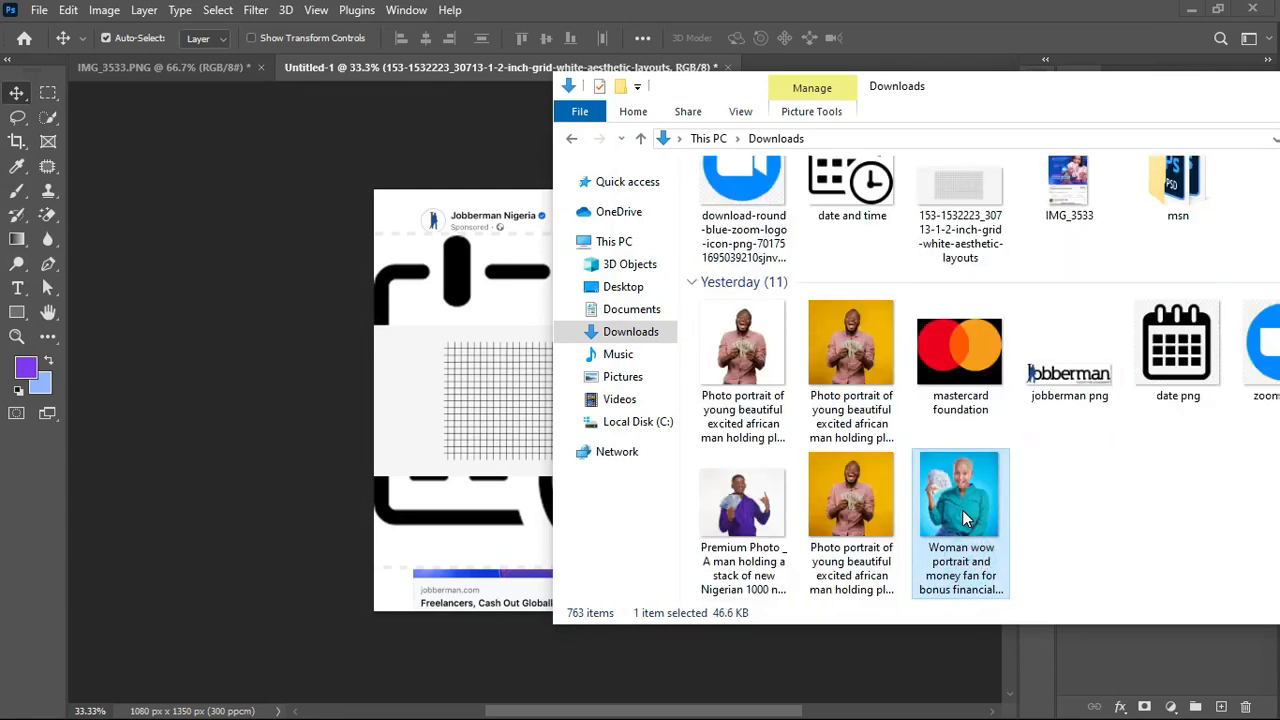
double_click(967, 514)
key(ctrl+equal)
key(ctrl+equal)
key(ctrl+equal)
key(ctrl+equal)
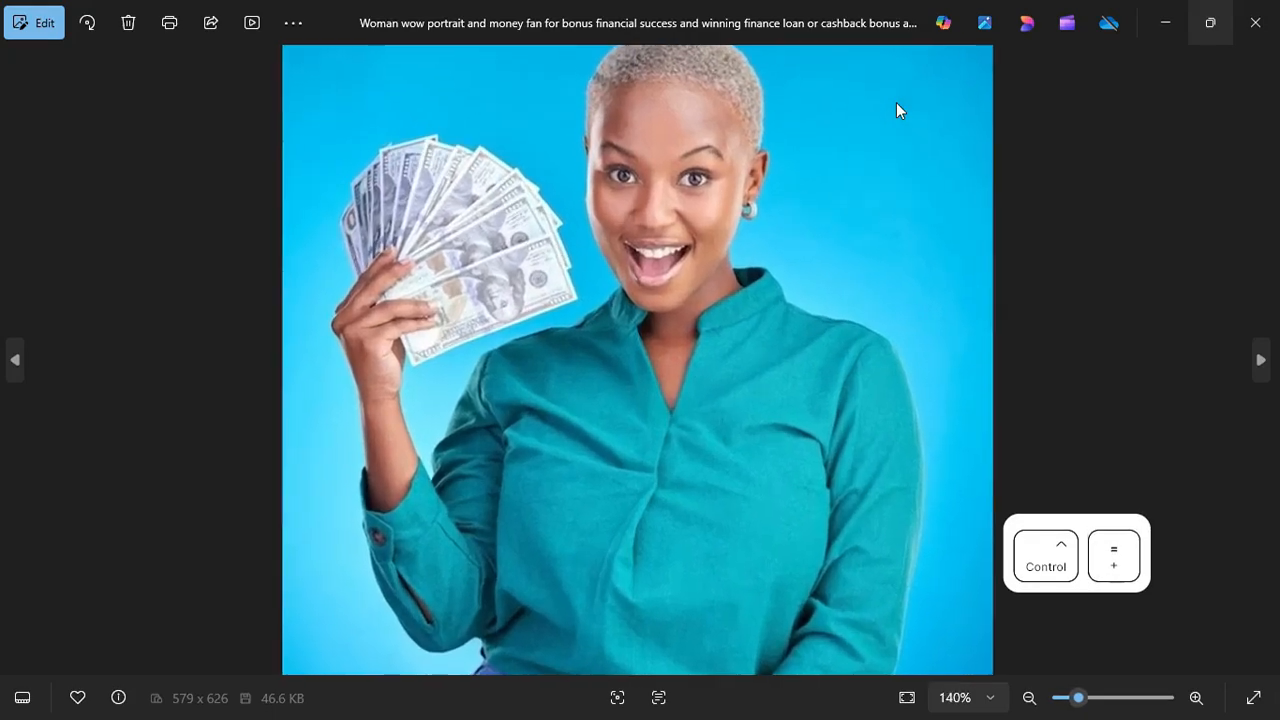
key(ctrl+equal)
key(ctrl+equal)
key(ctrl+equal)
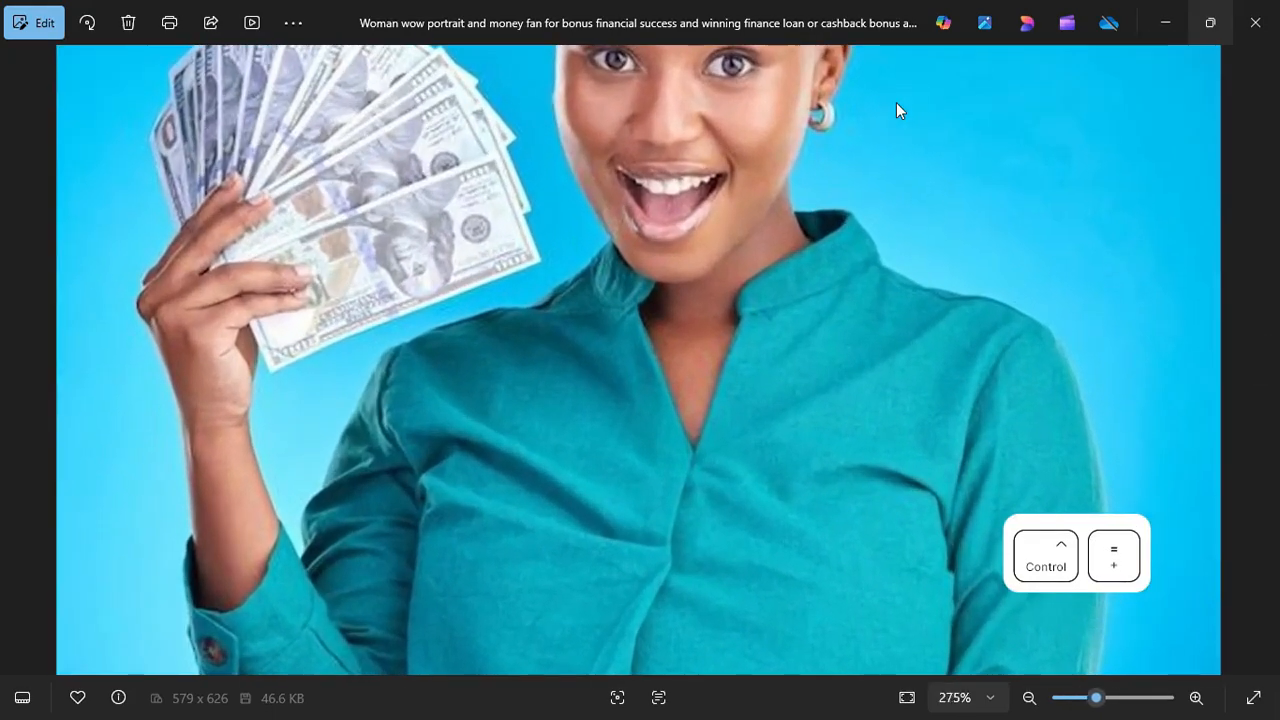
key(ctrl+minus)
key(ctrl+equal)
key(ctrl+equal)
key(ctrl+equal)
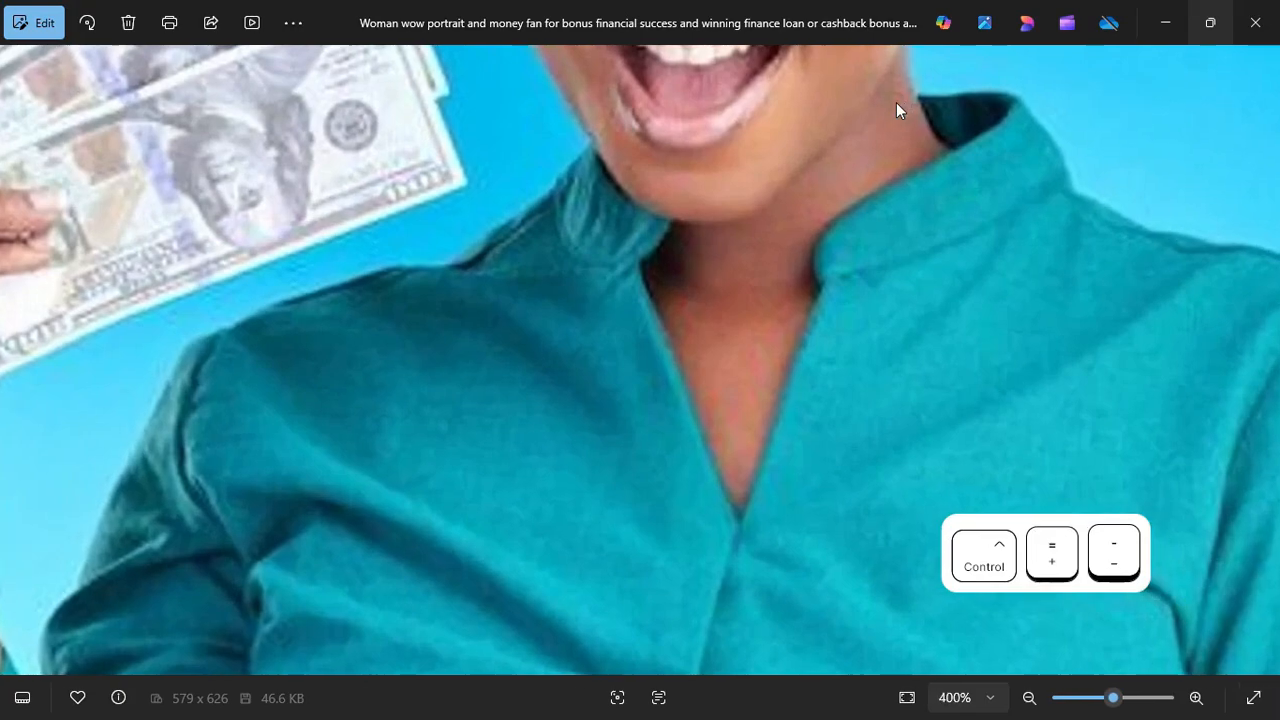
key(ctrl+minus)
key(ctrl+minus)
key(ctrl+minus)
key(ctrl+minus)
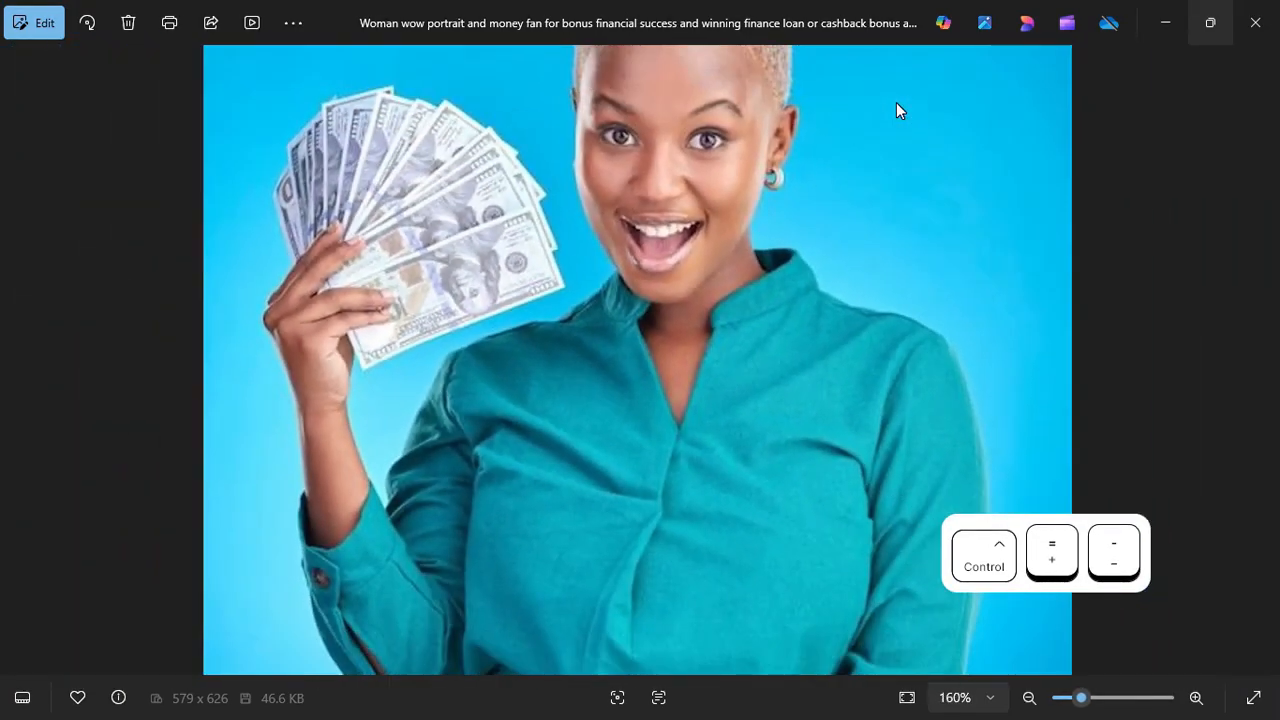
key(ctrl+equal)
key(ctrl+equal)
key(ctrl+equal)
key(ctrl+equal)
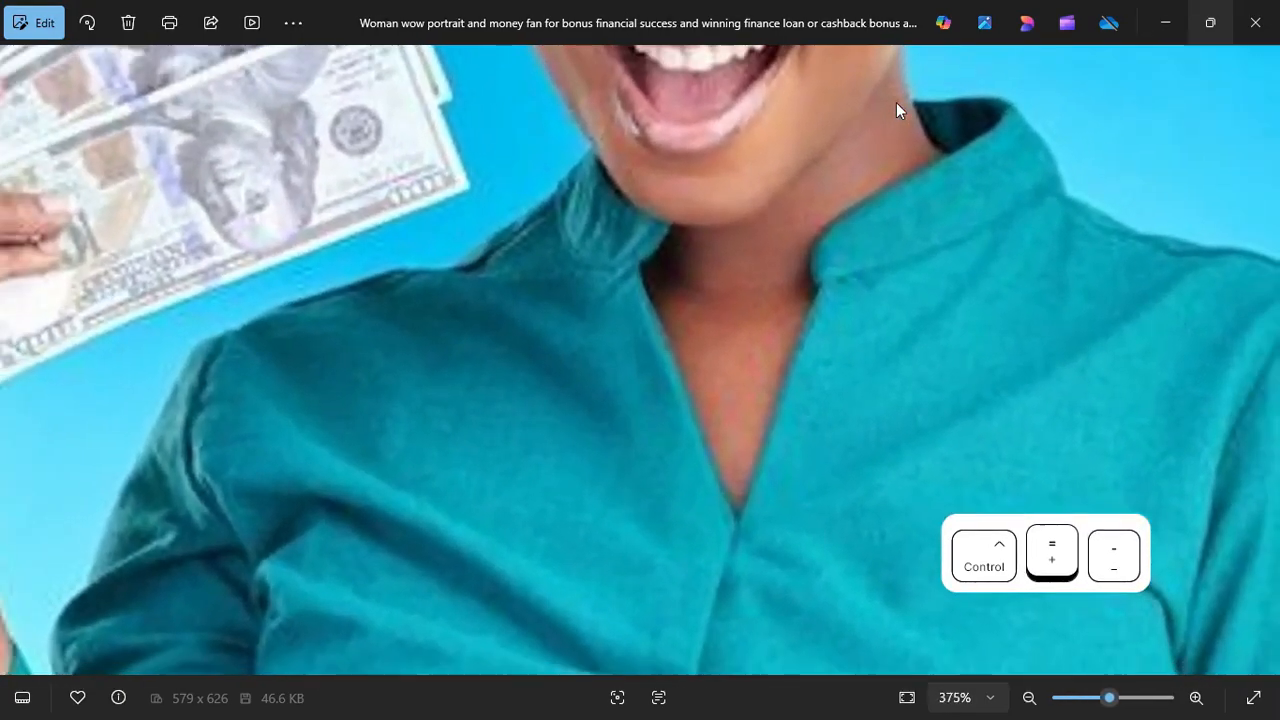
key(ctrl+minus)
key(ctrl+minus)
key(ctrl+minus)
key(ctrl+minus)
key(ctrl+minus)
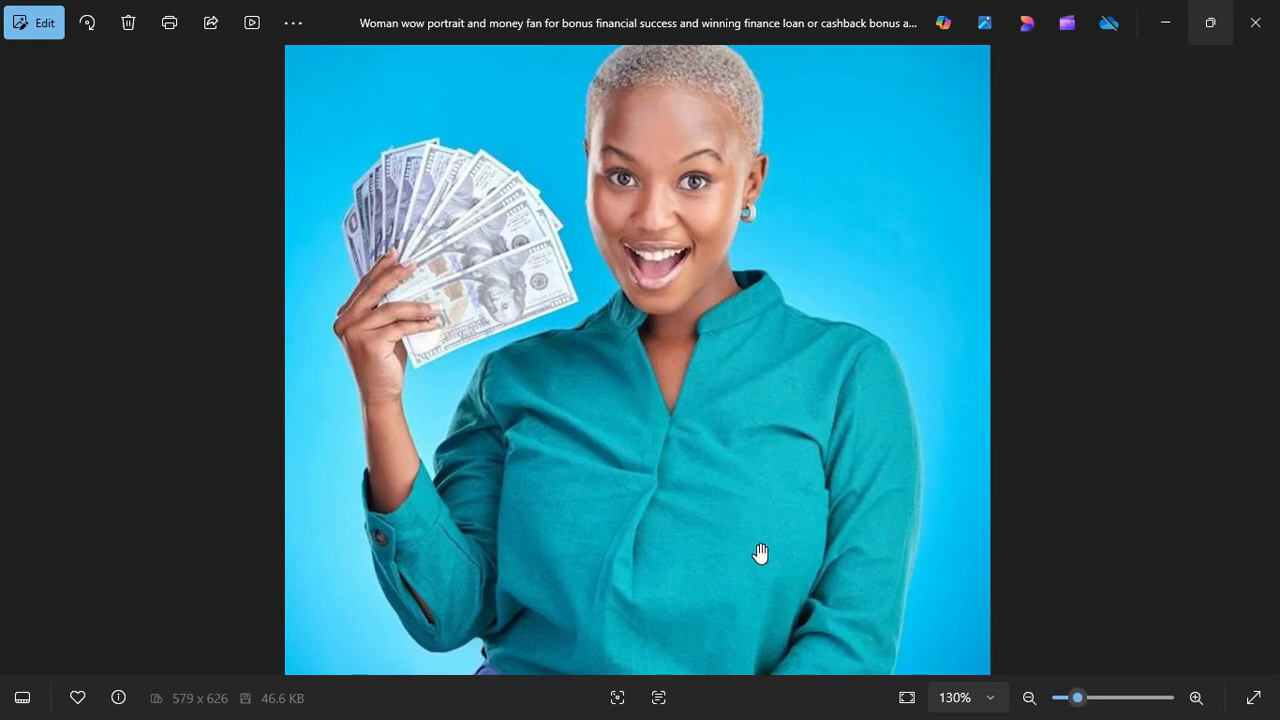
key(super)
Step: Load iloveimg.com in a new Chrome tab and go to its Upscale Image tool
click(660, 703)
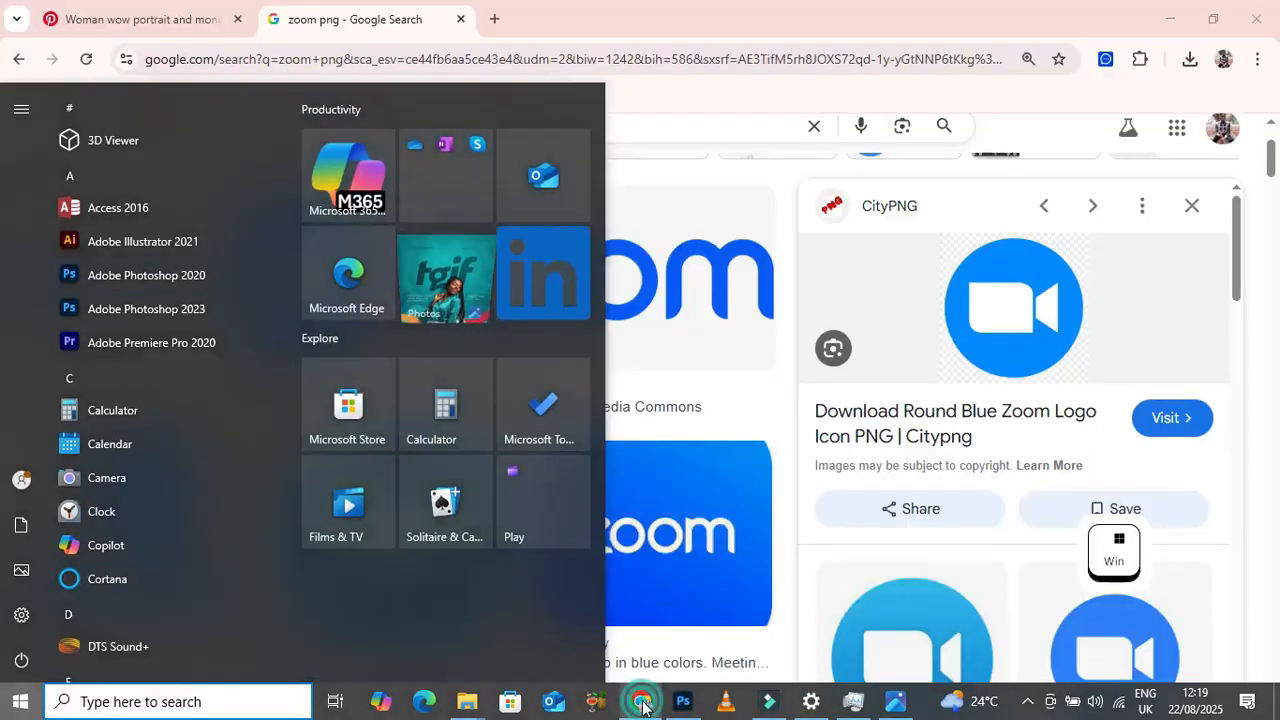
click(495, 19)
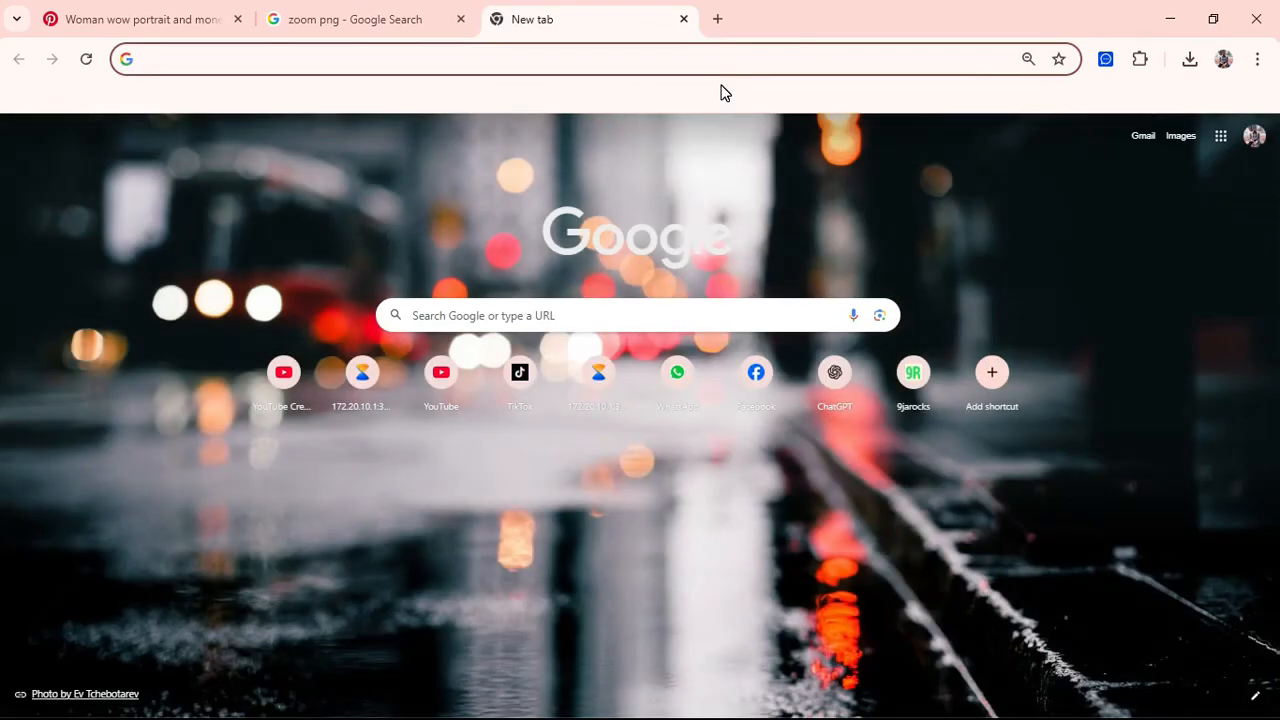
text(ilob)
key(BackSpace)
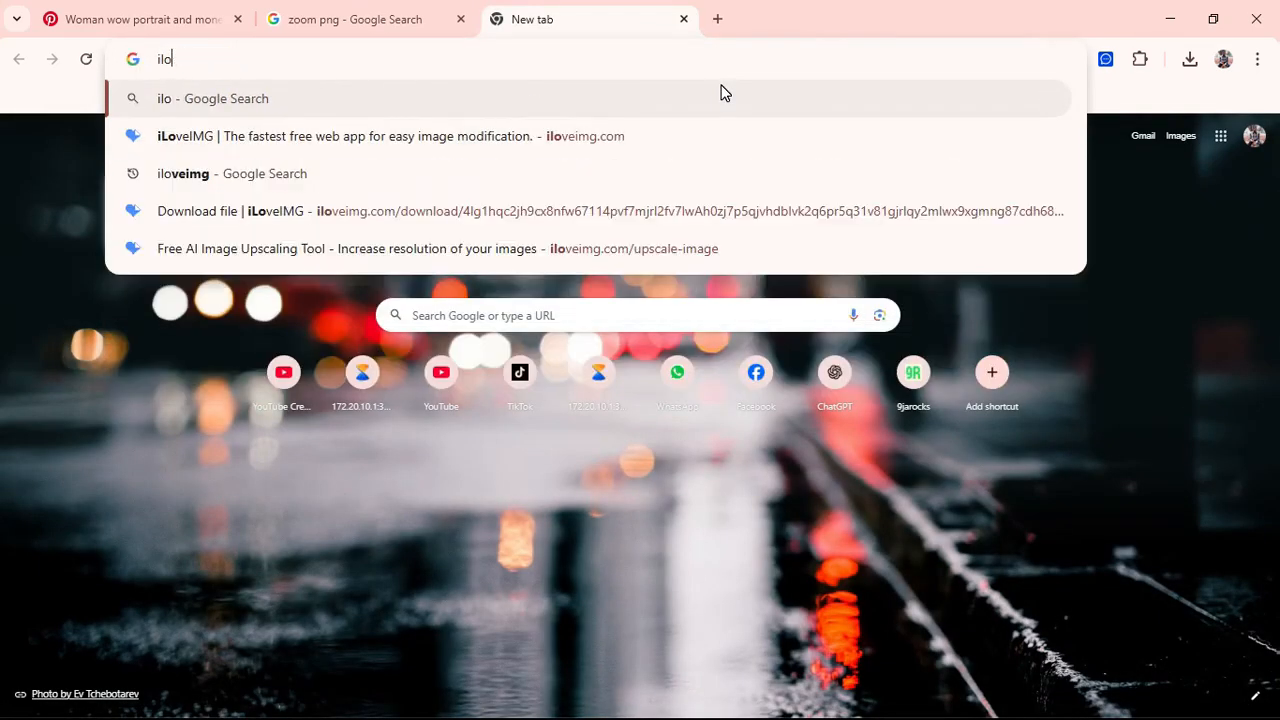
text(ve)
key(Return)
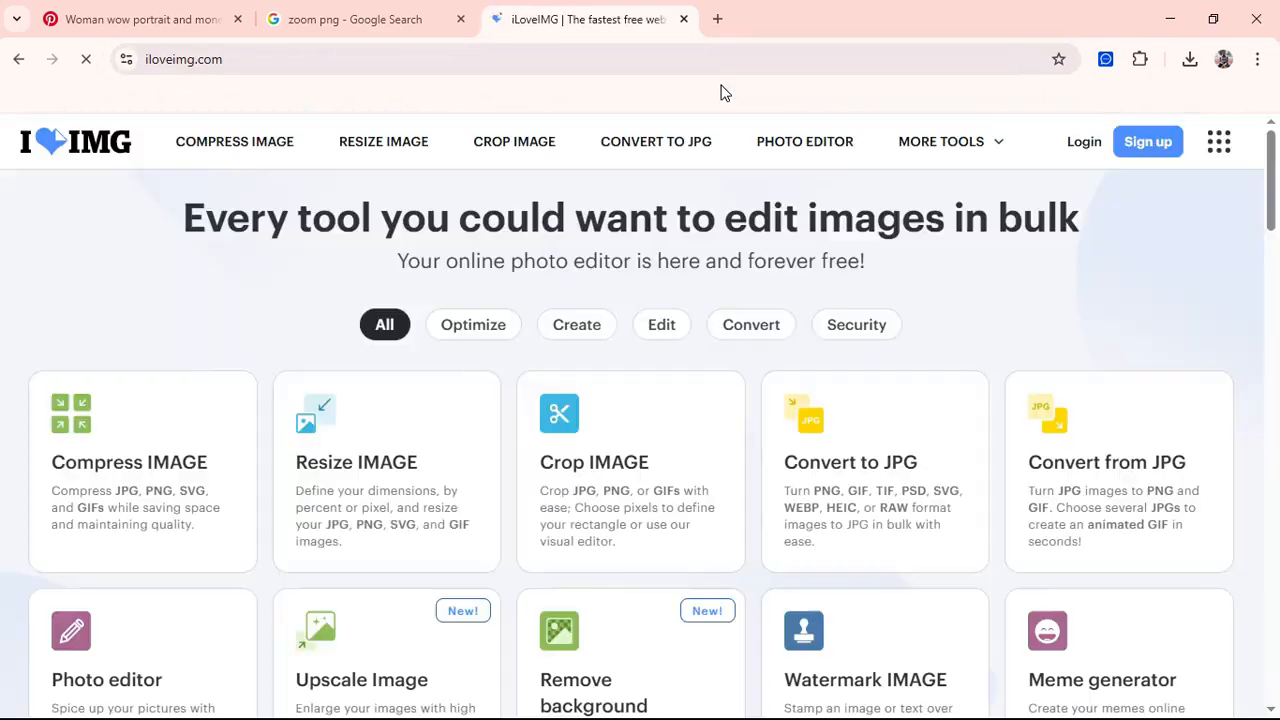
scroll(797, 351, down, 2)
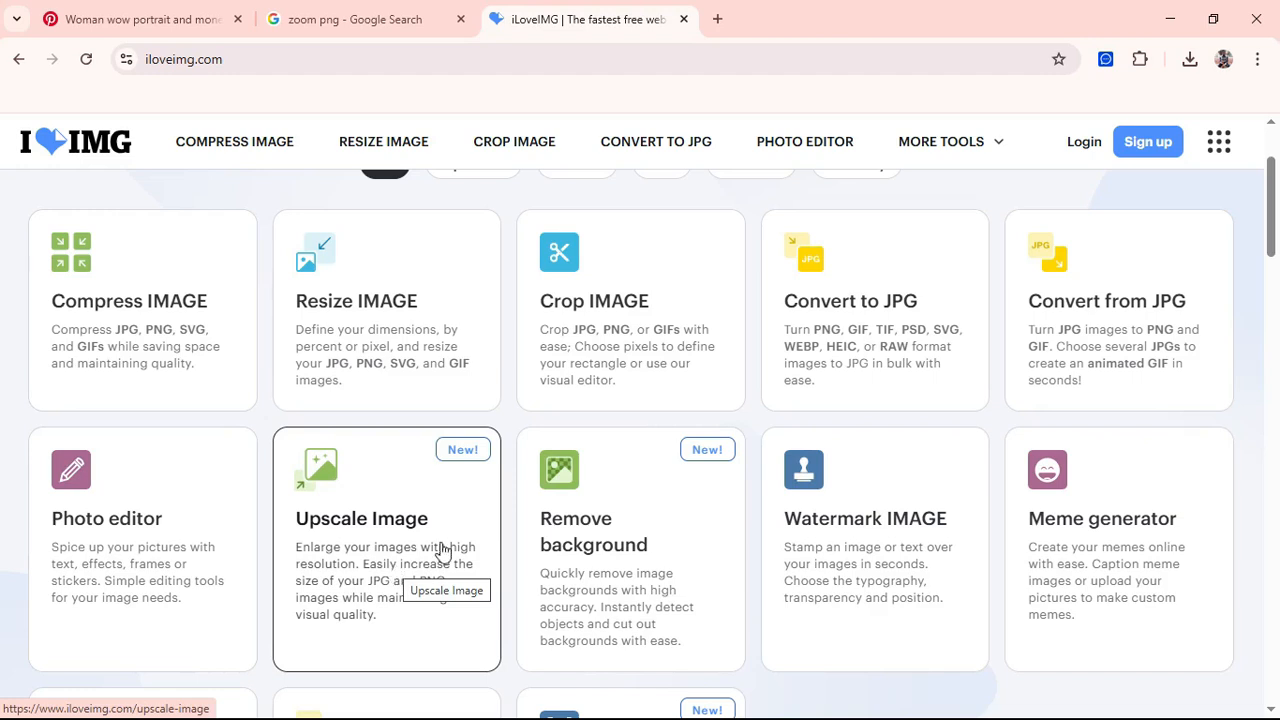
click(395, 521)
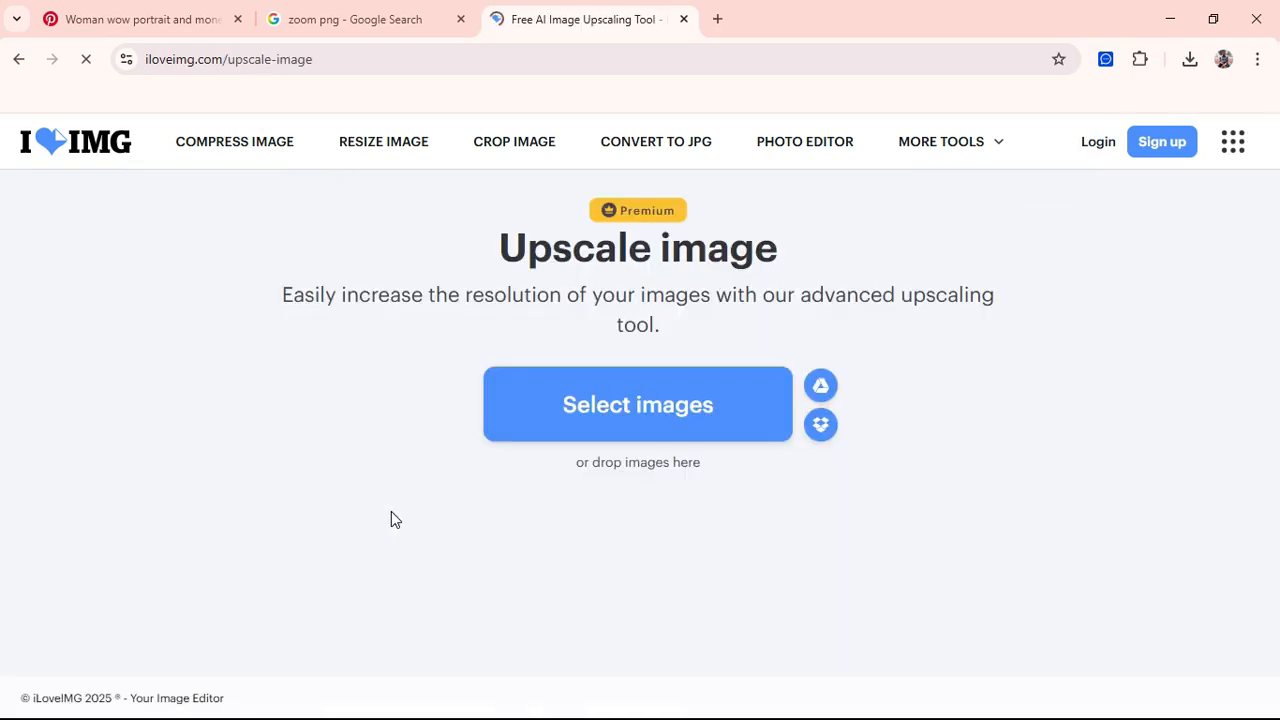
Step: Load the money-fan portrait into the iLoveIMG upscaler and compare its original and upscaled halves
click(610, 430)
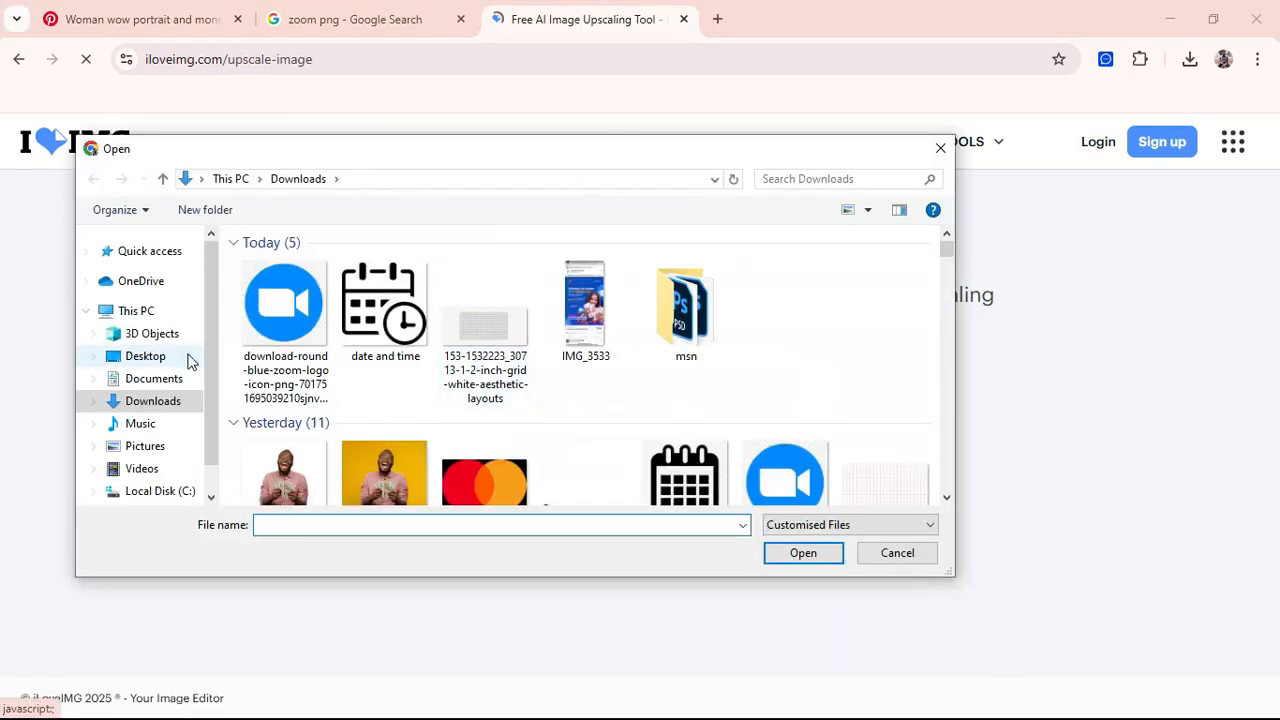
scroll(535, 462, down, 5)
scroll(535, 462, up, 1)
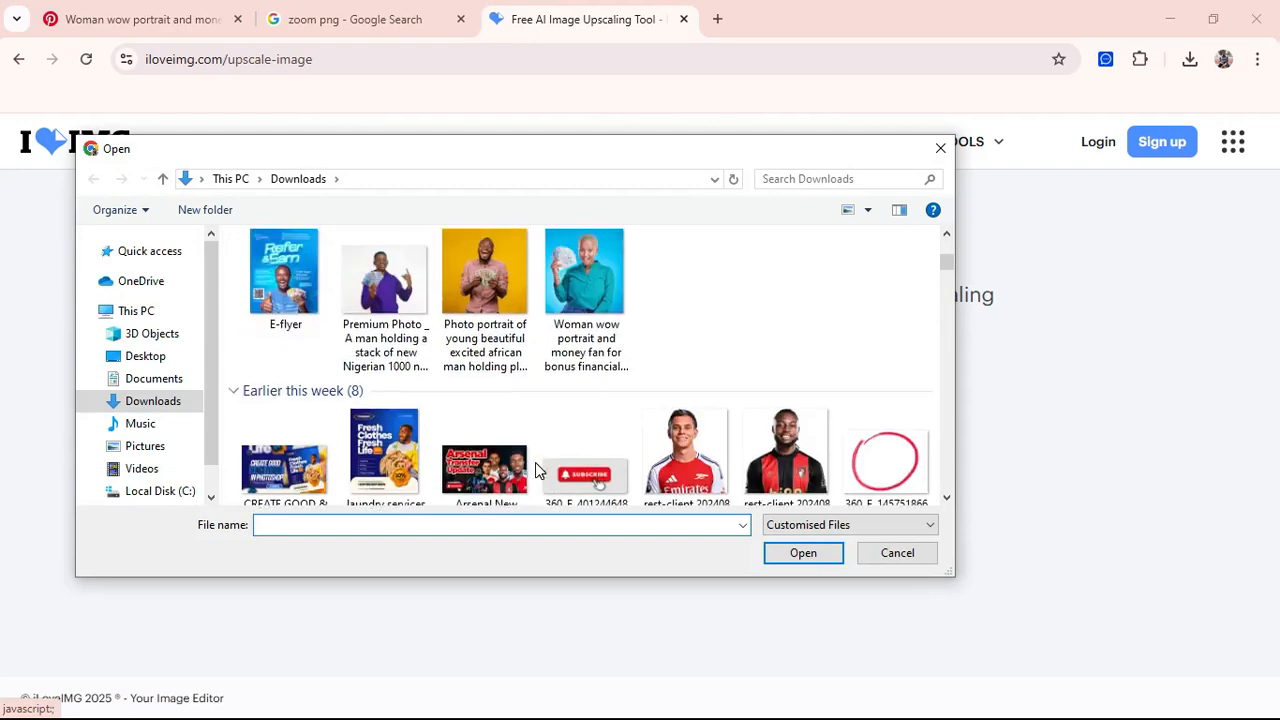
click(607, 298)
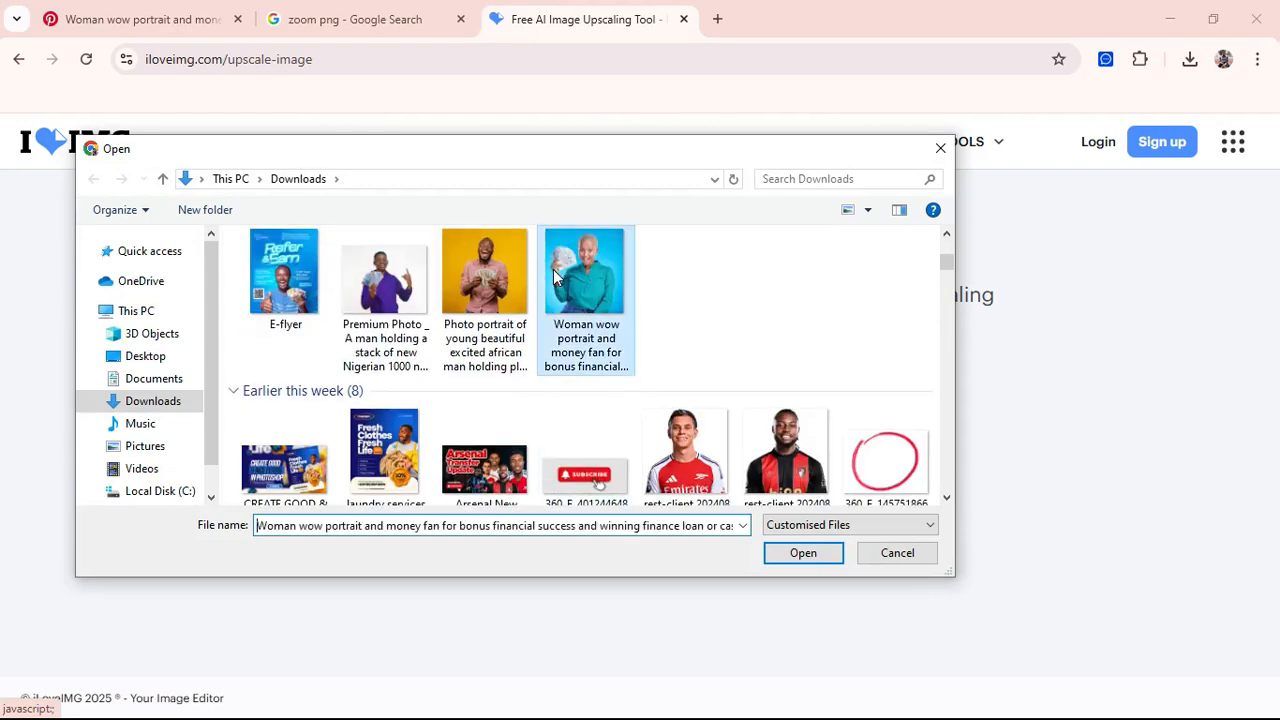
double_click(604, 294)
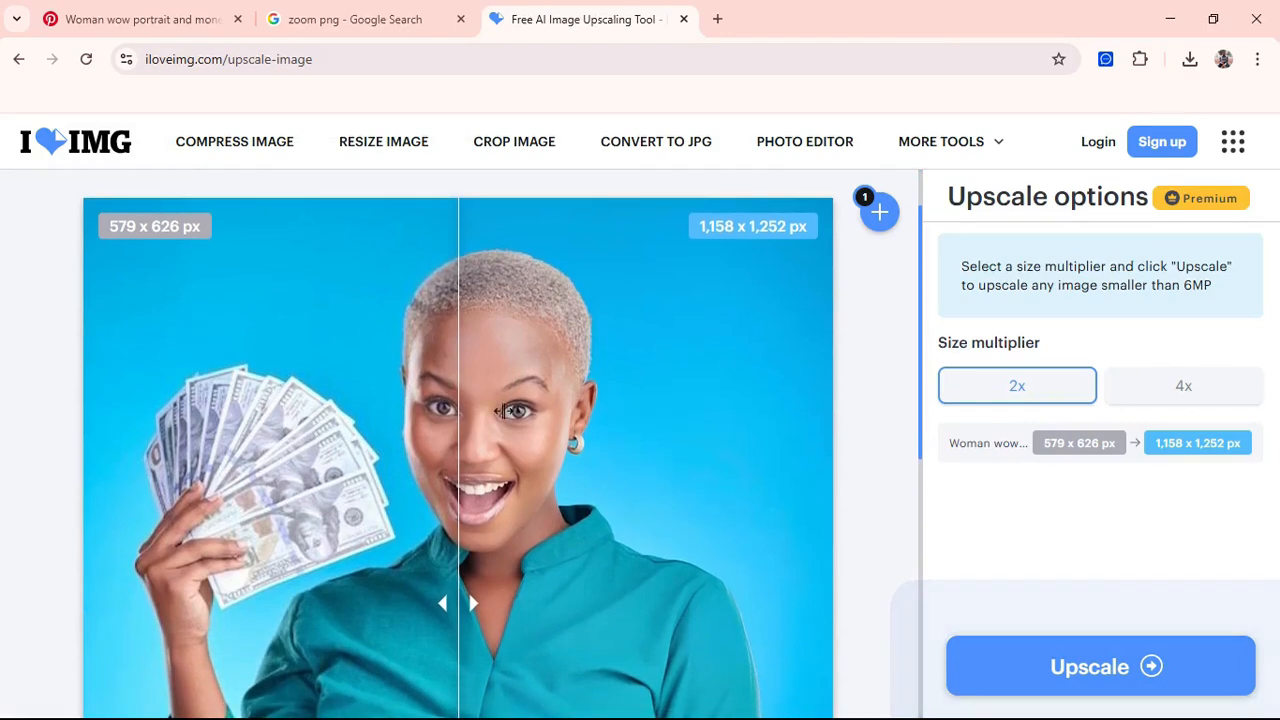
scroll(617, 402, down, 2)
scroll(617, 402, up, 3)
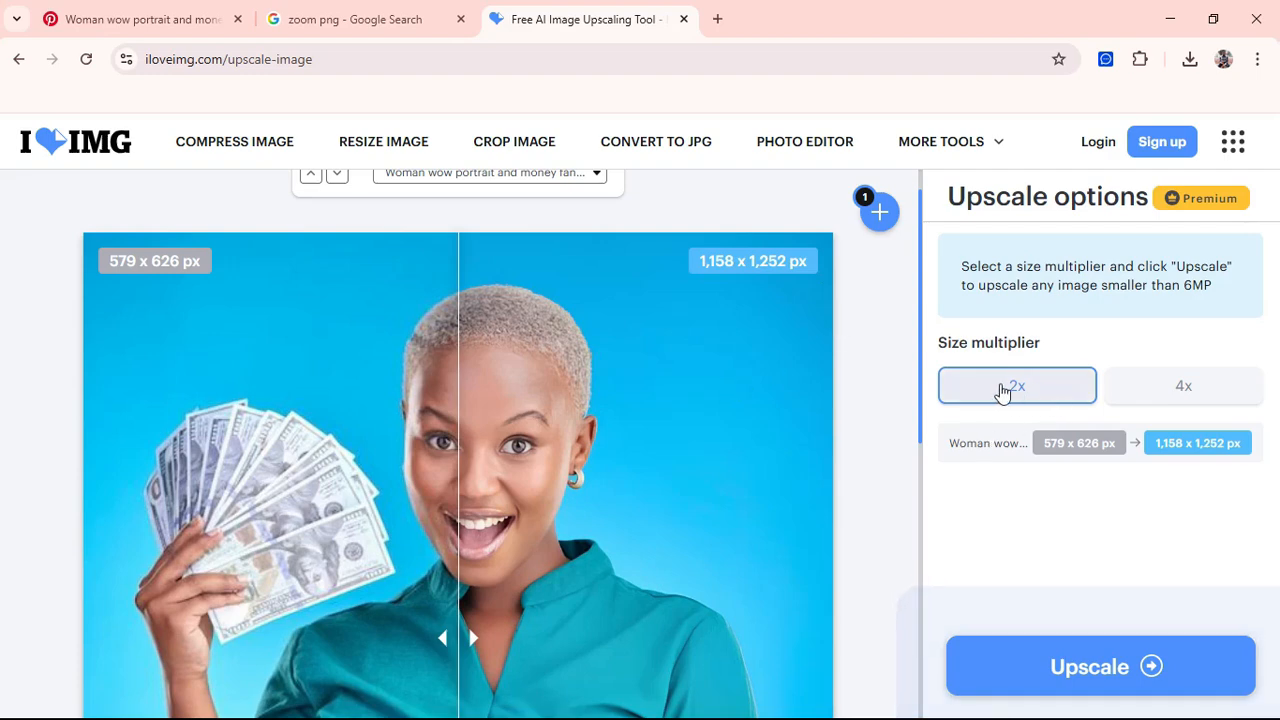
mouse_move(470, 640)
mouse_down()
mouse_move(623, 640)
mouse_move(428, 640)
mouse_move(518, 640)
mouse_move(483, 638)
mouse_up()
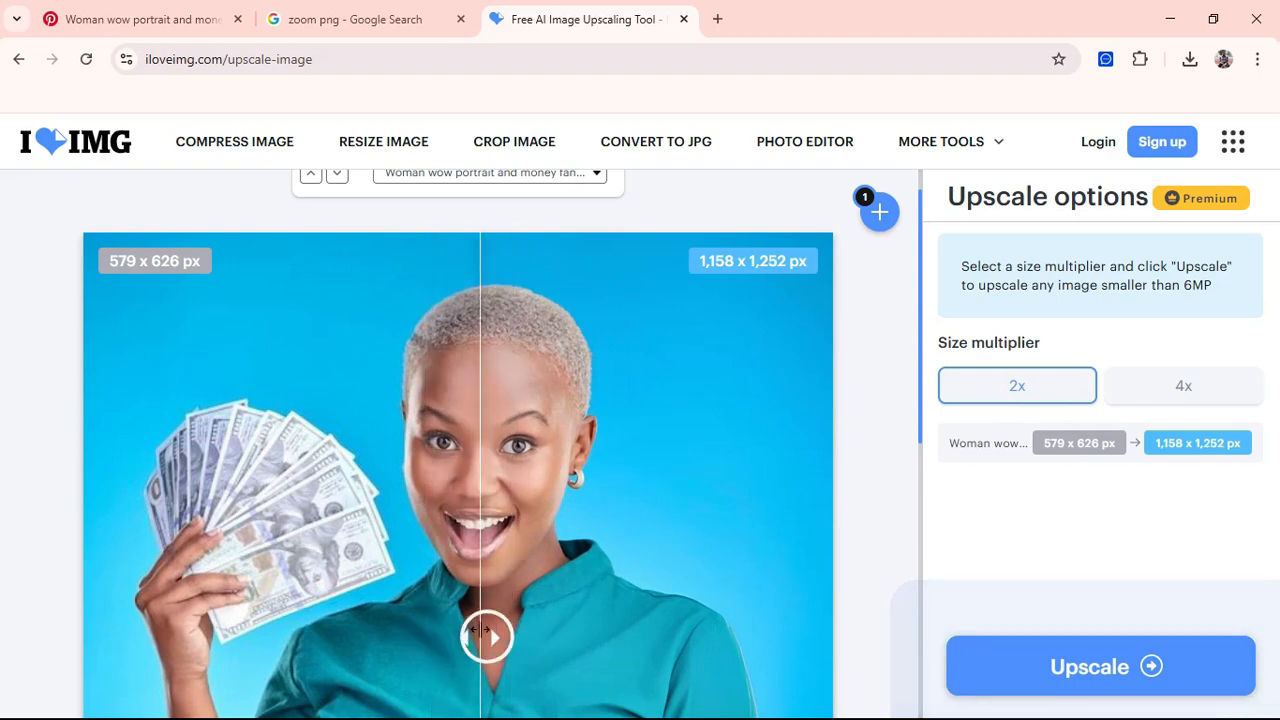
Step: Upscale the portrait 4x to 2,316 × 2,504 px, download it, and return to the homepage
click(1175, 387)
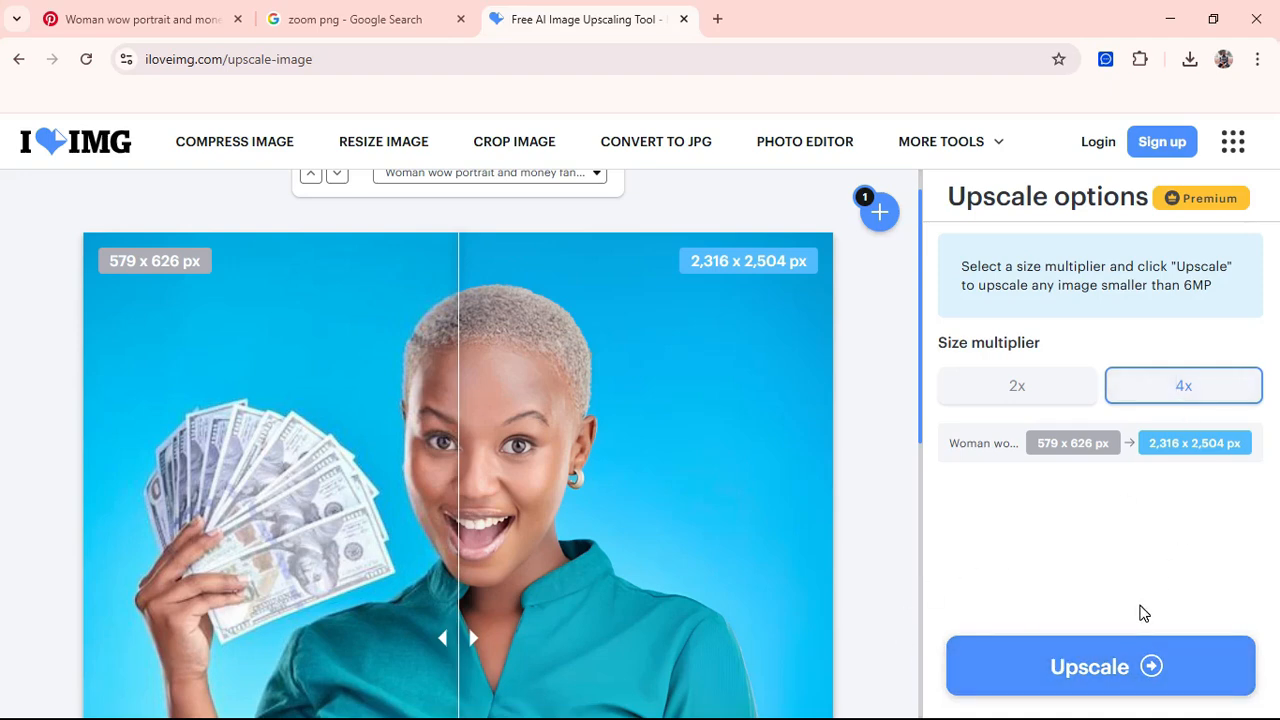
click(1102, 673)
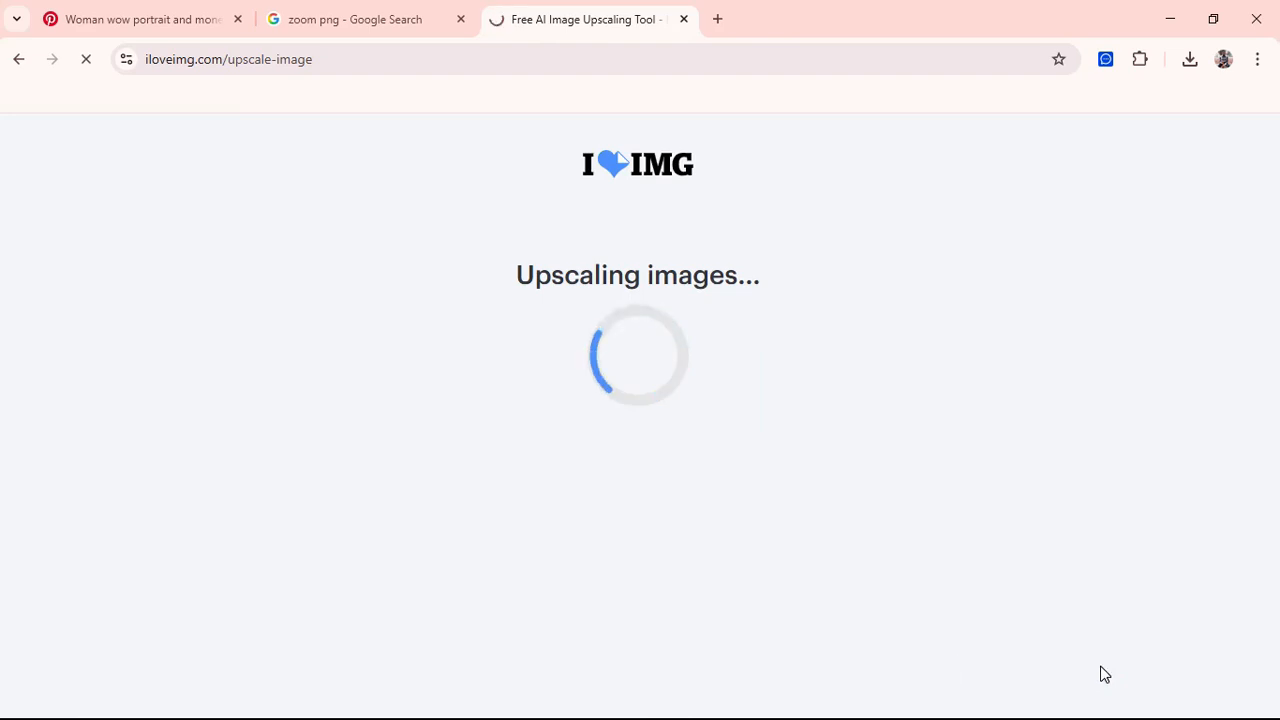
click(778, 303)
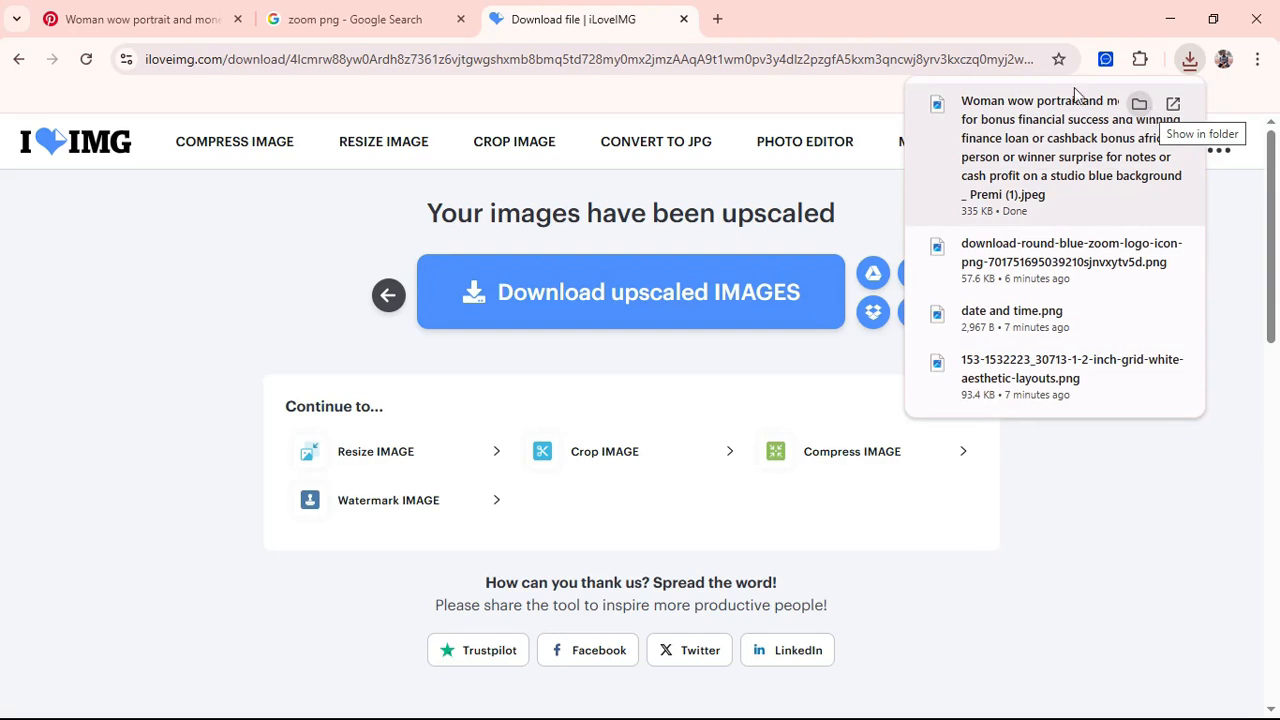
click(113, 150)
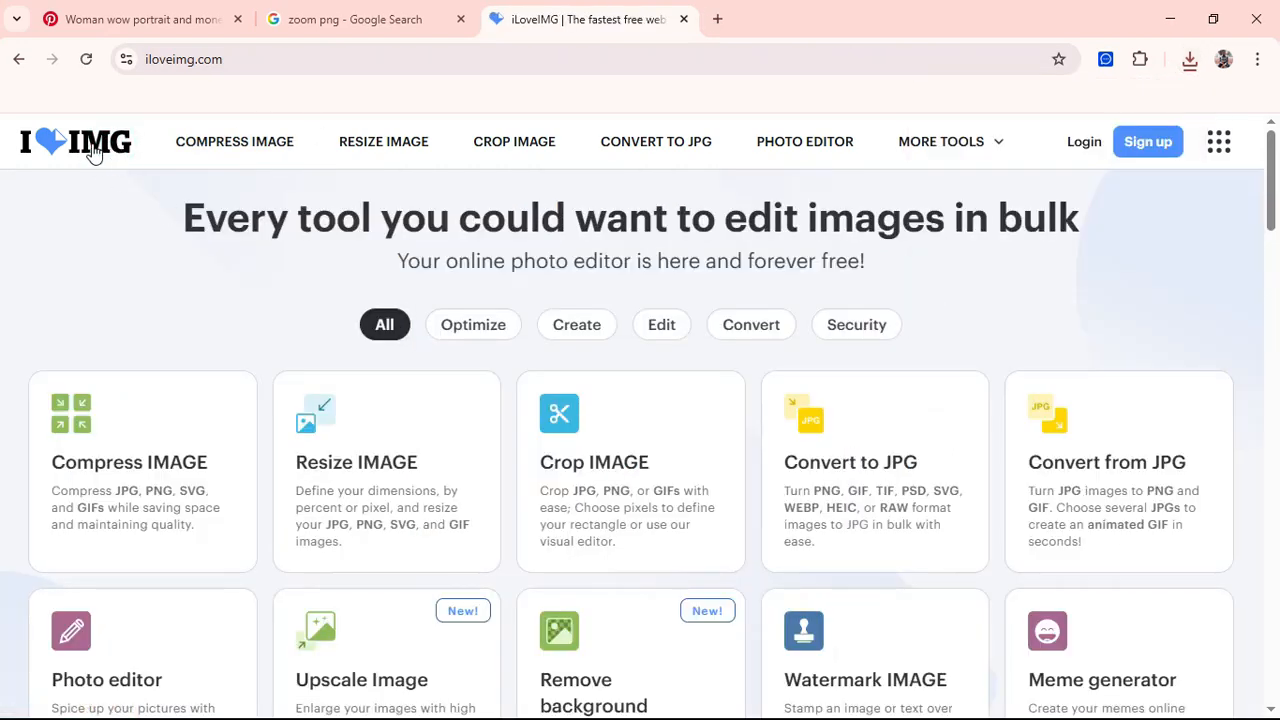
Step: Upload the money-fan portrait to iLoveIMG's Remove background tool and remove its blue background
scroll(231, 260, down, 2)
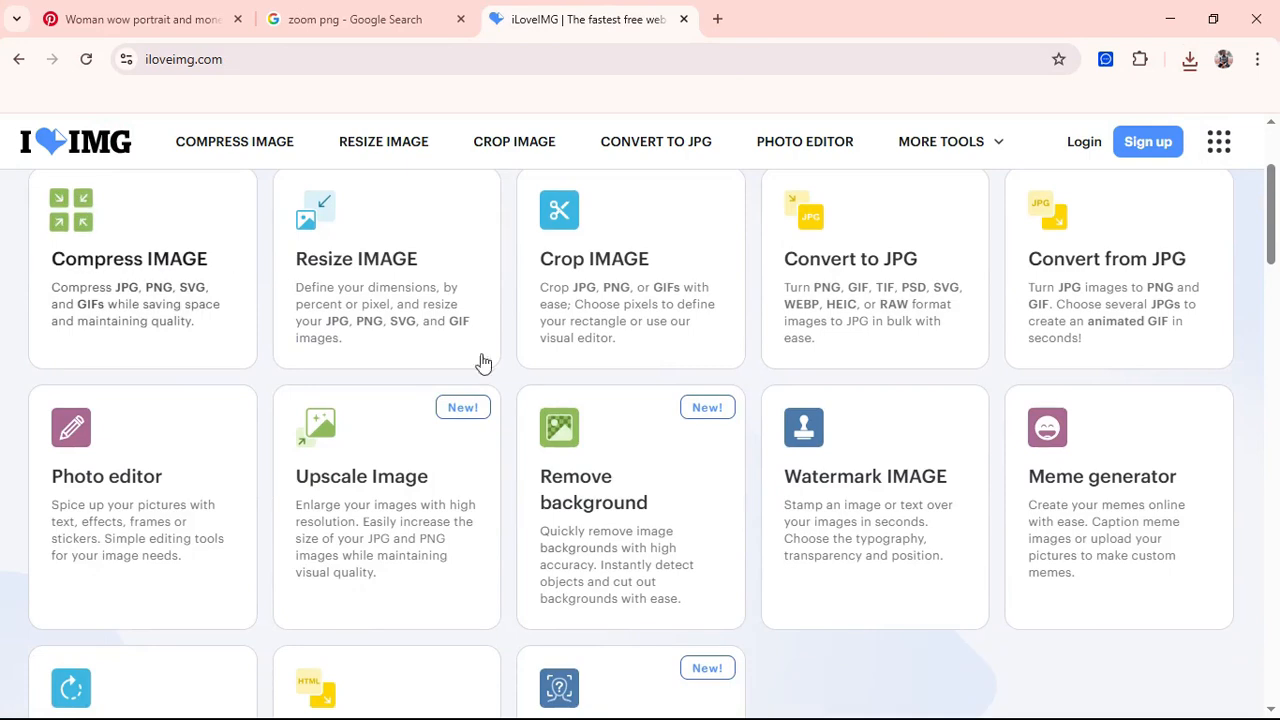
click(641, 500)
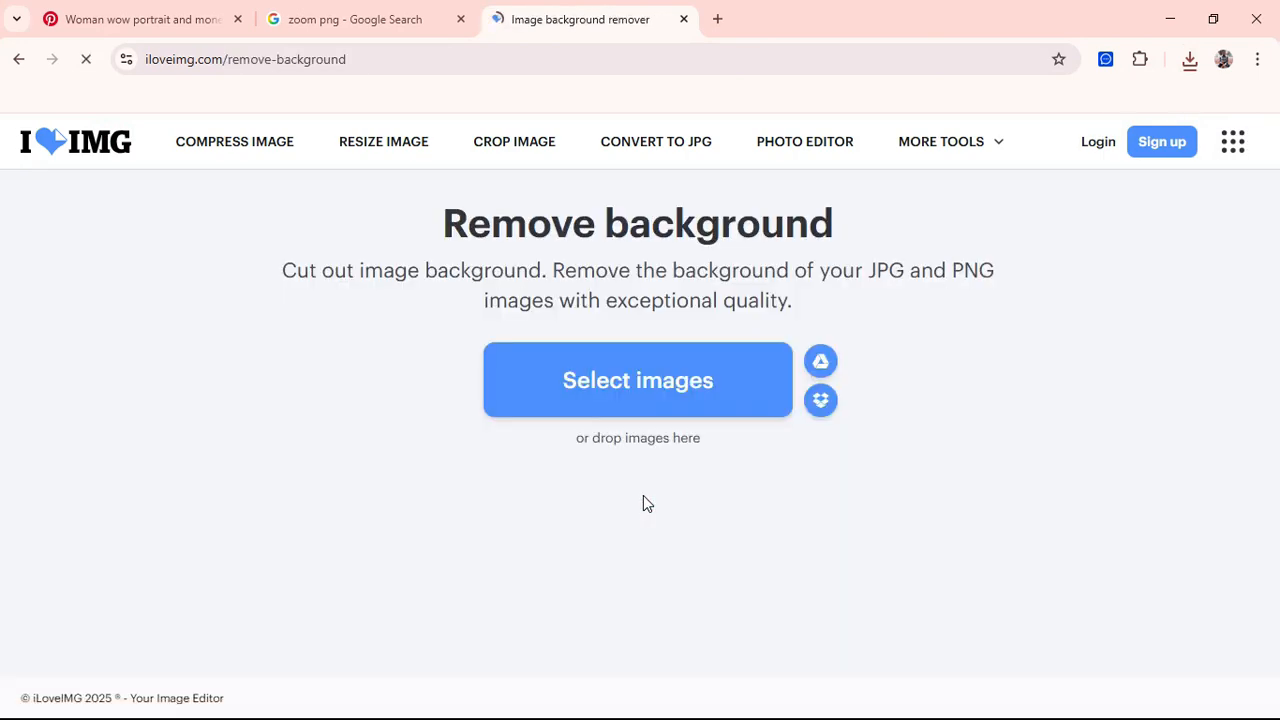
click(603, 387)
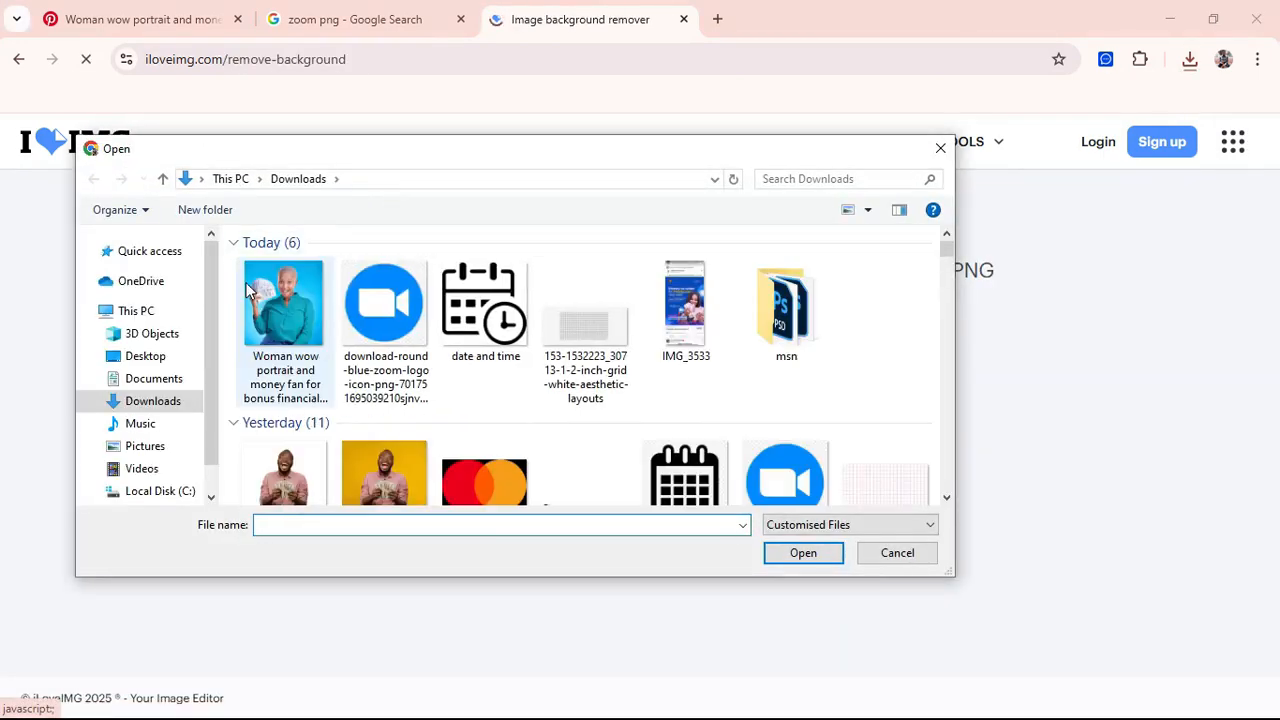
double_click(301, 304)
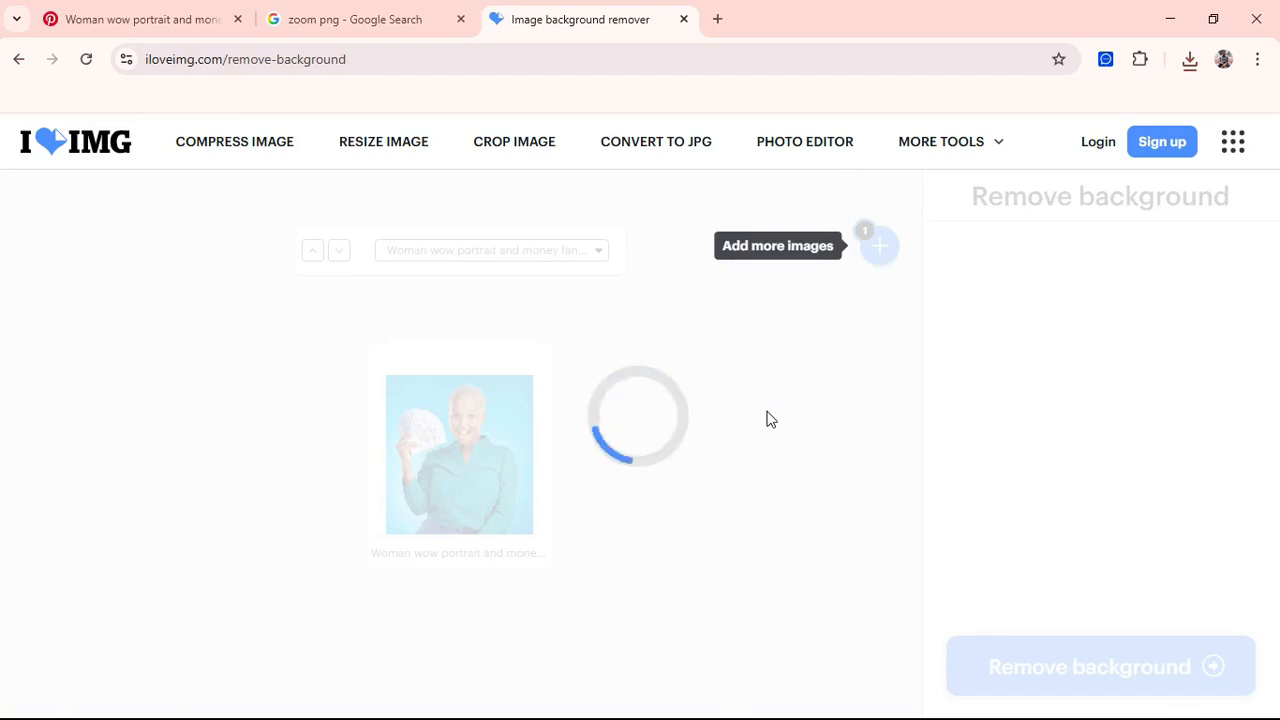
scroll(705, 476, down, 3)
scroll(705, 477, up, 2)
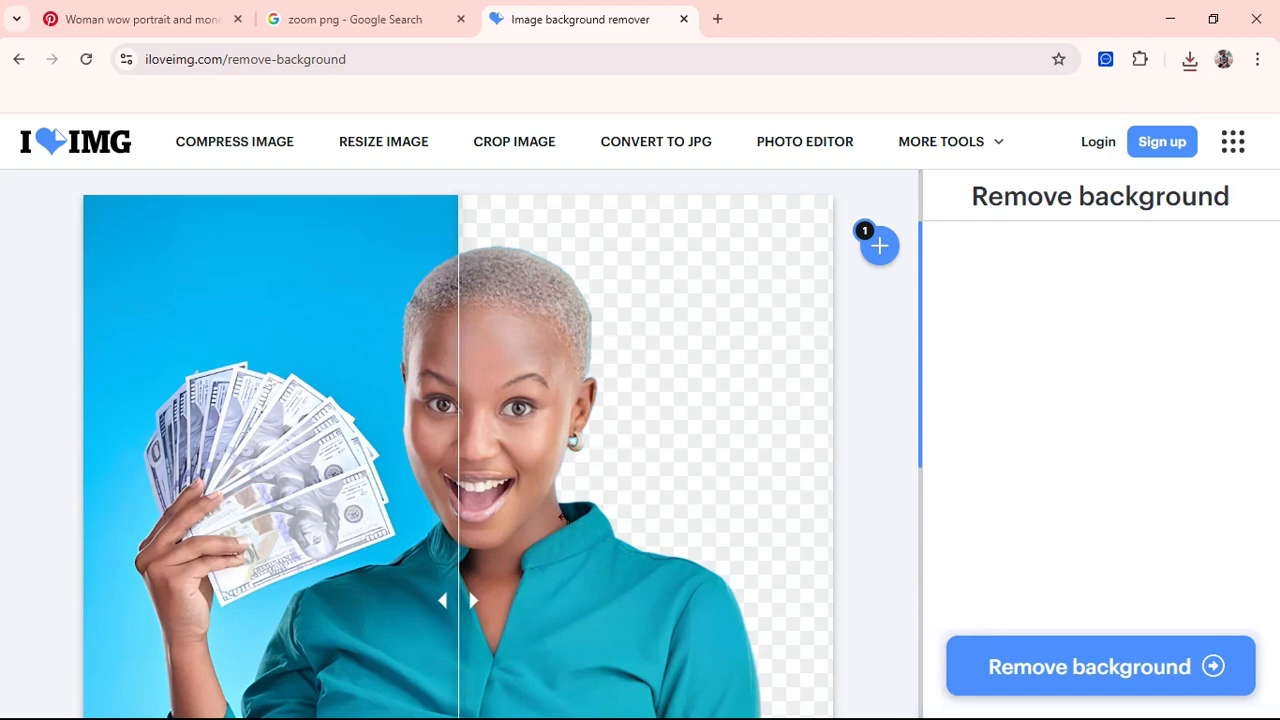
scroll(706, 543, down, 3)
scroll(706, 543, up, 2)
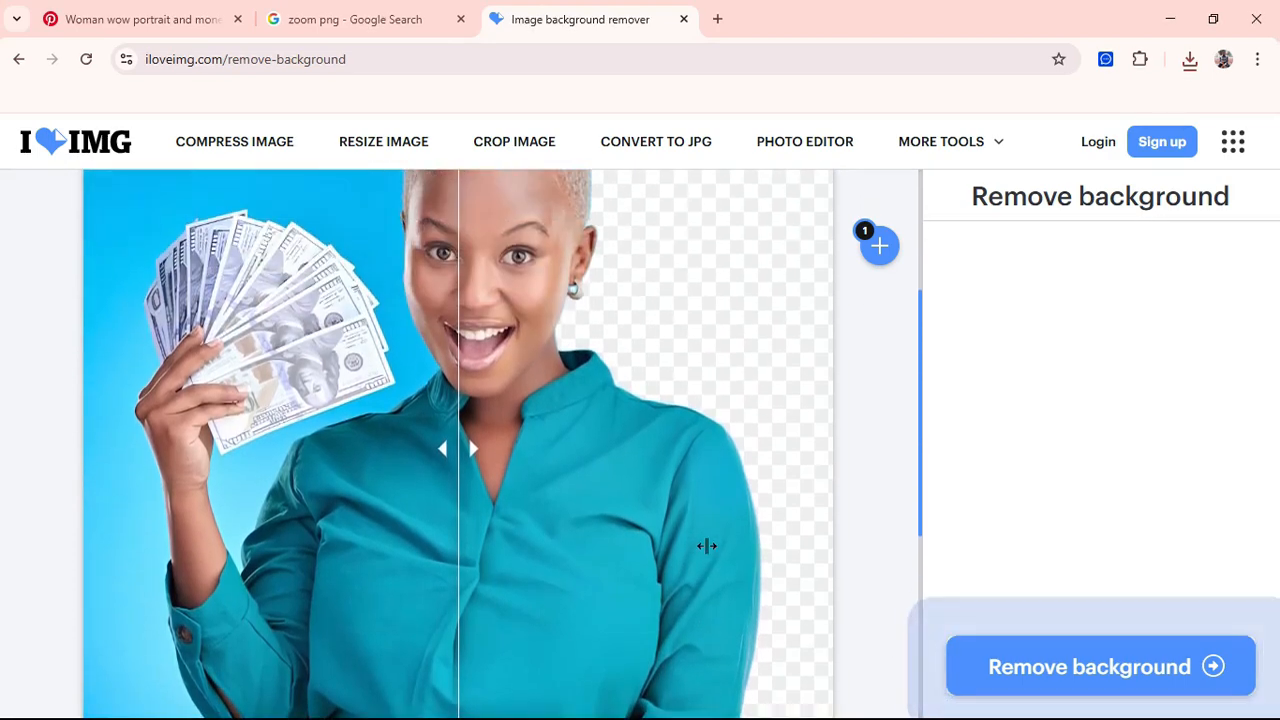
scroll(629, 319, up, 1)
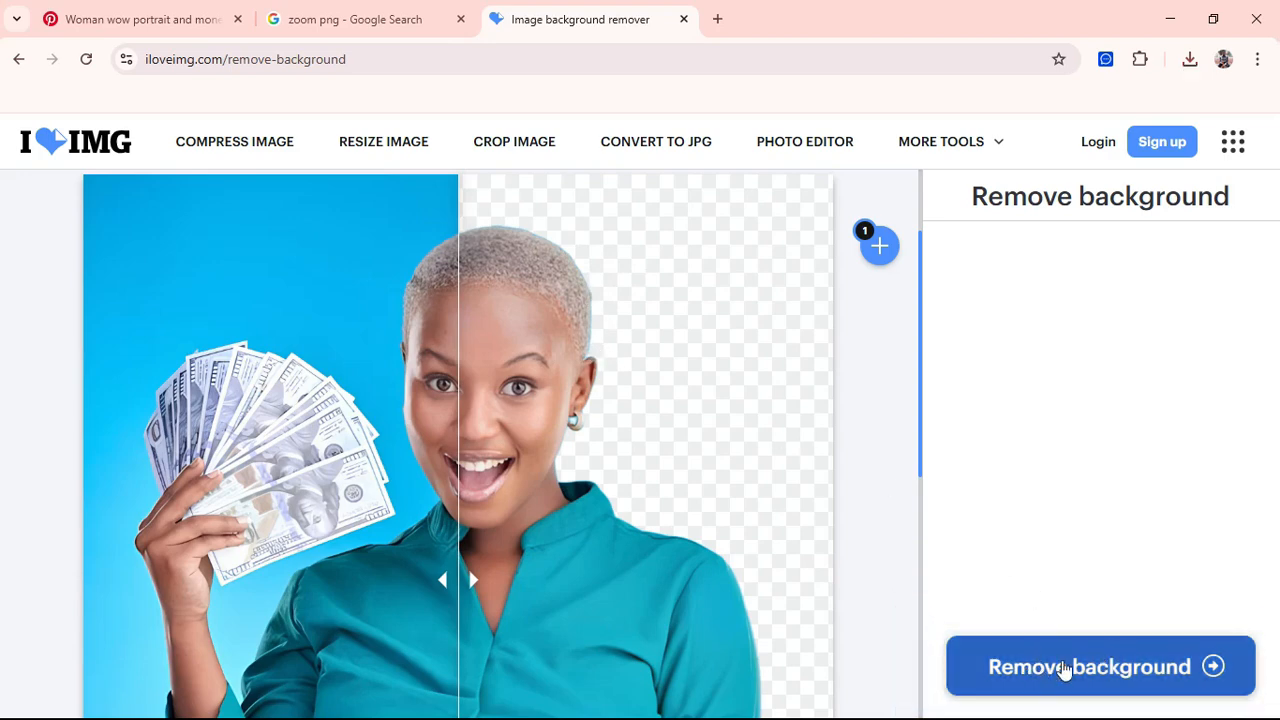
click(1034, 670)
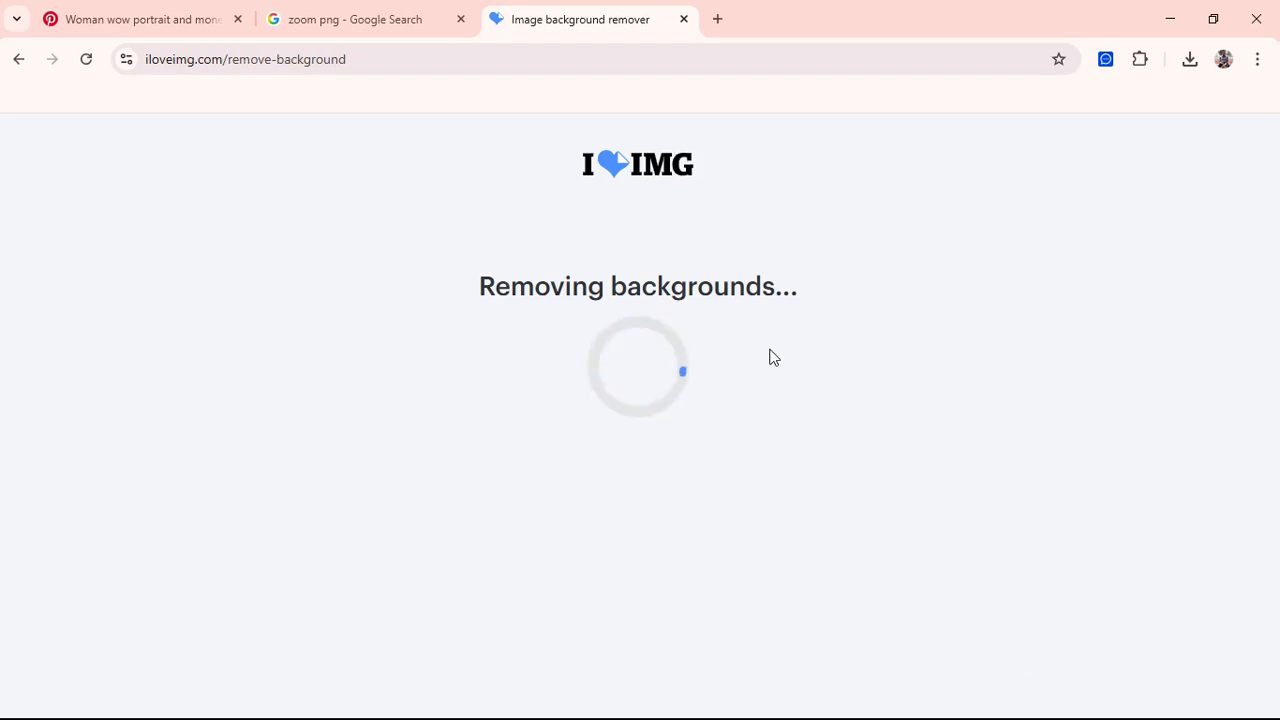
Step: Download the 1,217 KB cut-out PNG, confirm it finished, and minimise Chrome
click(710, 296)
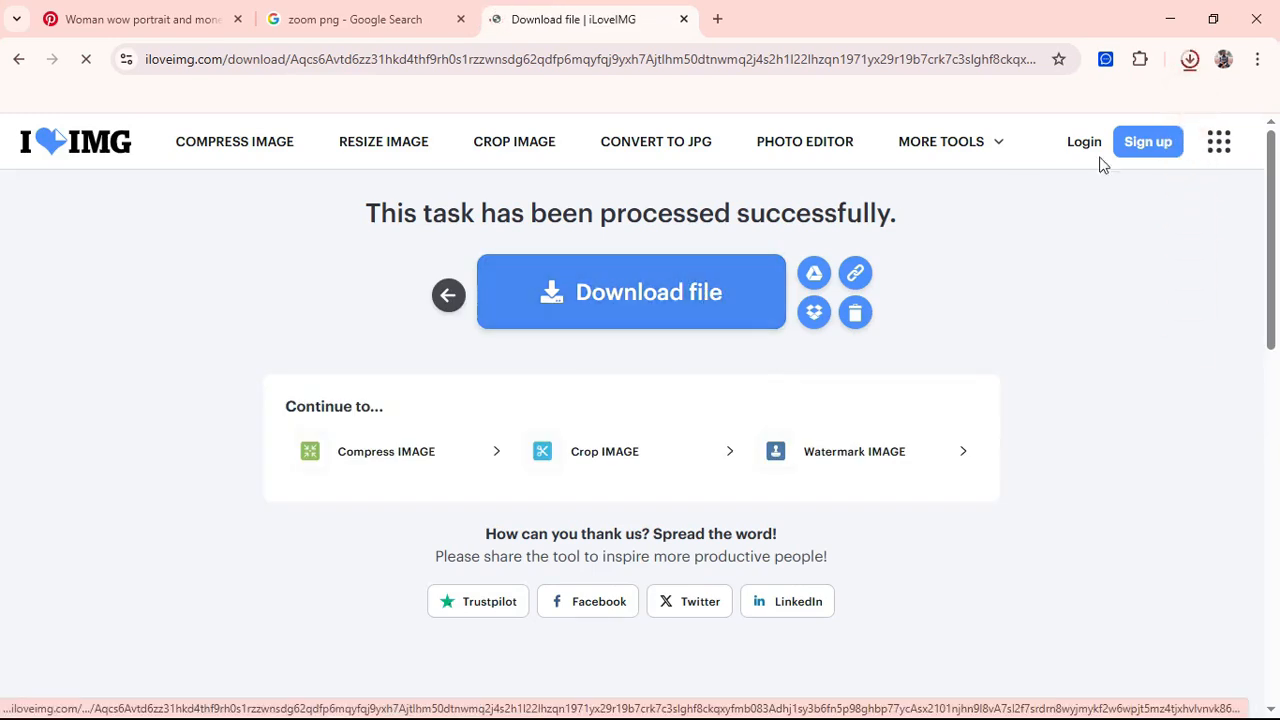
click(1190, 59)
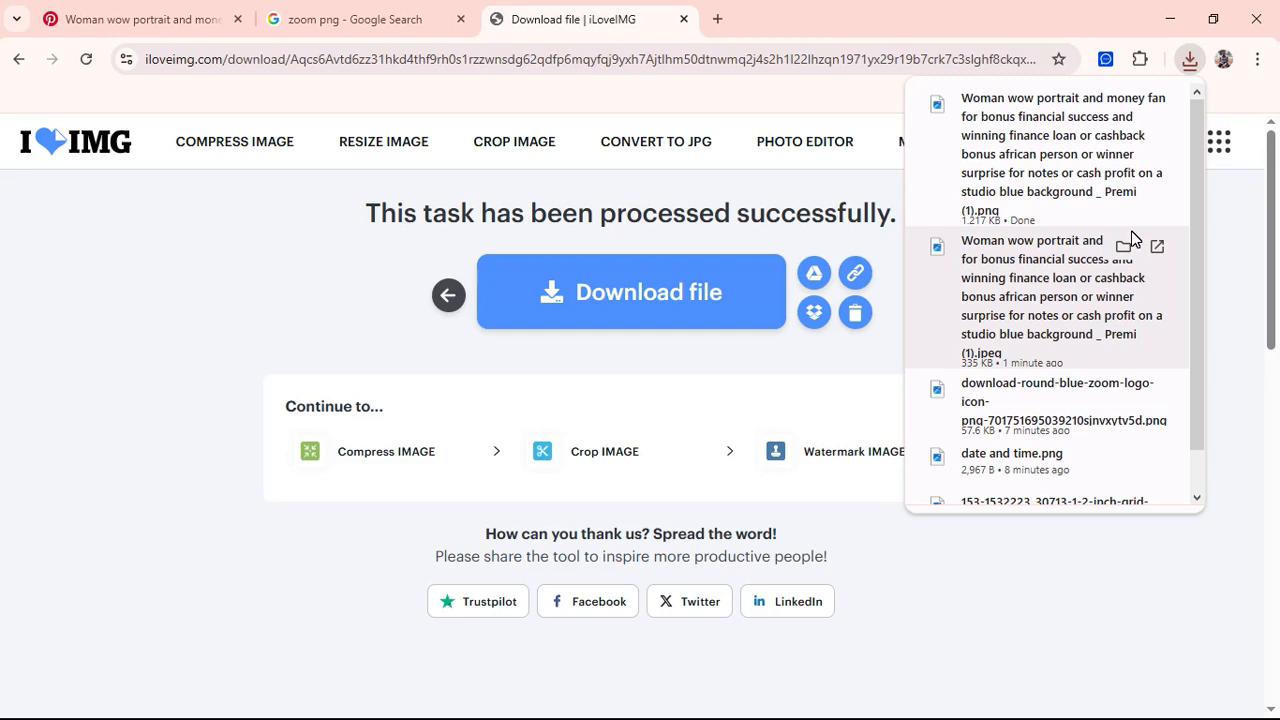
click(1047, 8)
click(1160, 35)
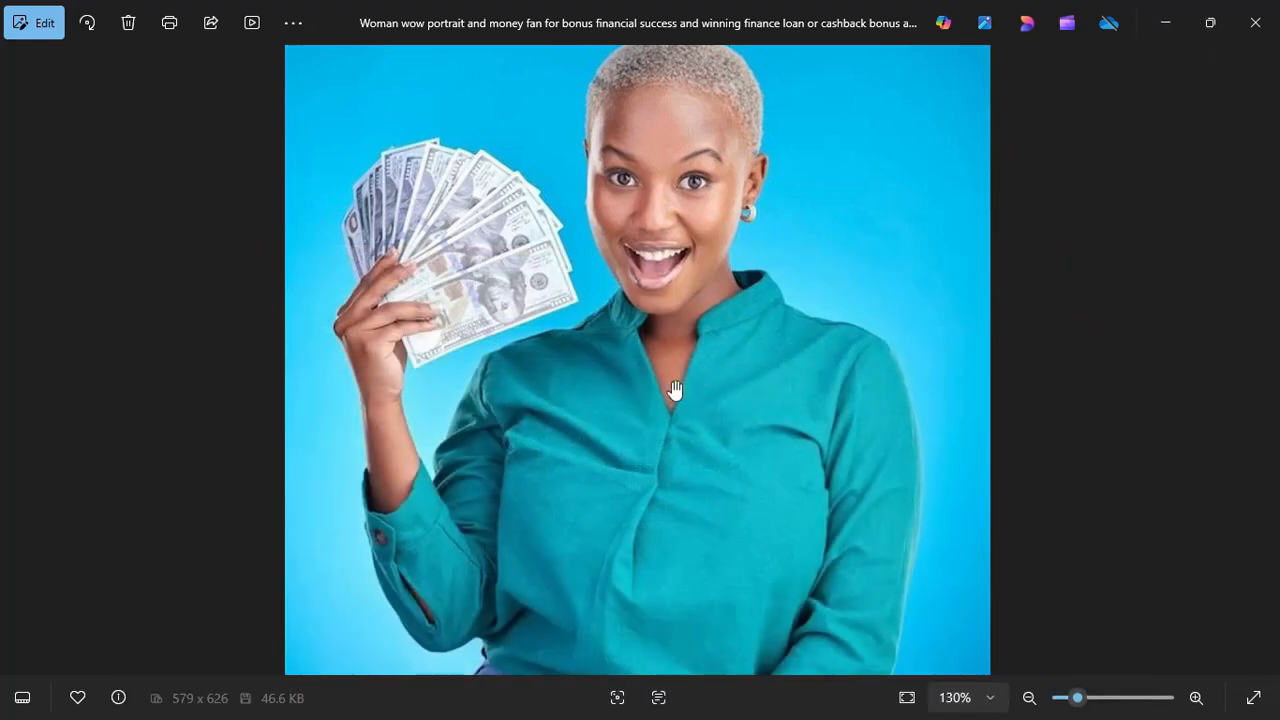
Step: Return to the flyer in Photoshop and hide the top five image layers
key(super)
click(683, 701)
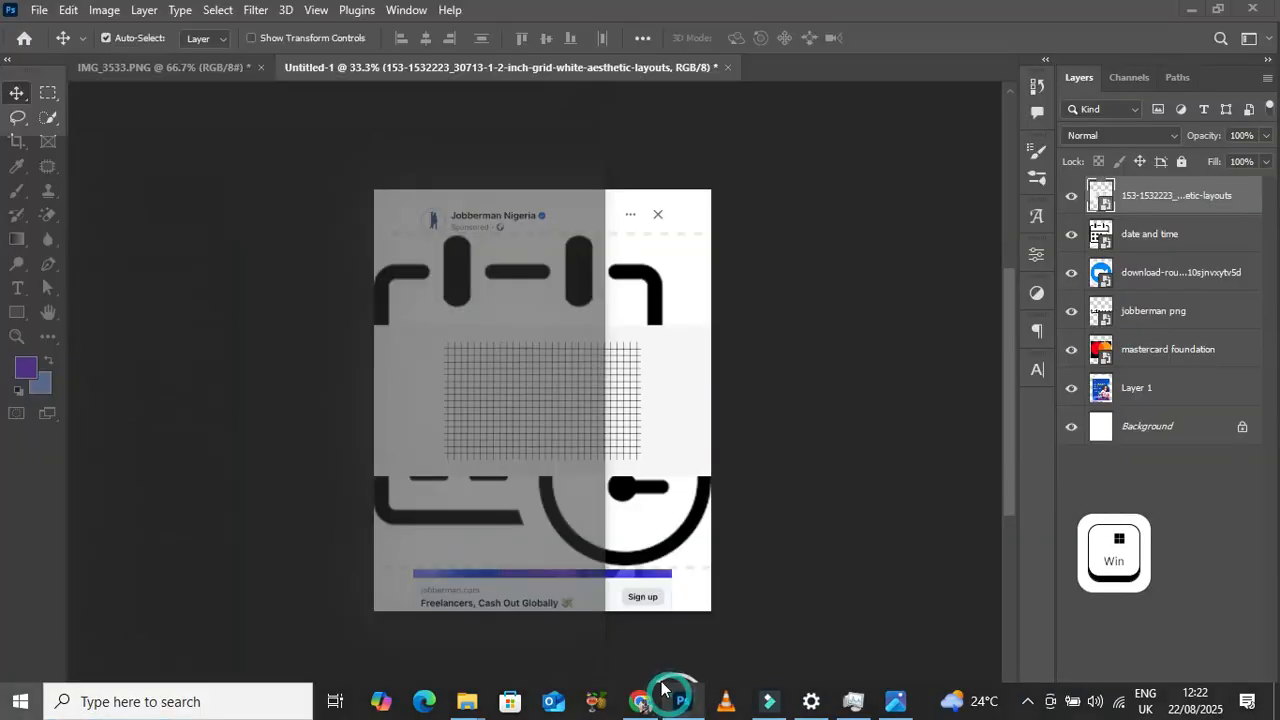
drag(1071, 196, 1073, 360)
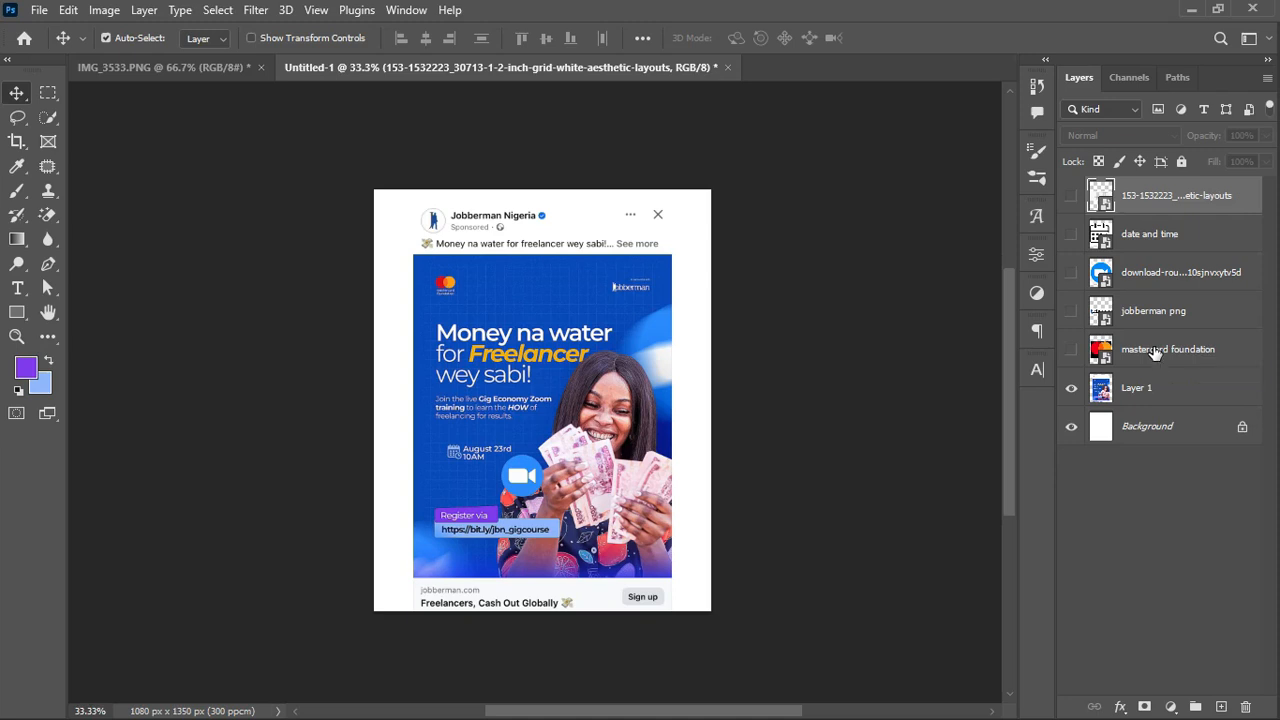
Step: Zoom in on the flyer and toggle the Jobberman ad reference on Layer 1 back on
key(ctrl+0)
key(ctrl+equal)
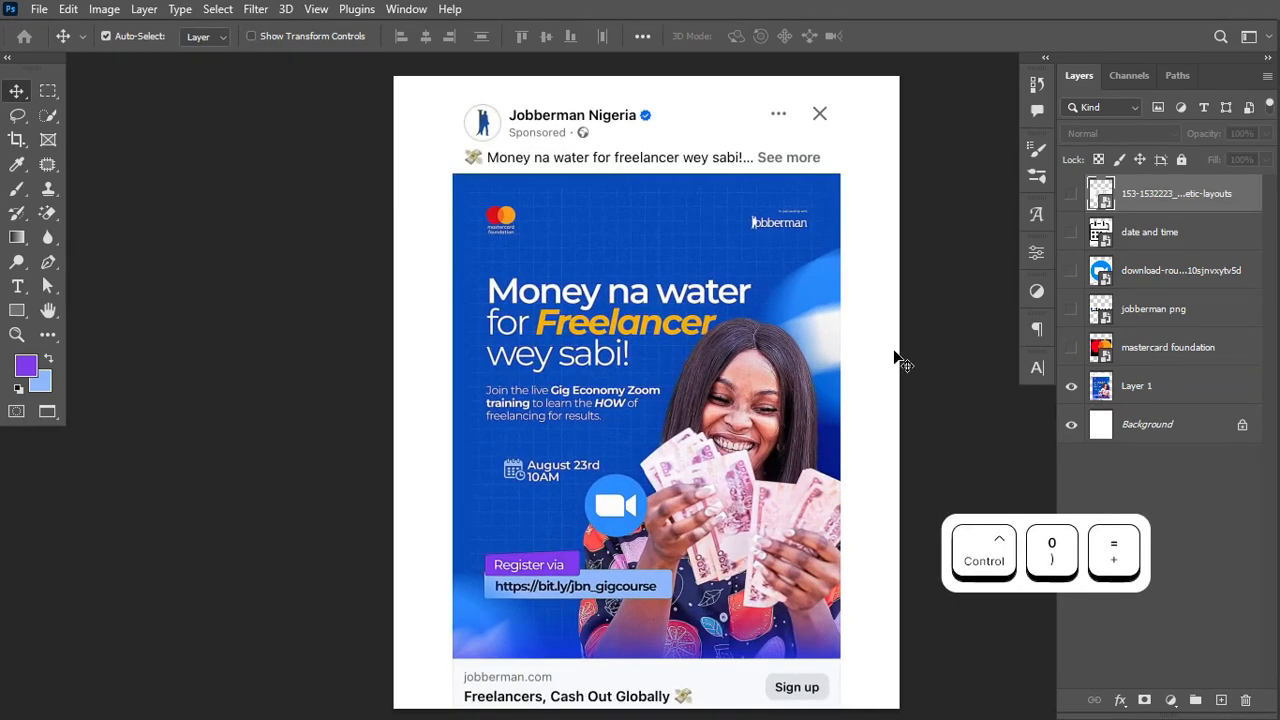
scroll(894, 352, right, 1)
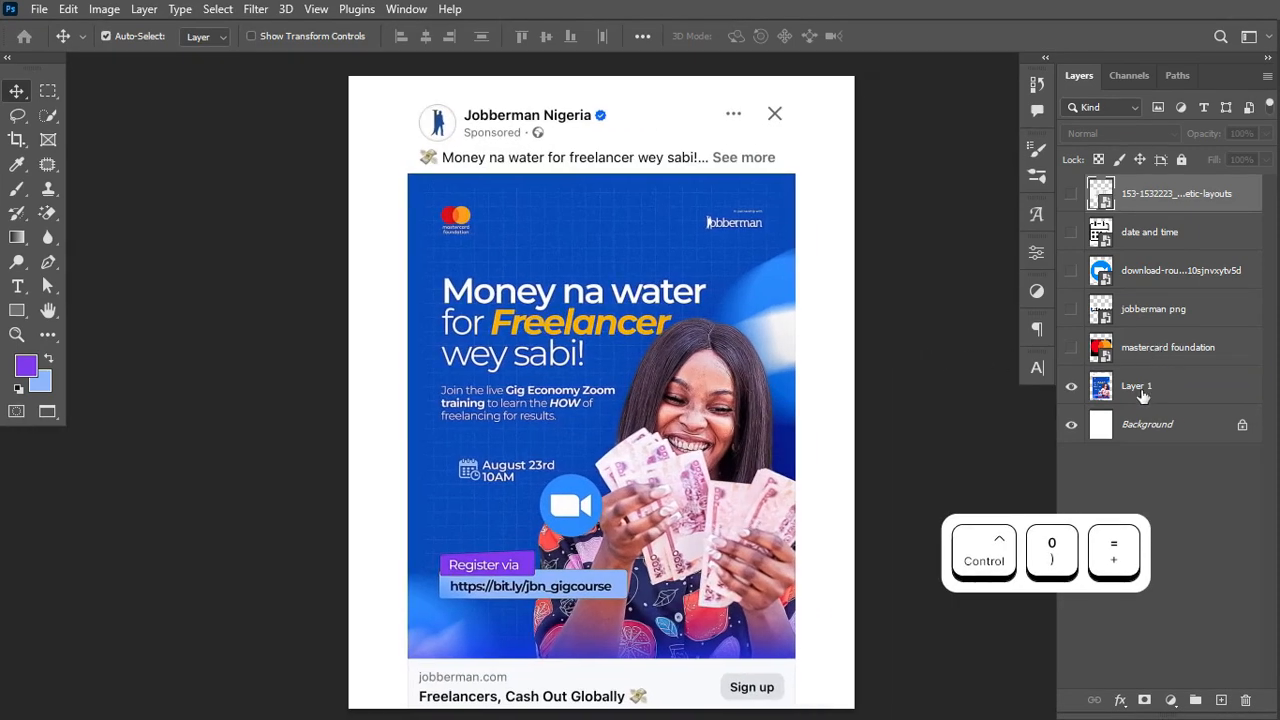
click(1092, 392)
click(1072, 388)
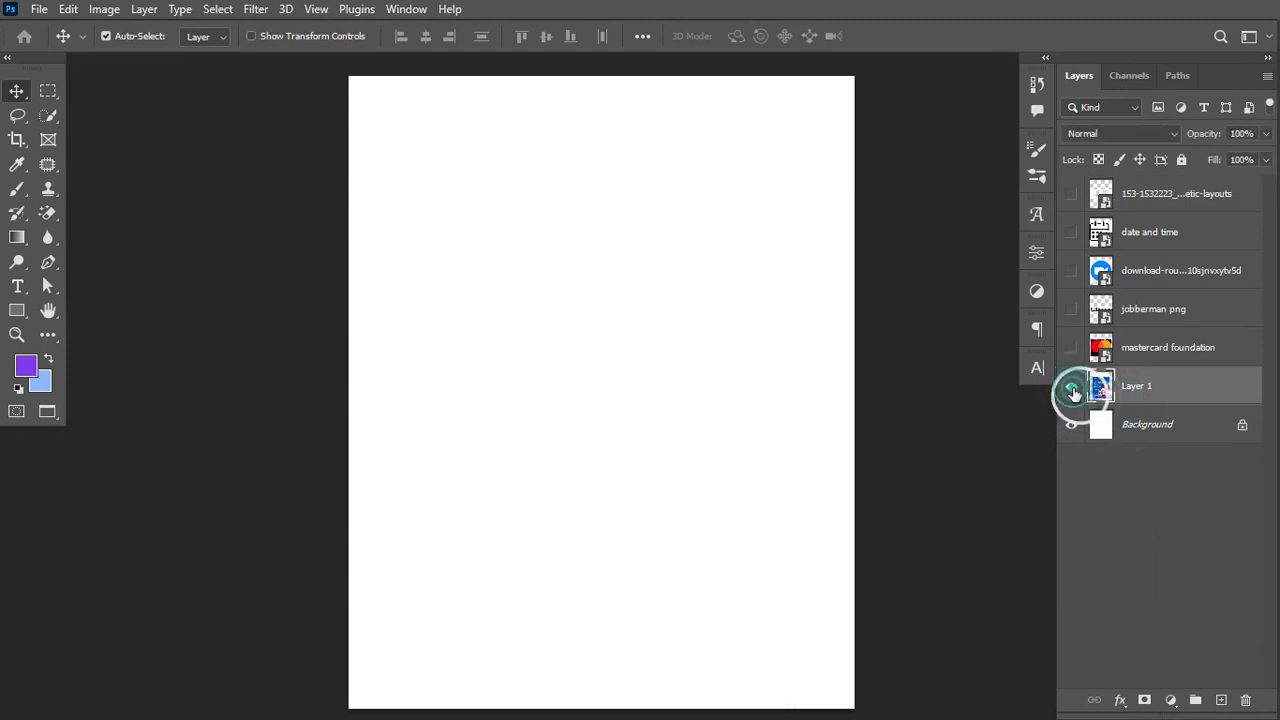
click(1072, 389)
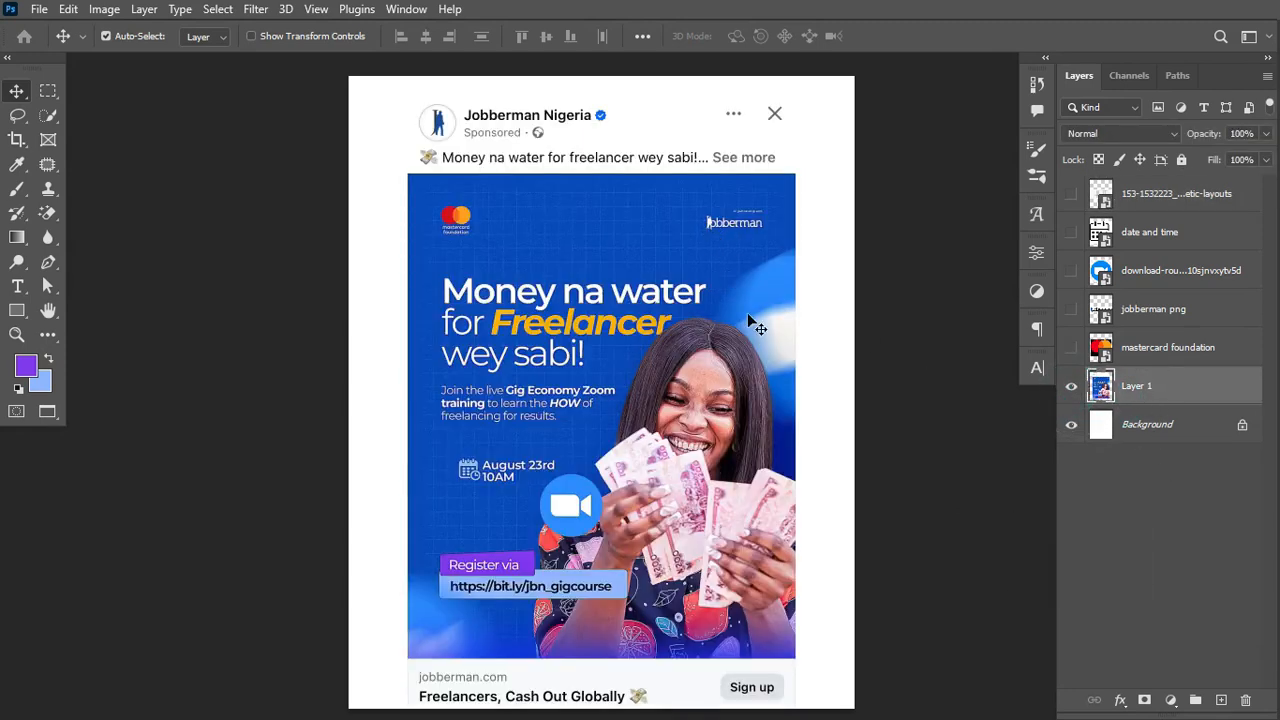
Step: Add a Solid Color fill layer above Background using the ad's blue, #094bb9
click(1165, 432)
click(1169, 698)
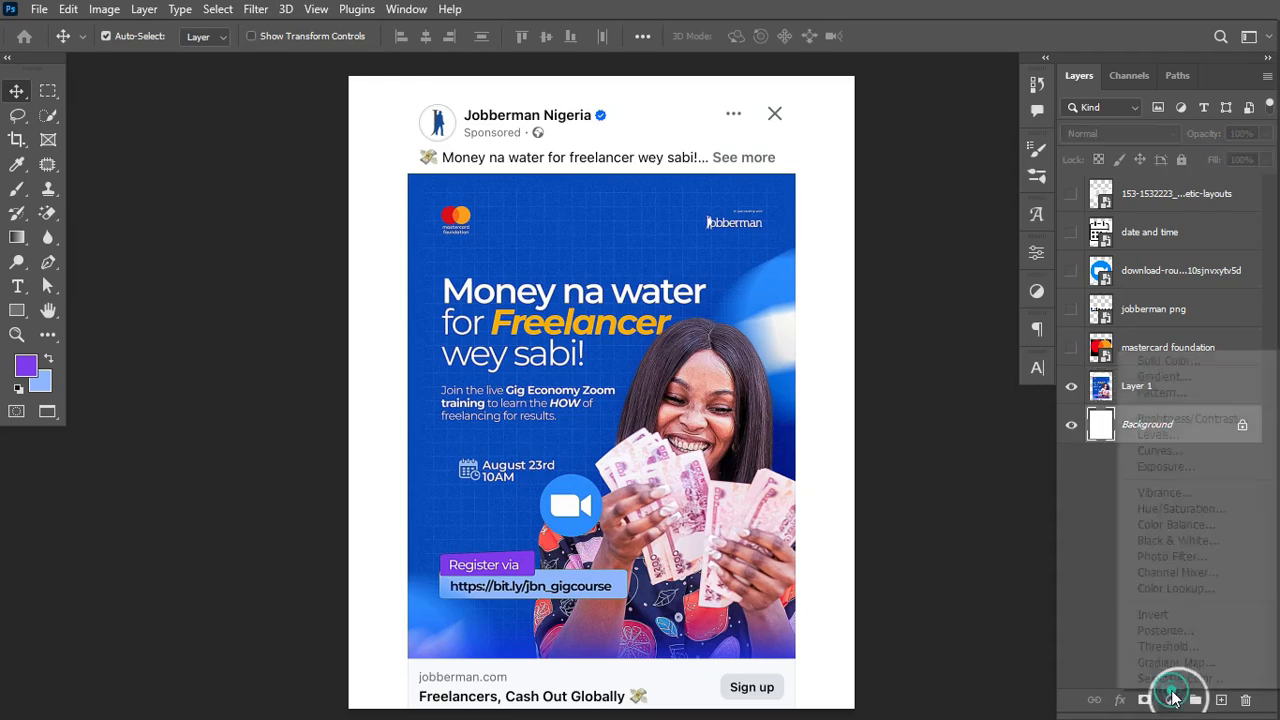
click(1168, 361)
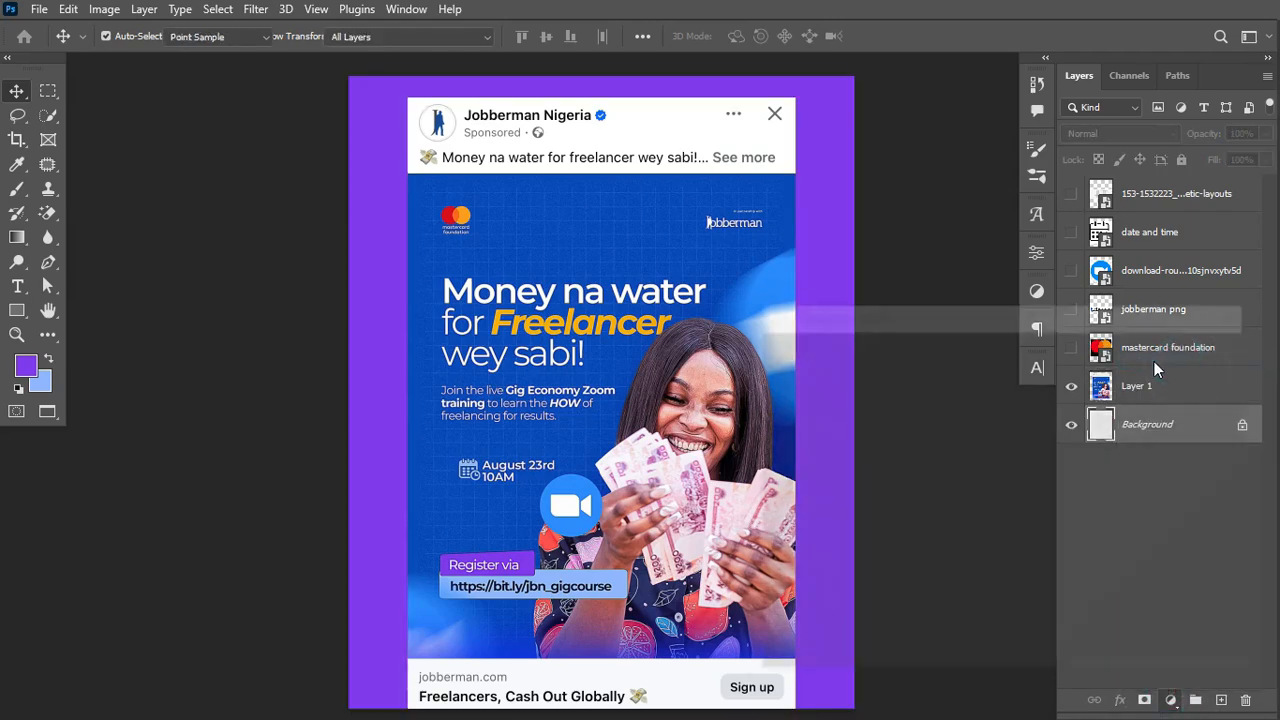
mouse_move(668, 179)
mouse_down()
mouse_move(642, 182)
mouse_move(655, 186)
mouse_up()
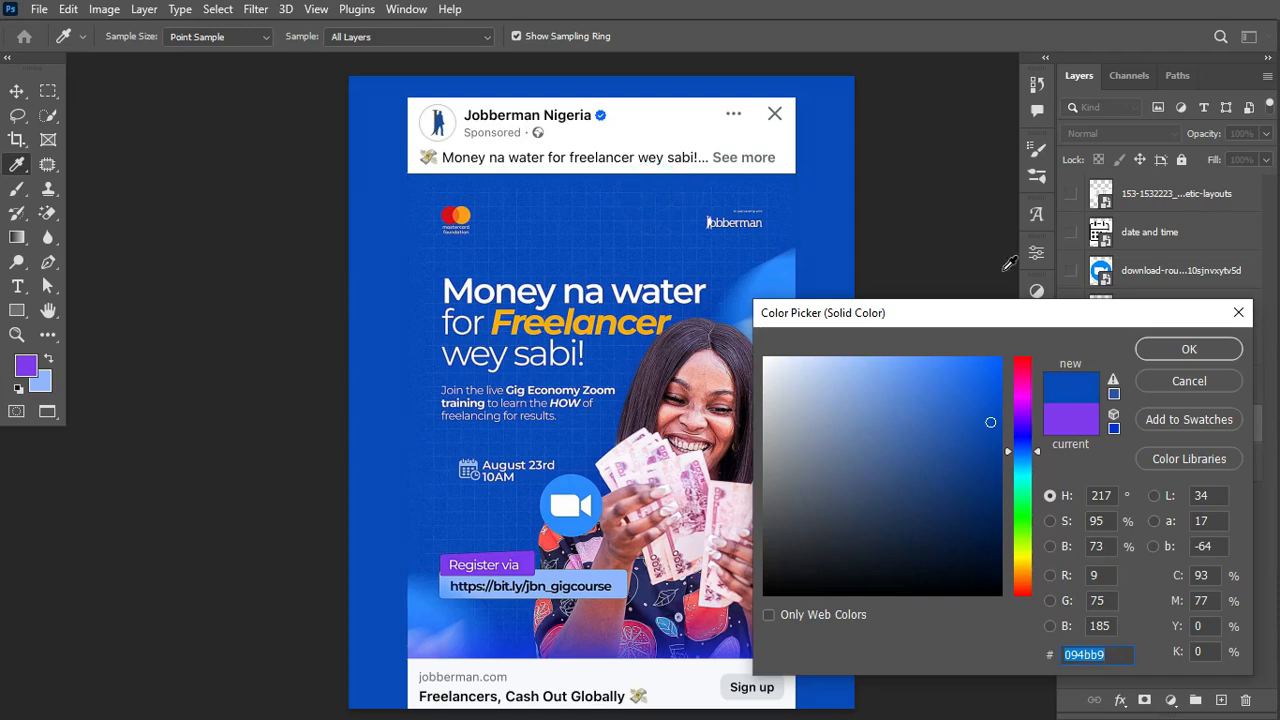
click(1204, 348)
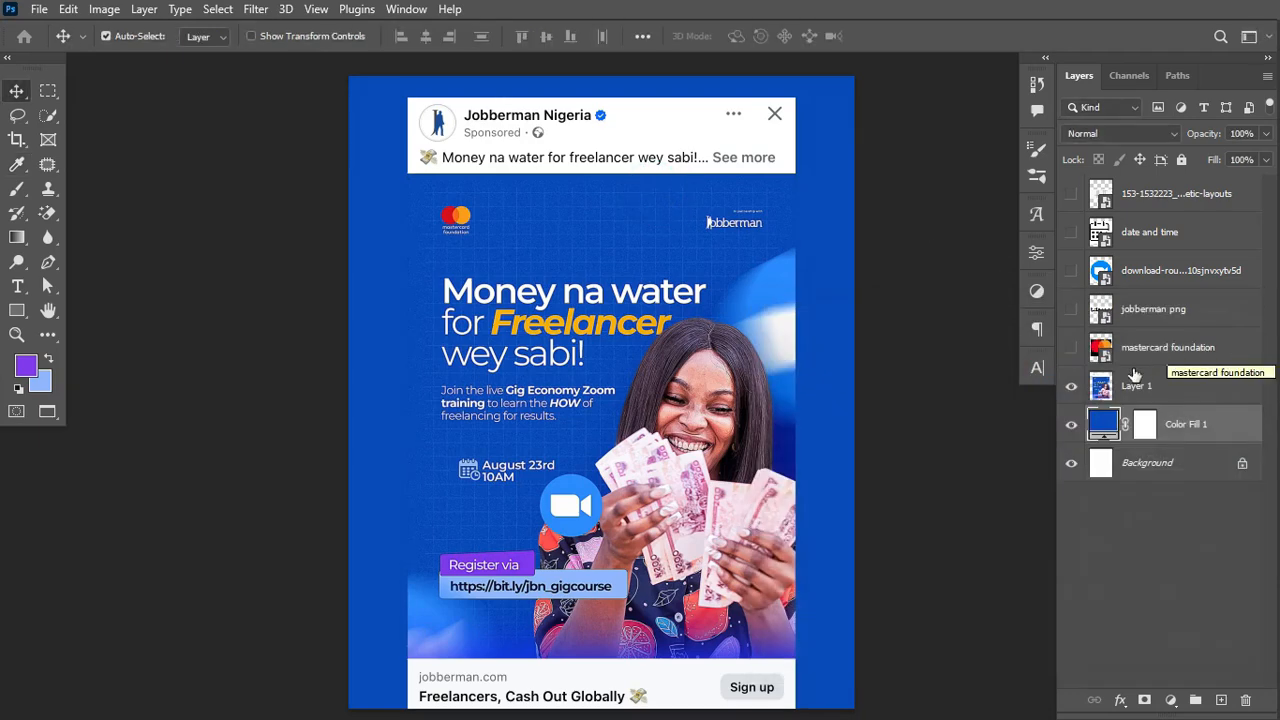
Step: Compare the blue fill against the ad by toggling Layer 1, leaving the reference hidden
click(1071, 386)
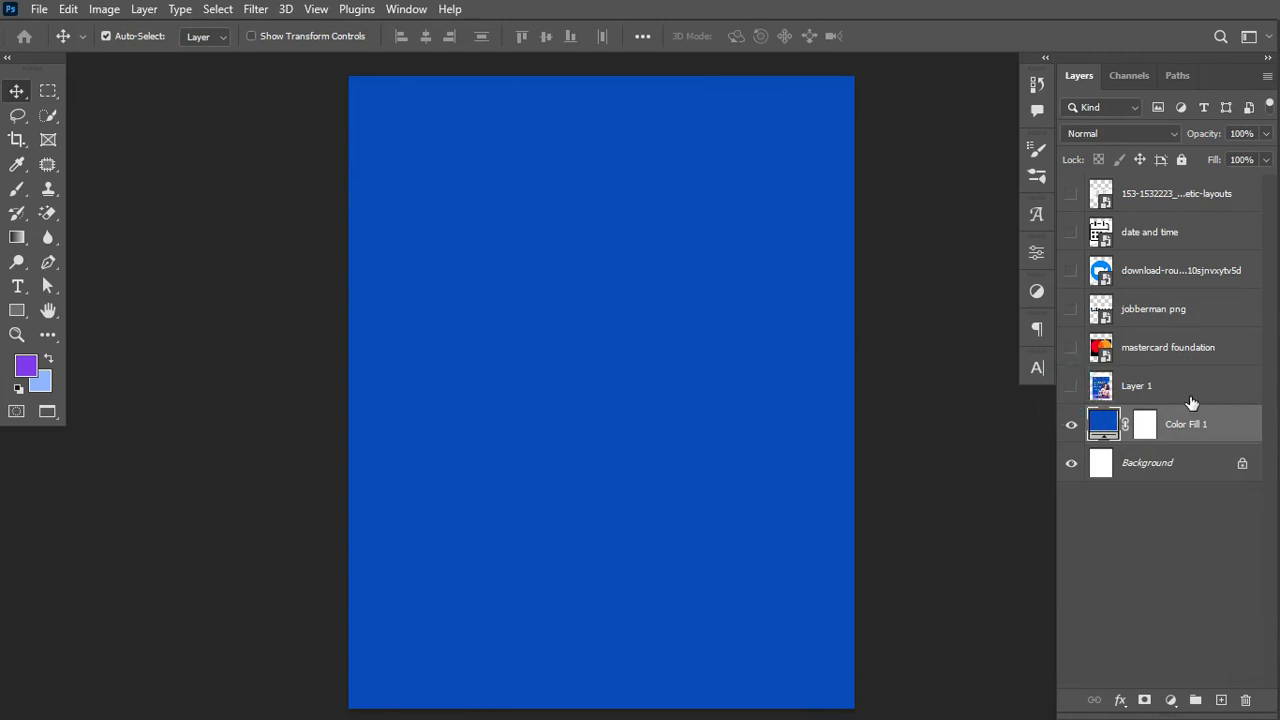
click(1071, 386)
click(1071, 386)
key(ctrl+equal)
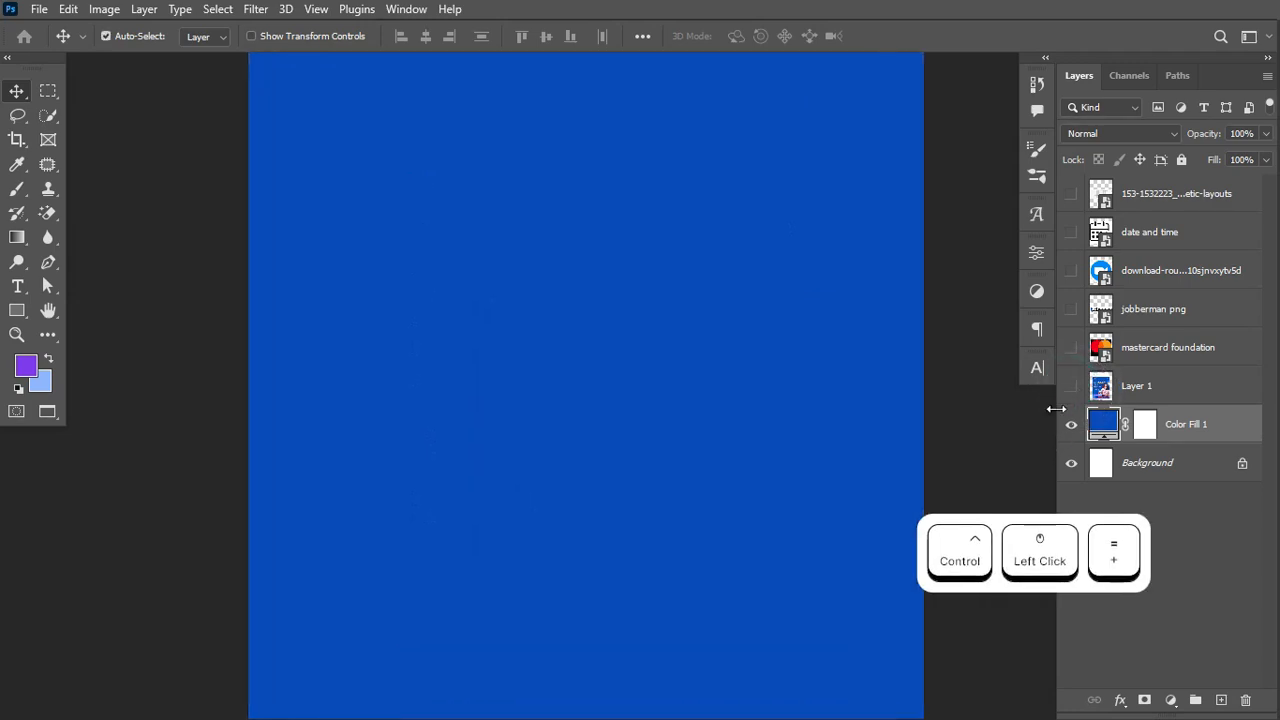
click(1071, 386)
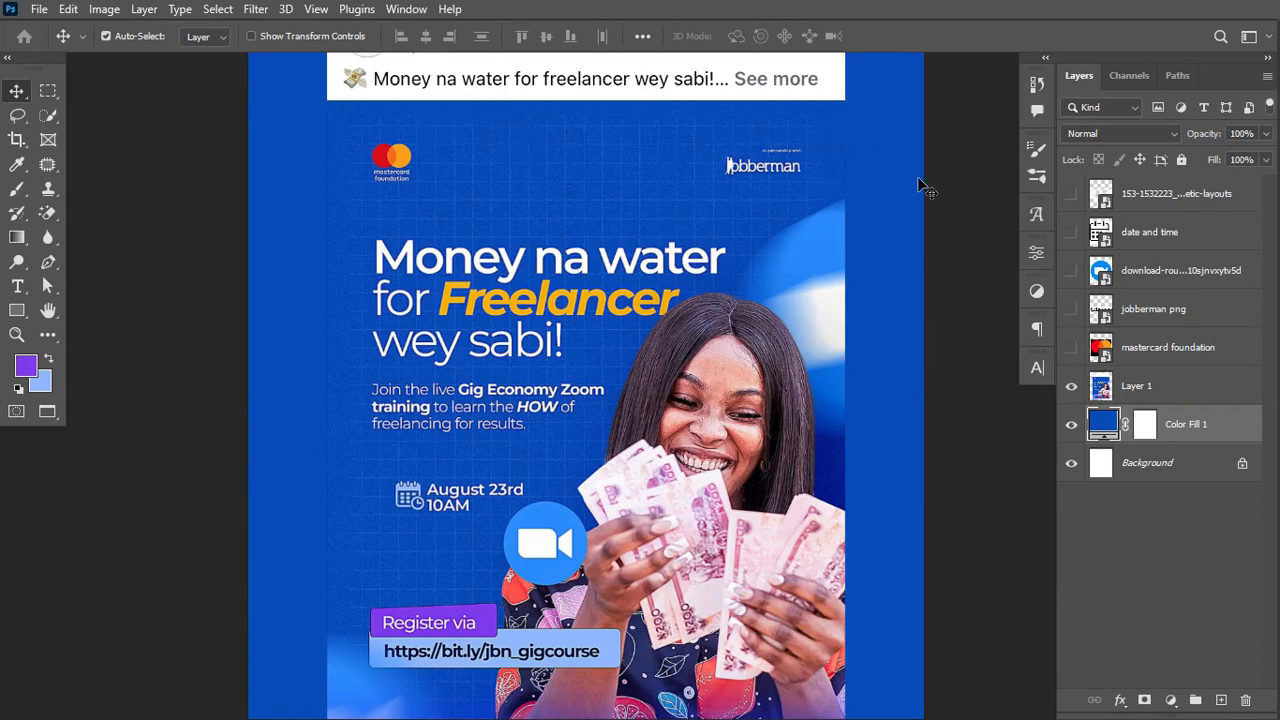
click(1071, 386)
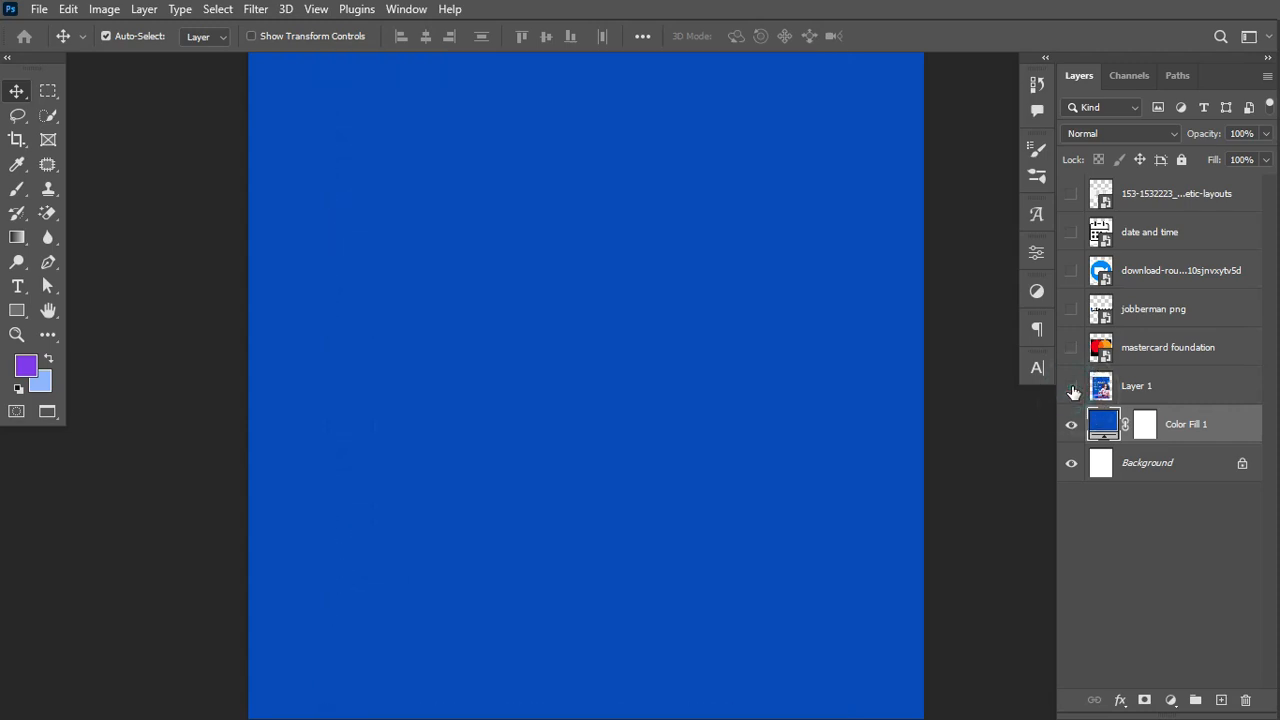
key(ctrl+minus)
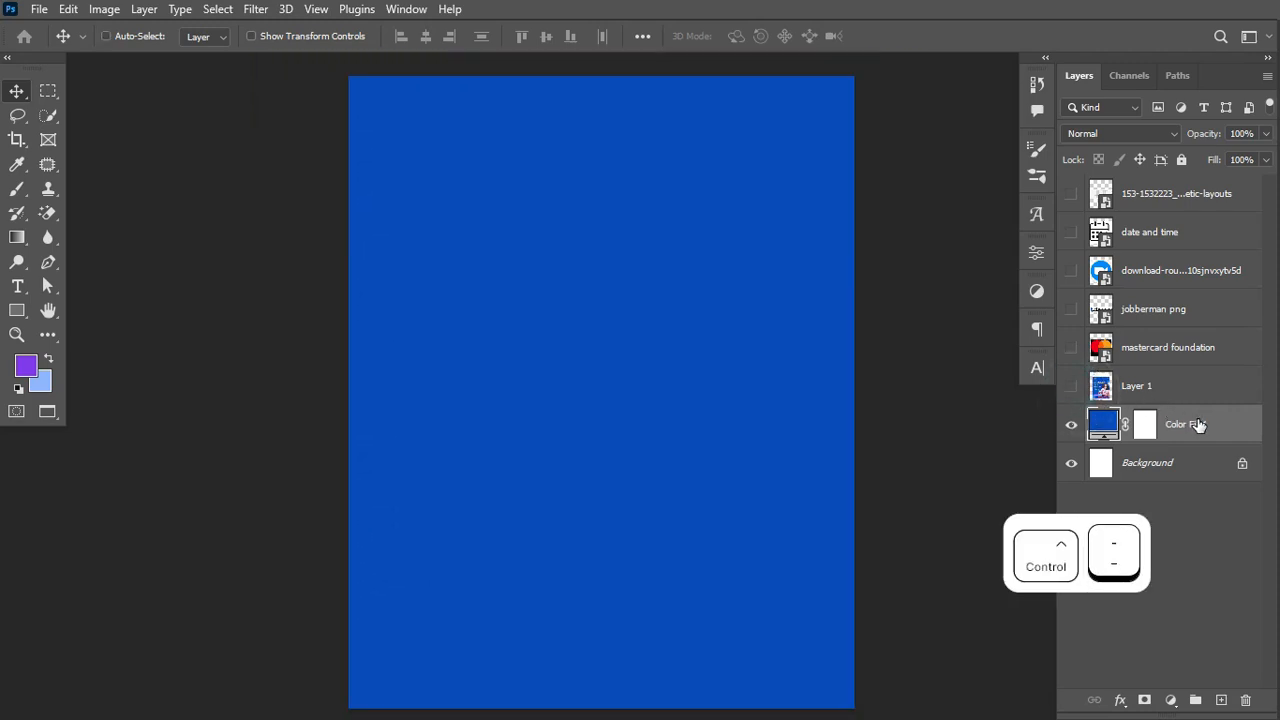
key(ctrl+shift+n)
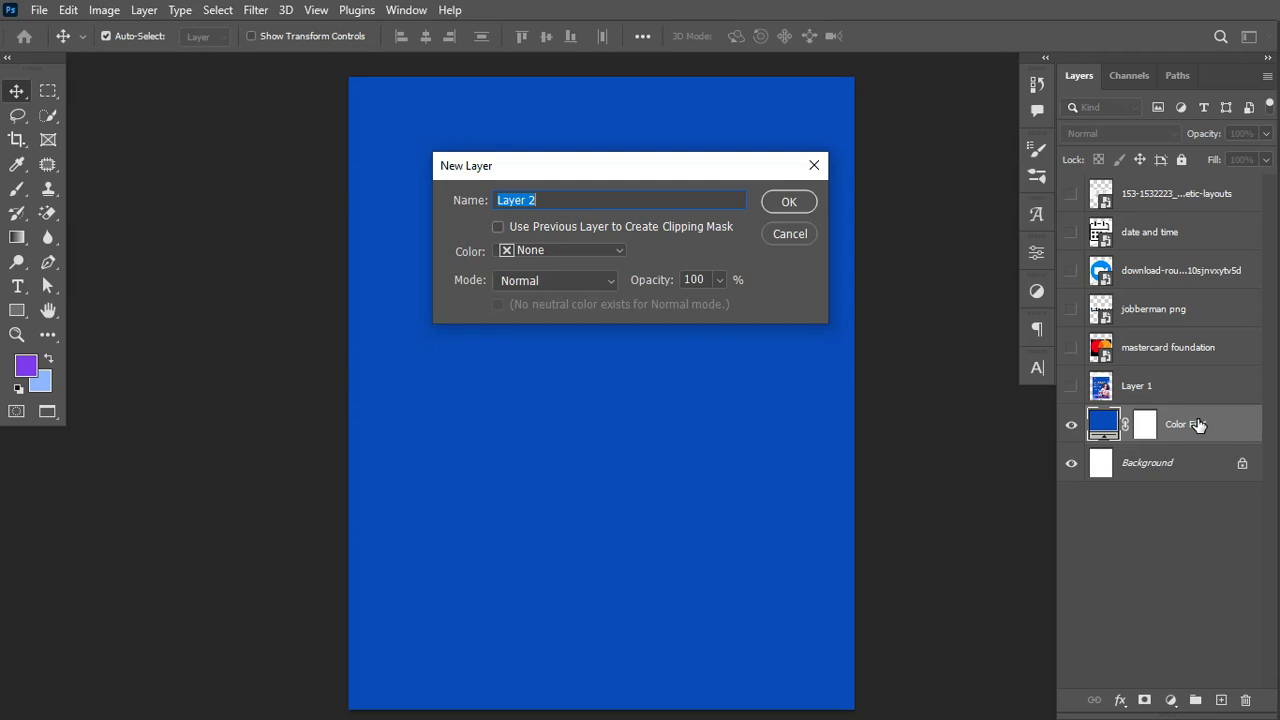
Step: Create a 50% gray NOISE layer in Soft Light mode and convert it to a Smart Object
text(no)
click(539, 280)
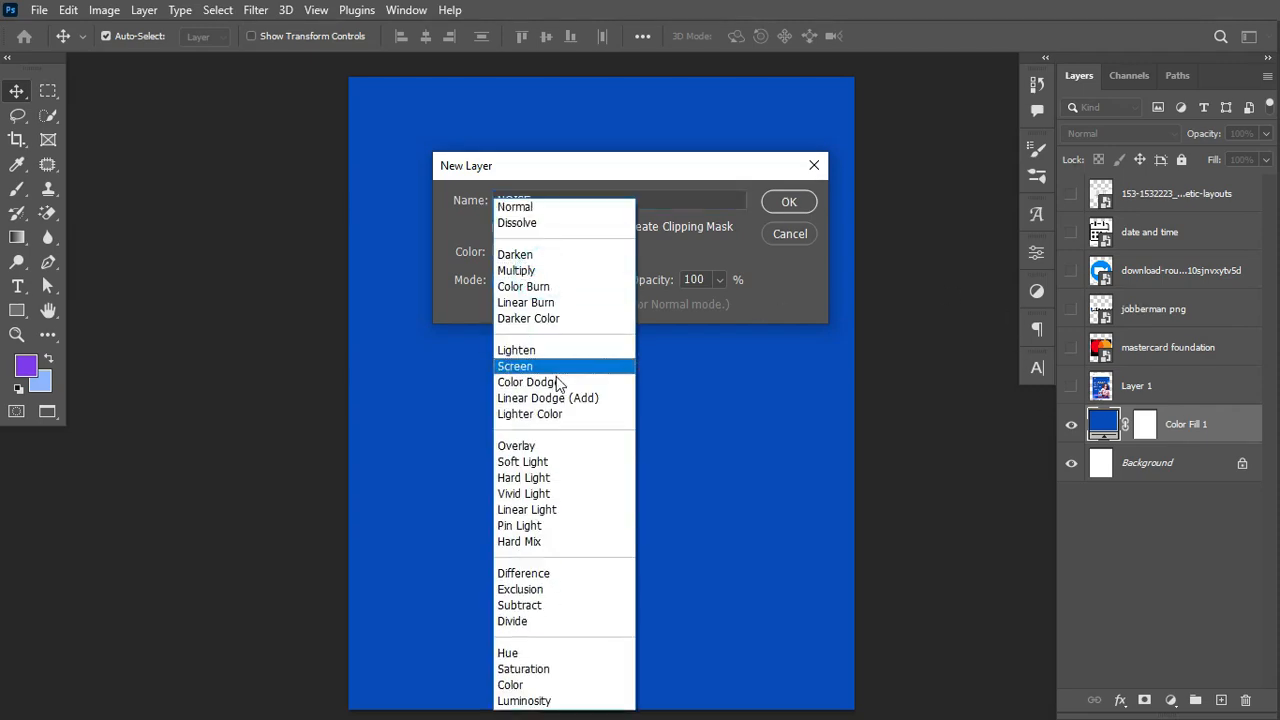
click(541, 459)
click(656, 310)
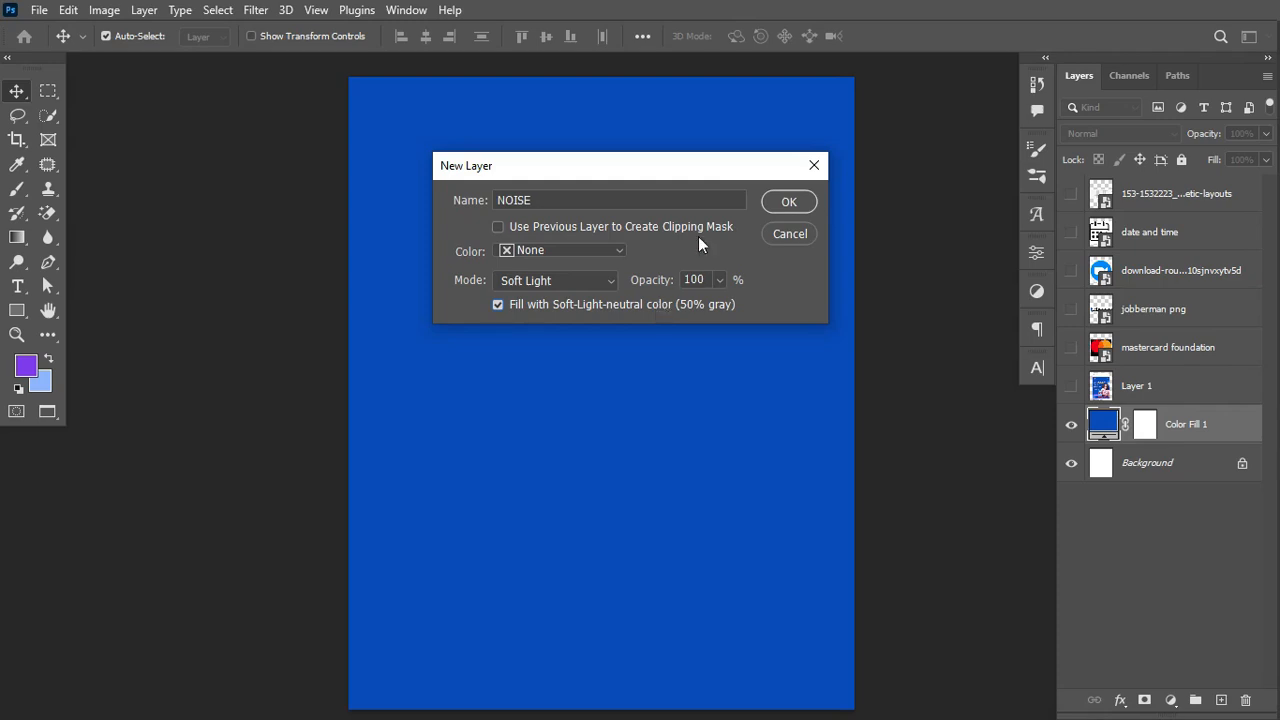
click(789, 203)
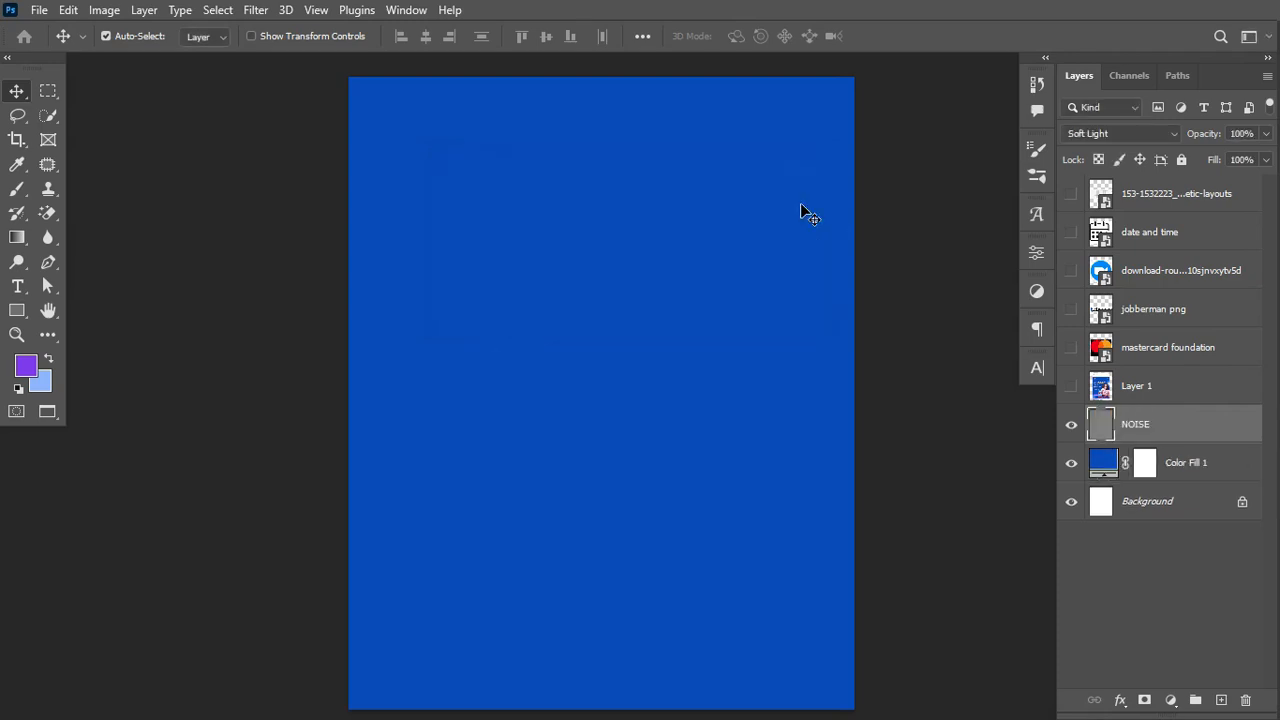
right_click(1214, 427)
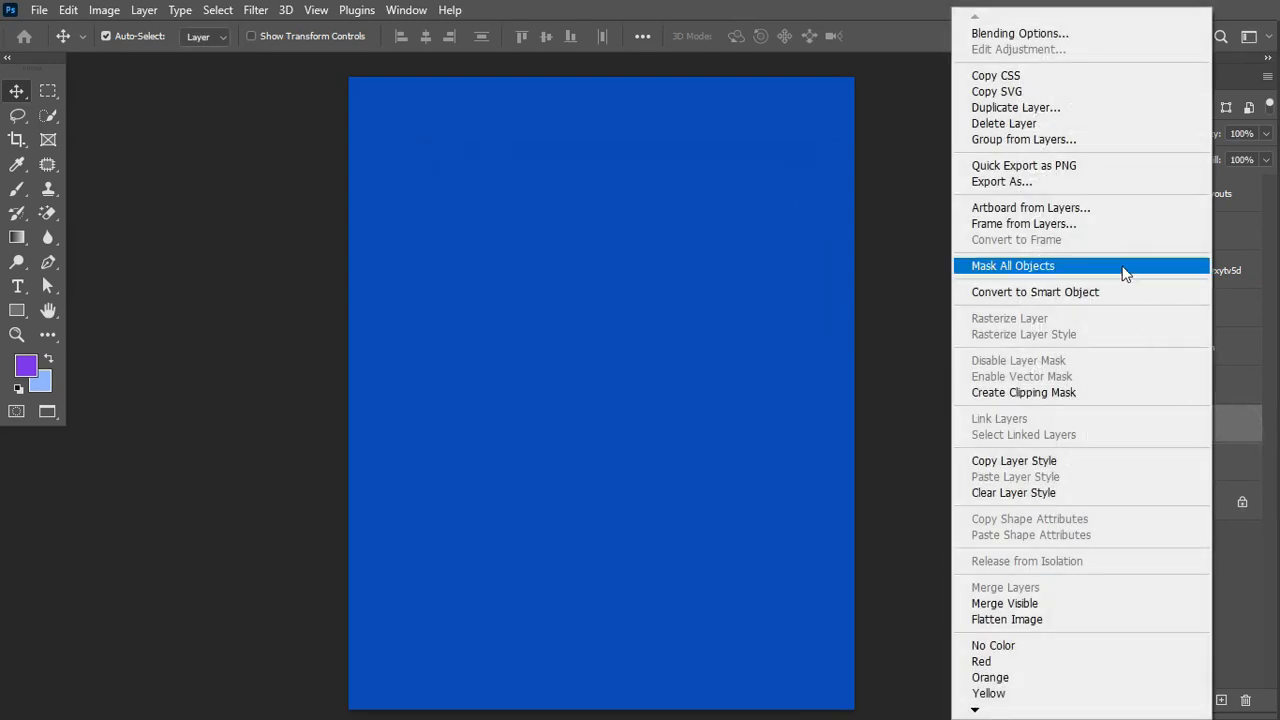
click(1105, 292)
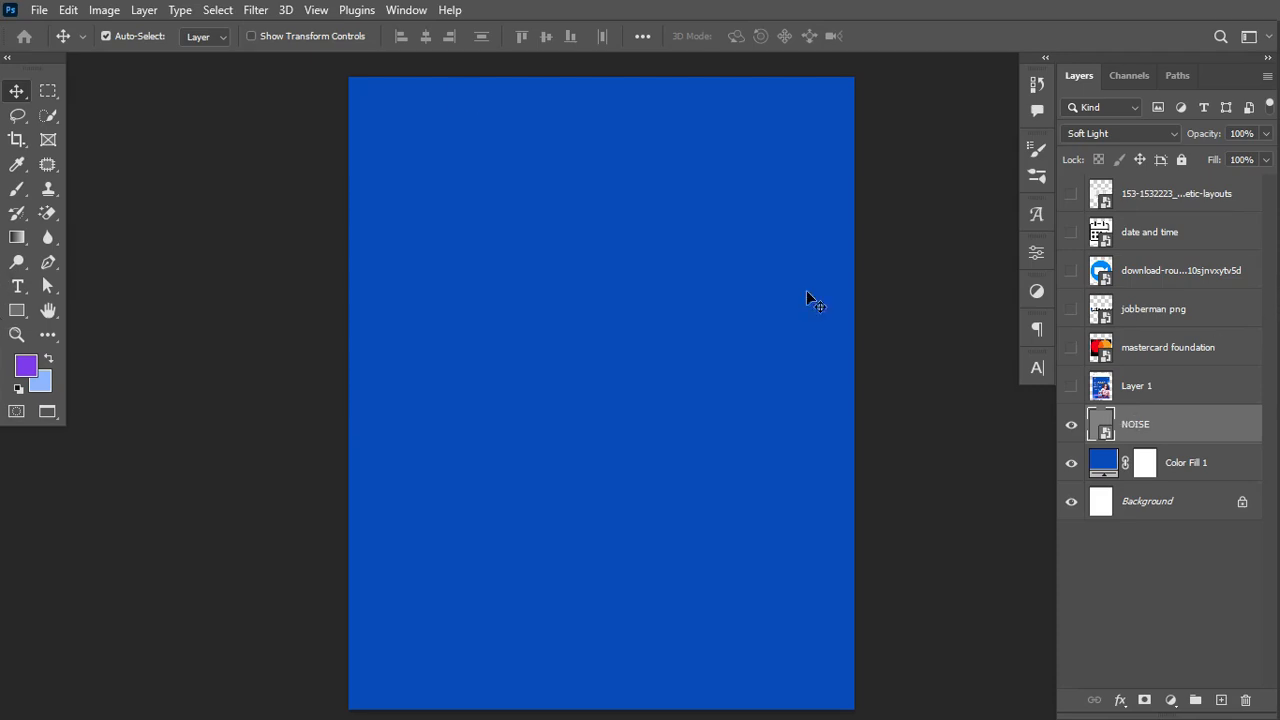
Step: Undo a stray Despeckle, then apply Add Noise at 13.46%, Uniform, Monochromatic to NOISE
click(255, 10)
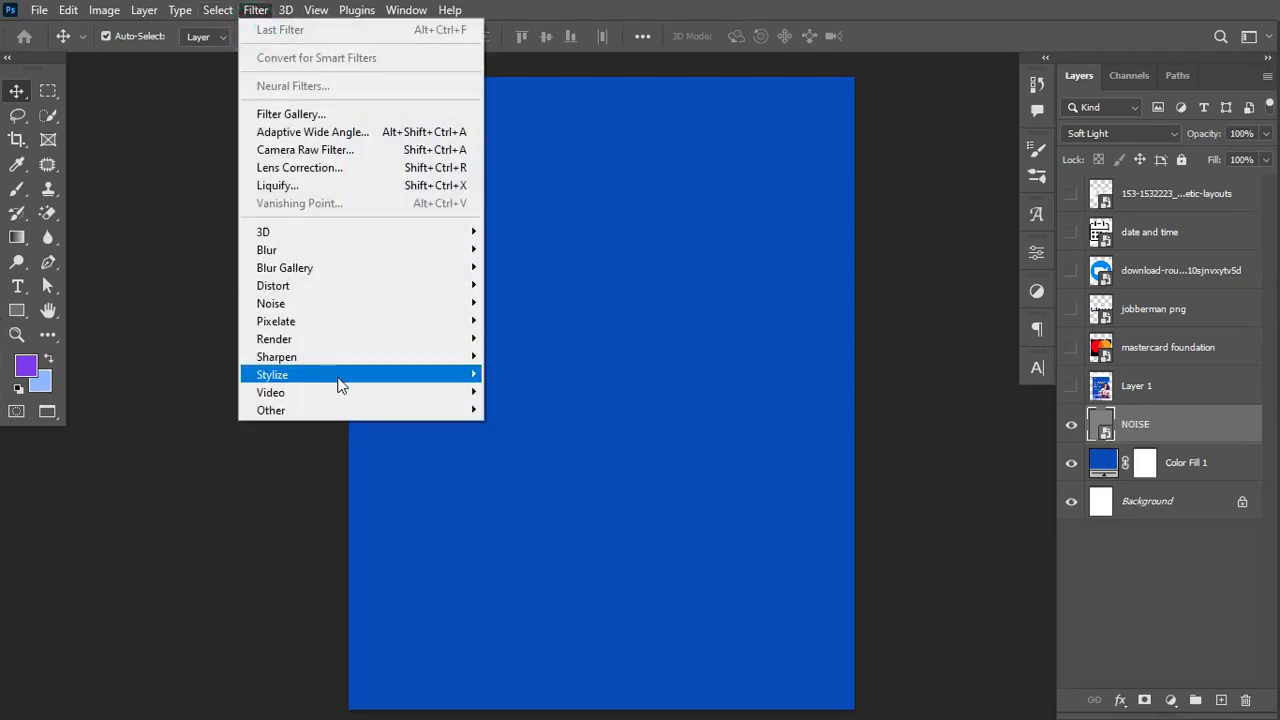
mouse_move(465, 303)
click(525, 318)
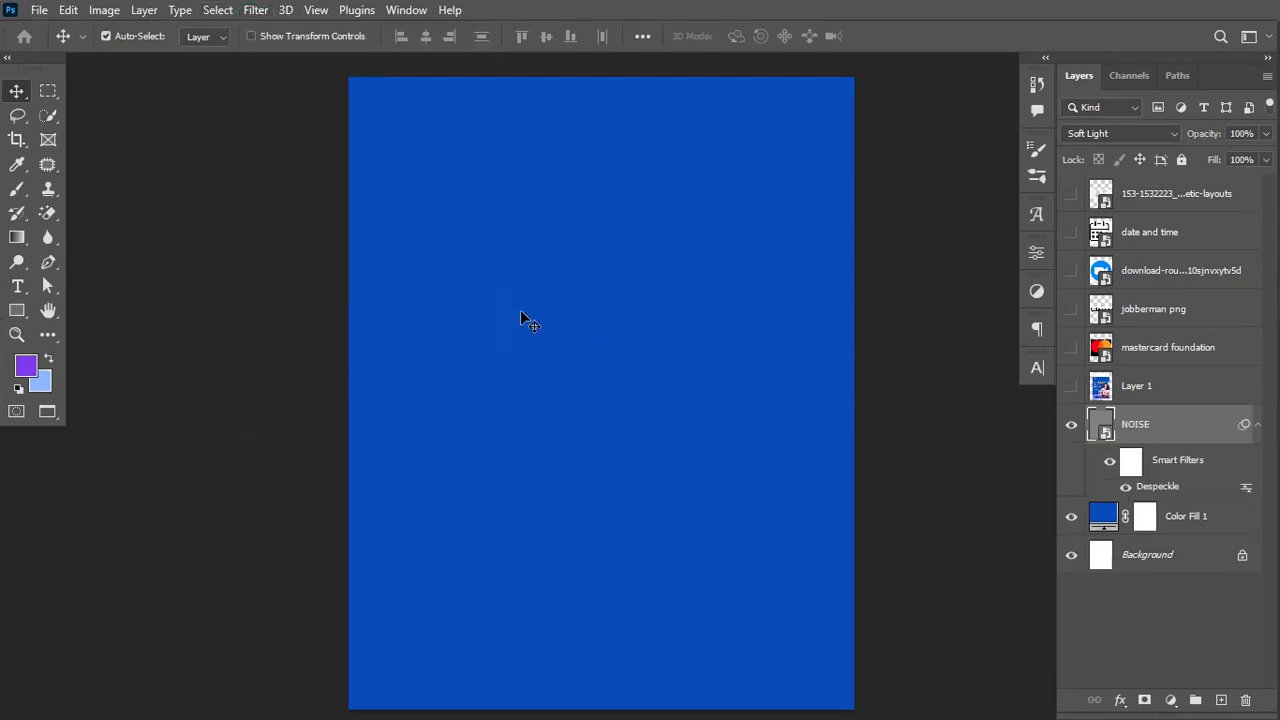
key(ctrl+z)
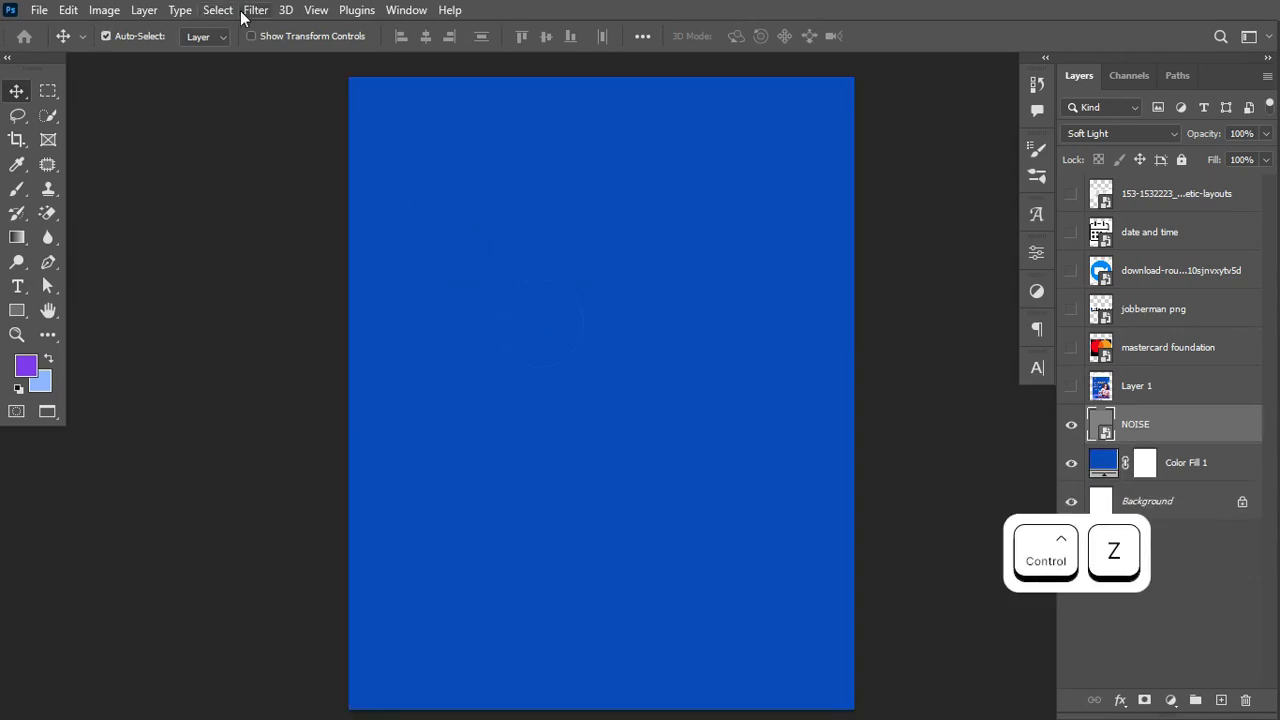
click(252, 11)
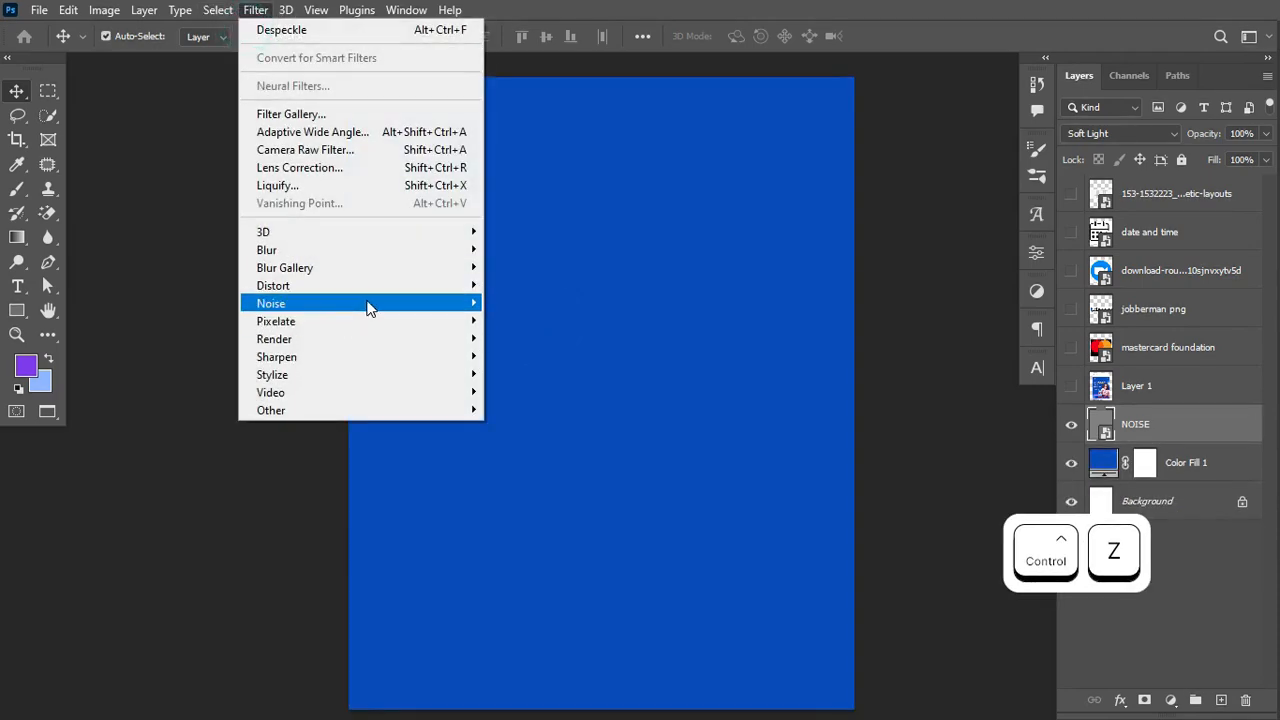
mouse_move(435, 310)
click(540, 303)
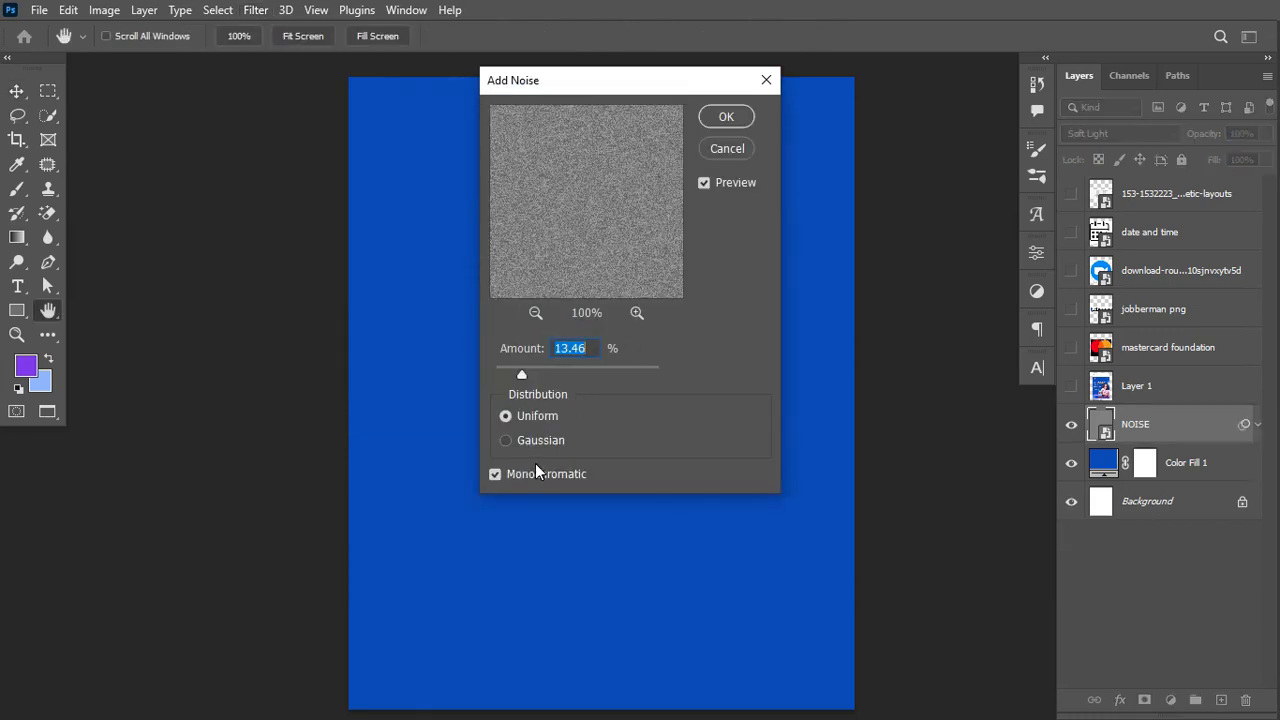
drag(622, 90, 731, 111)
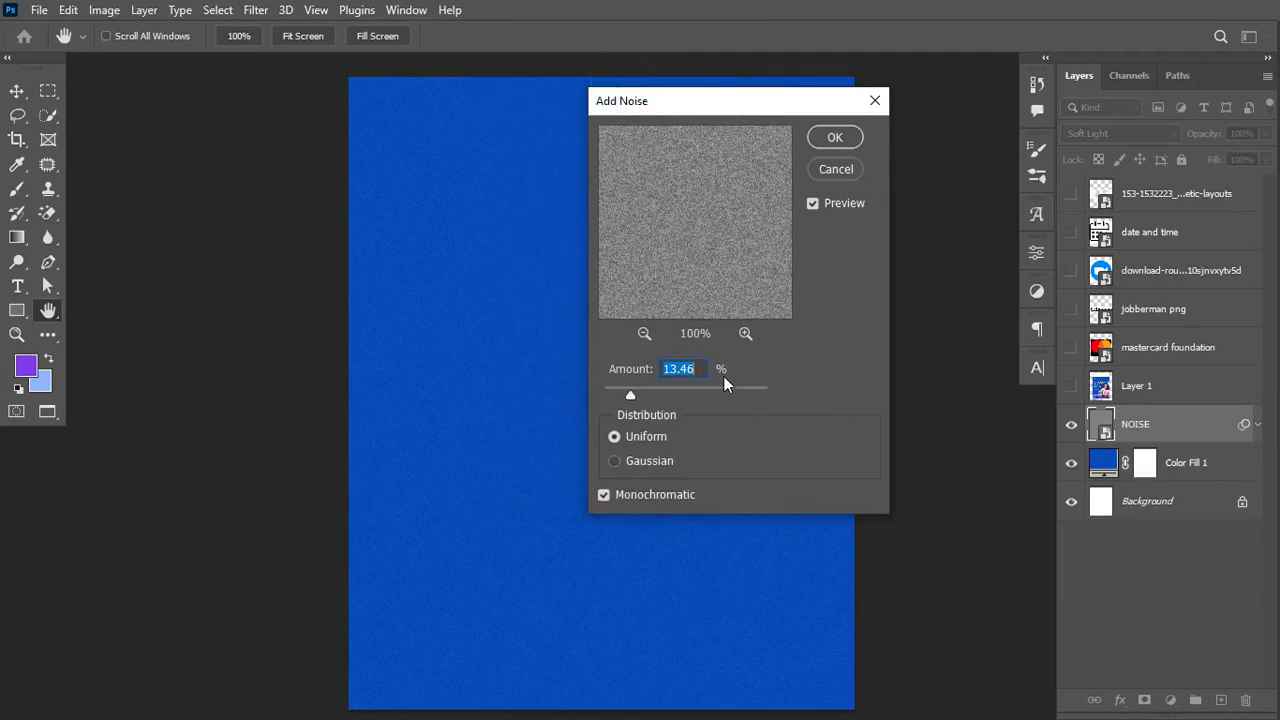
click(827, 140)
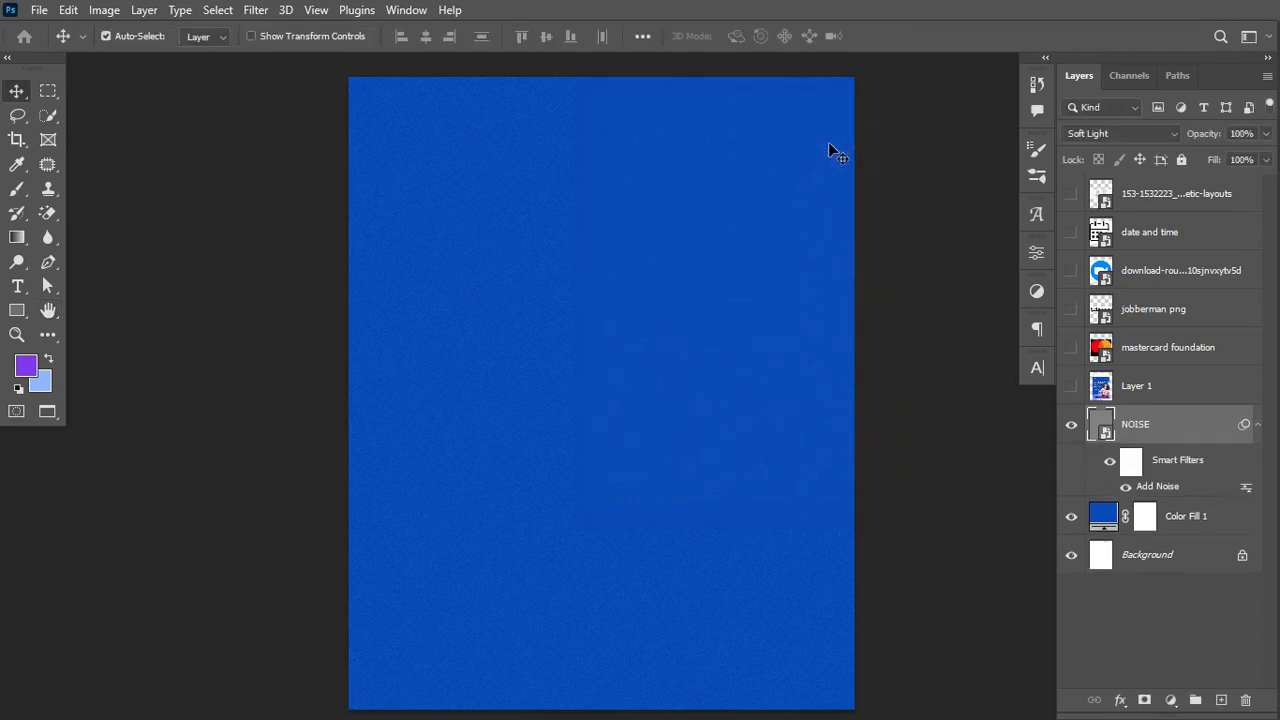
click(1257, 424)
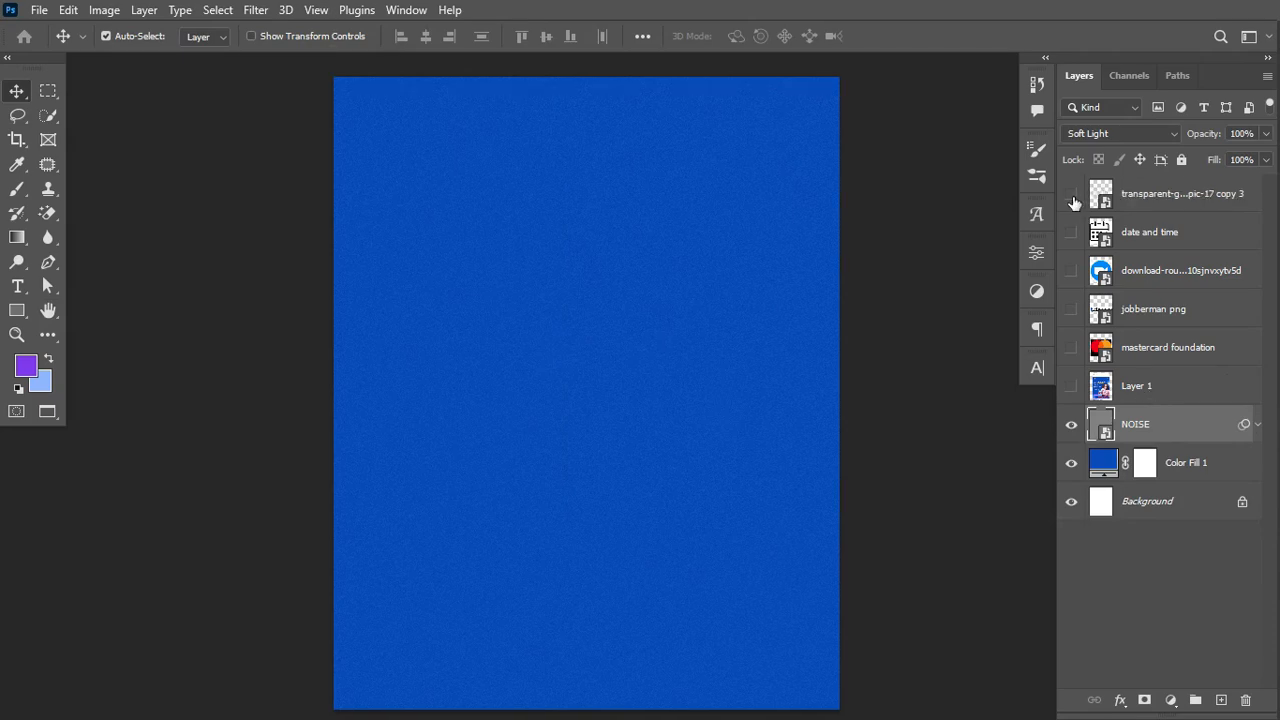
Step: Show the grid layer, move it just above NOISE, and lower its opacity to 25%
click(1072, 196)
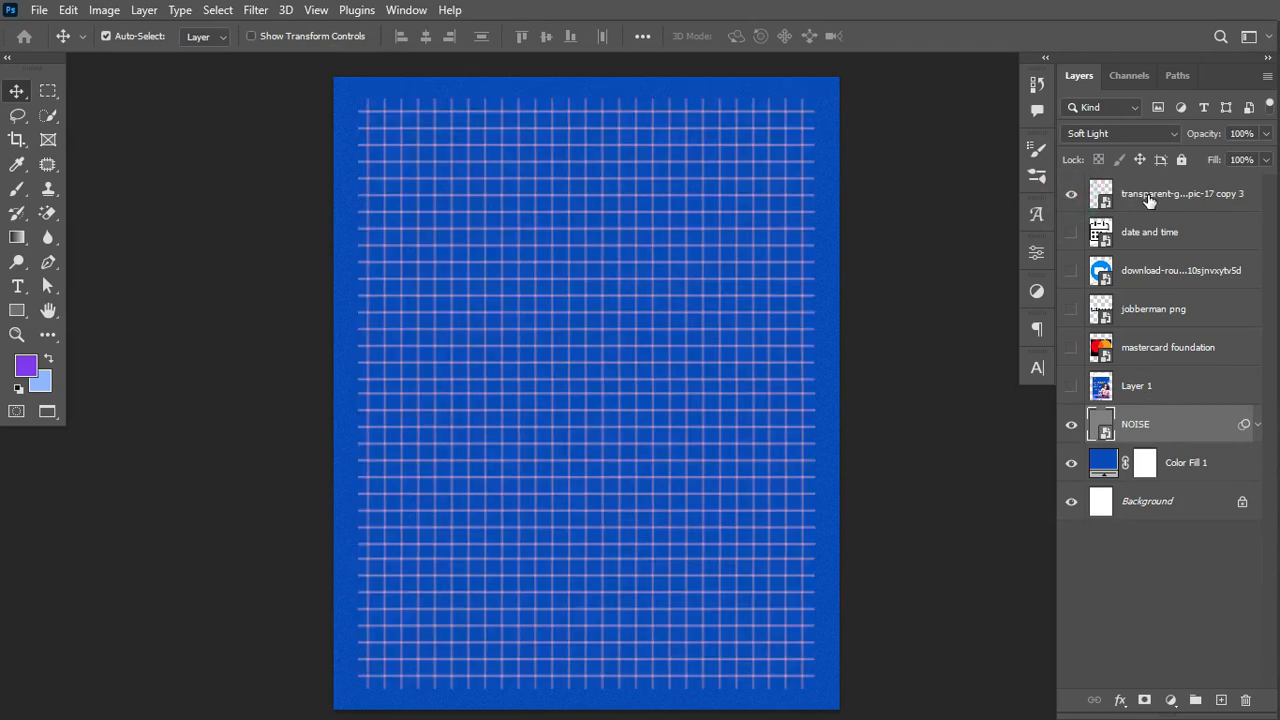
drag(1160, 198, 1146, 412)
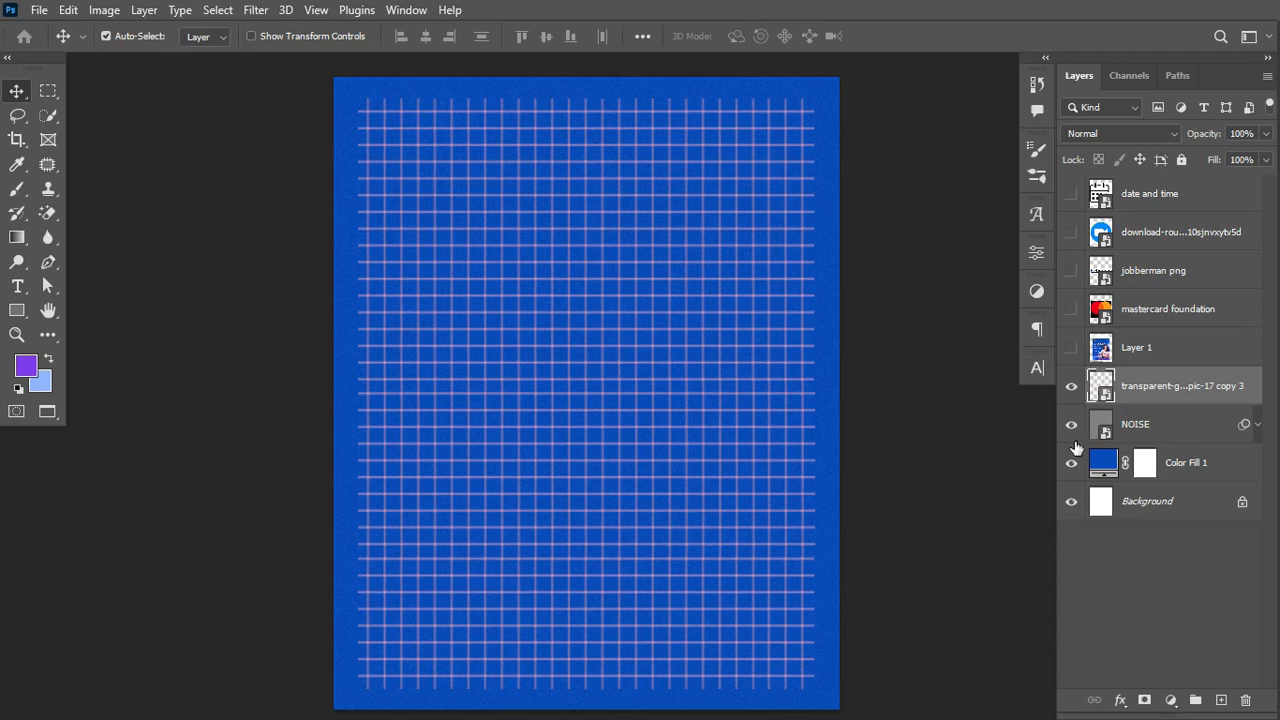
click(1070, 386)
click(1070, 386)
click(1070, 386)
mouse_move(1207, 133)
mouse_down()
mouse_move(1164, 141)
mouse_move(1198, 135)
mouse_up()
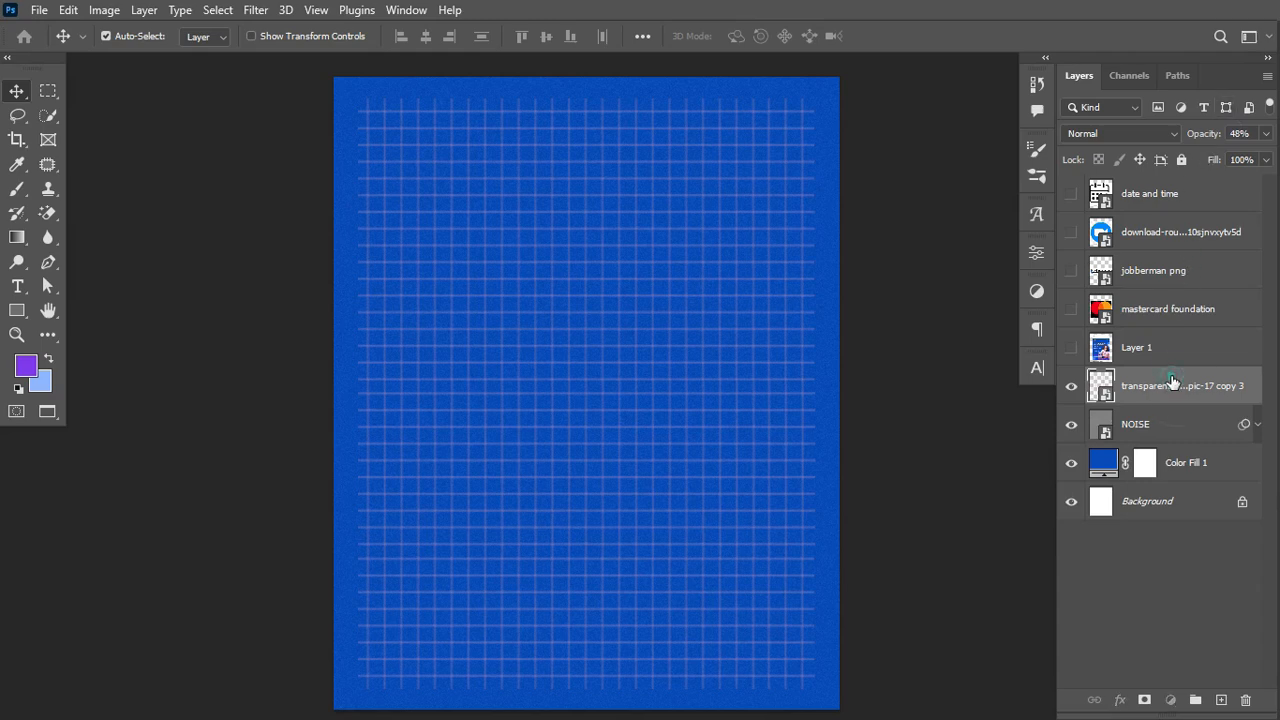
drag(1200, 141, 1192, 142)
drag(1219, 141, 1210, 141)
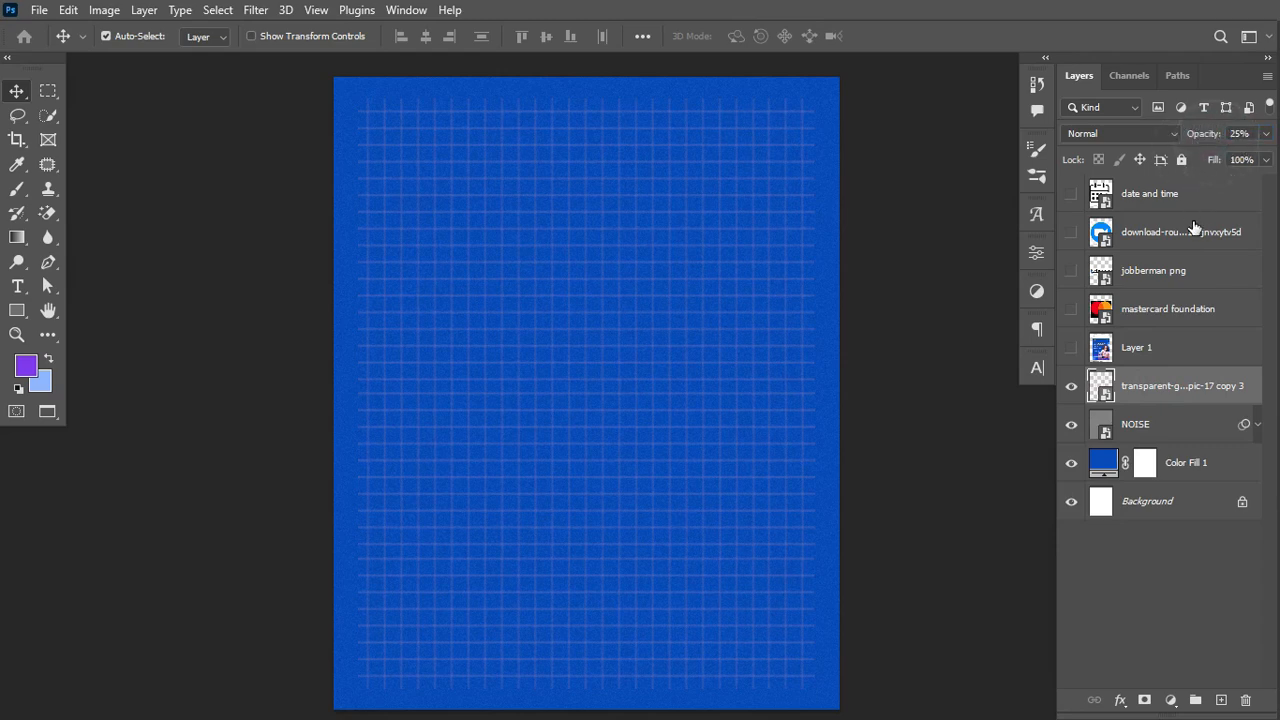
Step: Group the grid, NOISE and Color Fill 1 layers as BG, then show the mastercard foundation logo
click(1165, 390)
shift+click(1210, 464)
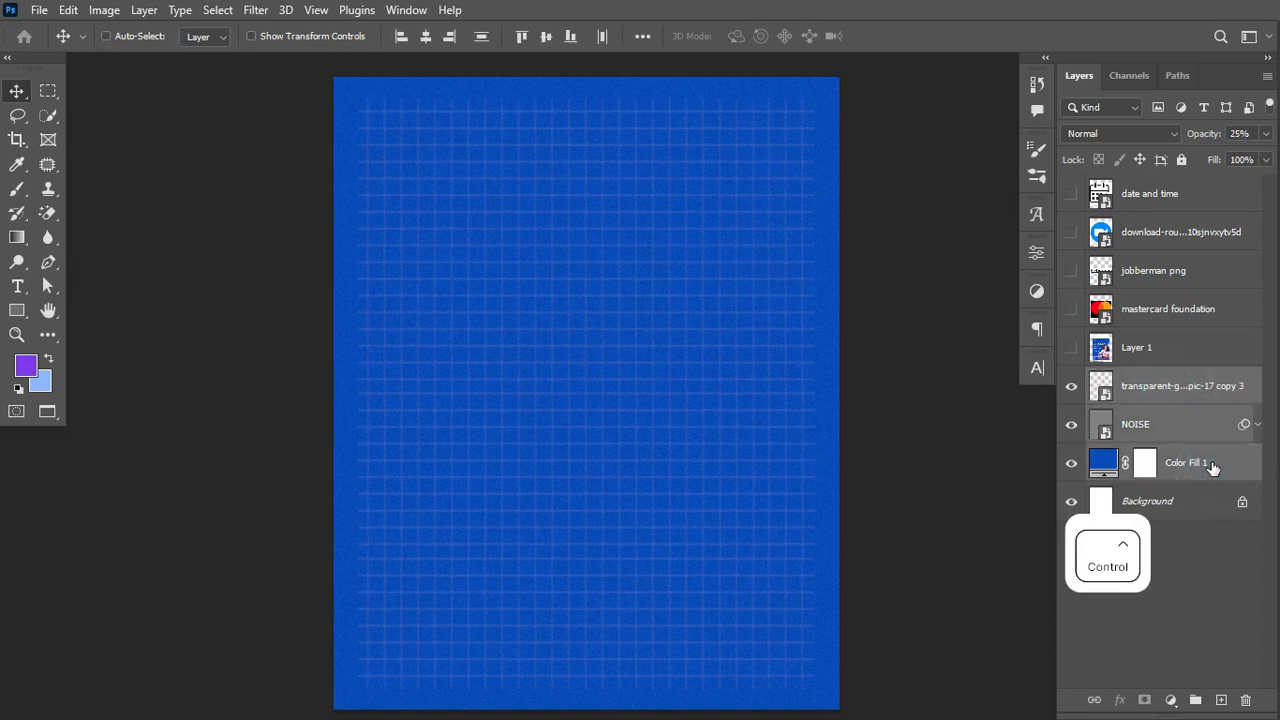
key(ctrl+g)
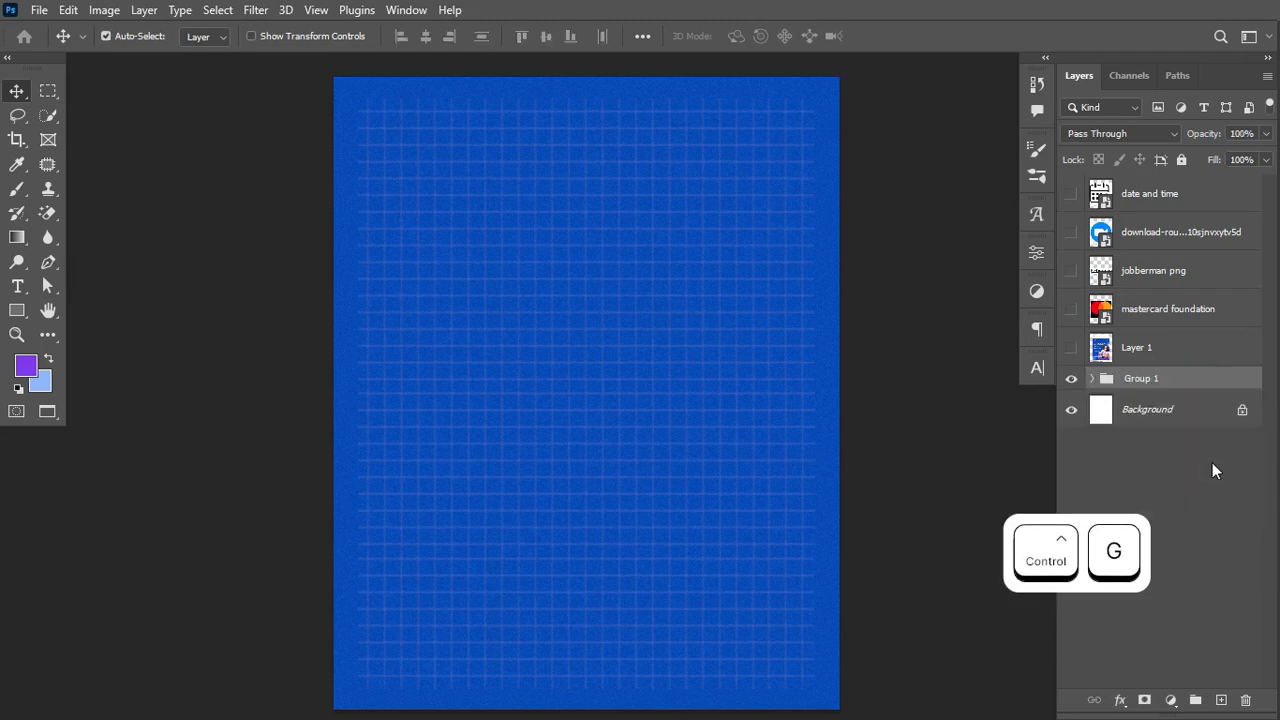
double_click(1141, 376)
text(BG)
key(Return)
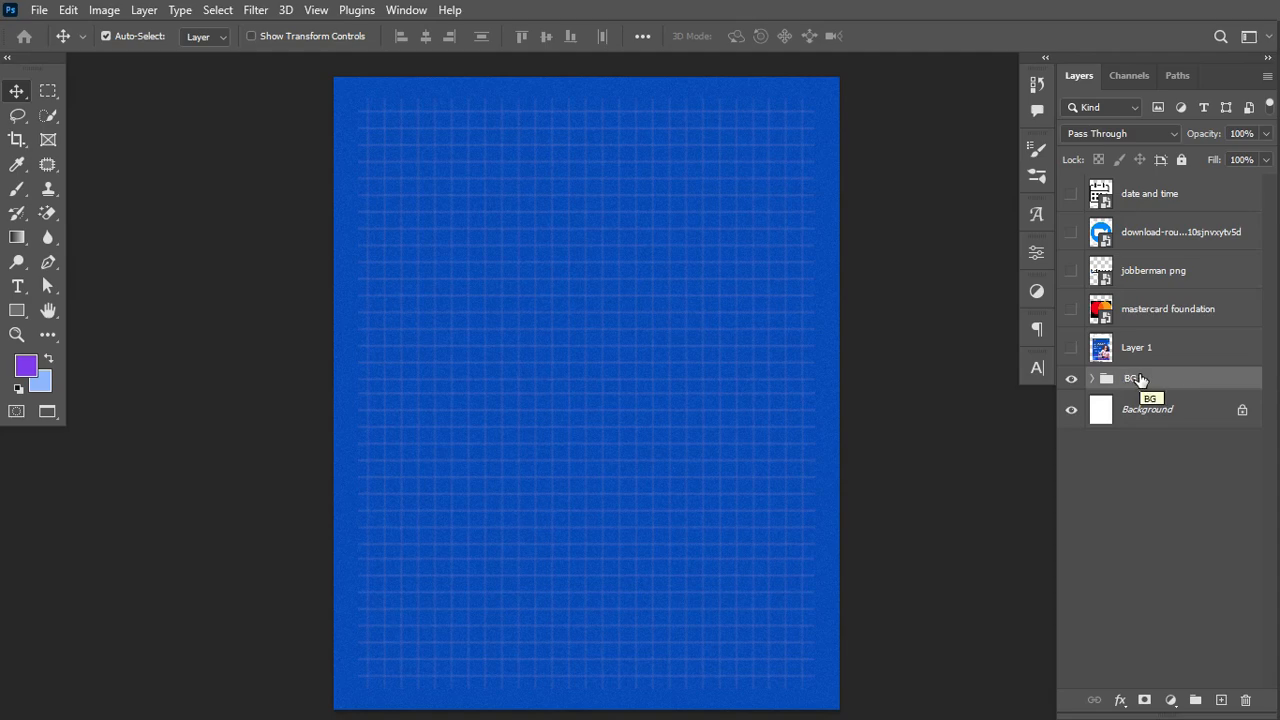
click(1071, 310)
click(1149, 318)
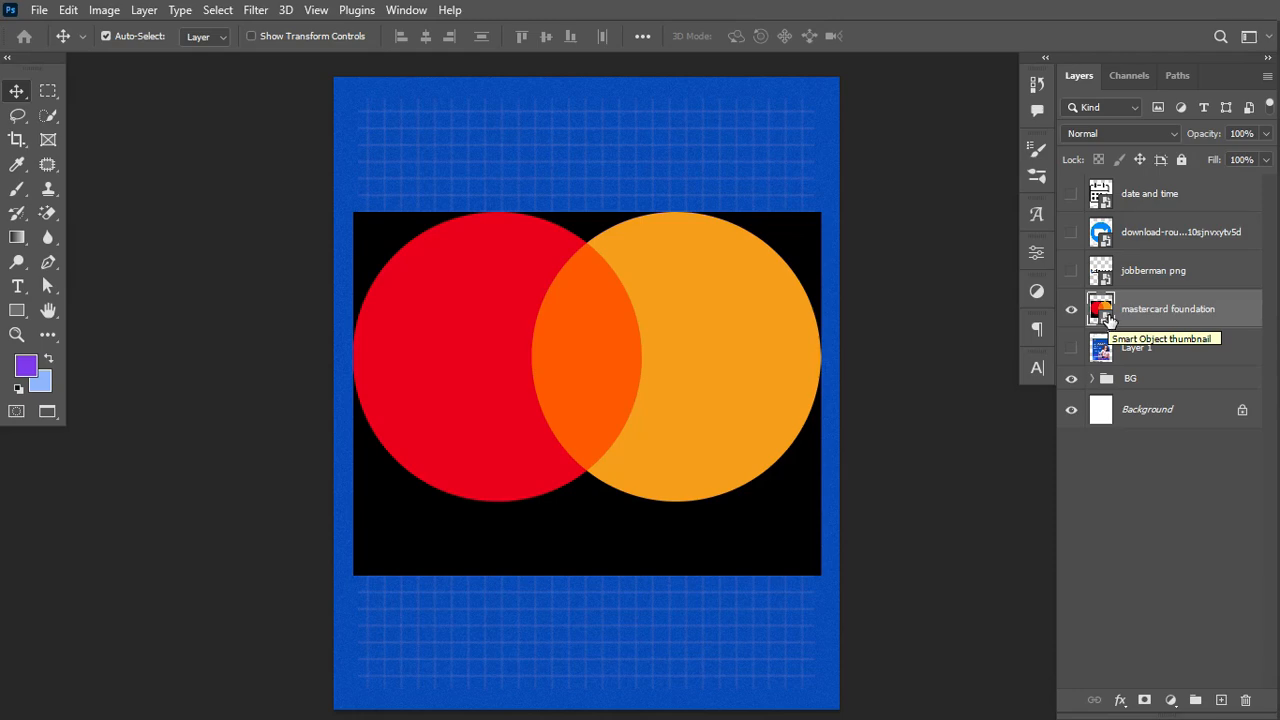
Step: Rasterize the mastercard foundation layer, Magic Eraser its three black areas, and reconvert it to a Smart Object
right_click(1205, 298)
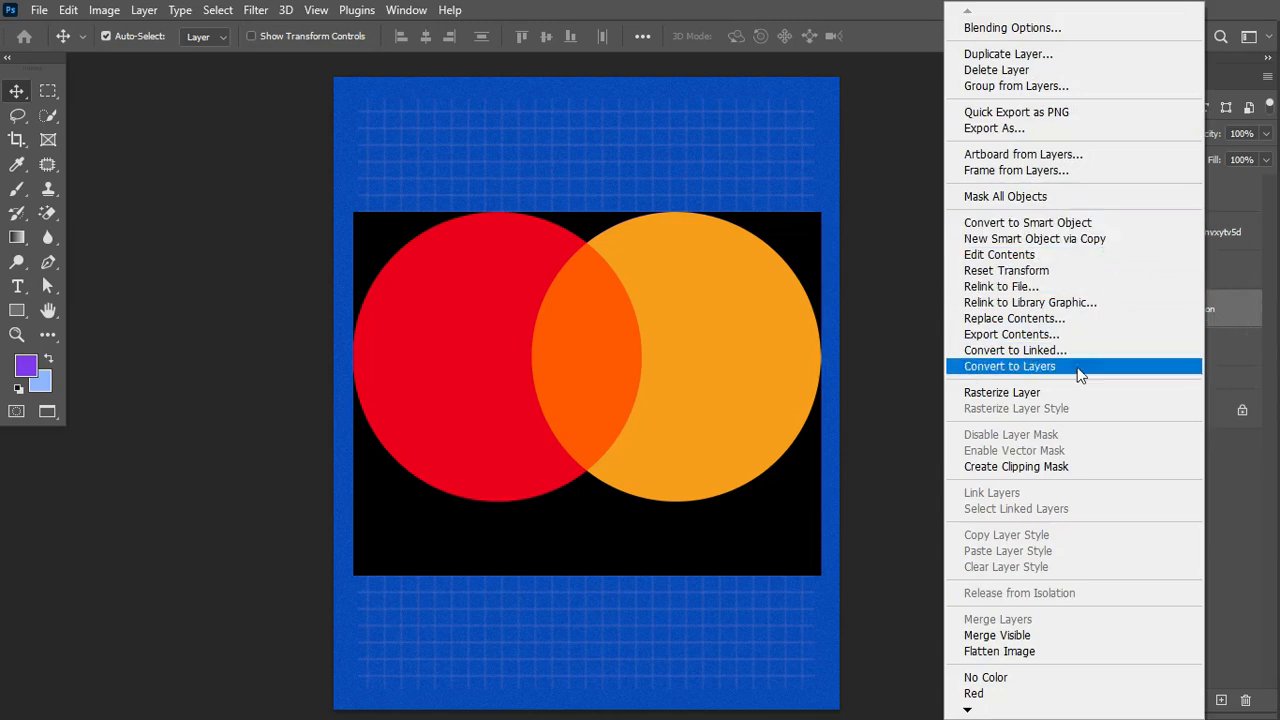
click(1062, 392)
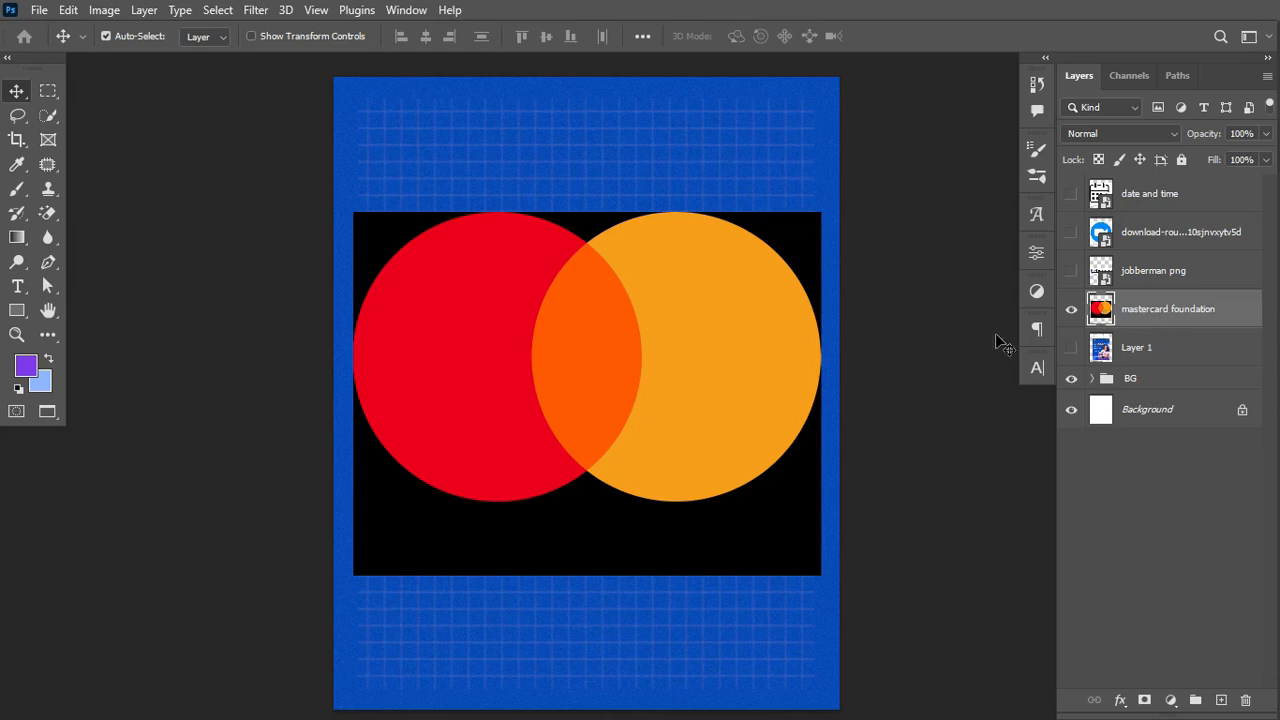
drag(51, 213, 105, 213)
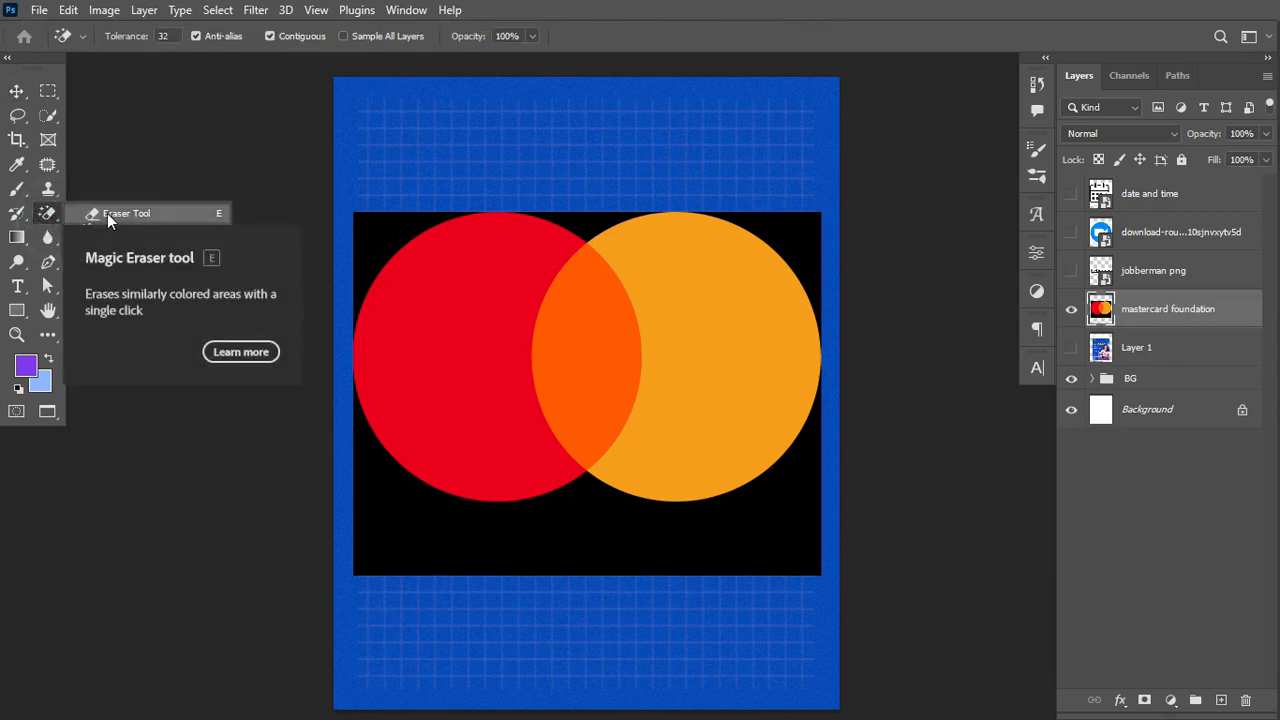
click(45, 213)
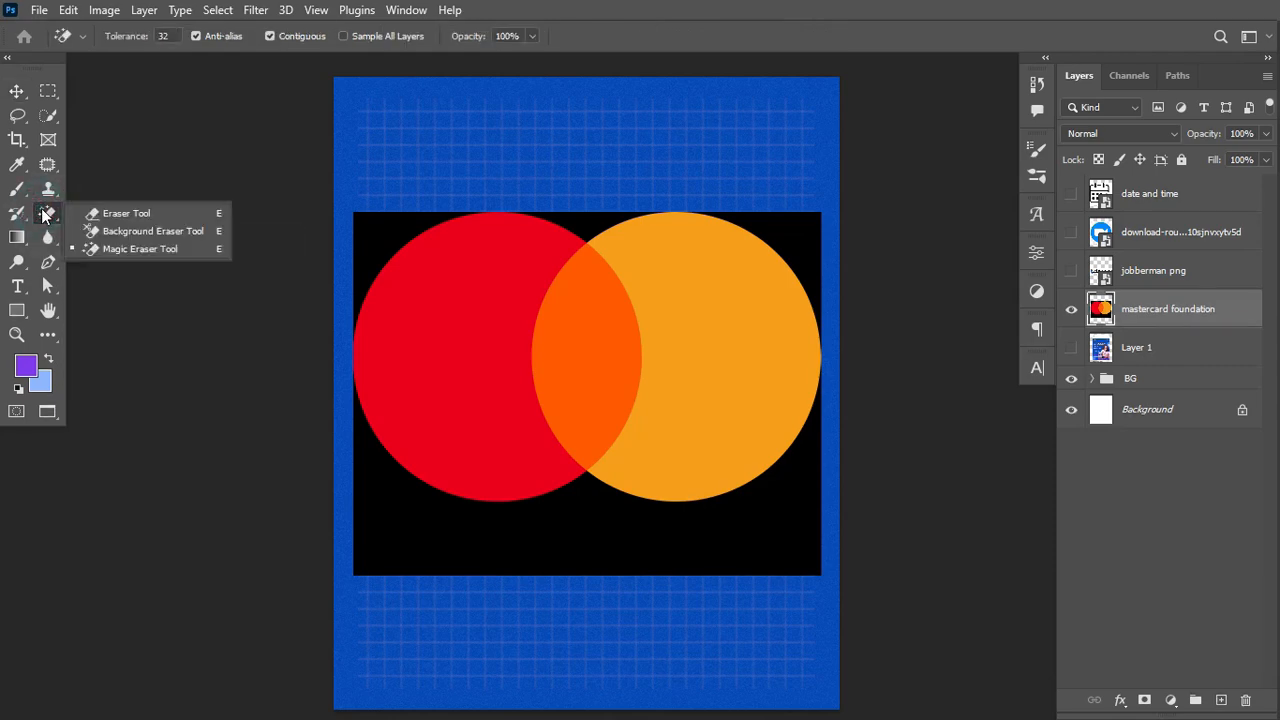
click(121, 250)
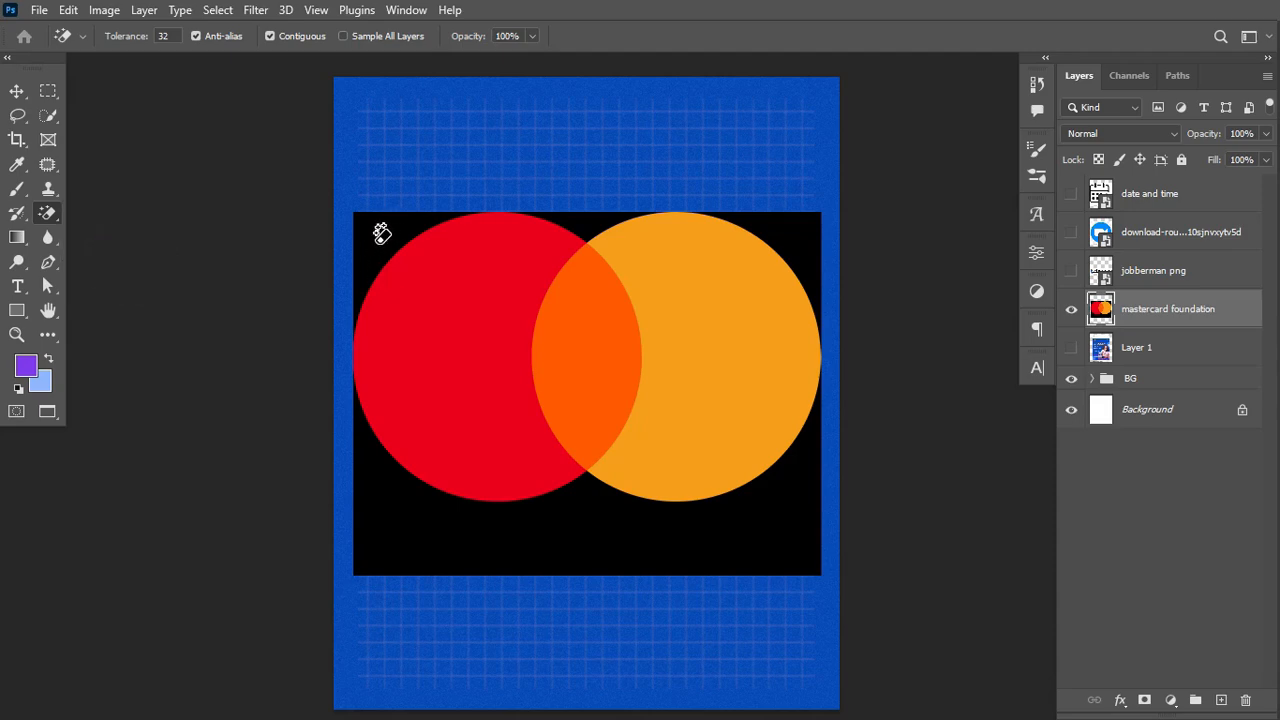
click(381, 234)
click(593, 222)
click(774, 538)
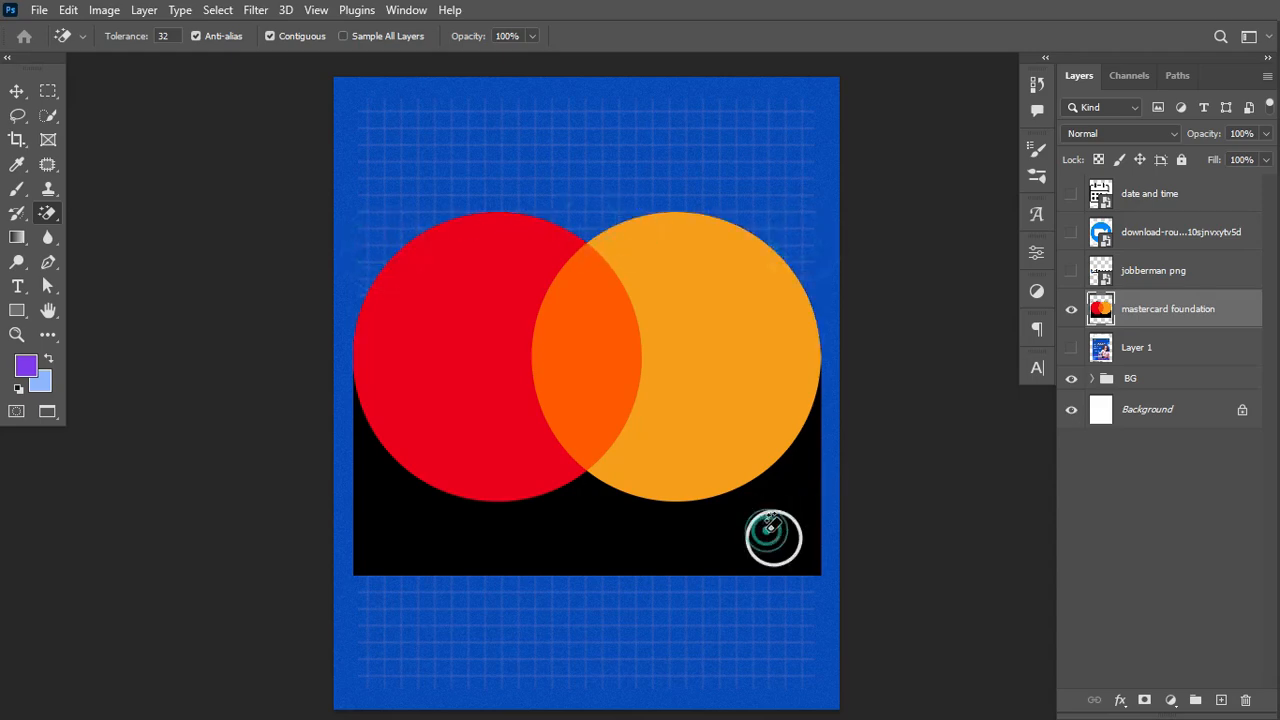
right_click(1214, 311)
click(1097, 297)
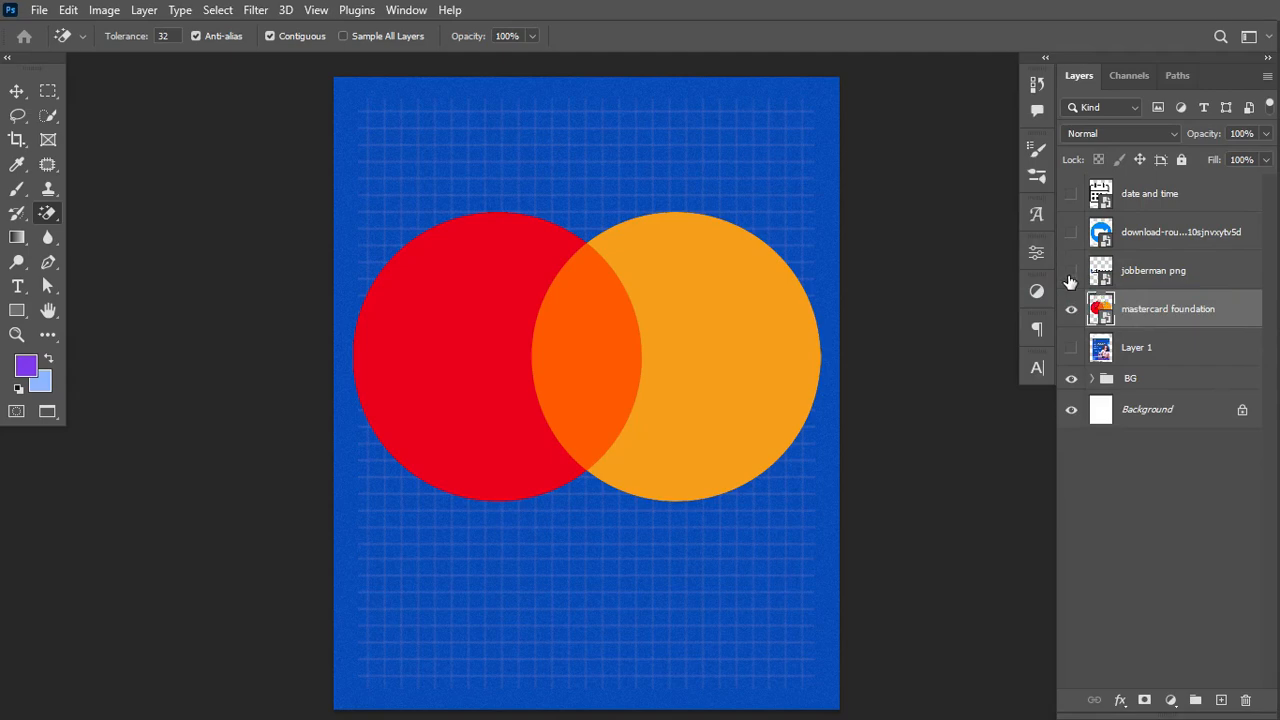
Step: Show and rasterize the jobberman png layer
click(1071, 271)
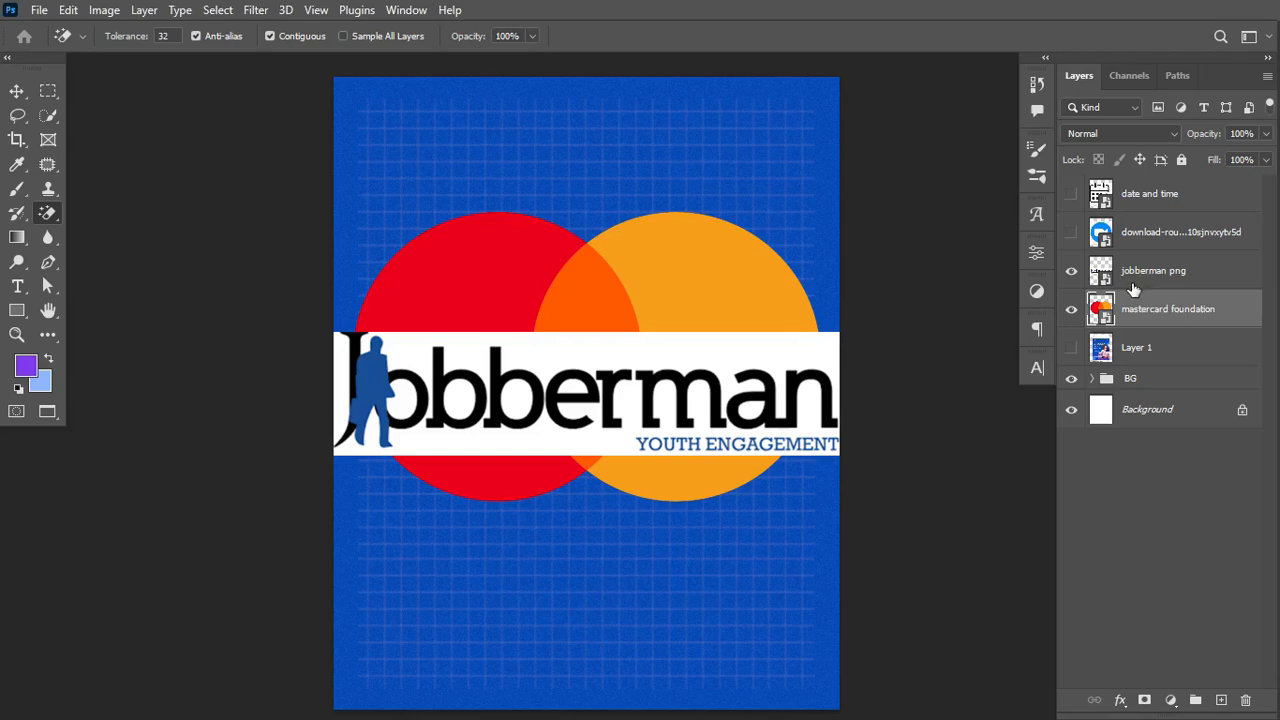
click(1163, 273)
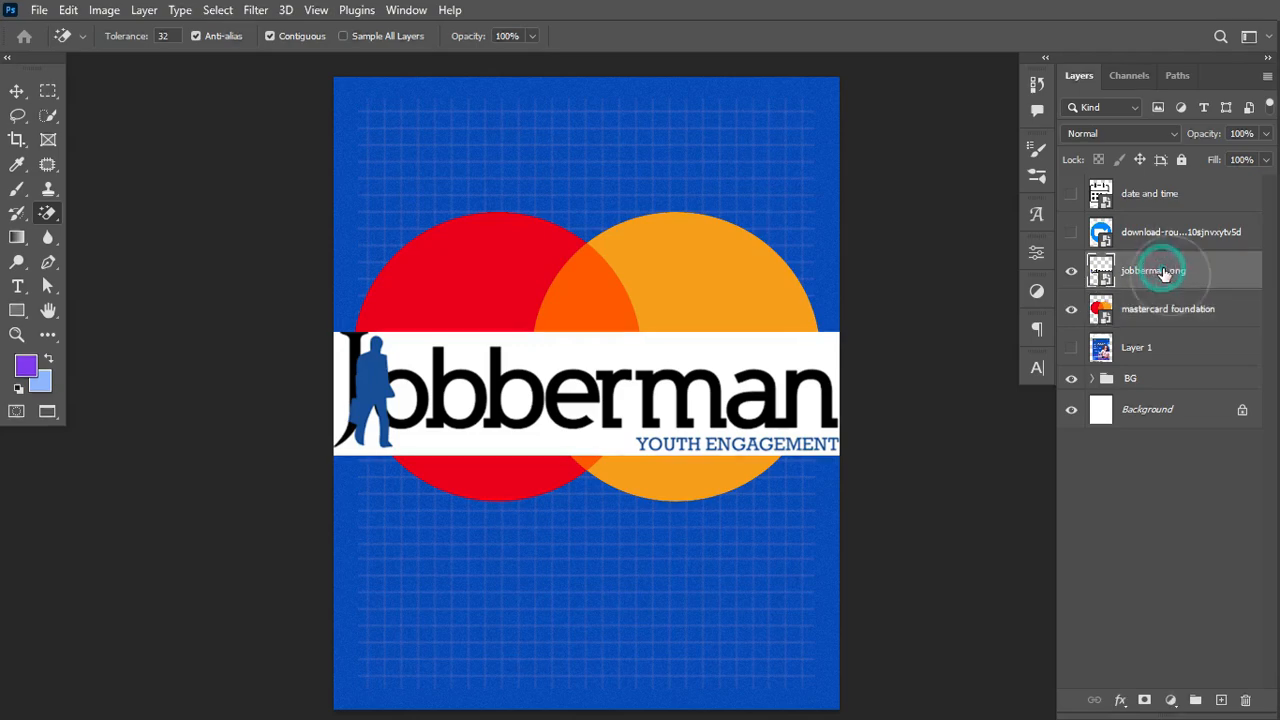
right_click(1223, 268)
click(1021, 399)
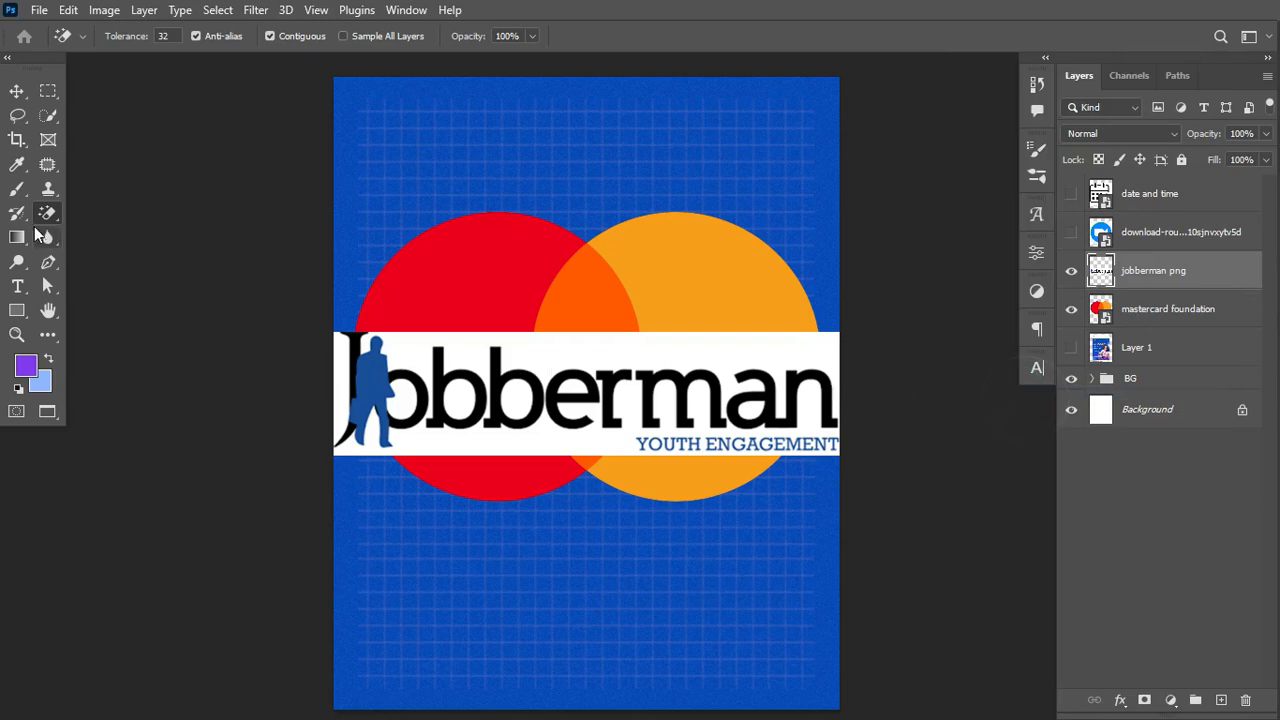
Step: Magic Eraser the logo's white background and the white inside the Jobberman letters
click(545, 350)
click(456, 397)
click(408, 402)
click(345, 380)
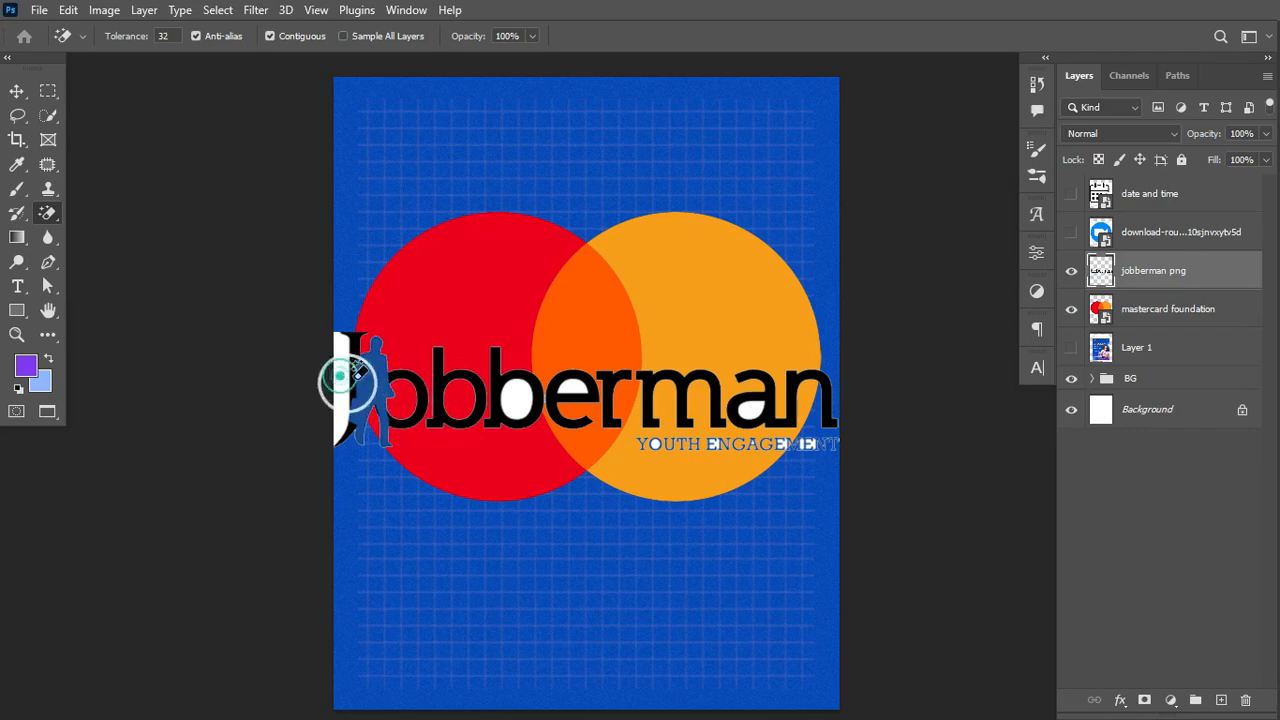
click(524, 408)
click(578, 380)
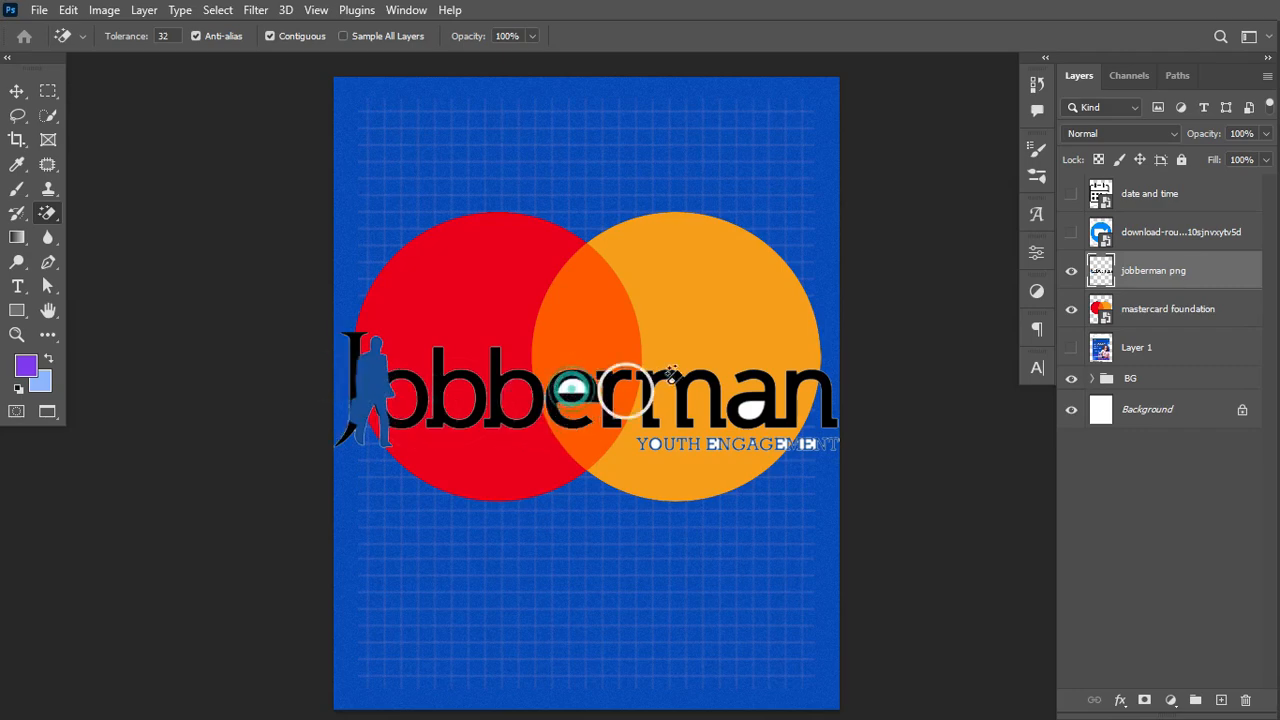
click(752, 408)
Step: Zoom in and erase the remaining white fringes and the white inside the YOUTH ENGAGEMENT letters
key(ctrl+equal)
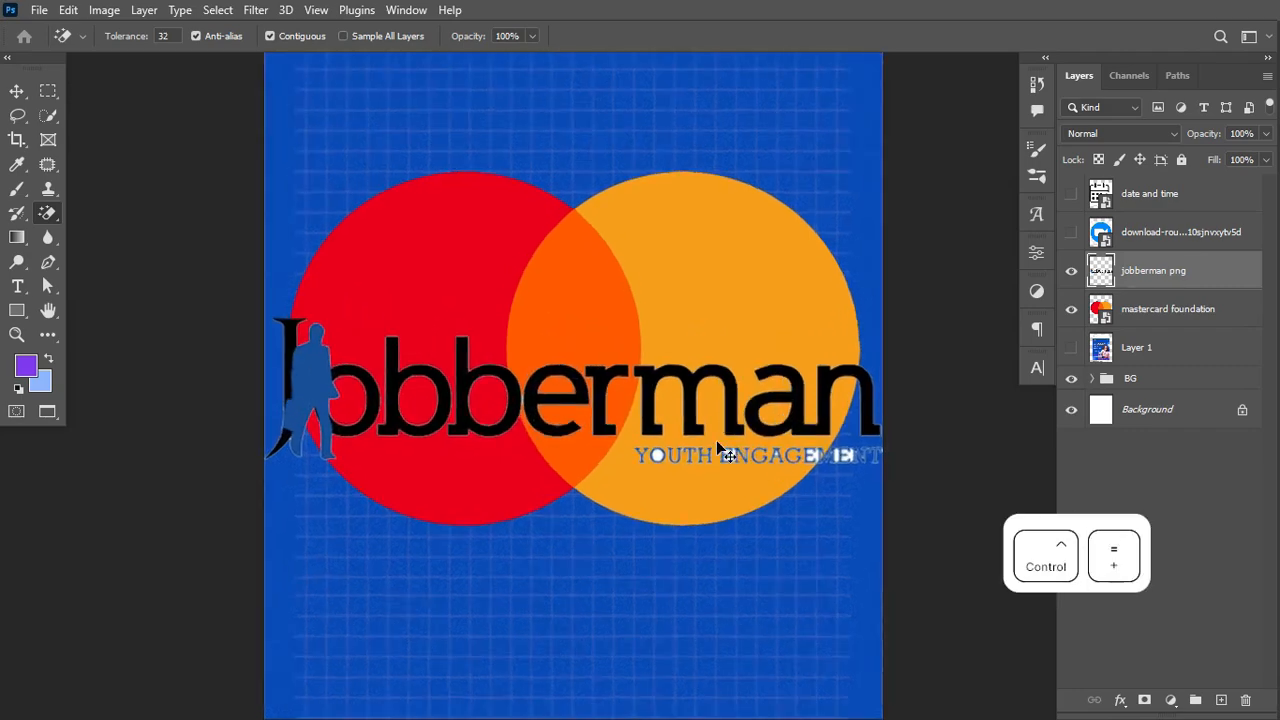
click(443, 408)
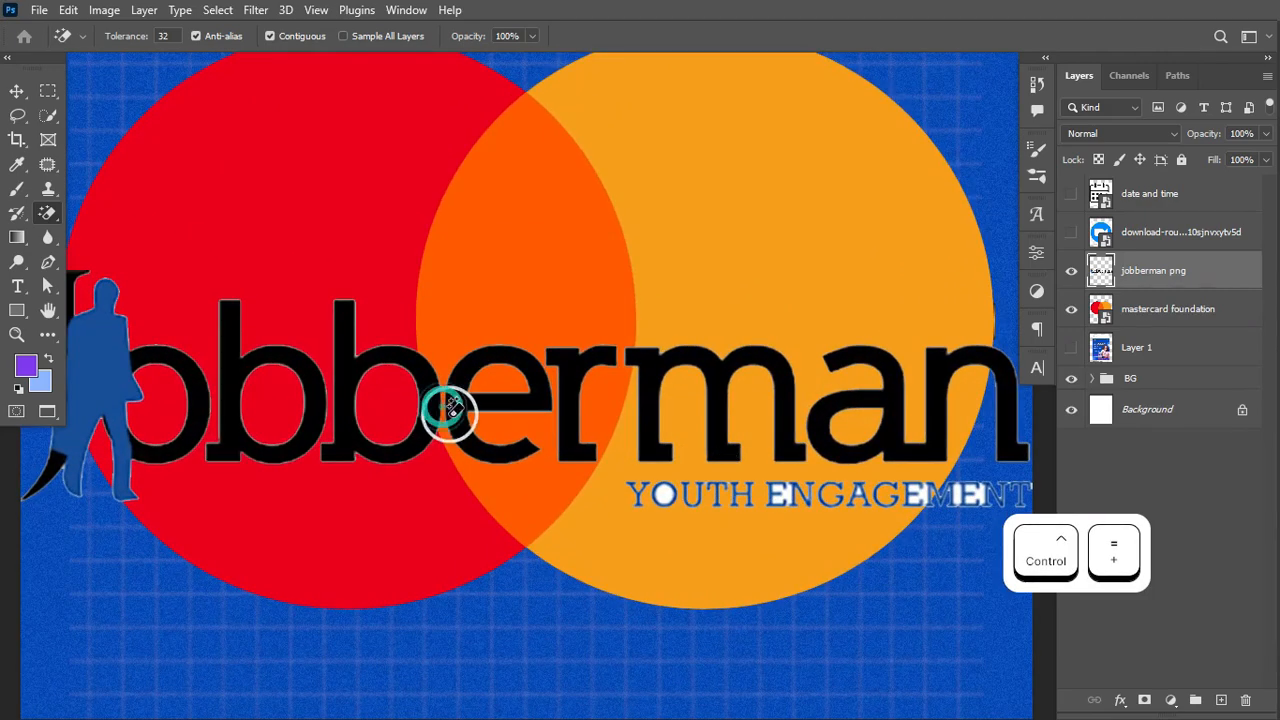
click(666, 494)
click(787, 486)
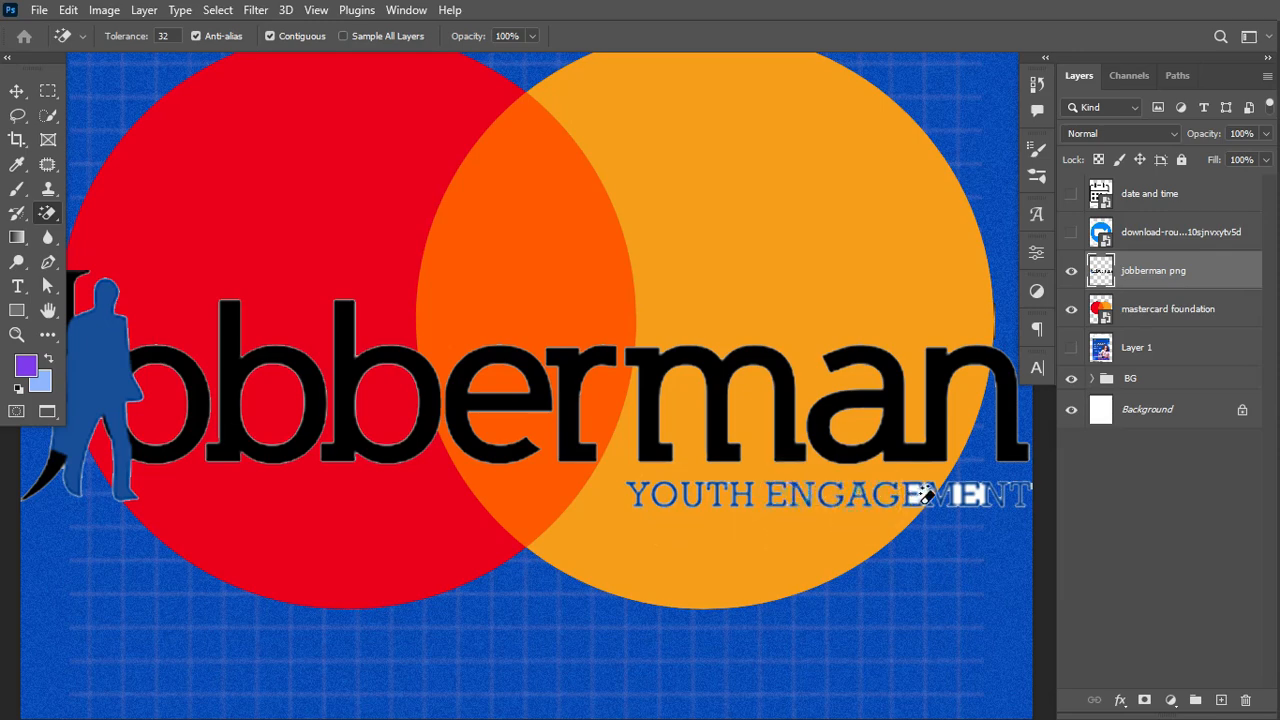
click(924, 500)
click(978, 498)
click(962, 488)
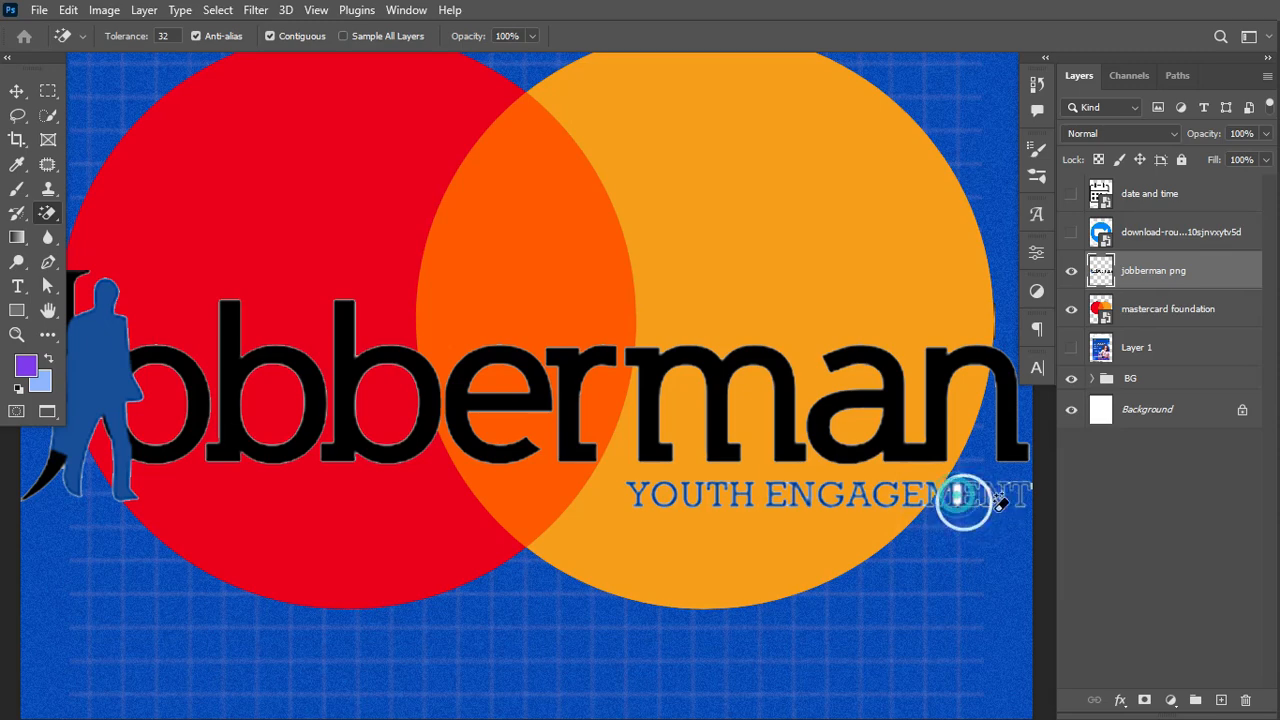
click(1037, 481)
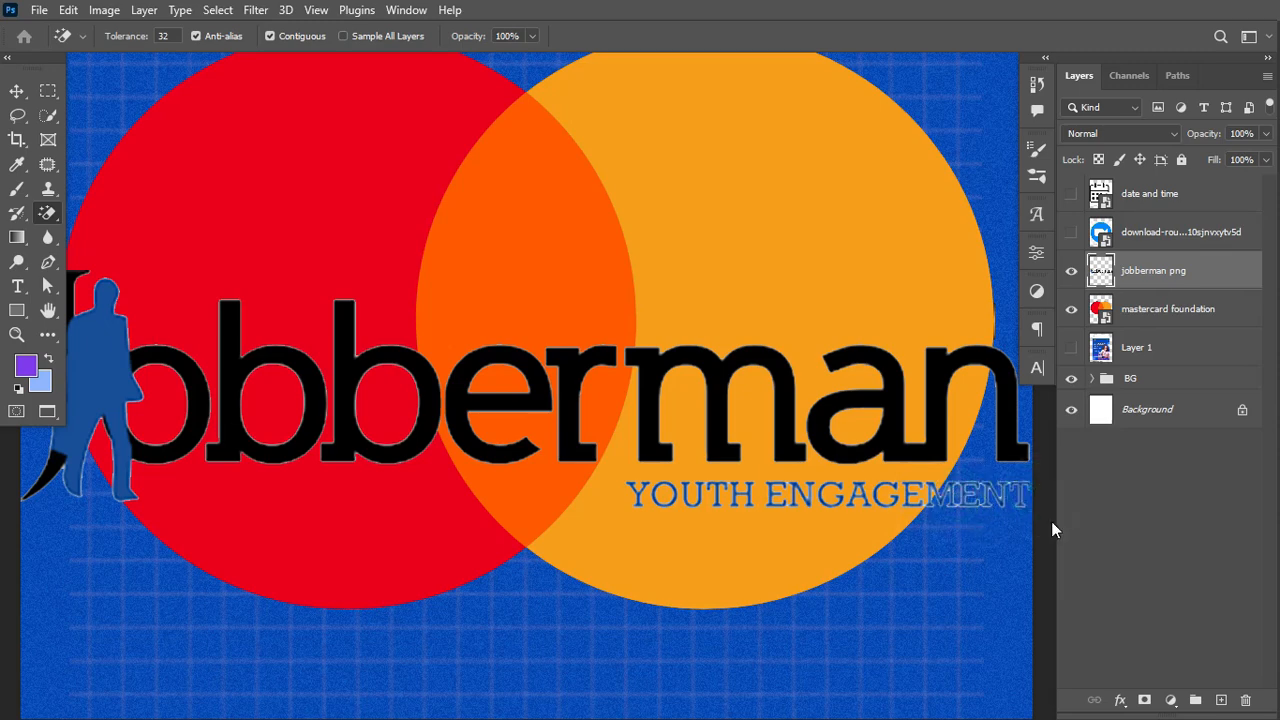
key(ctrl+minus)
key(ctrl+minus)
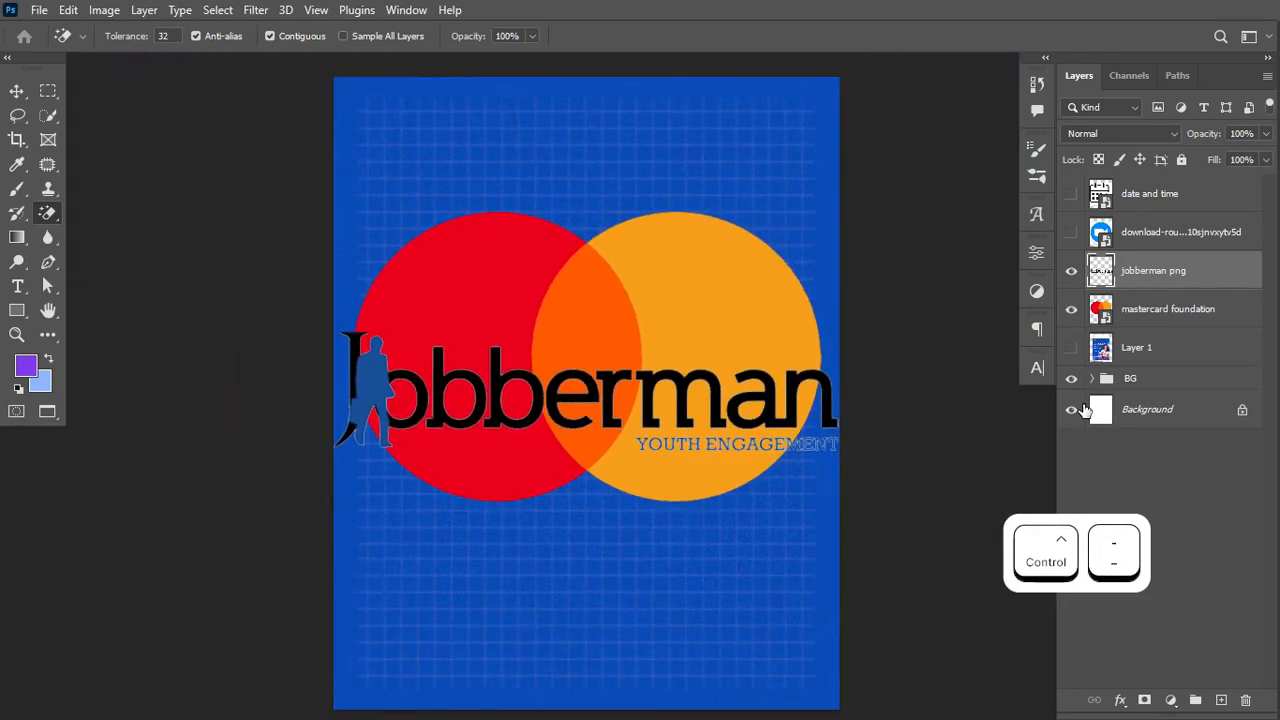
Step: Convert jobberman png to a Smart Object and shrink both logos into the flyer's top-left corner
right_click(1212, 276)
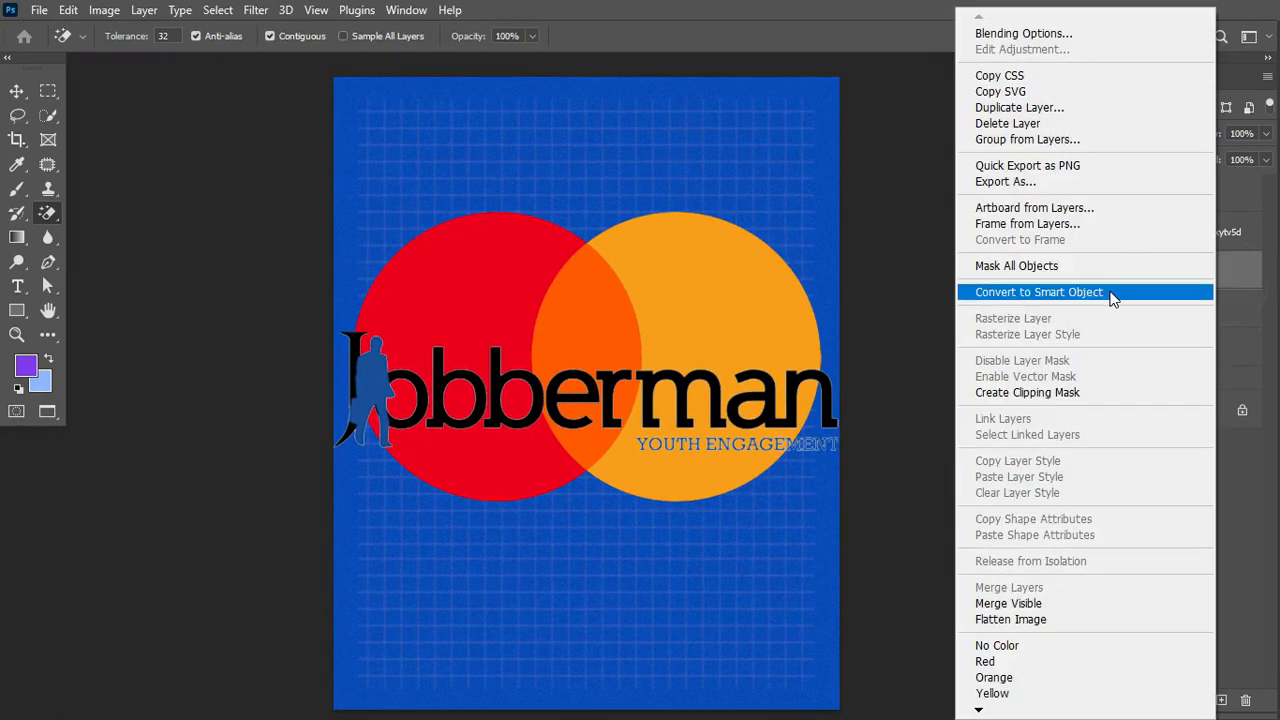
click(1034, 288)
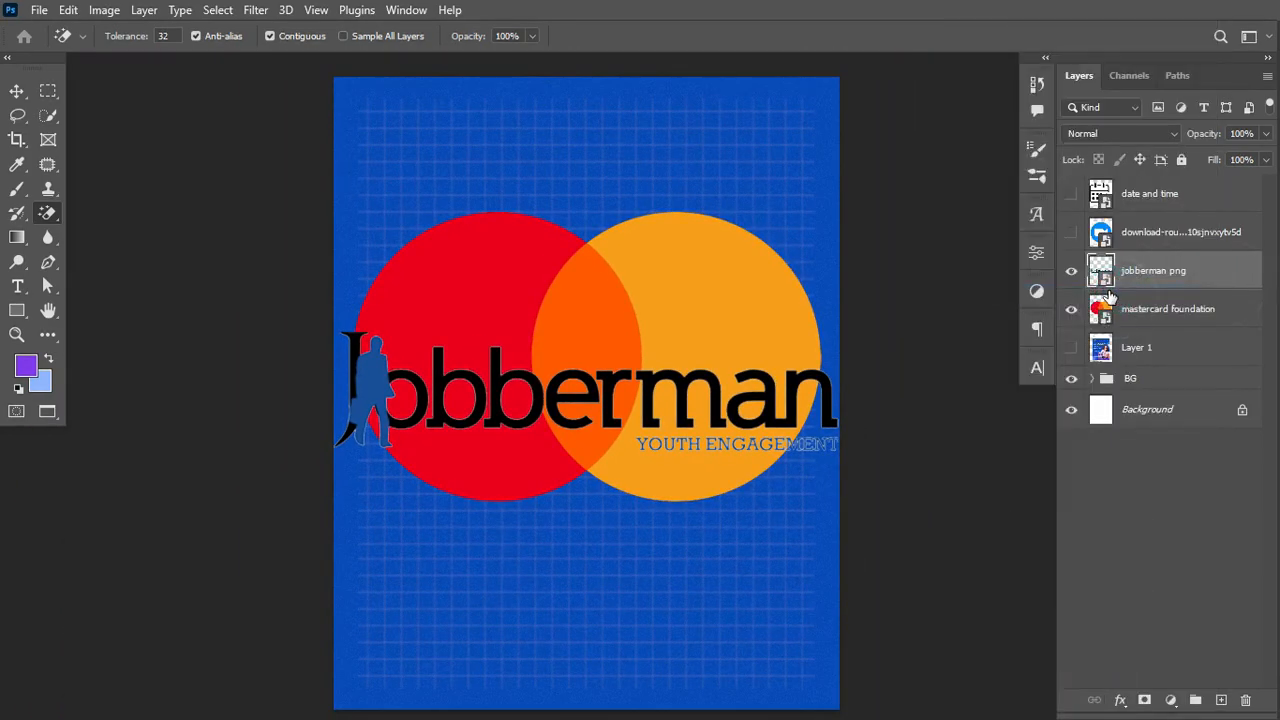
ctrl+click(1180, 312)
key(ctrl+t)
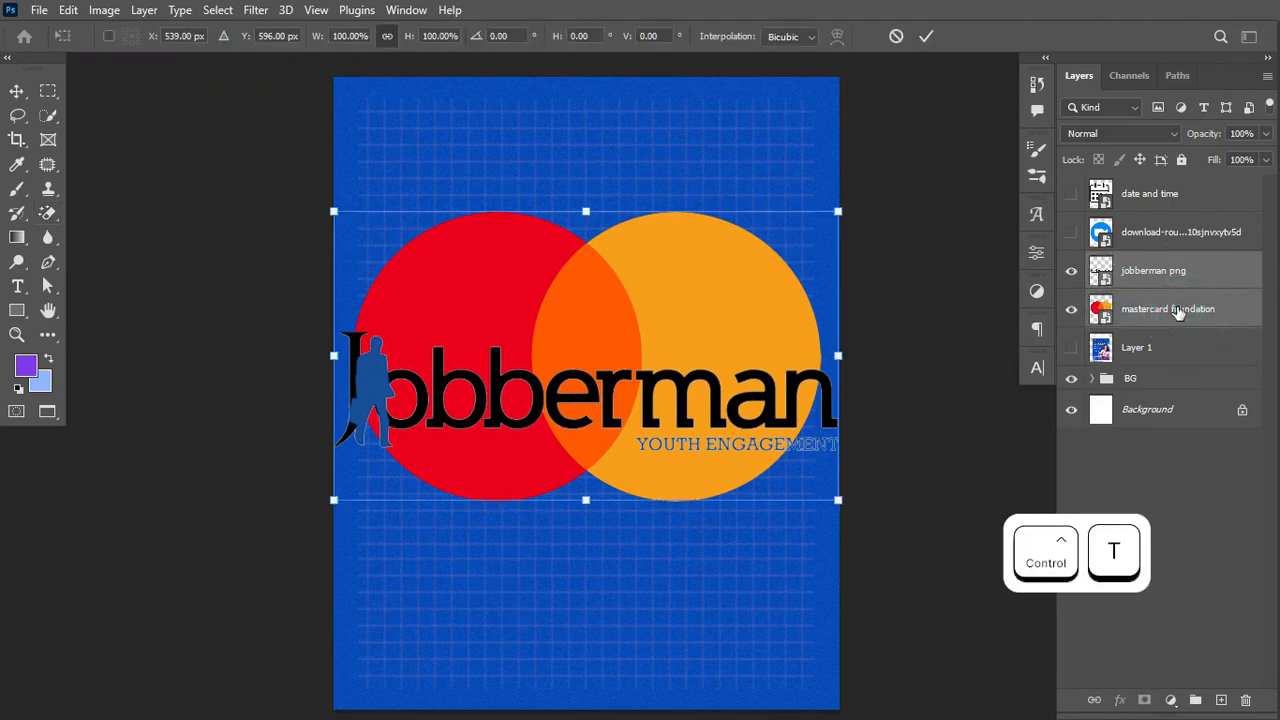
drag(838, 499, 406, 134)
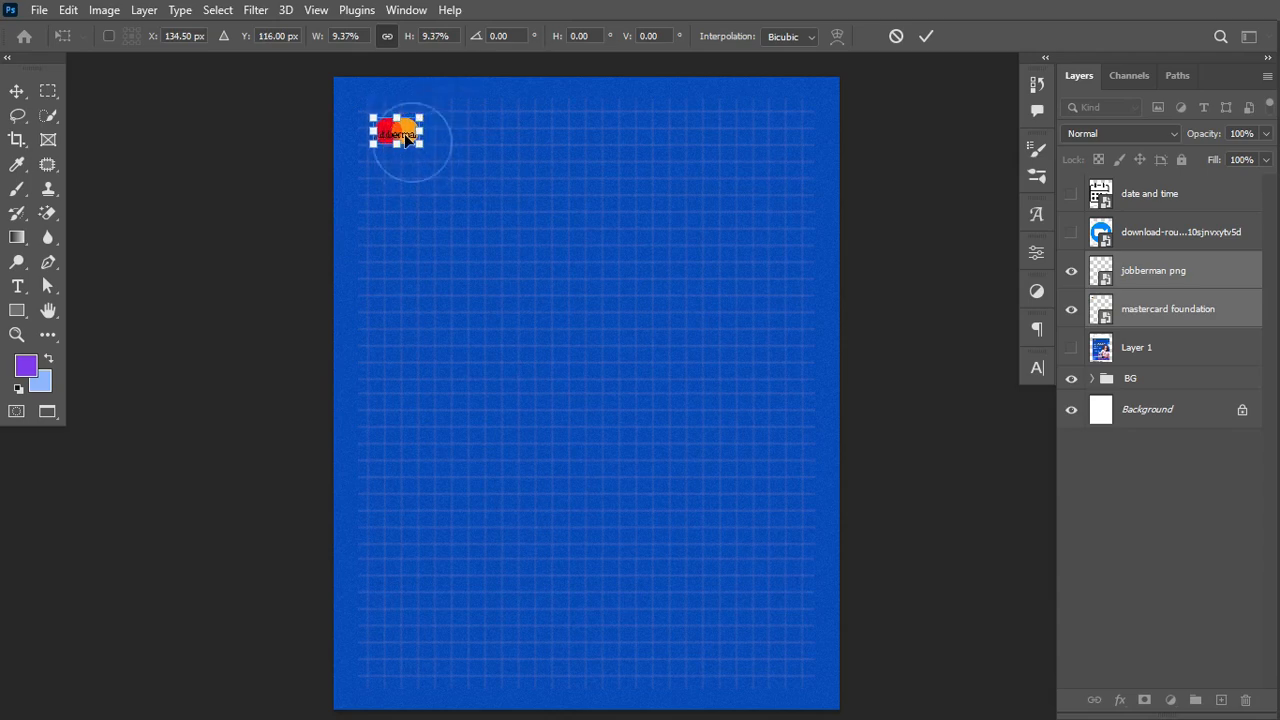
key(ctrl+Return)
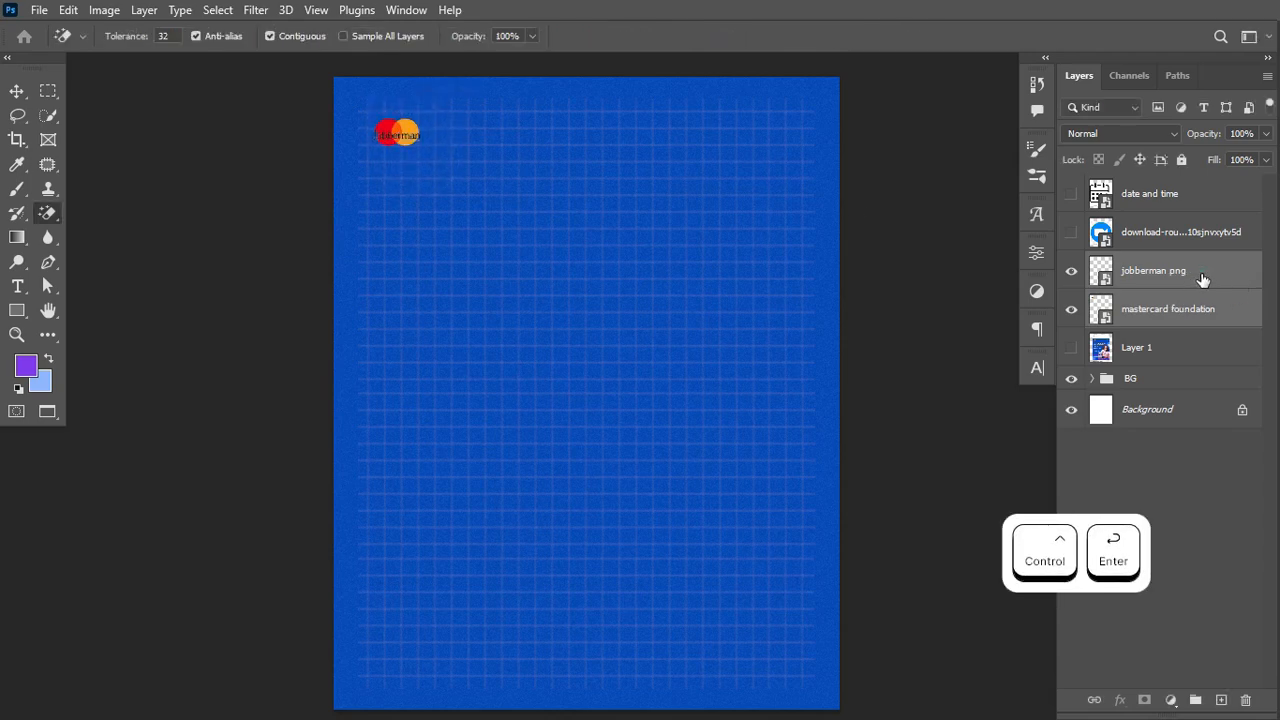
Step: Move the Jobberman logo alone to the flyer's top-right corner
click(1210, 280)
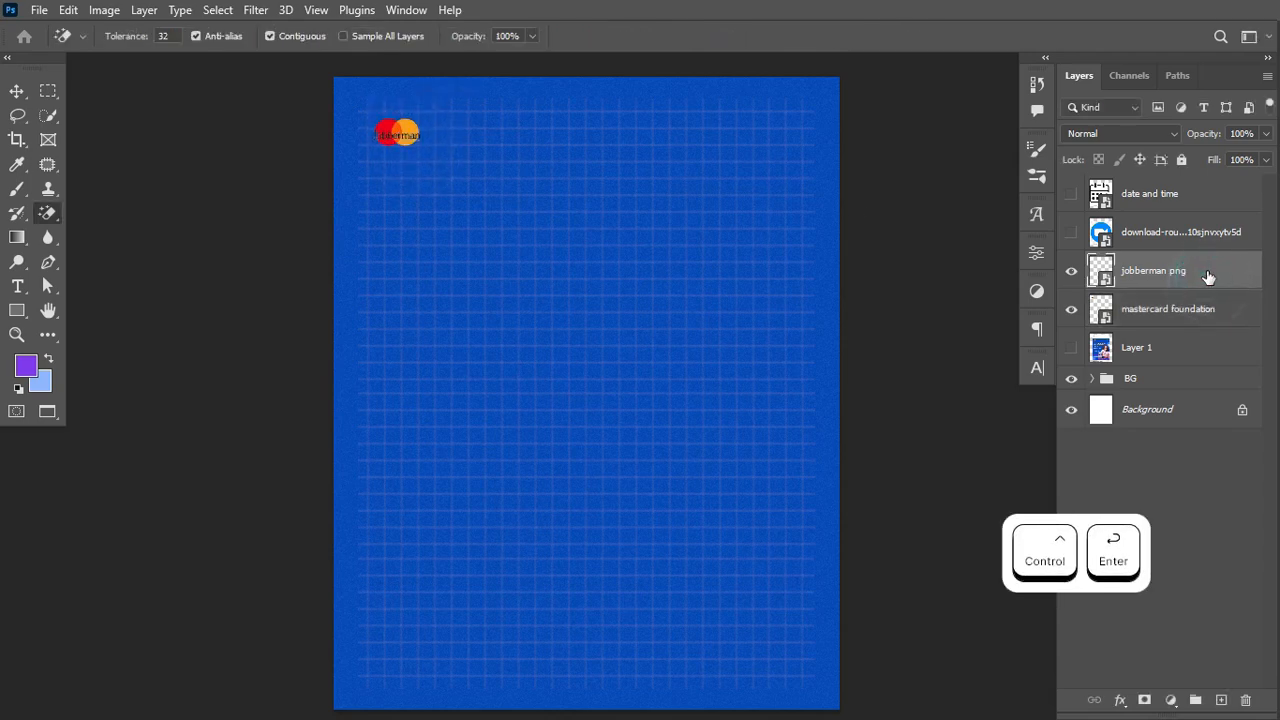
click(14, 93)
key(ctrl+t)
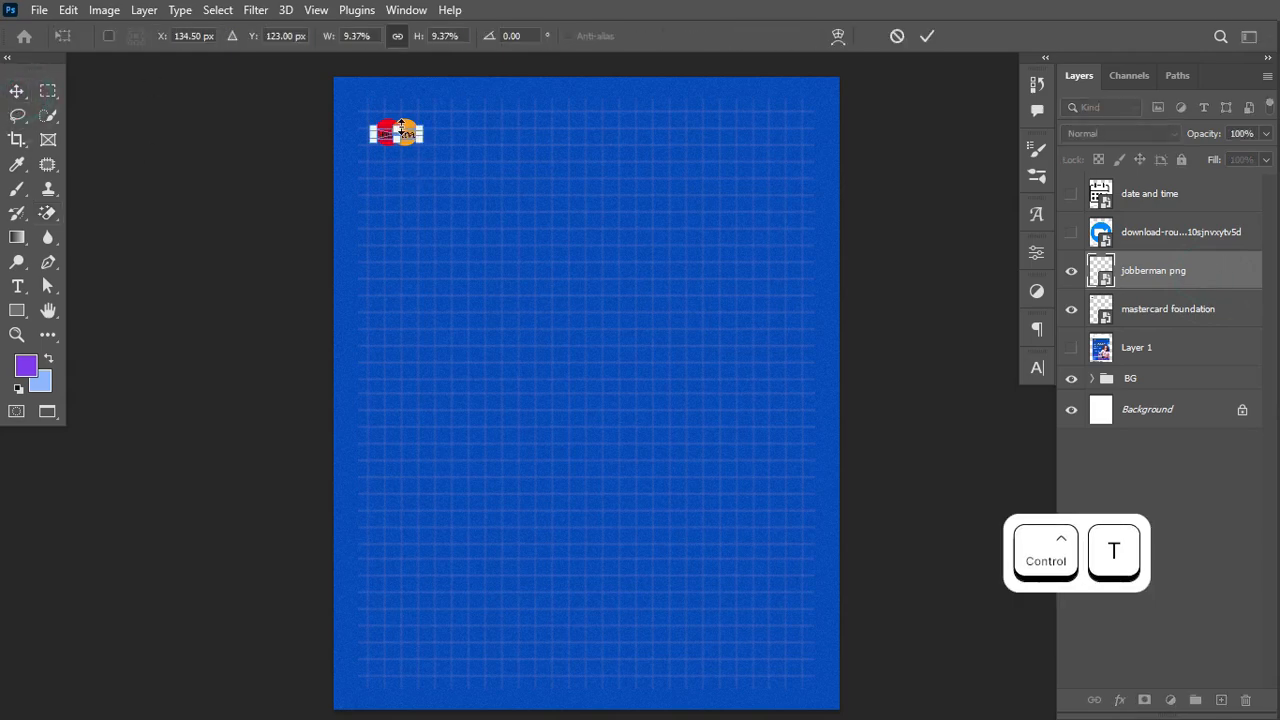
drag(415, 140, 783, 146)
key(ctrl+Return)
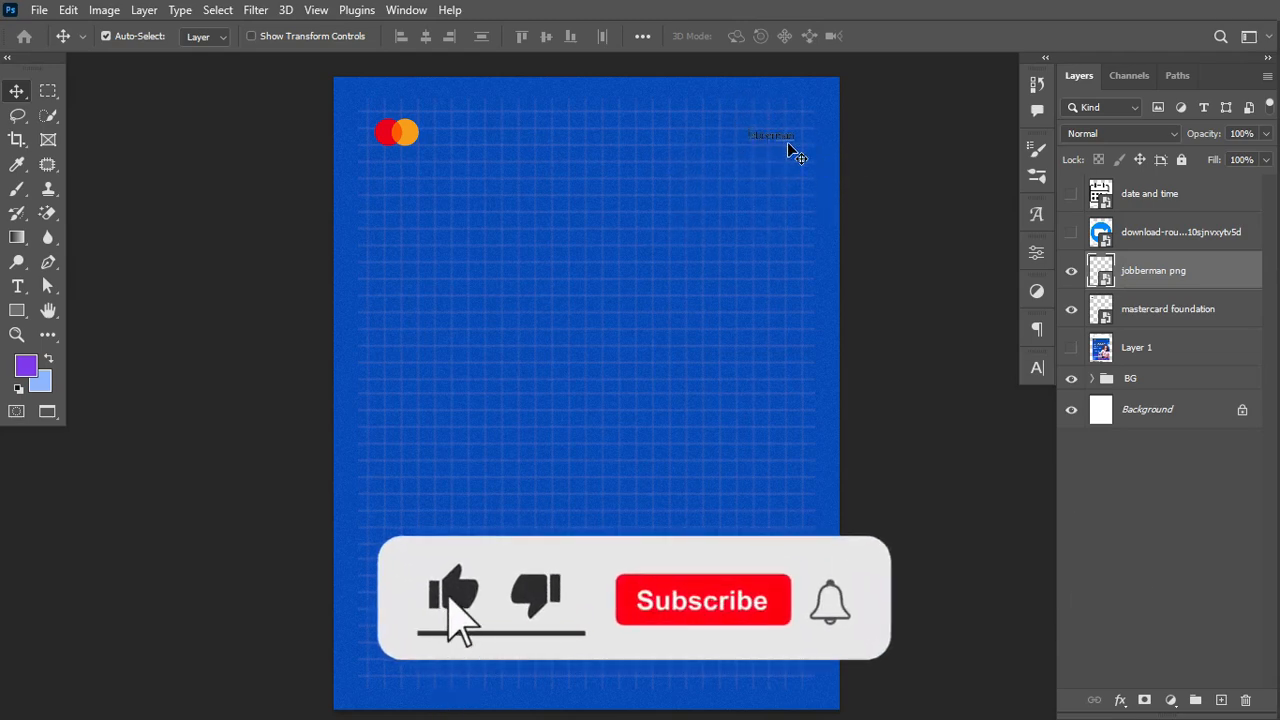
Step: Give the jobberman png layer a white Color Overlay layer style
click(1231, 278)
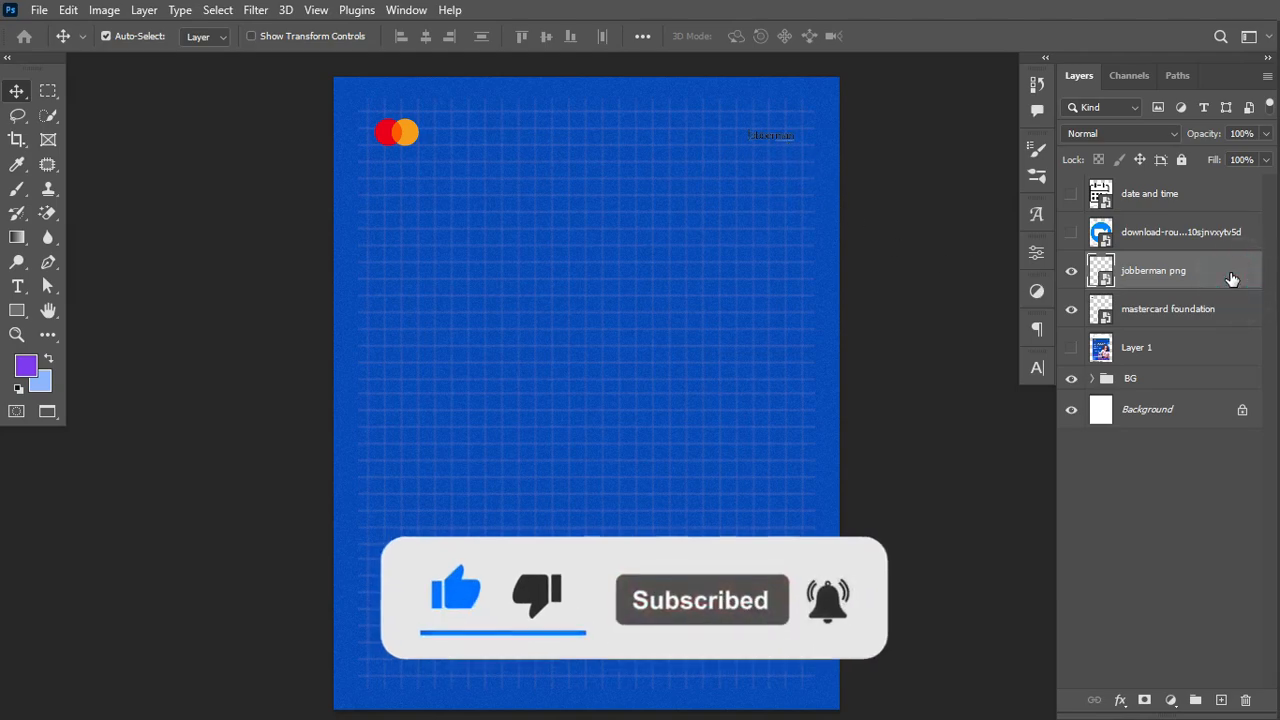
double_click(1231, 278)
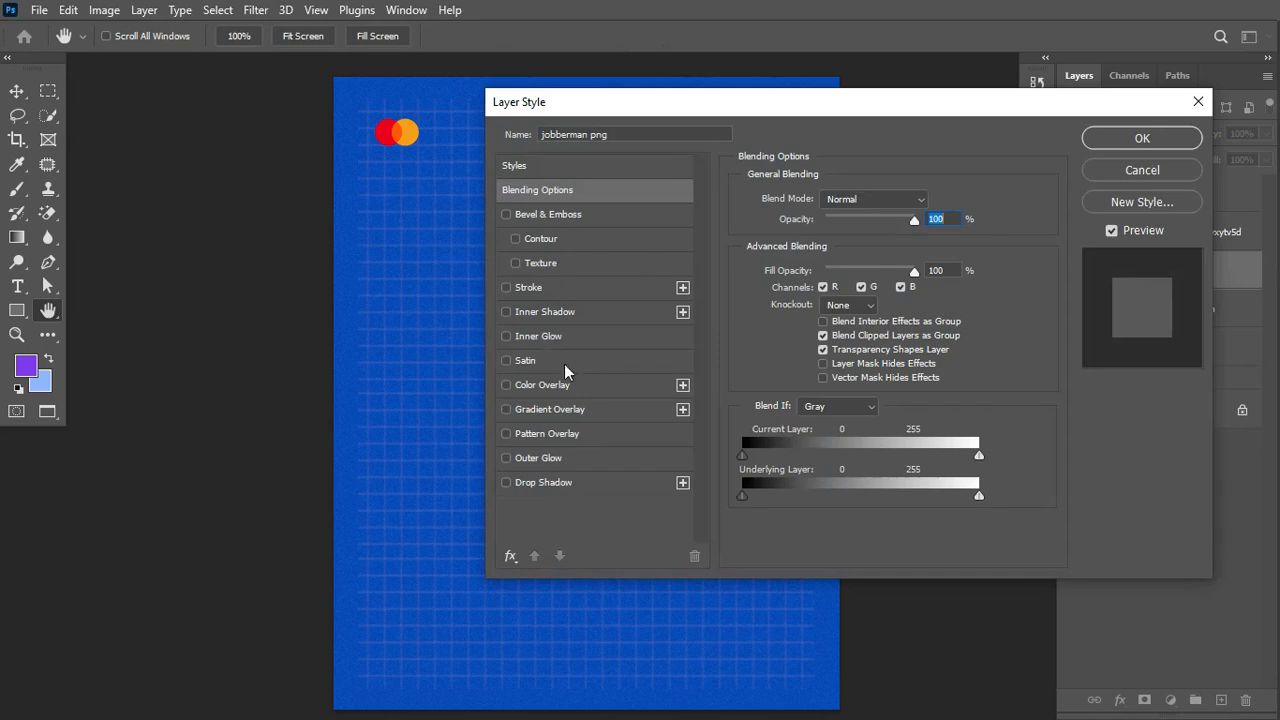
click(536, 388)
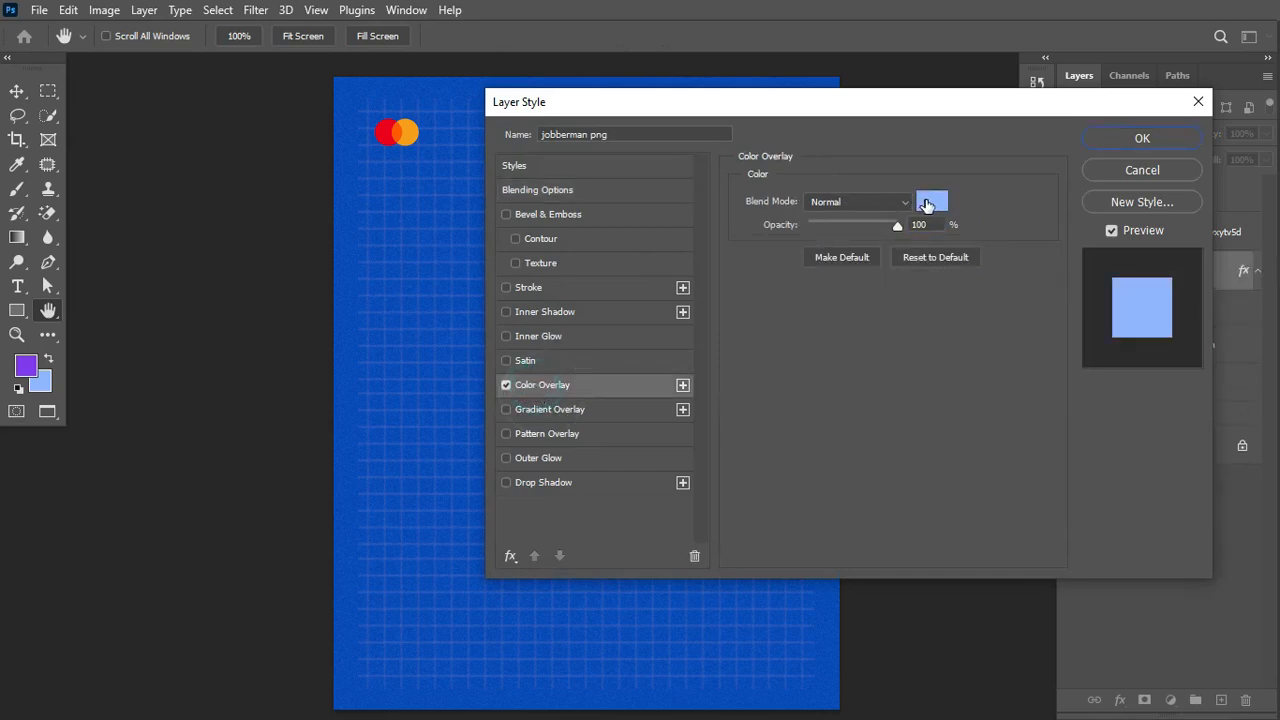
click(928, 203)
drag(779, 392, 762, 356)
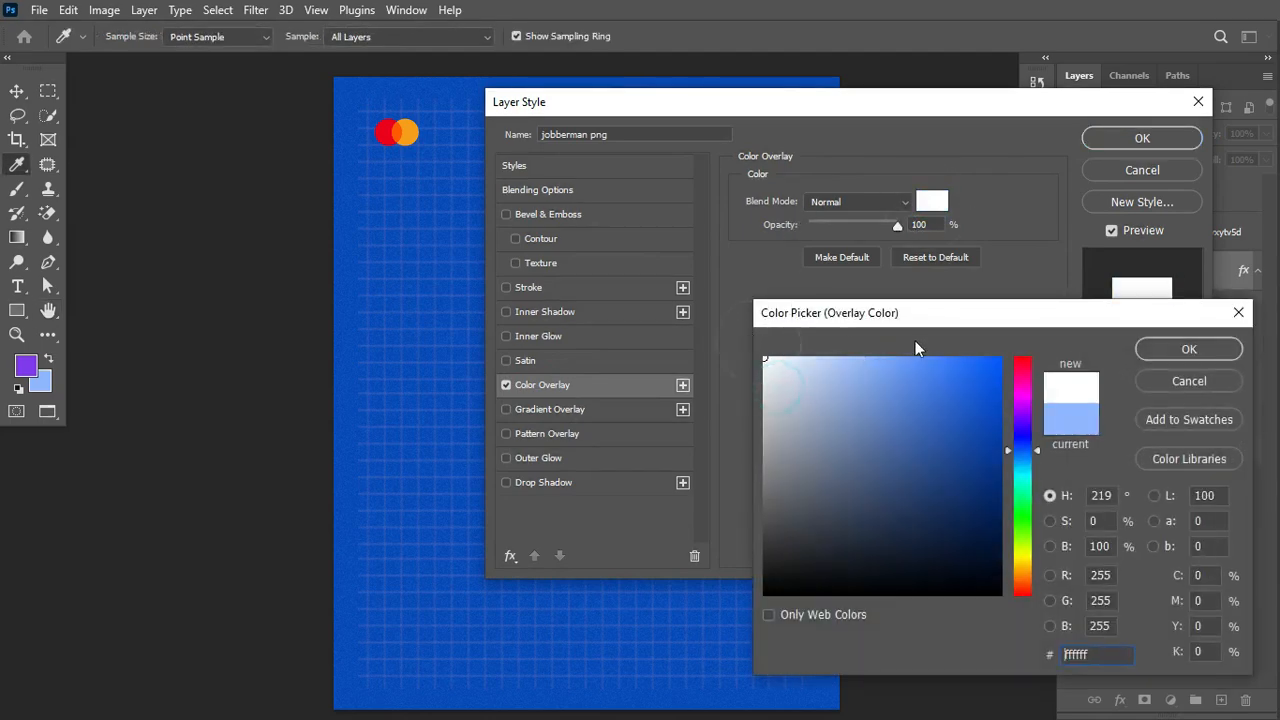
click(1188, 347)
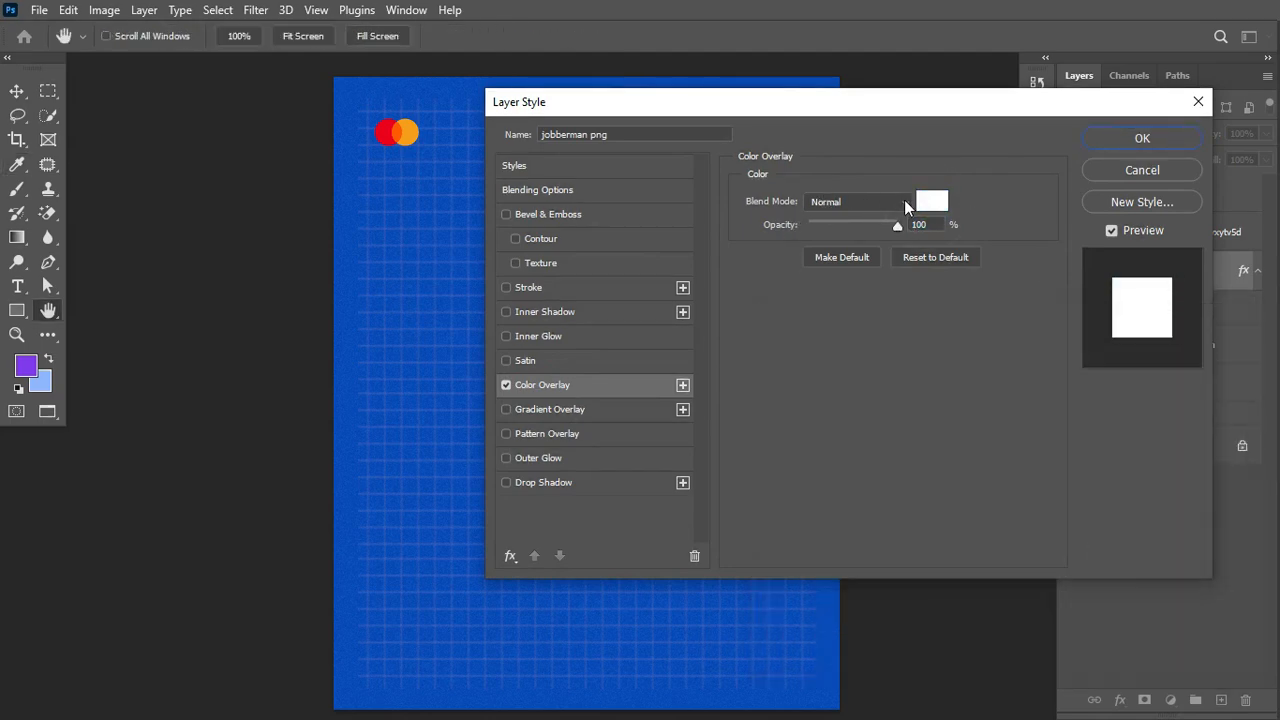
click(1120, 138)
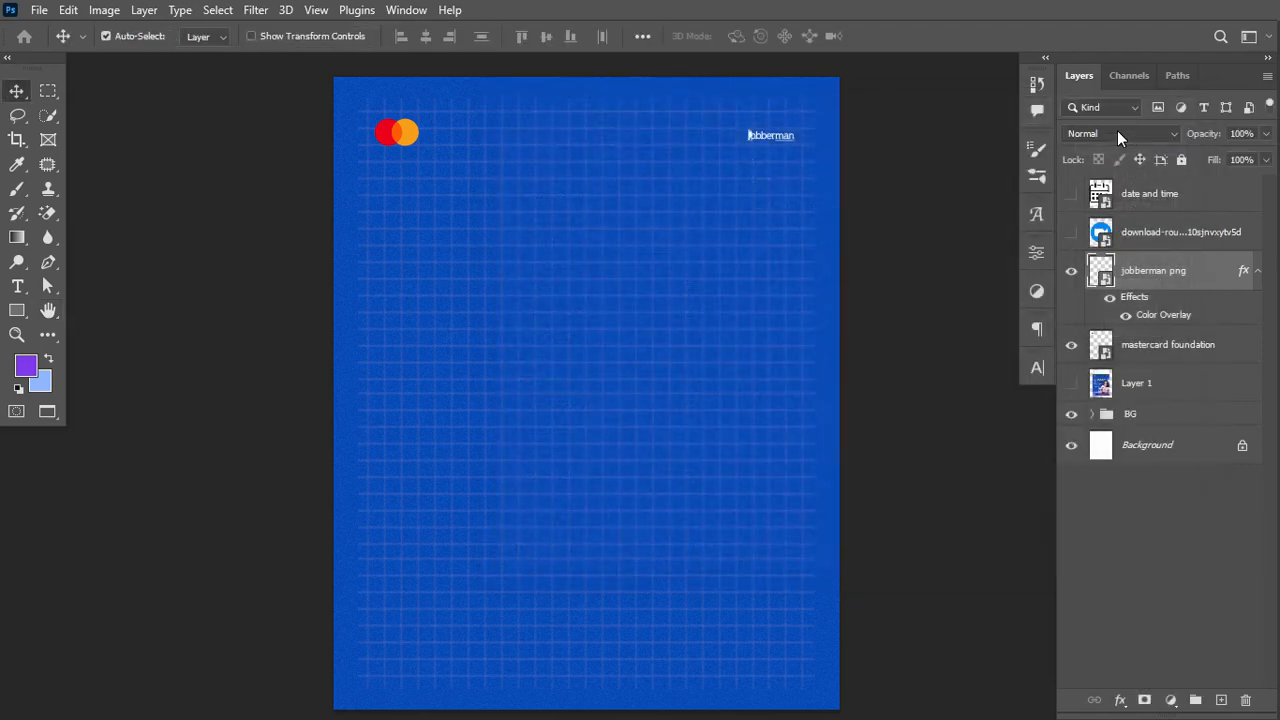
Step: Enlarge the white Jobberman logo slightly with Free Transform
key(ctrl+t)
drag(737, 148, 731, 154)
key(ctrl+Return)
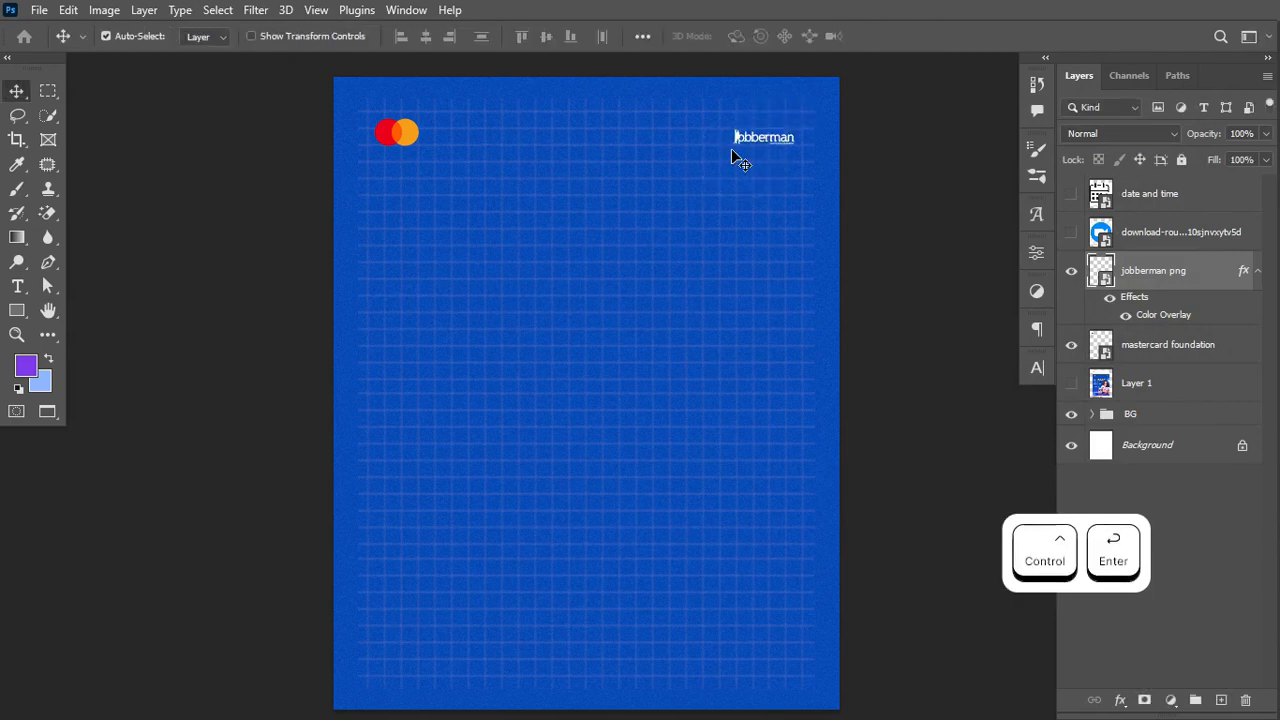
Step: Add a two-line 'mastercard' / 'foundation' text layer and colour it white
click(17, 286)
click(391, 220)
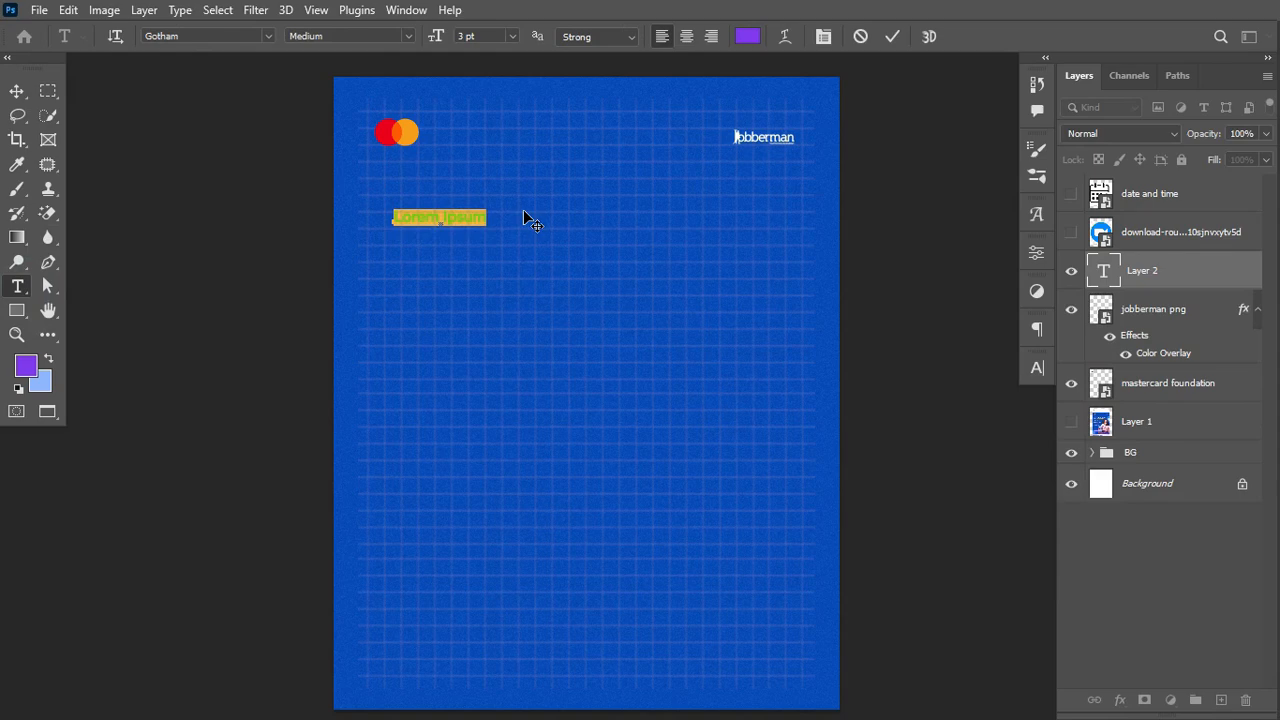
text(mastercard)
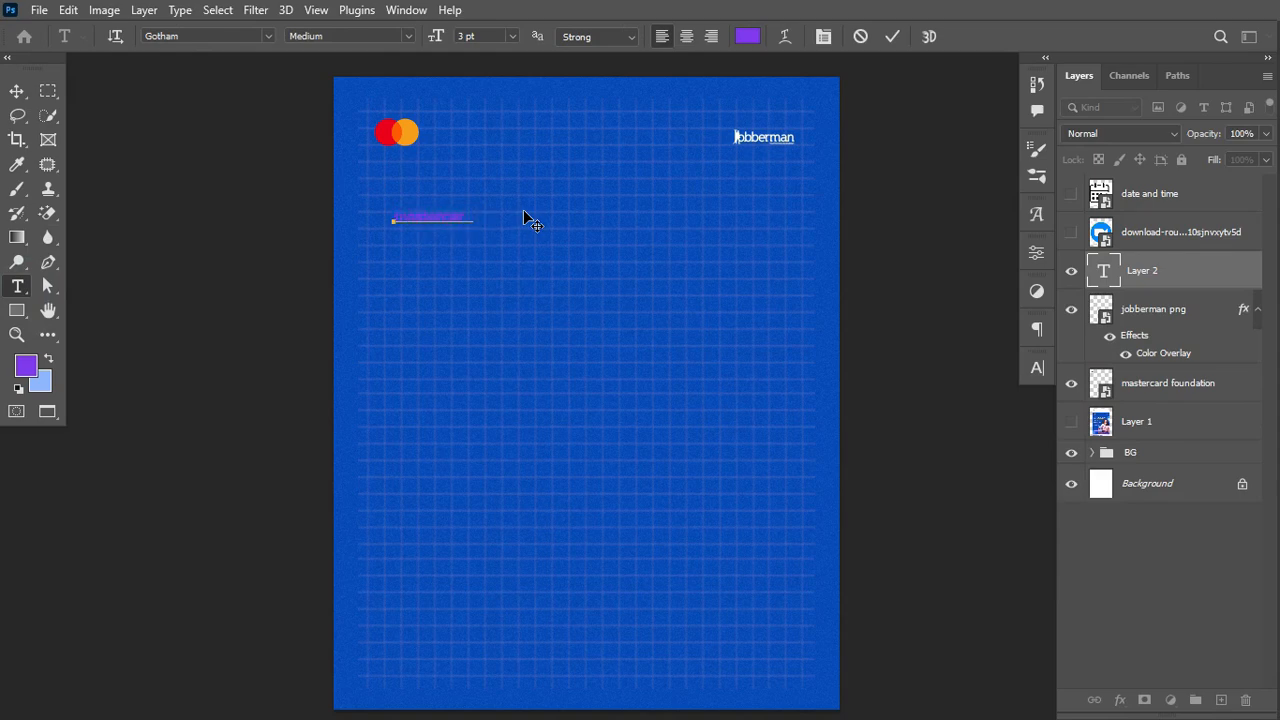
key(Return)
text(foundation)
key(ctrl+Return)
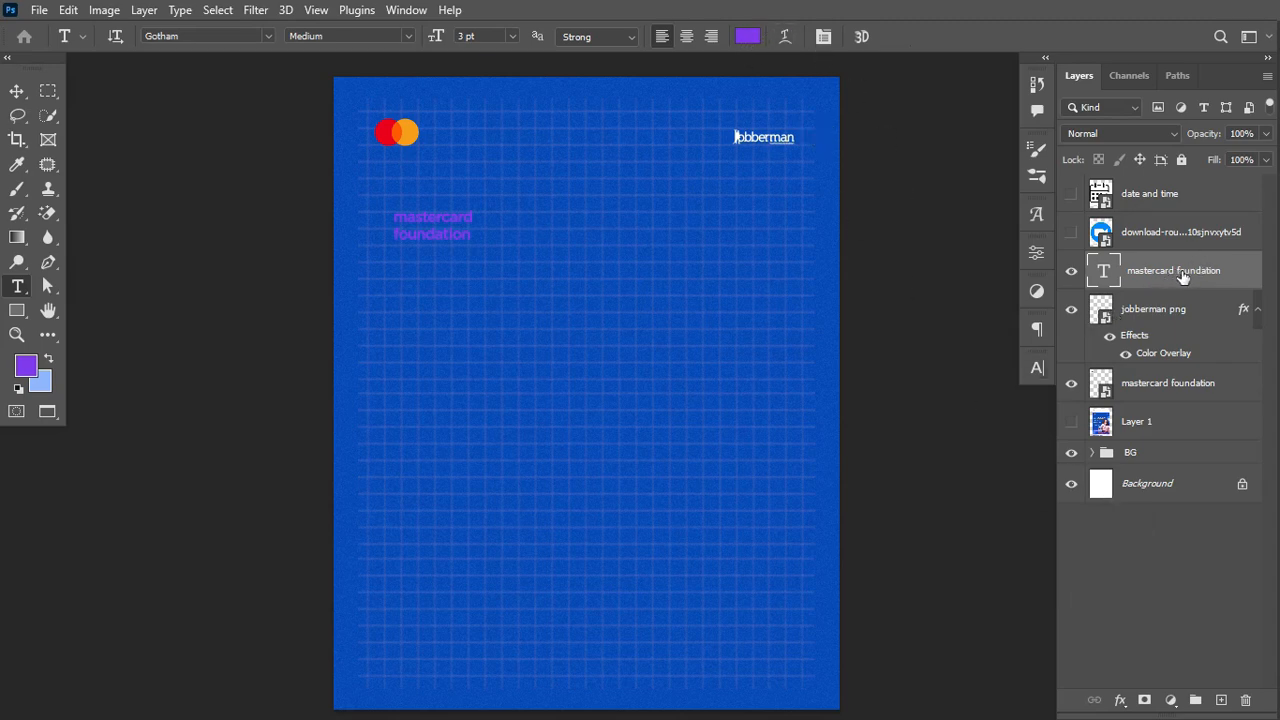
click(752, 40)
drag(800, 374, 766, 361)
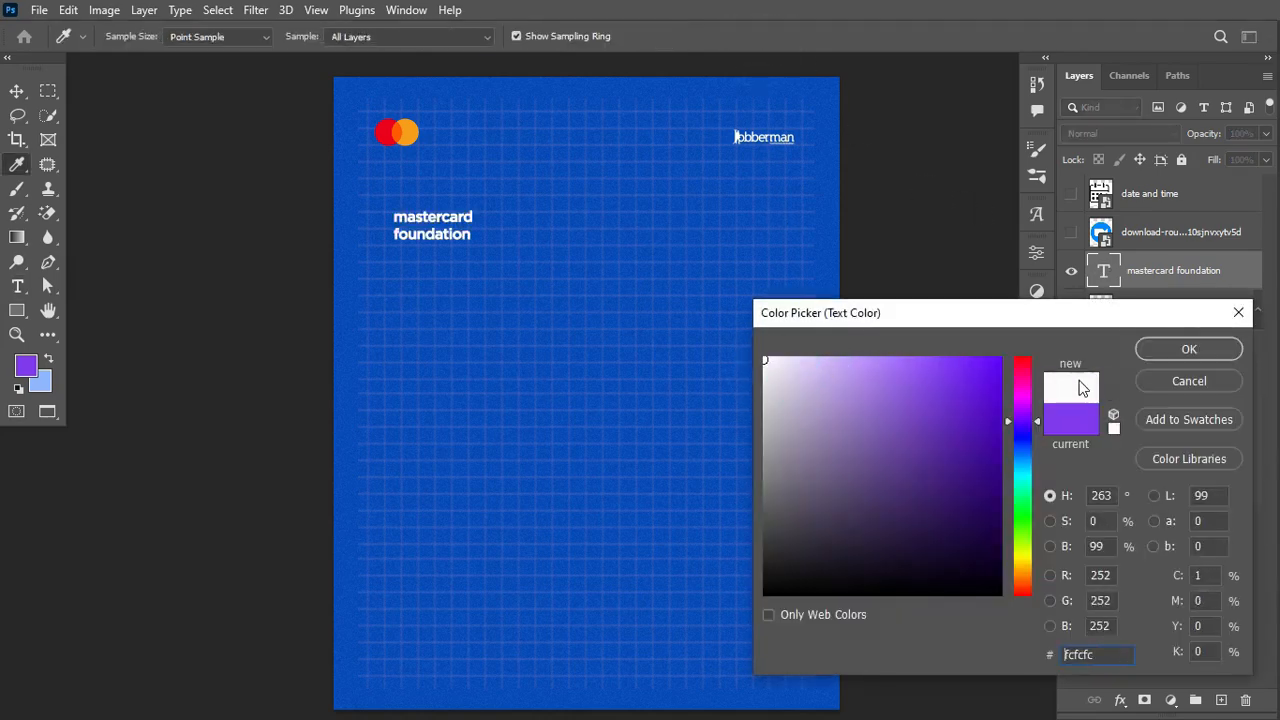
click(1170, 350)
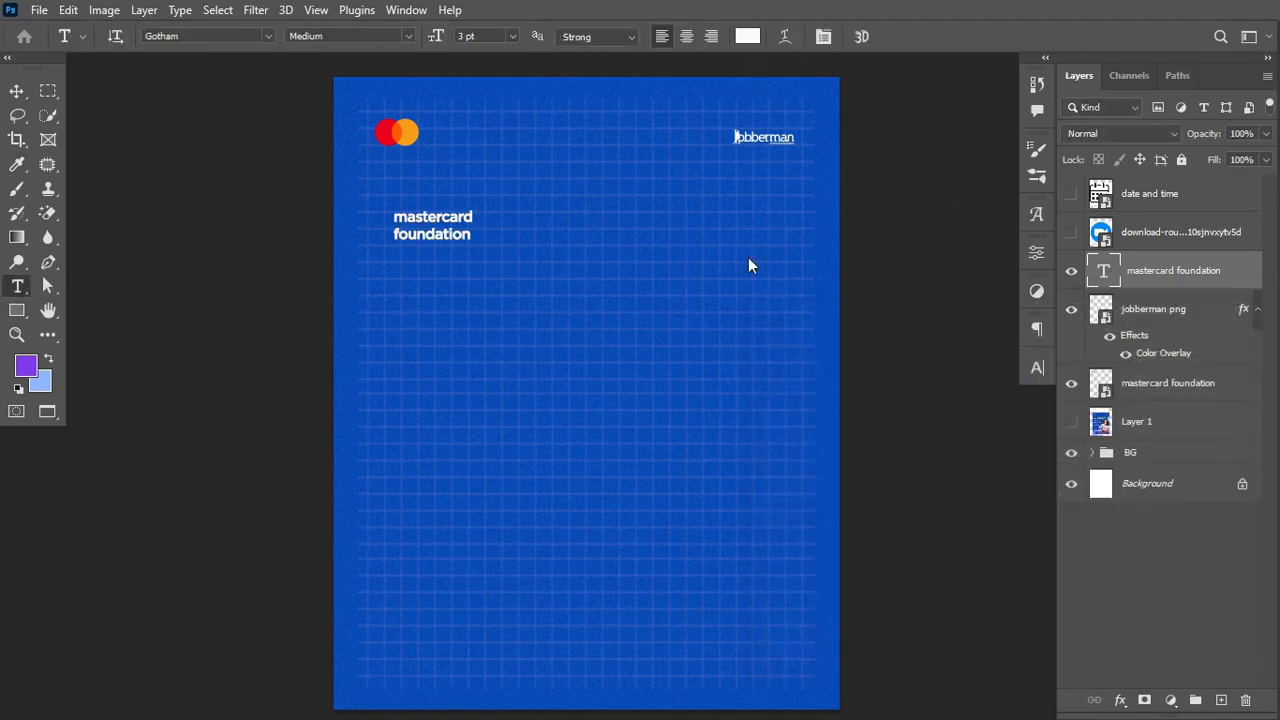
Step: Set the text's font style to Gotham Book
click(1035, 370)
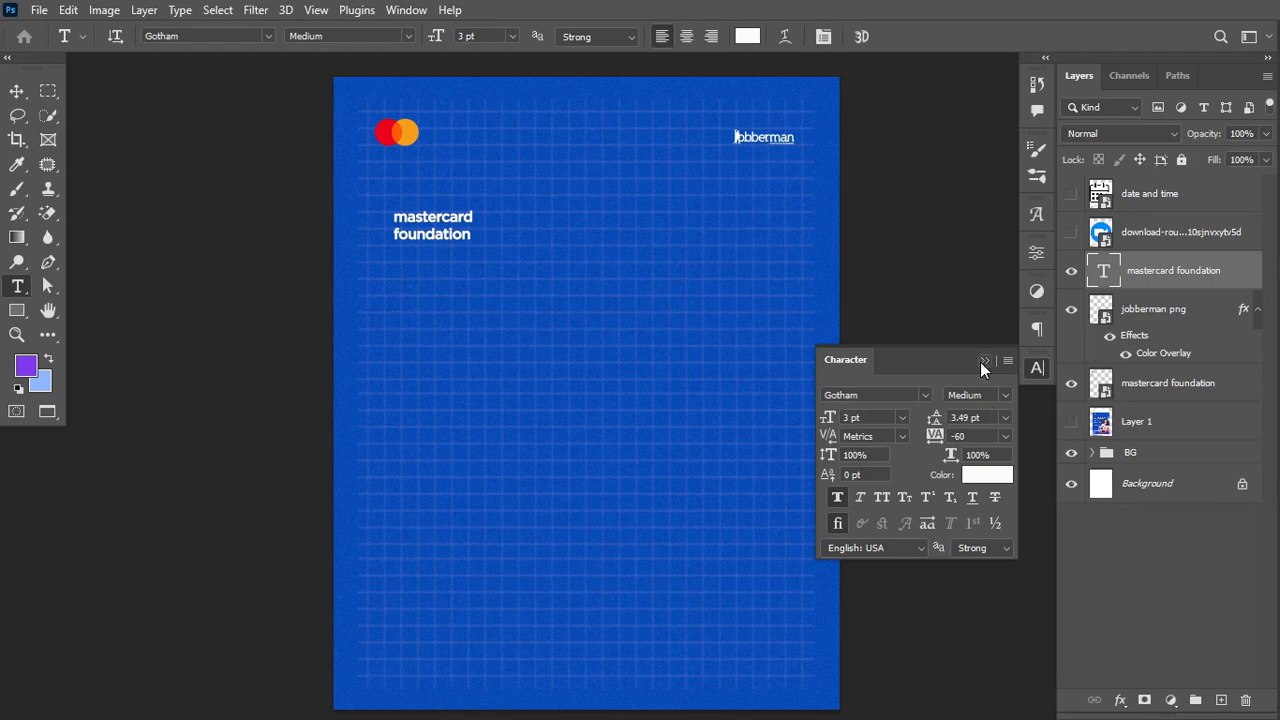
click(1005, 395)
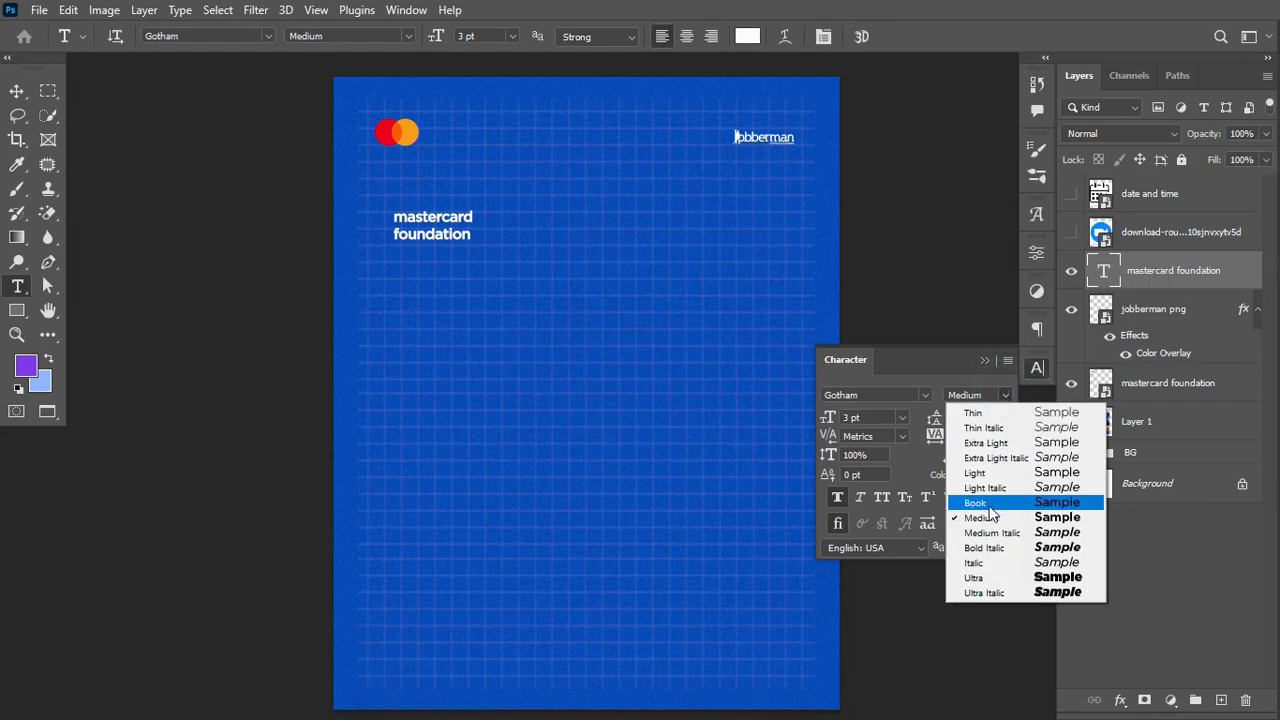
click(868, 397)
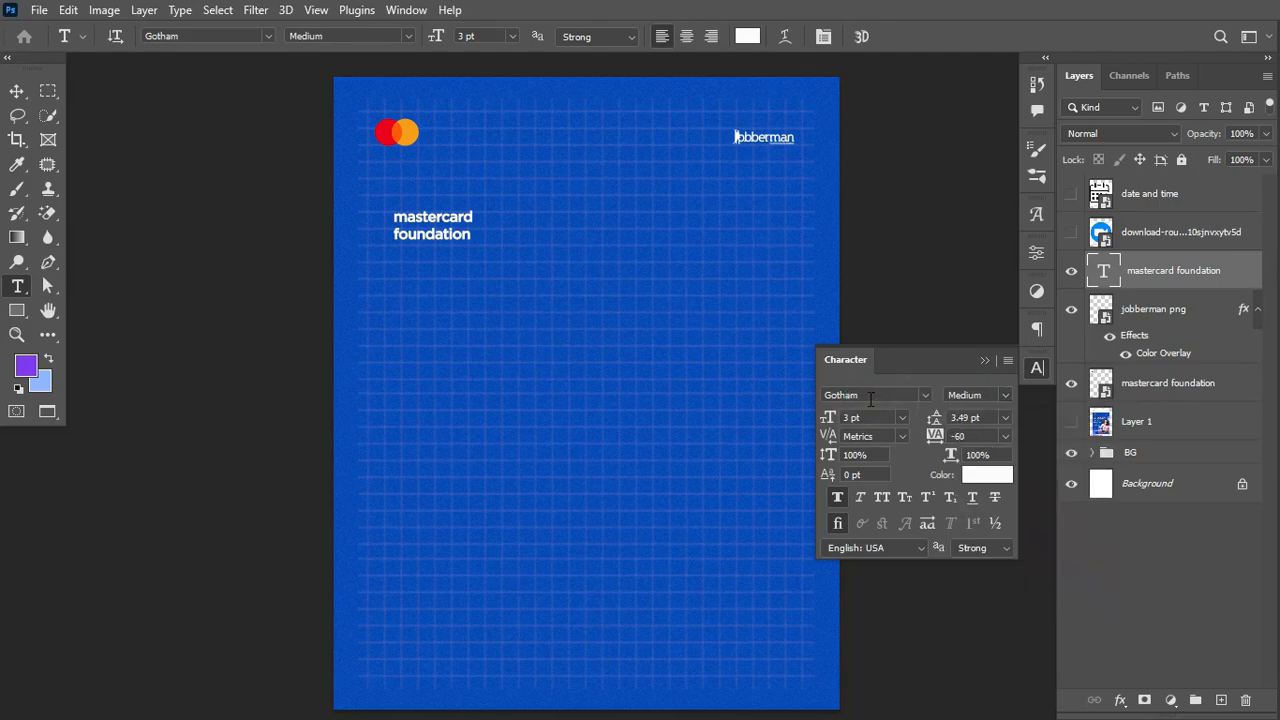
click(980, 395)
click(975, 507)
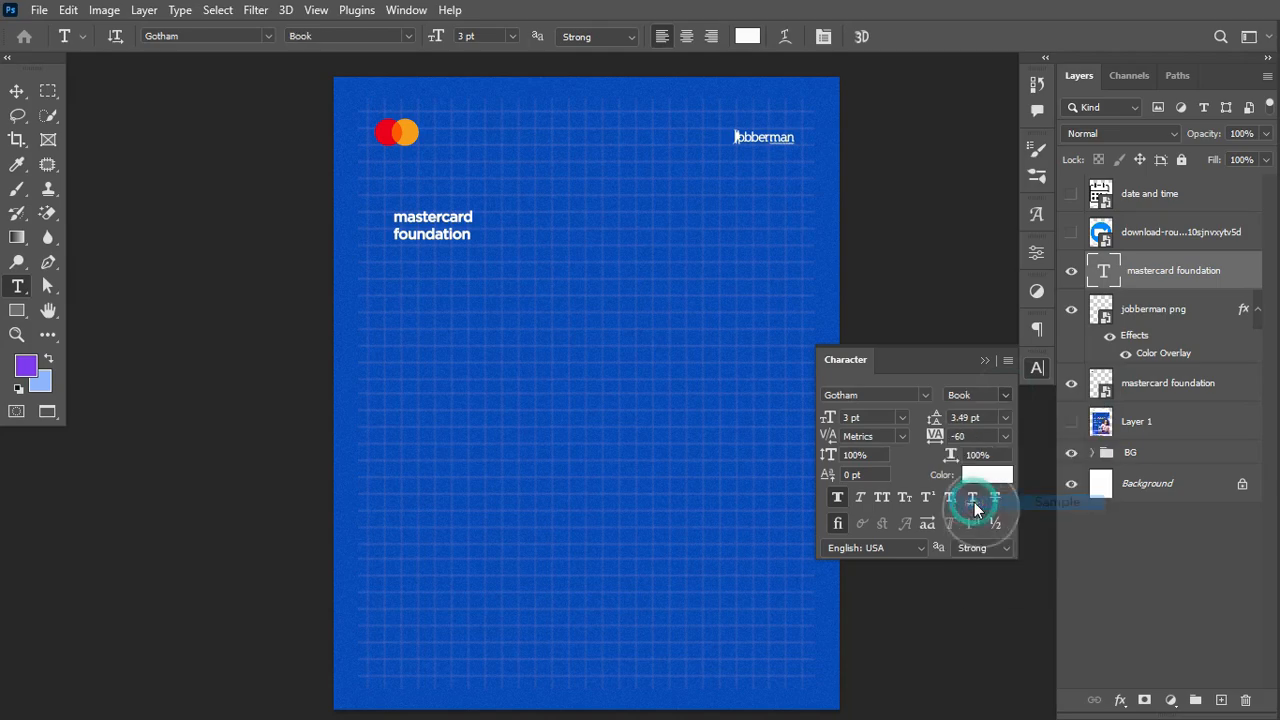
click(986, 358)
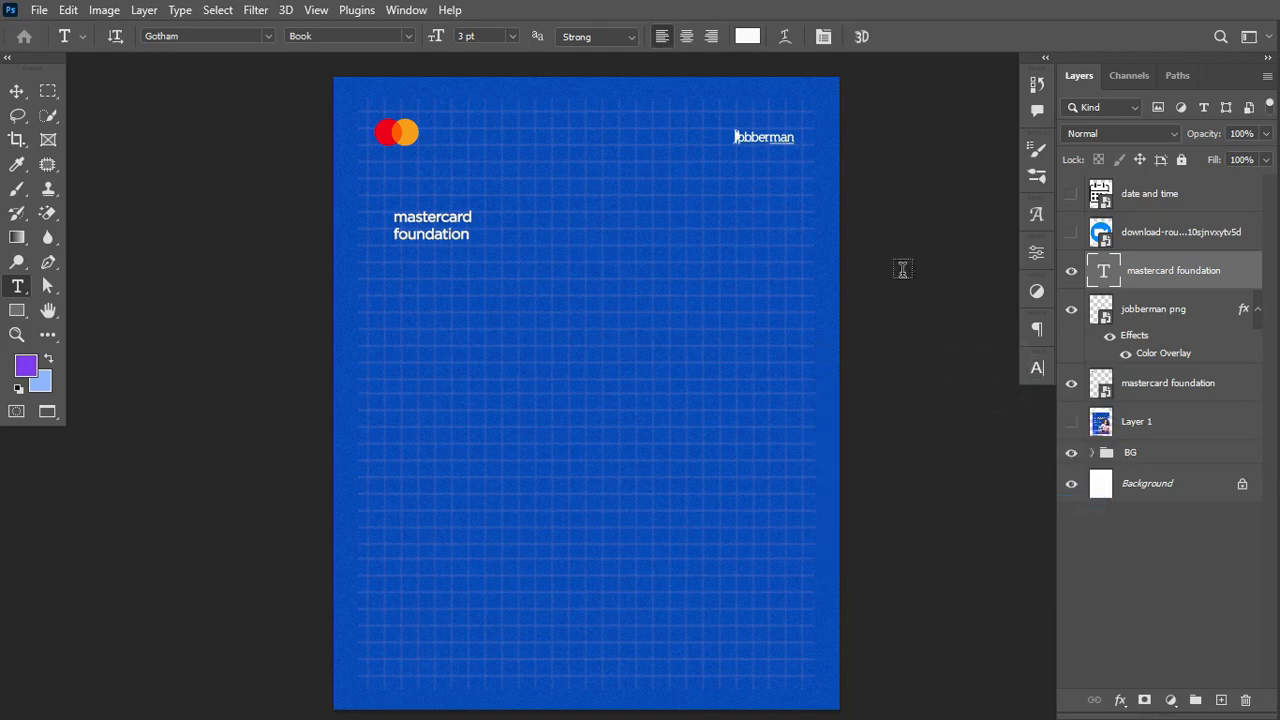
Step: Scale the mastercard foundation text down to about 40%
key(ctrl+t)
drag(470, 243, 421, 232)
key(ctrl+Return)
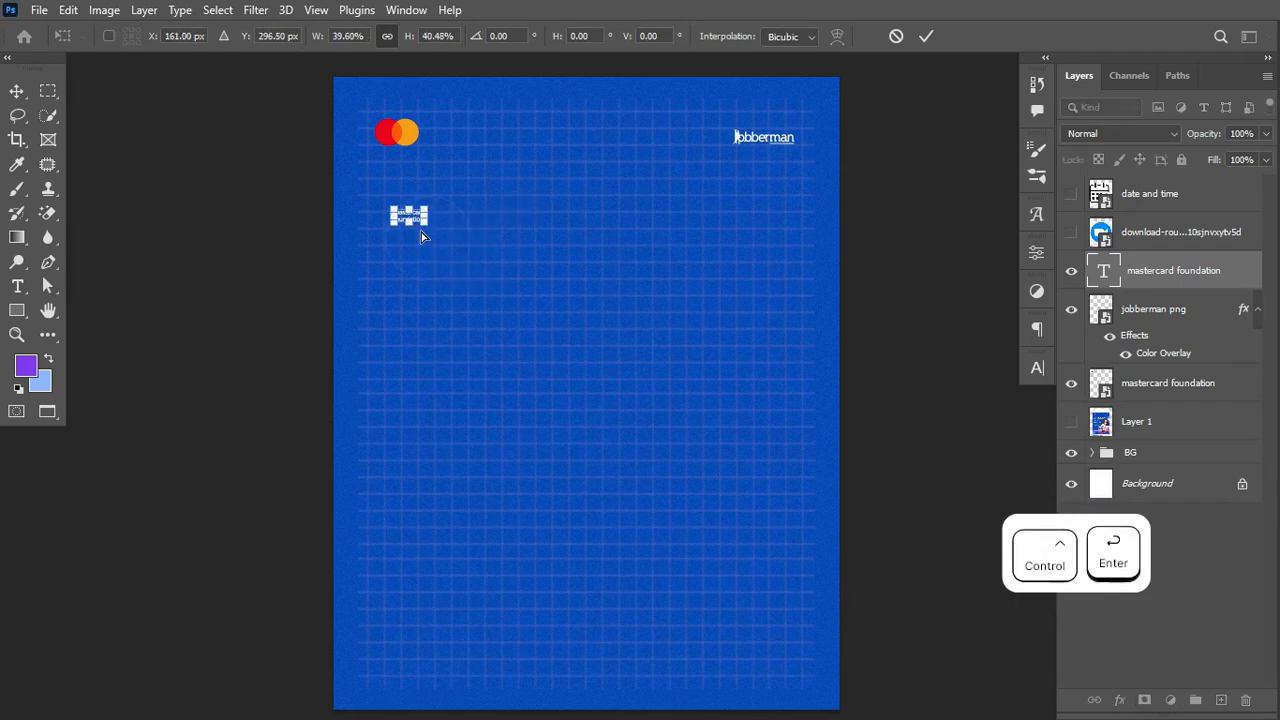
Step: Move the mastercard foundation text just below the Mastercard logo
click(16, 90)
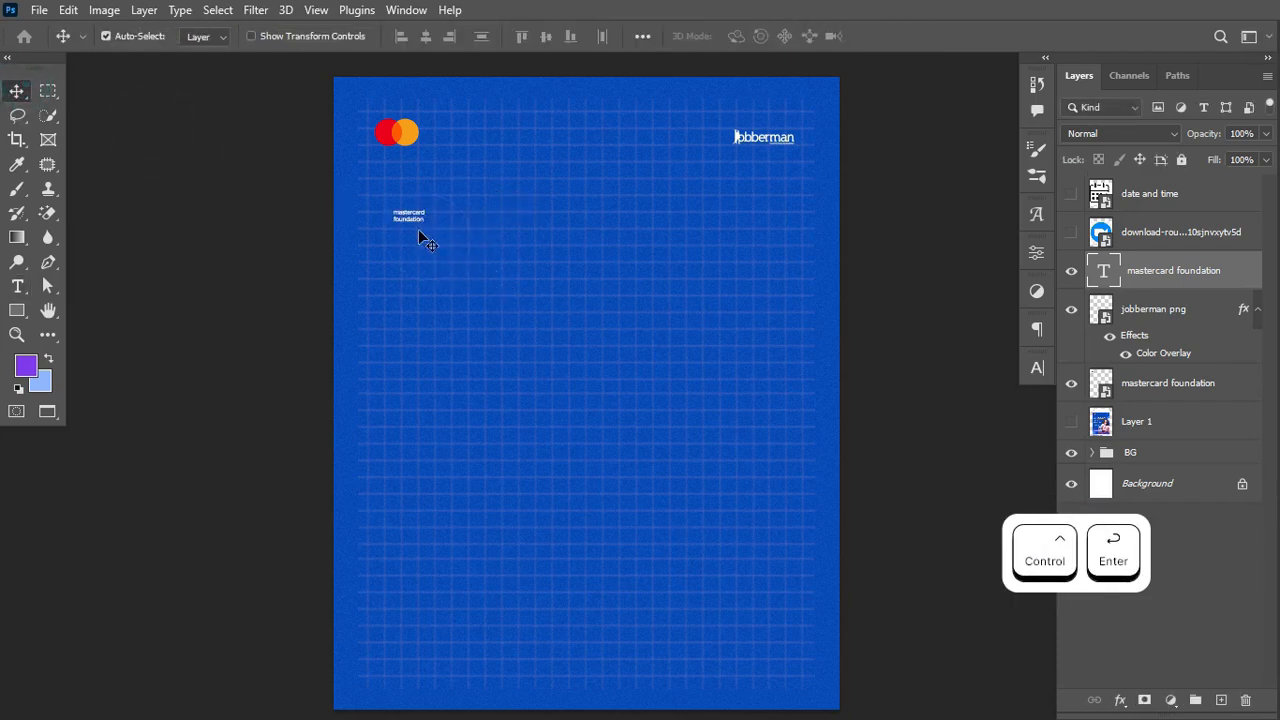
drag(418, 222, 418, 171)
key(ctrl+t)
key(ctrl+Return)
key(Return)
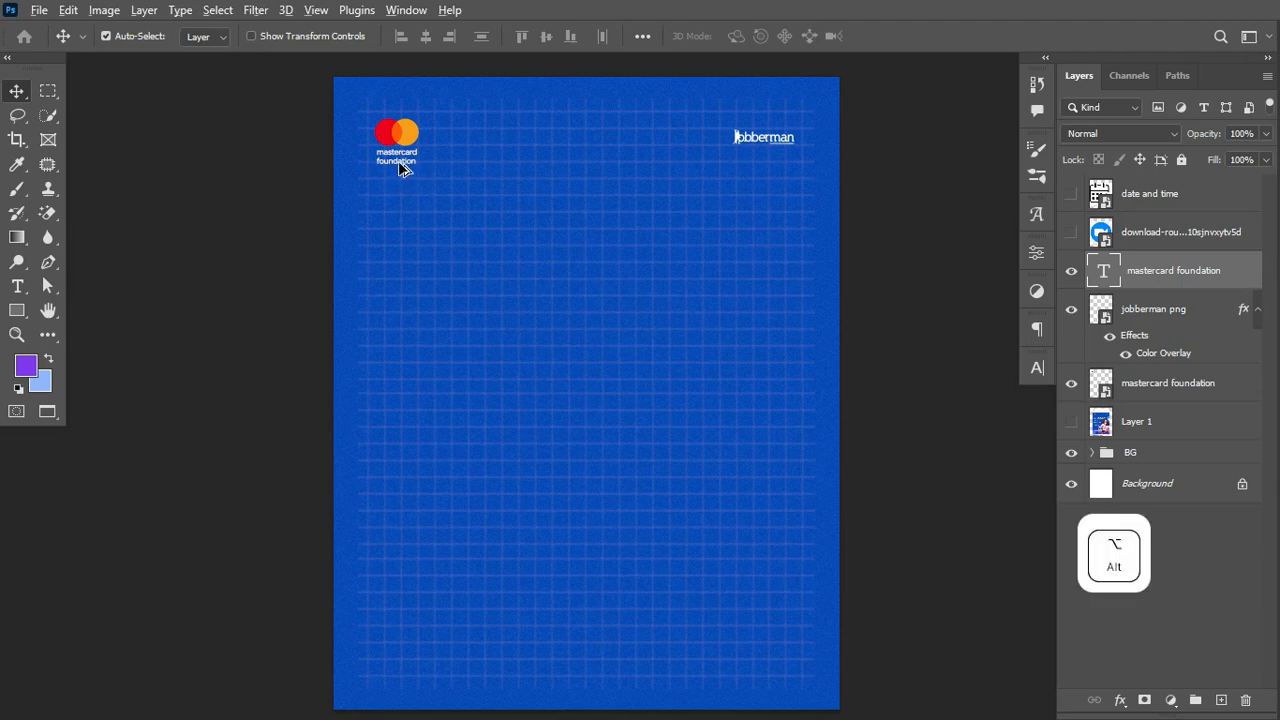
Step: Alt-drag a copy of the caption and retype it as 'In partnership with'
alt+click(400, 167)
drag(400, 167, 531, 172)
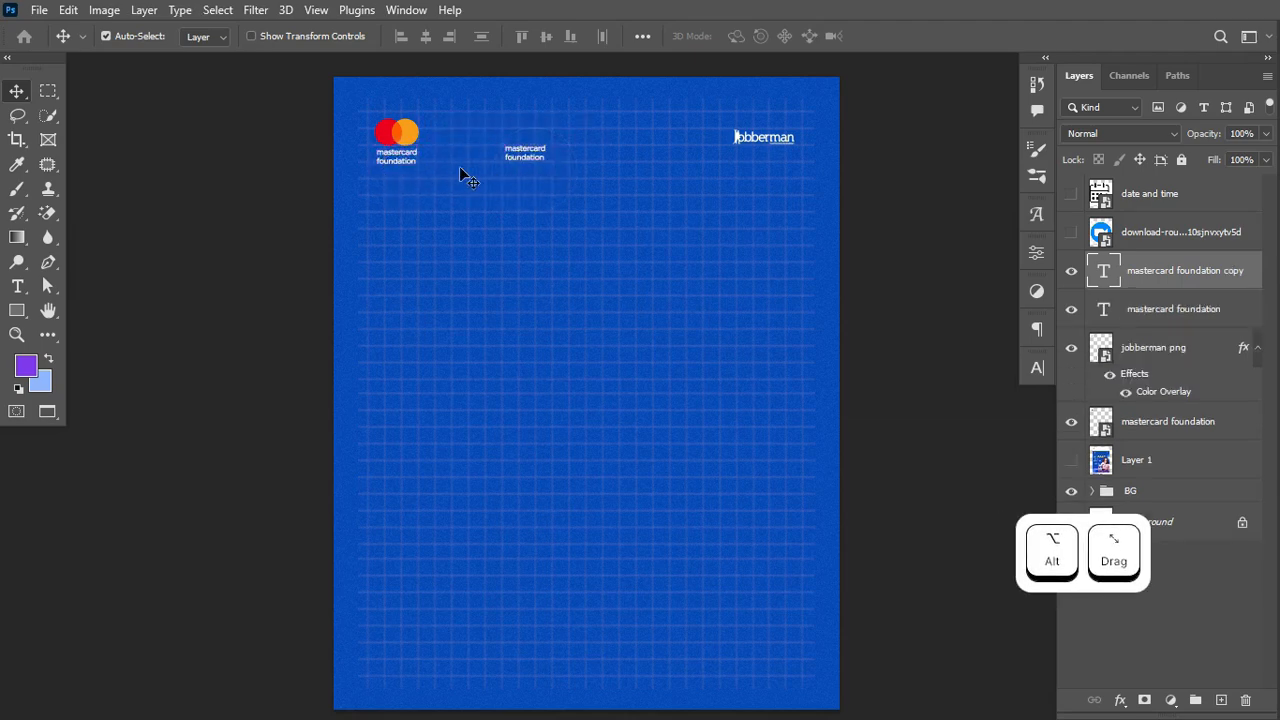
key(t)
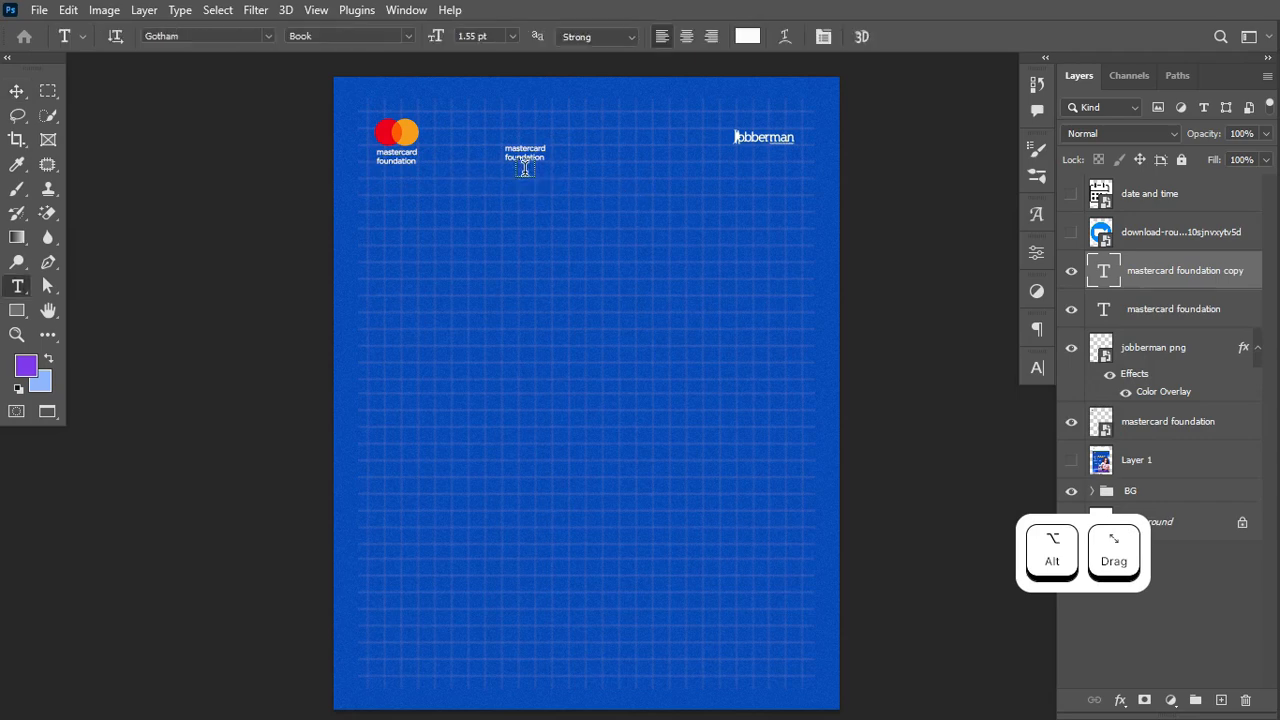
click(522, 152)
key(ctrl+a)
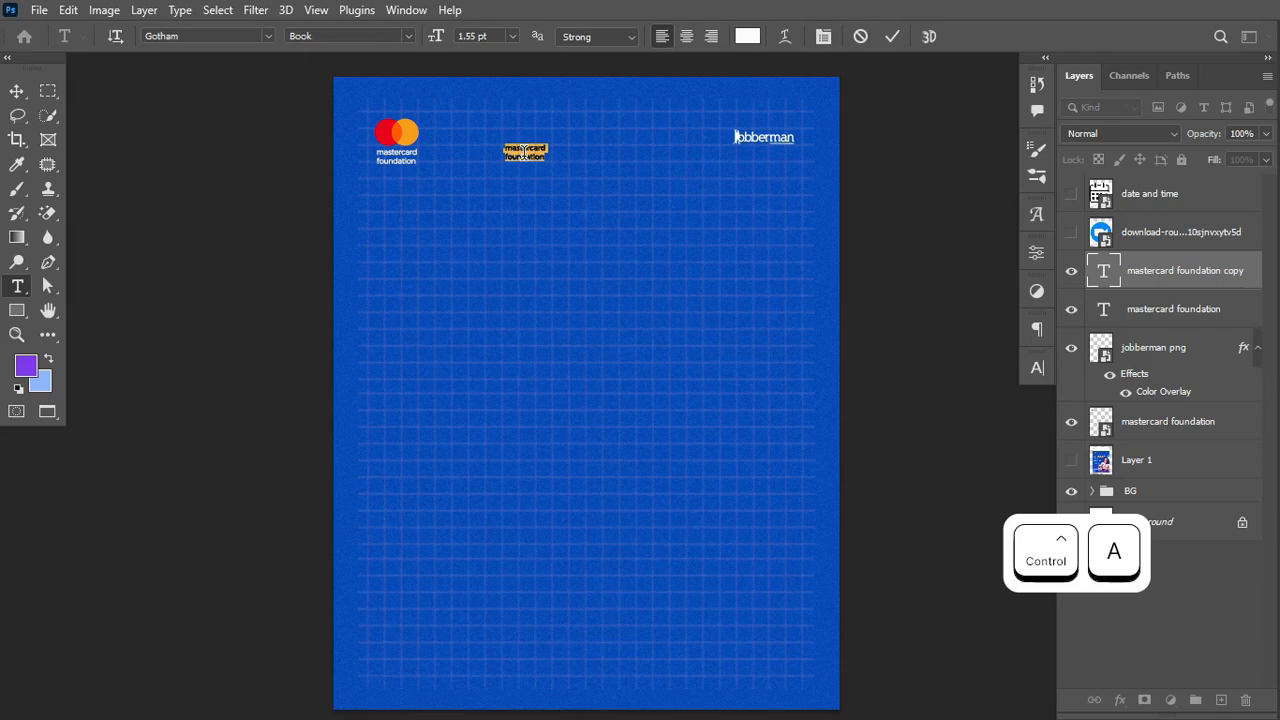
key(BackSpace)
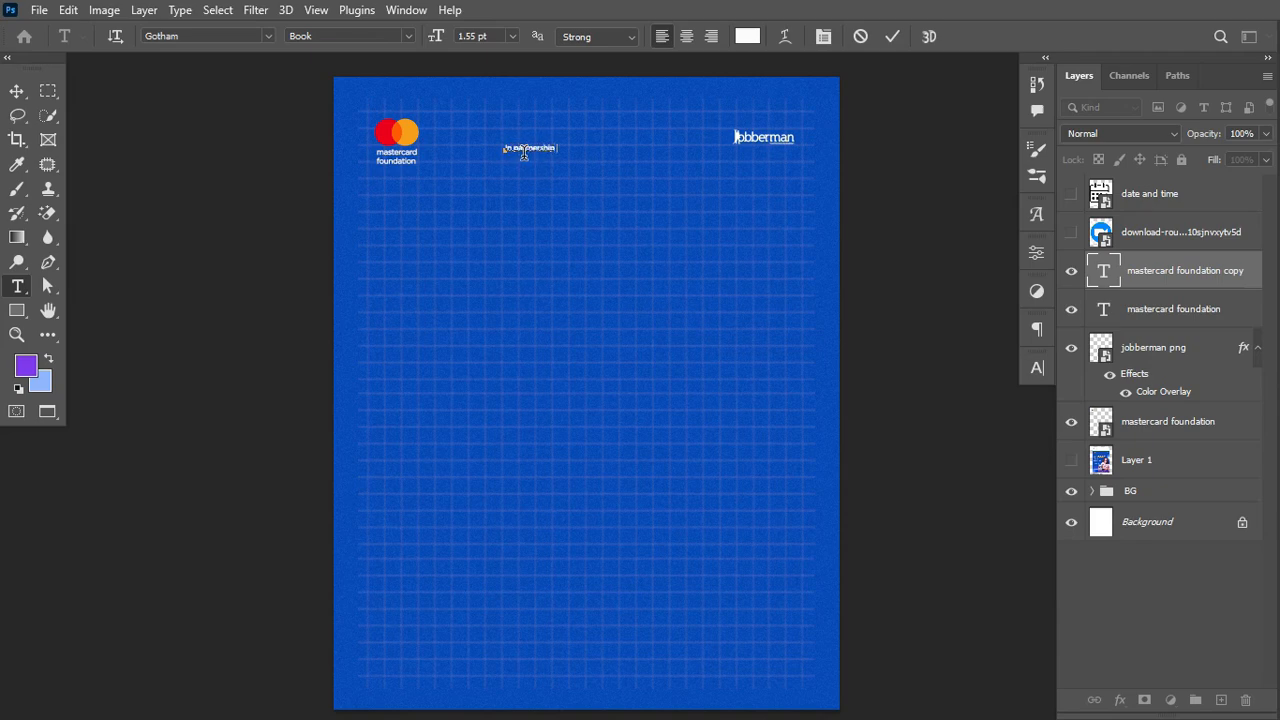
key(ctrl+Return)
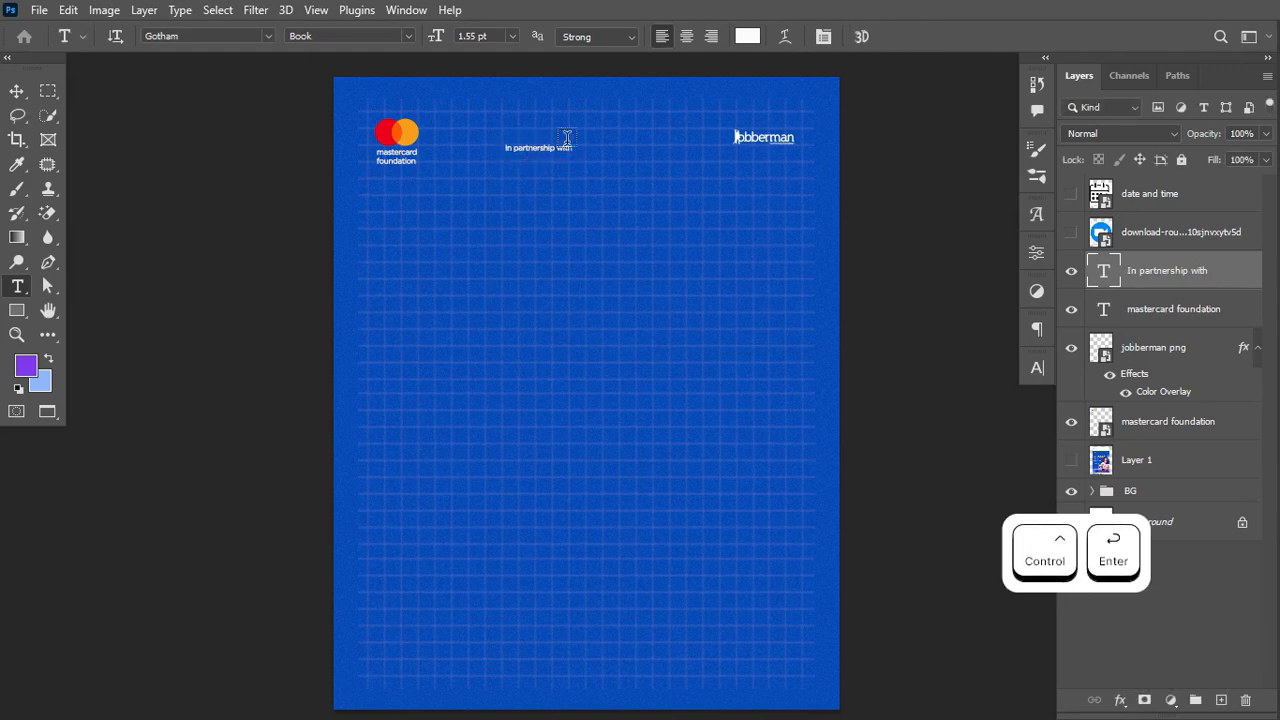
Step: Place the 'In partnership with' label above the jobberman logo and scale it down
drag(540, 153, 752, 130)
key(ctrl+t)
key(ctrl+Return)
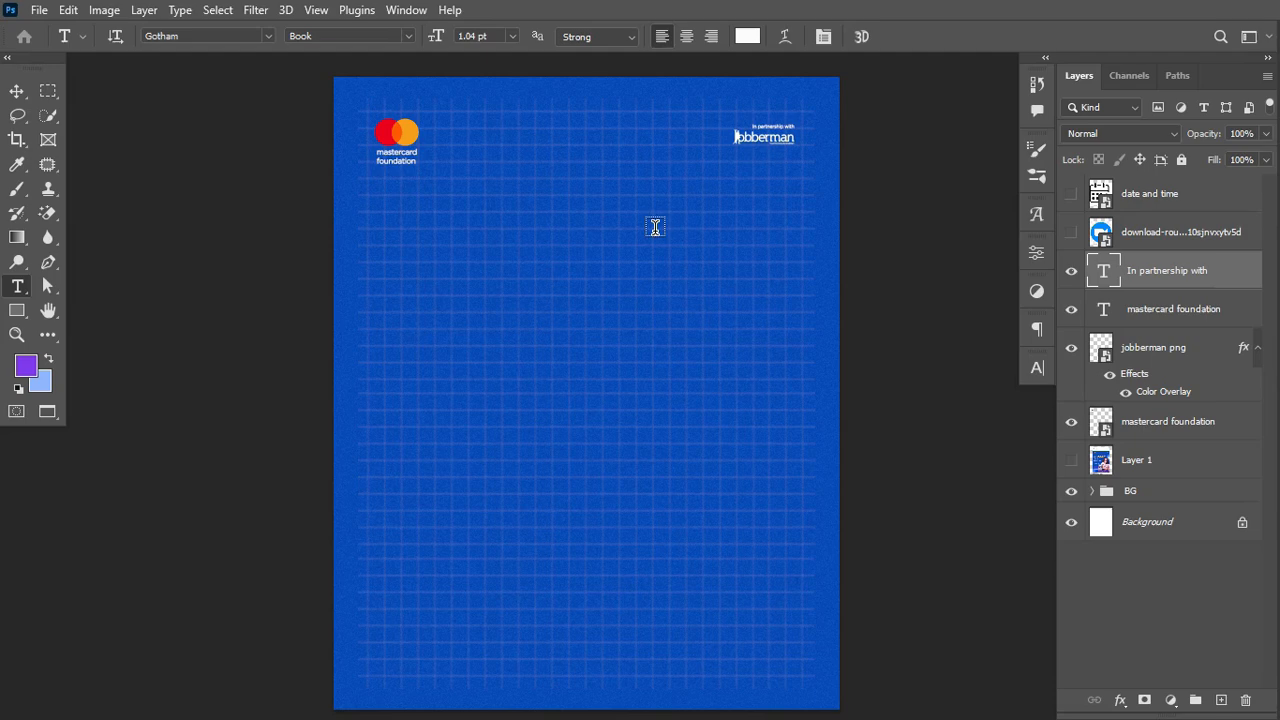
Step: Move the reference ad Layer 1 to the top of the stack and keep it hidden
drag(1138, 462, 1145, 186)
click(1072, 196)
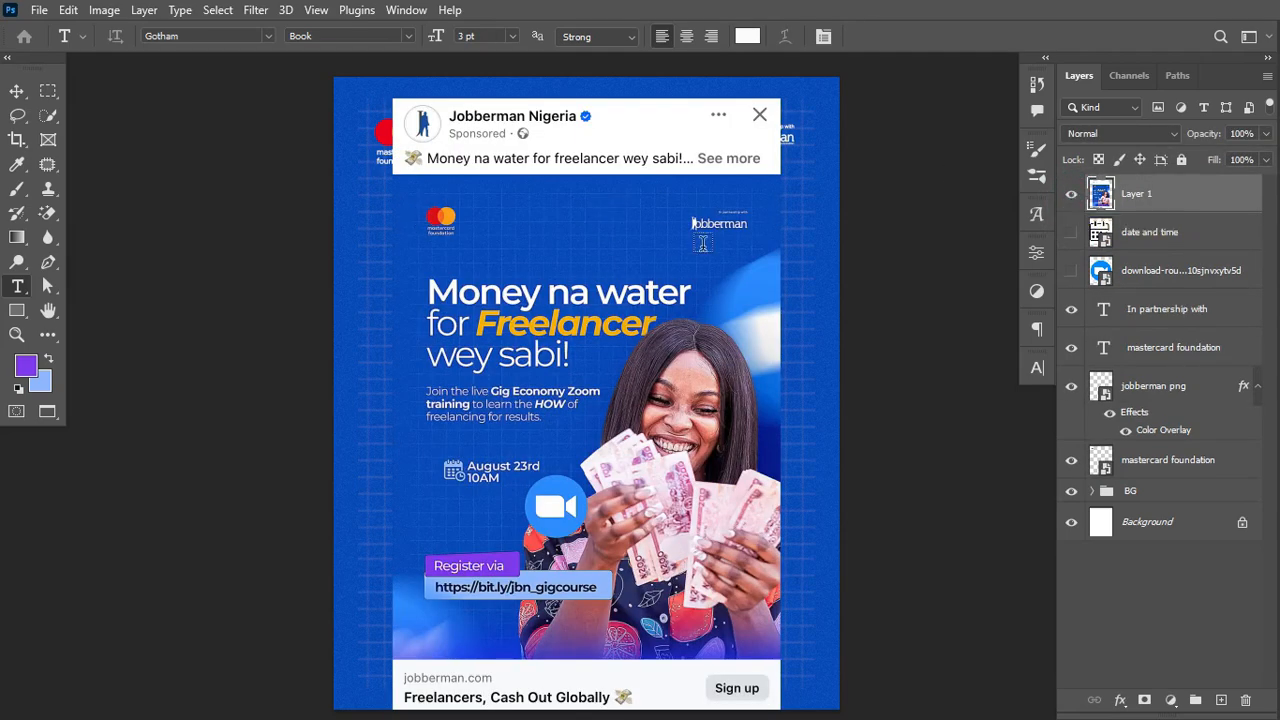
click(1072, 194)
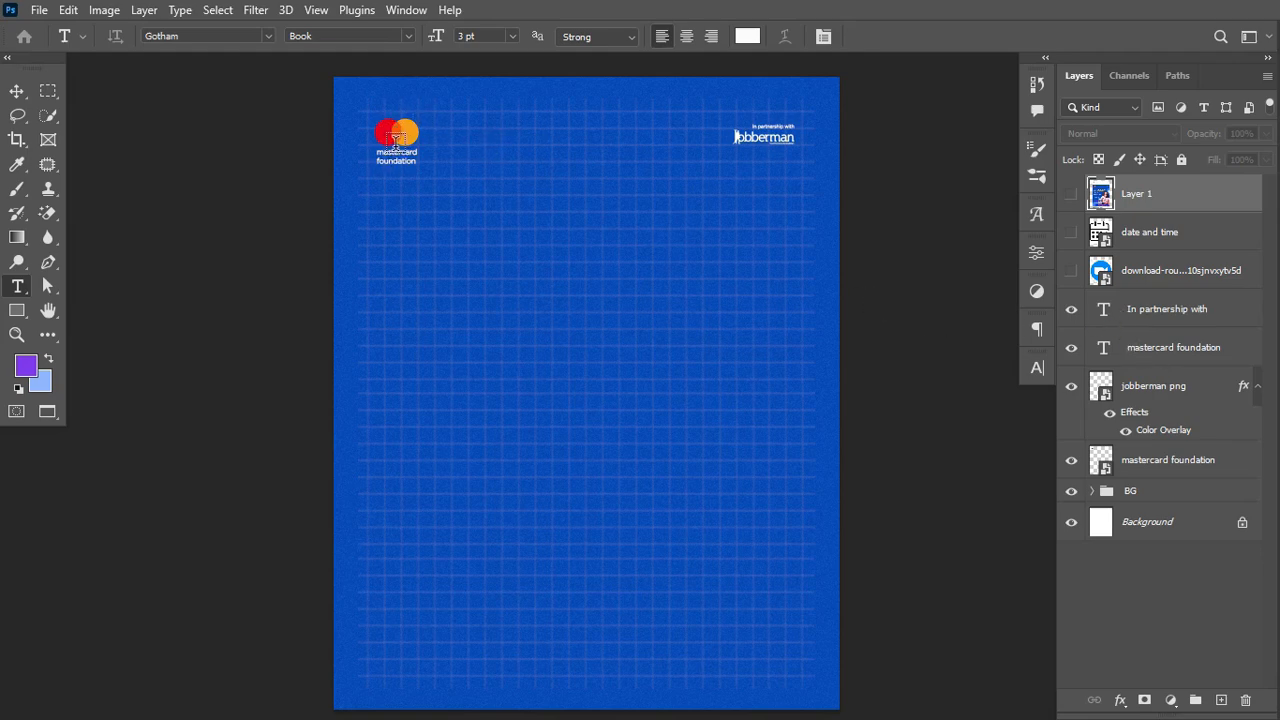
Step: Group the logo and caption layers, from In partnership with to mastercard foundation, as Group 1
click(1157, 314)
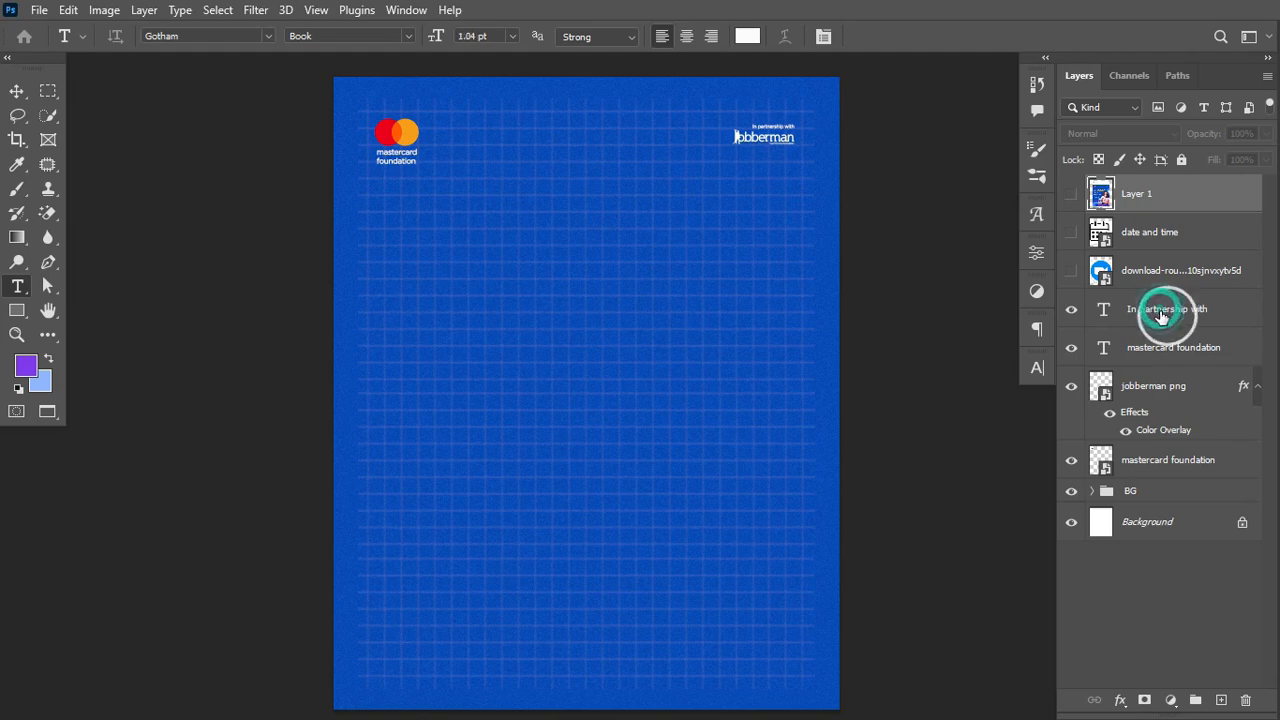
click(1187, 468)
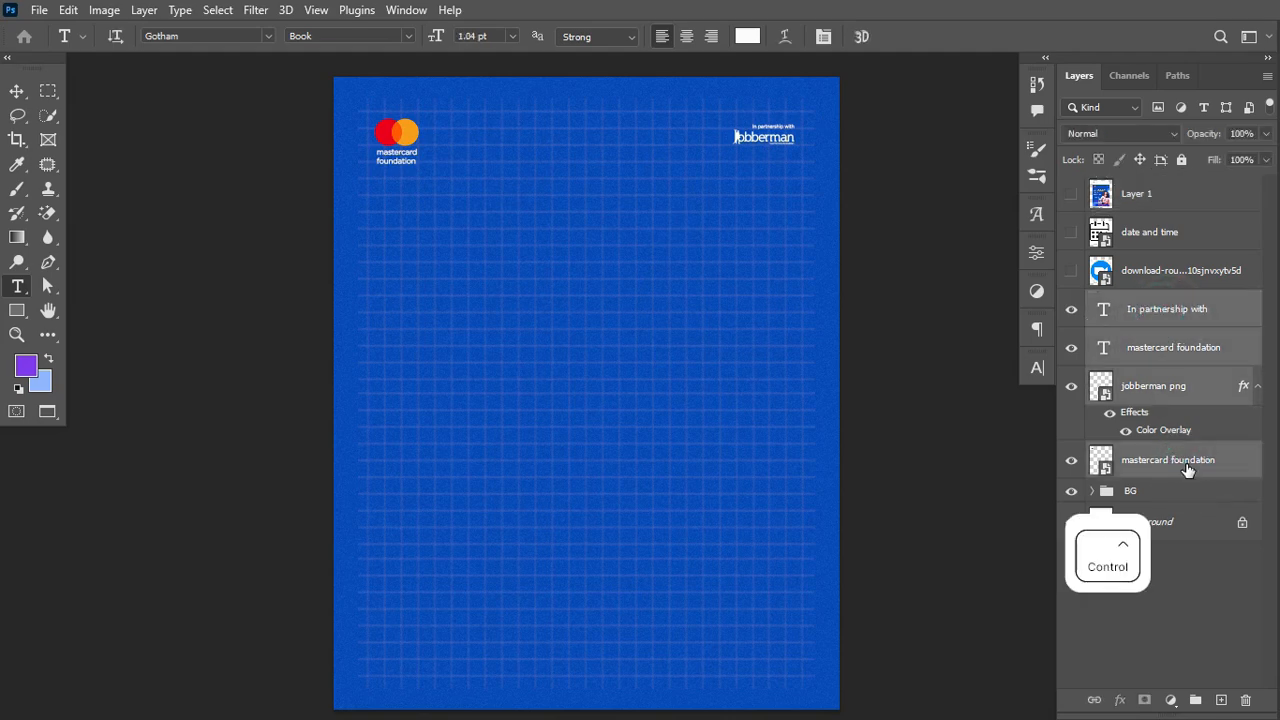
key(ctrl+g)
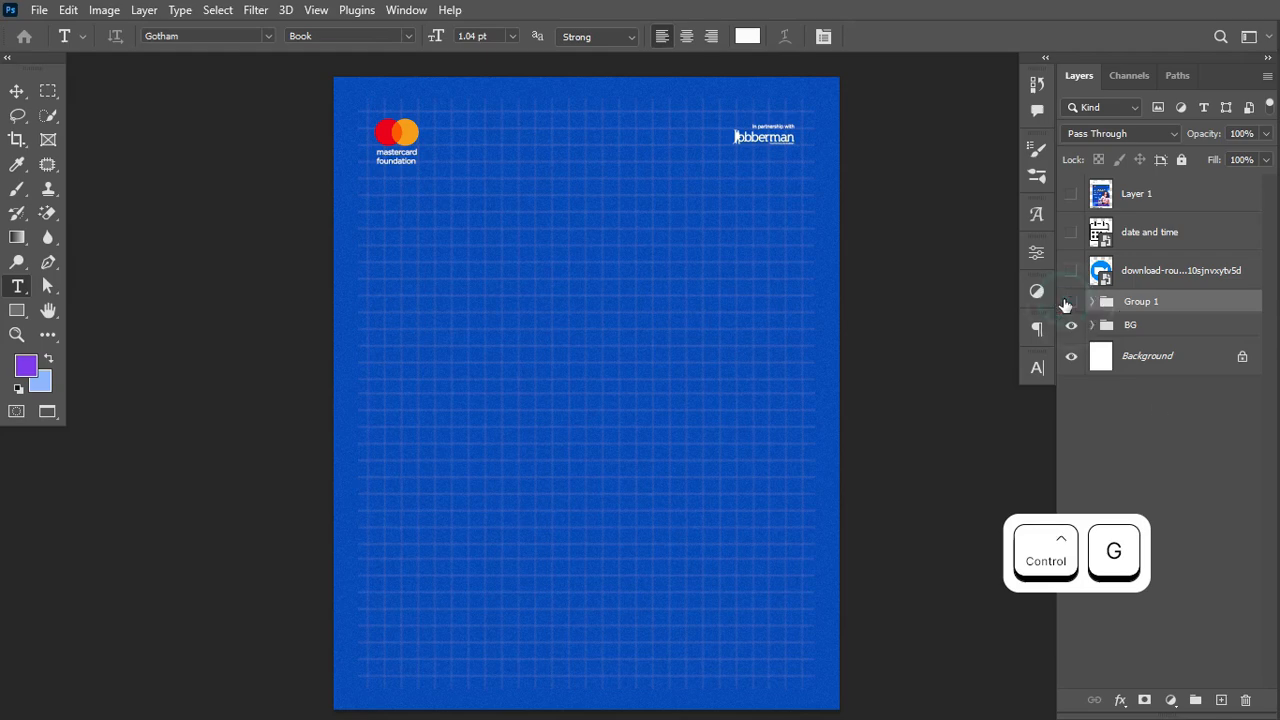
Step: Rename Group 1 to BRAND LOGO, then switch out to the Downloads folder
click(1070, 302)
click(1070, 302)
double_click(1143, 301)
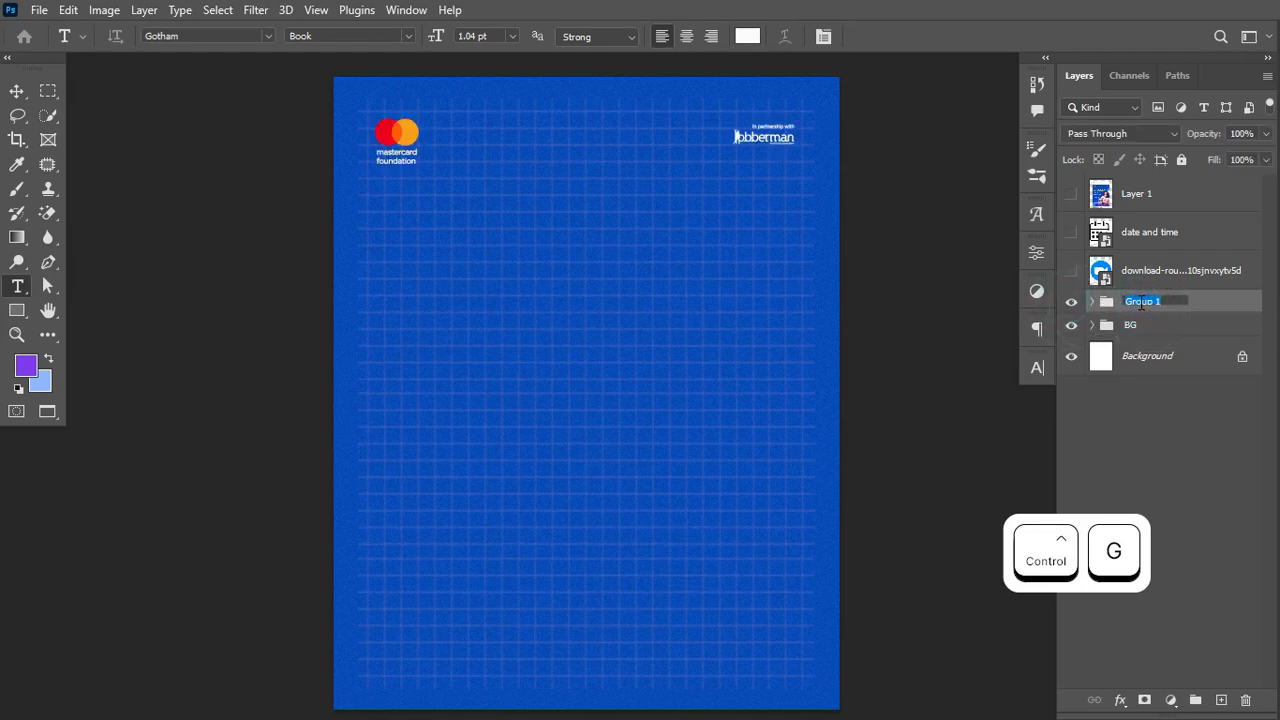
text(b)
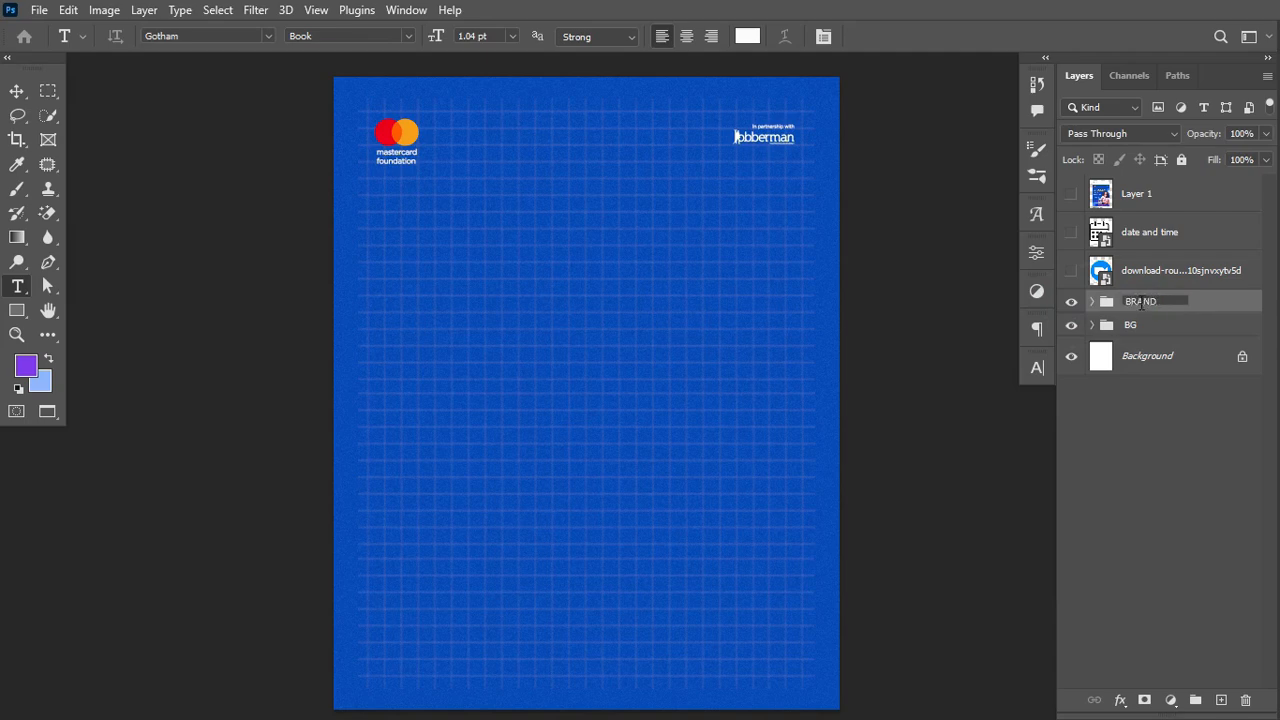
key(Return)
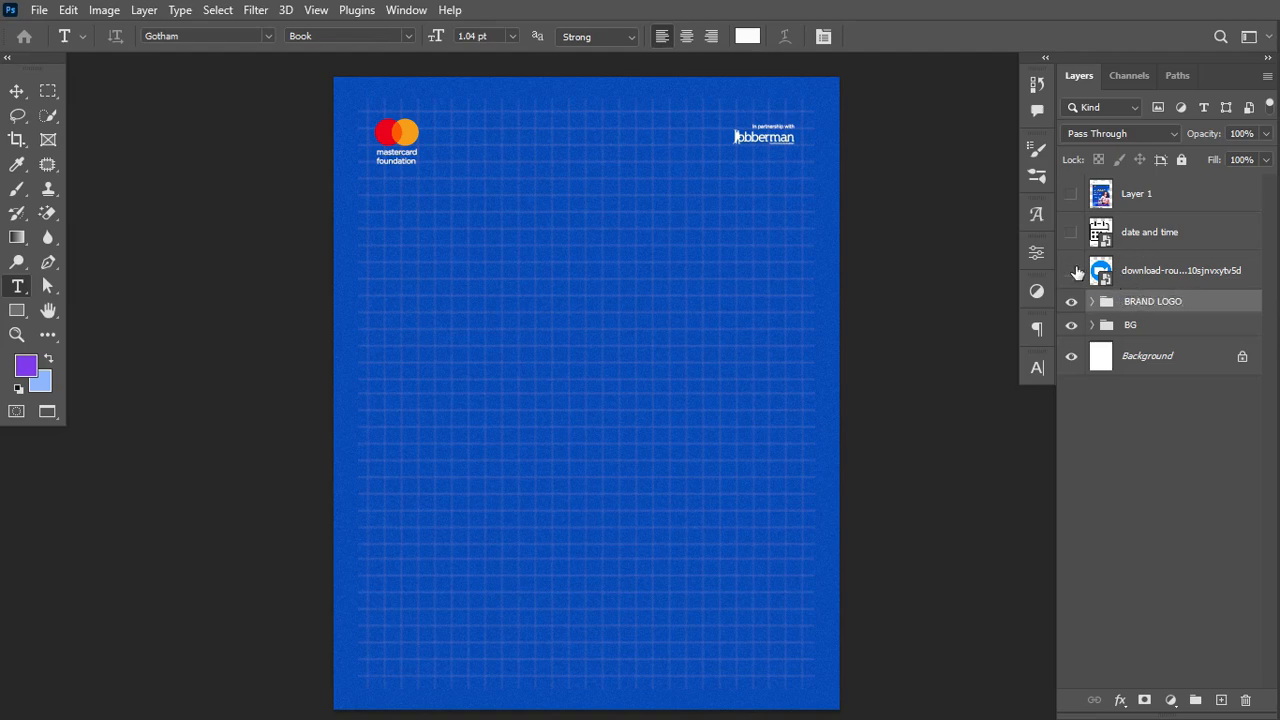
key(super)
Step: Drag the 'Woman wow portrait' file from Downloads onto the flyer as a new layer
mouse_move(467, 700)
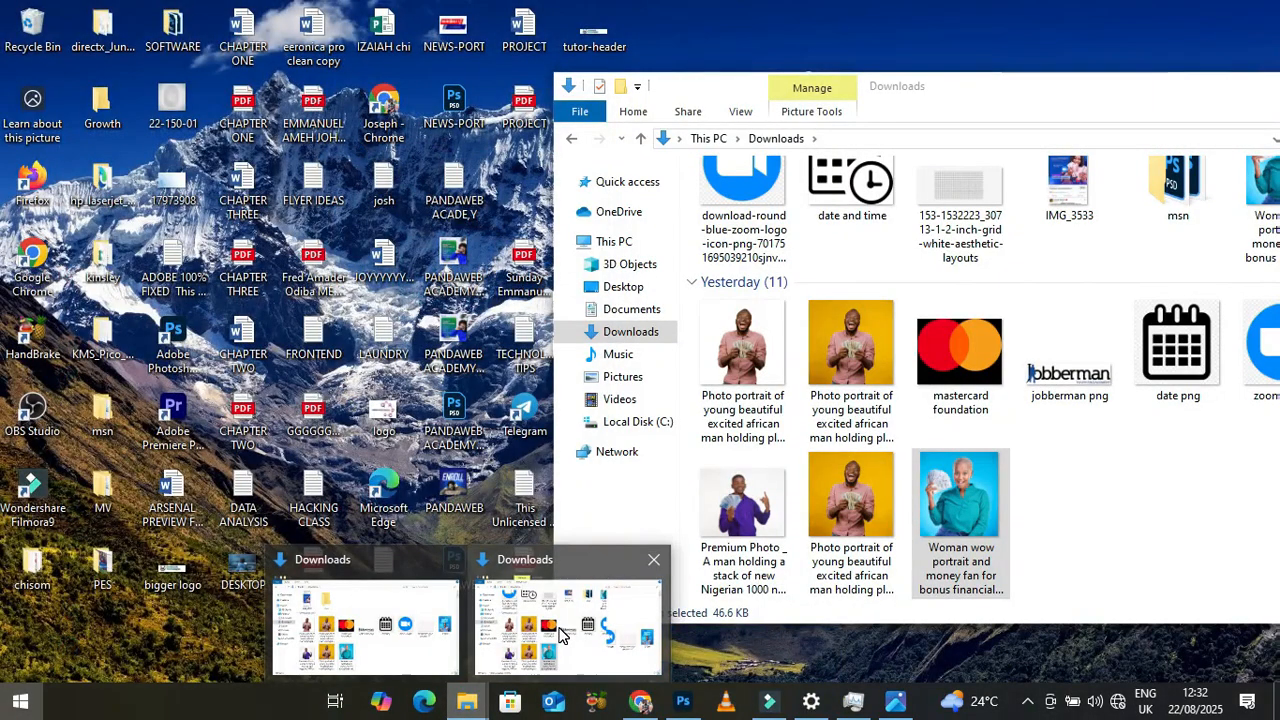
click(560, 635)
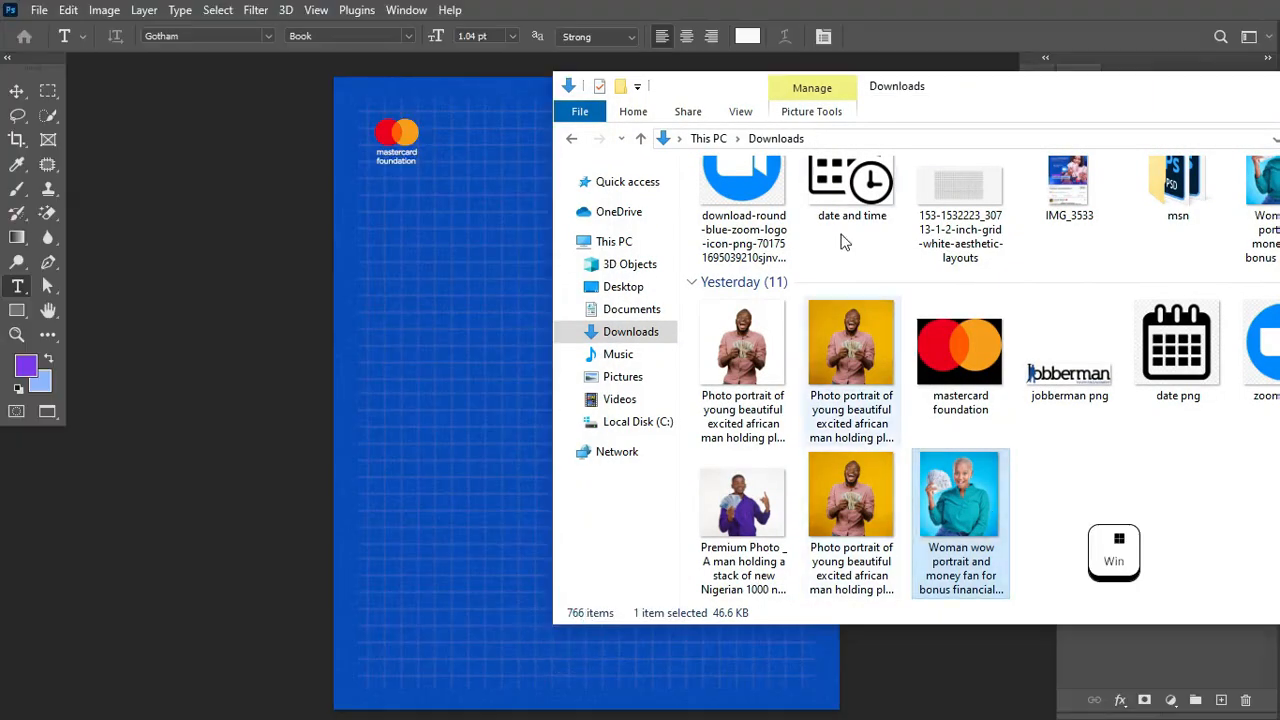
scroll(920, 240, up, 1)
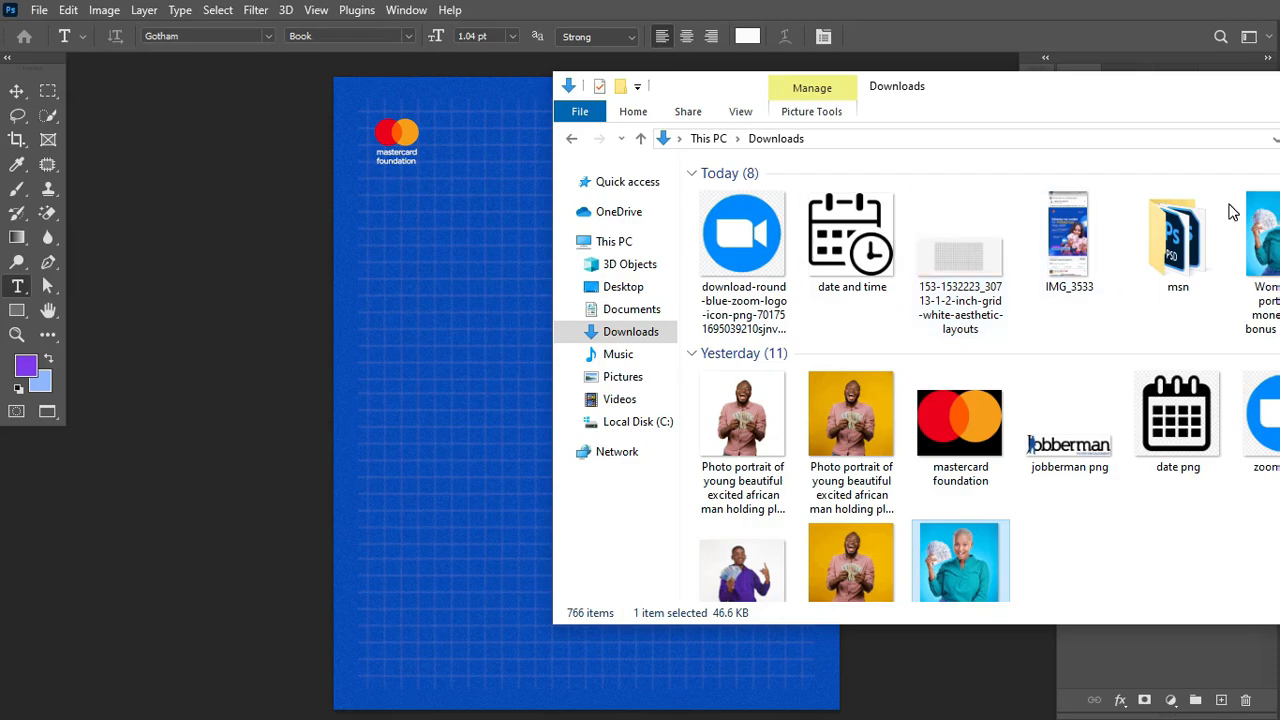
drag(1187, 104, 946, 279)
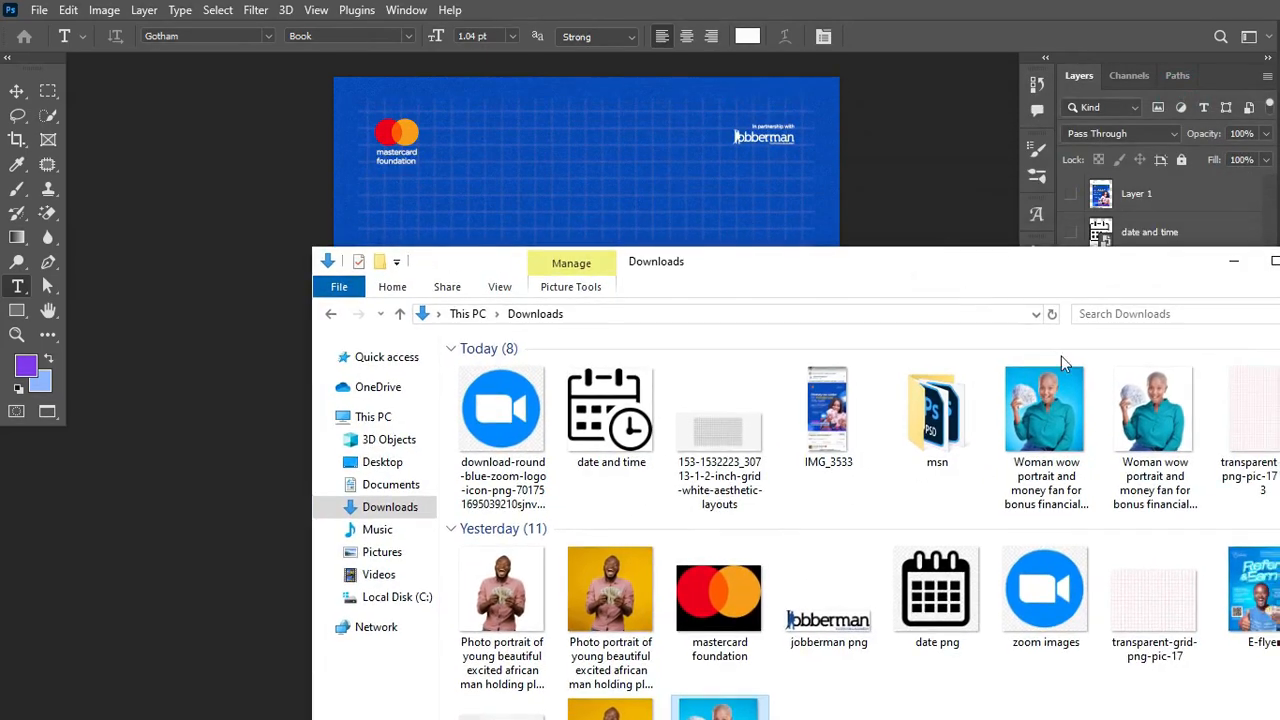
drag(1151, 413, 628, 227)
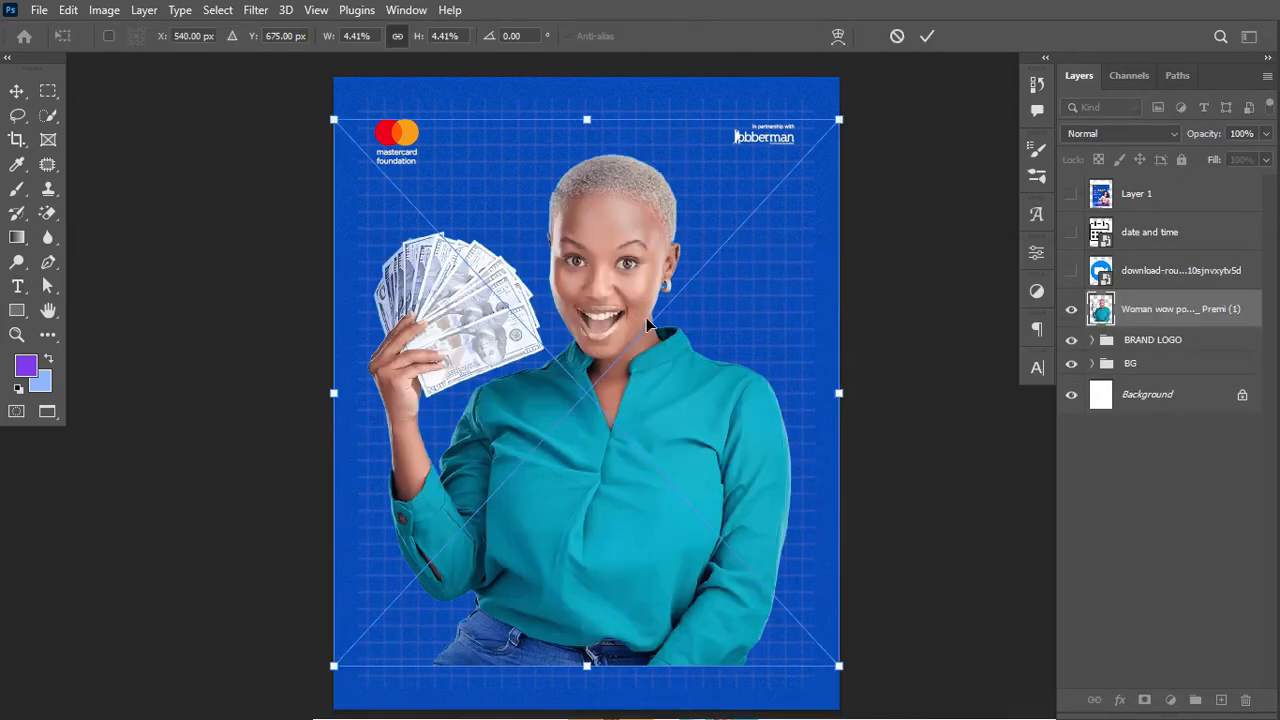
Step: Commit the placed portrait and convert the Woman layer to a smart object
click(927, 36)
key(t)
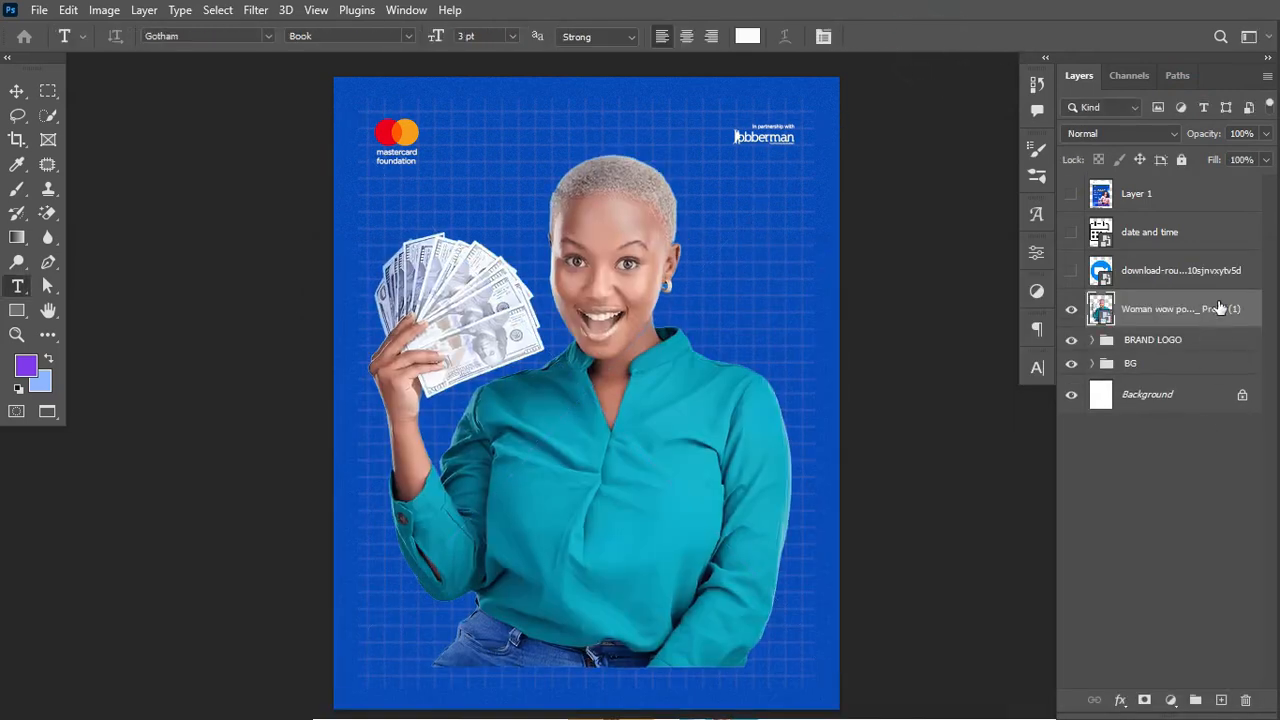
right_click(1212, 318)
click(1086, 216)
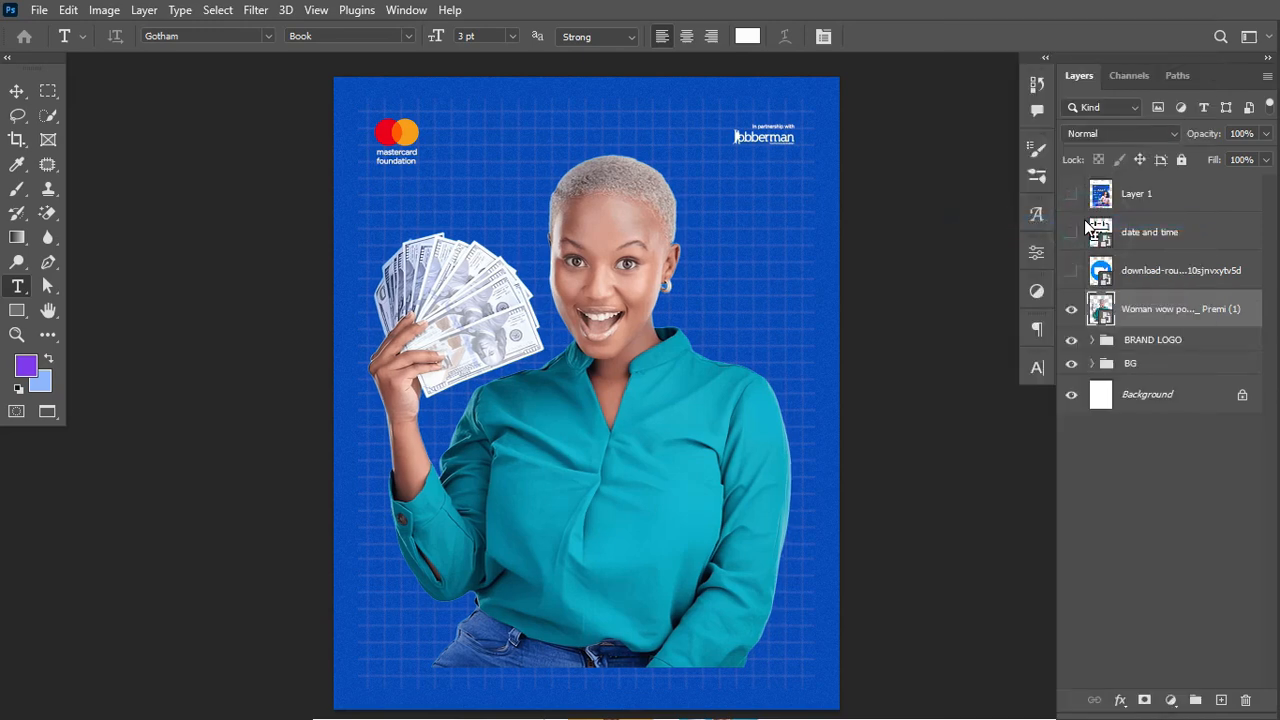
Step: Move the portrait toward the lower right and scale it to about 94.76%
key(ctrl+t)
drag(550, 359, 786, 533)
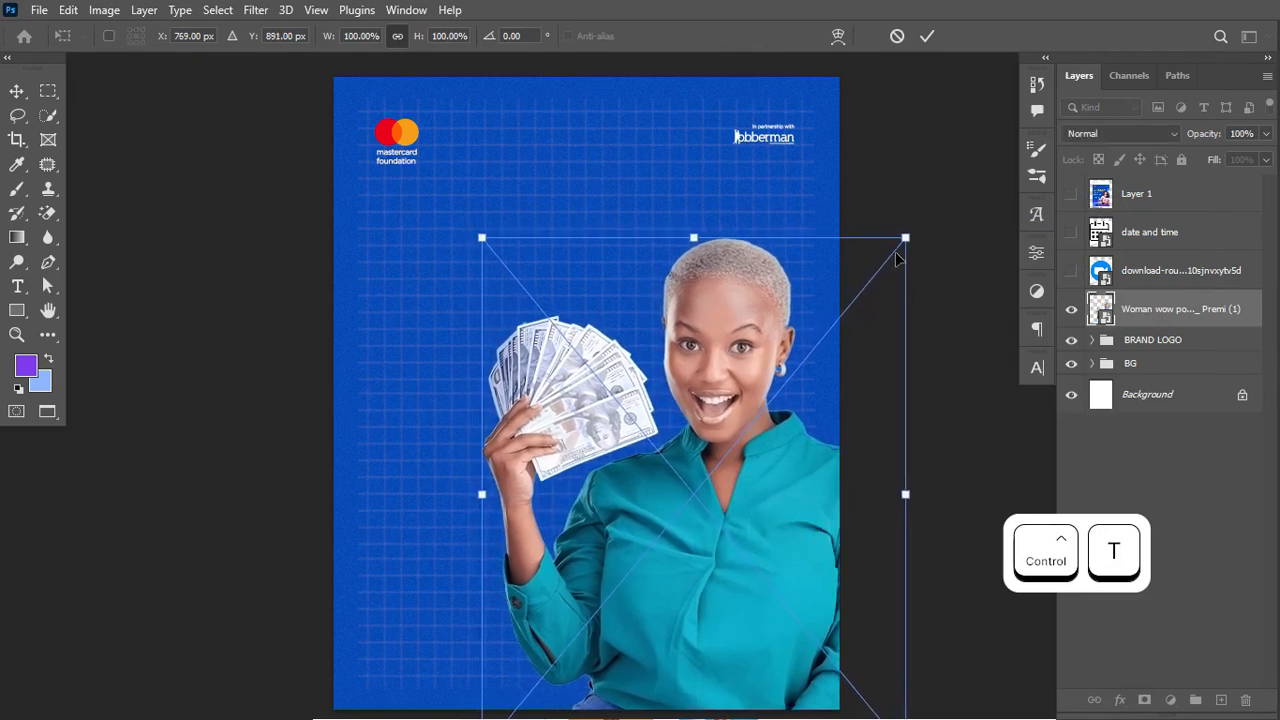
drag(905, 238, 882, 266)
key(ctrl+Return)
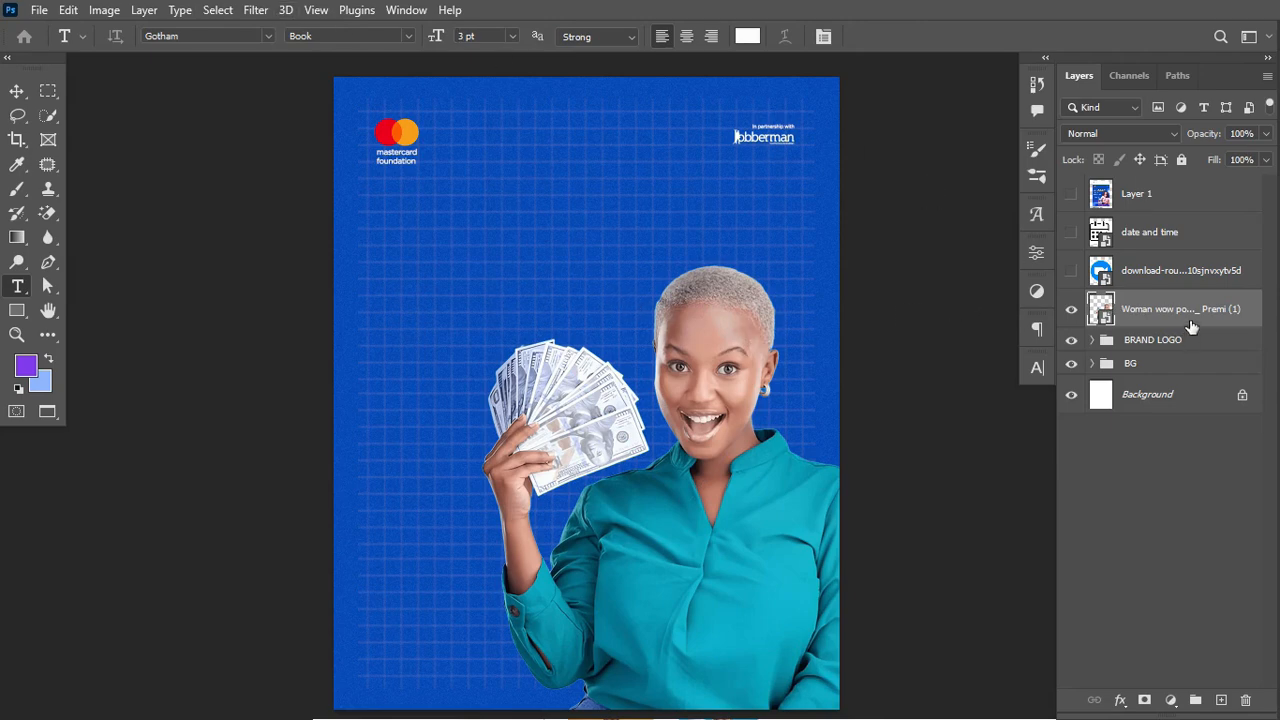
Step: Apply a Camera Raw filter to the portrait with Texture +73 and Clarity +50
click(256, 10)
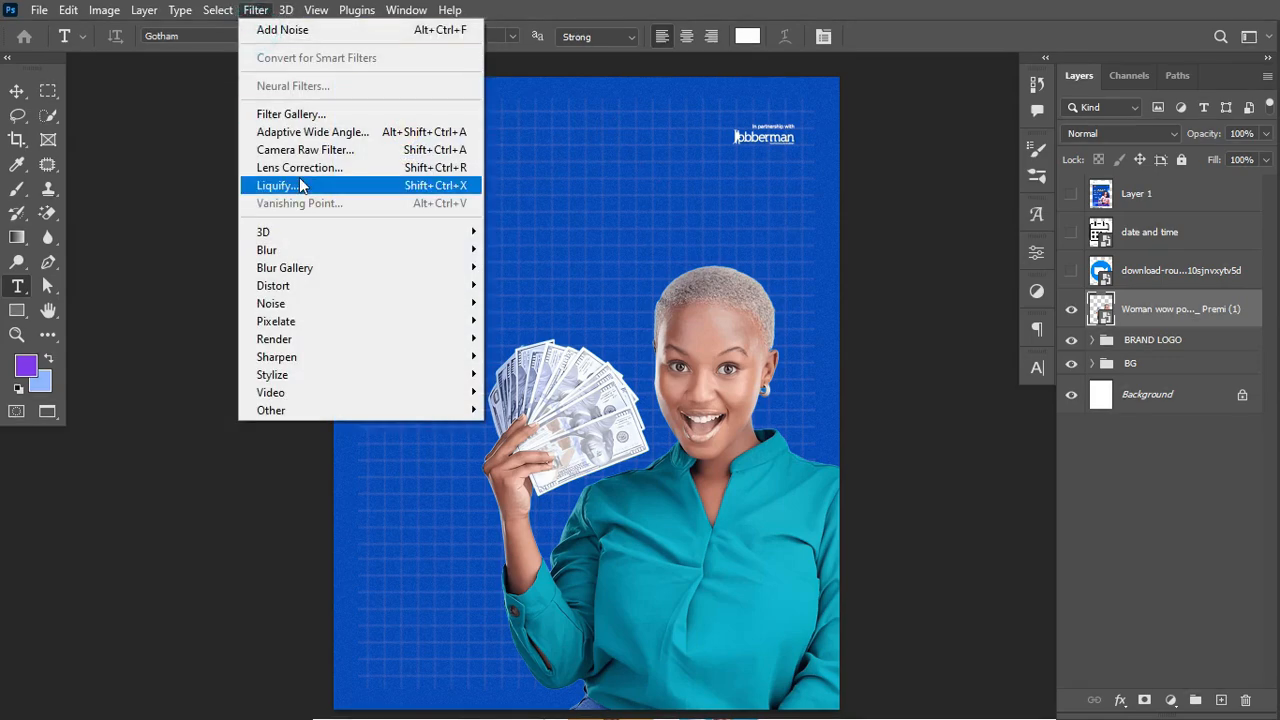
key(Escape)
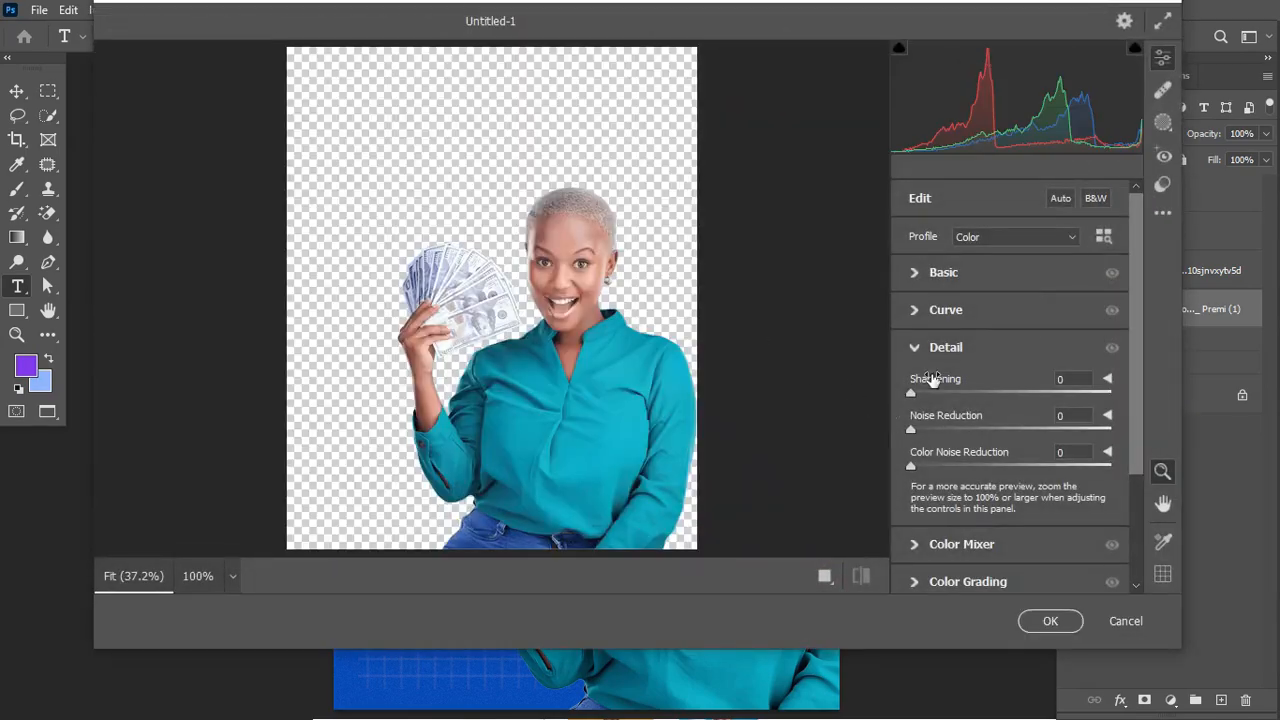
click(917, 350)
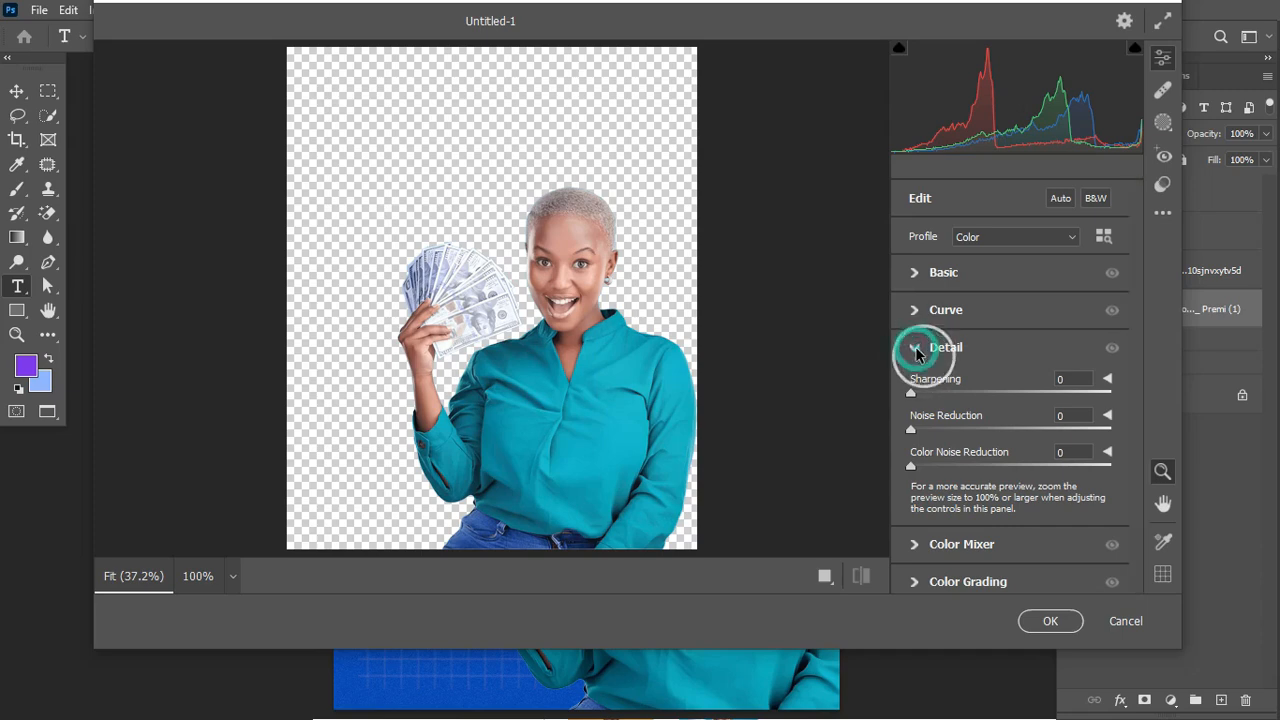
click(824, 576)
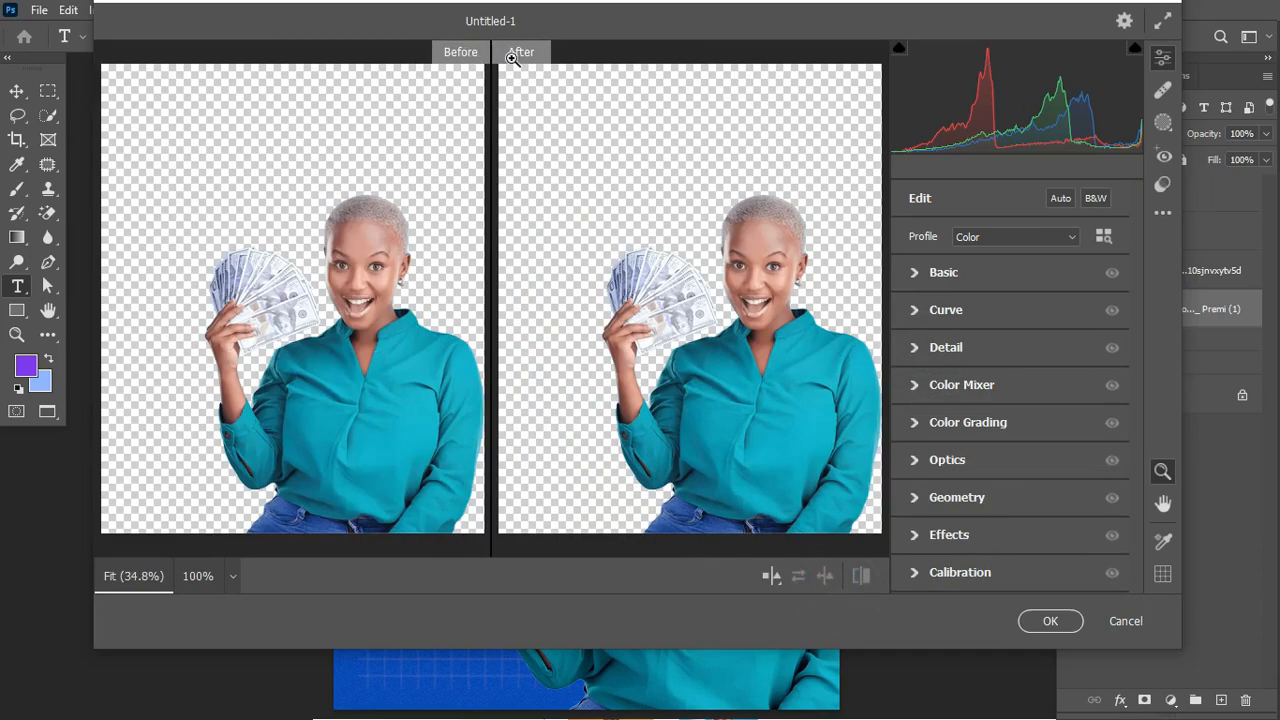
click(916, 277)
drag(1138, 291, 1138, 340)
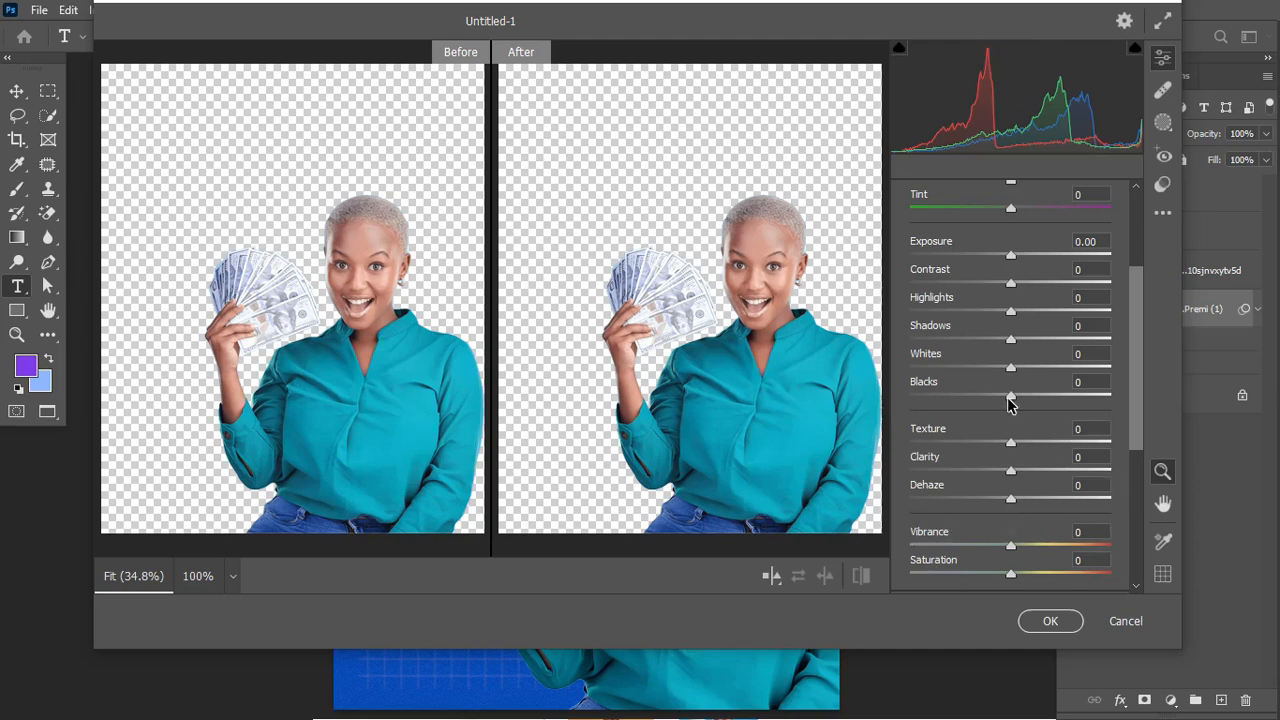
drag(1015, 446, 1092, 443)
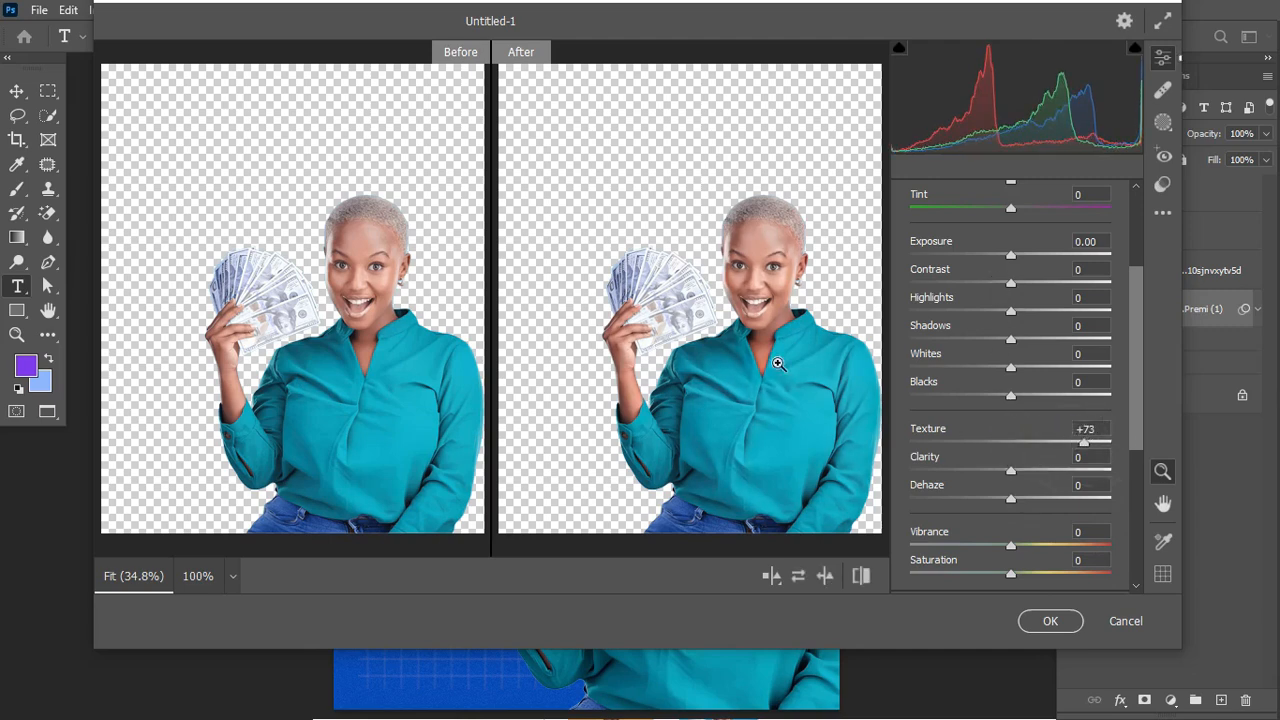
drag(1011, 474, 1061, 474)
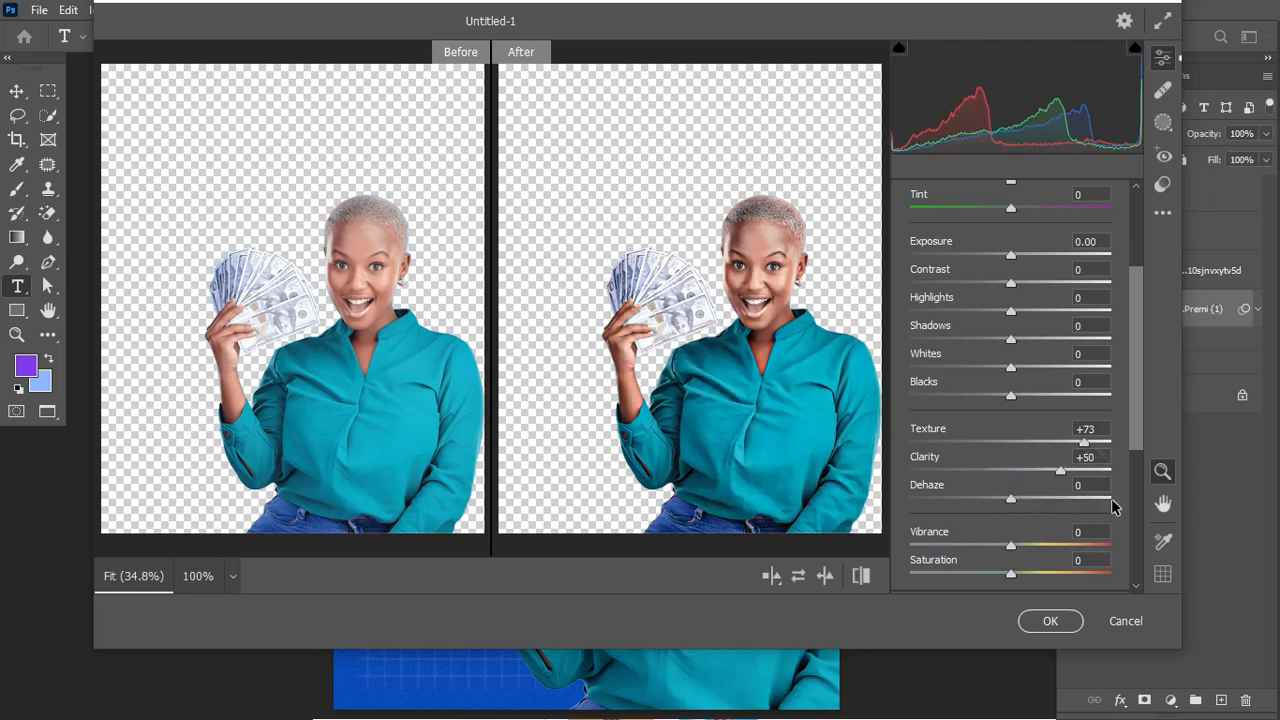
mouse_move(1137, 412)
mouse_down()
mouse_move(1138, 441)
mouse_move(1143, 398)
mouse_up()
Step: Set Camera Raw Detail to Sharpening 81 and Noise Reduction 7, then apply
click(912, 494)
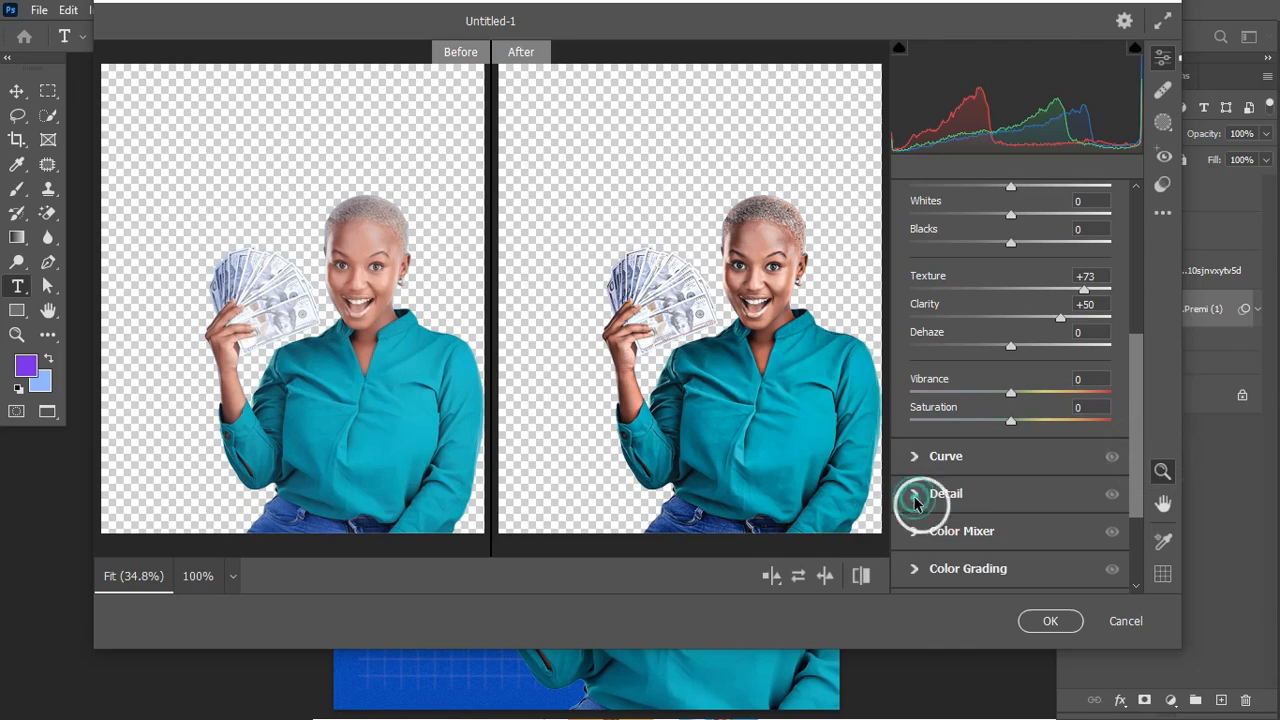
drag(945, 400, 1019, 406)
drag(911, 429, 927, 431)
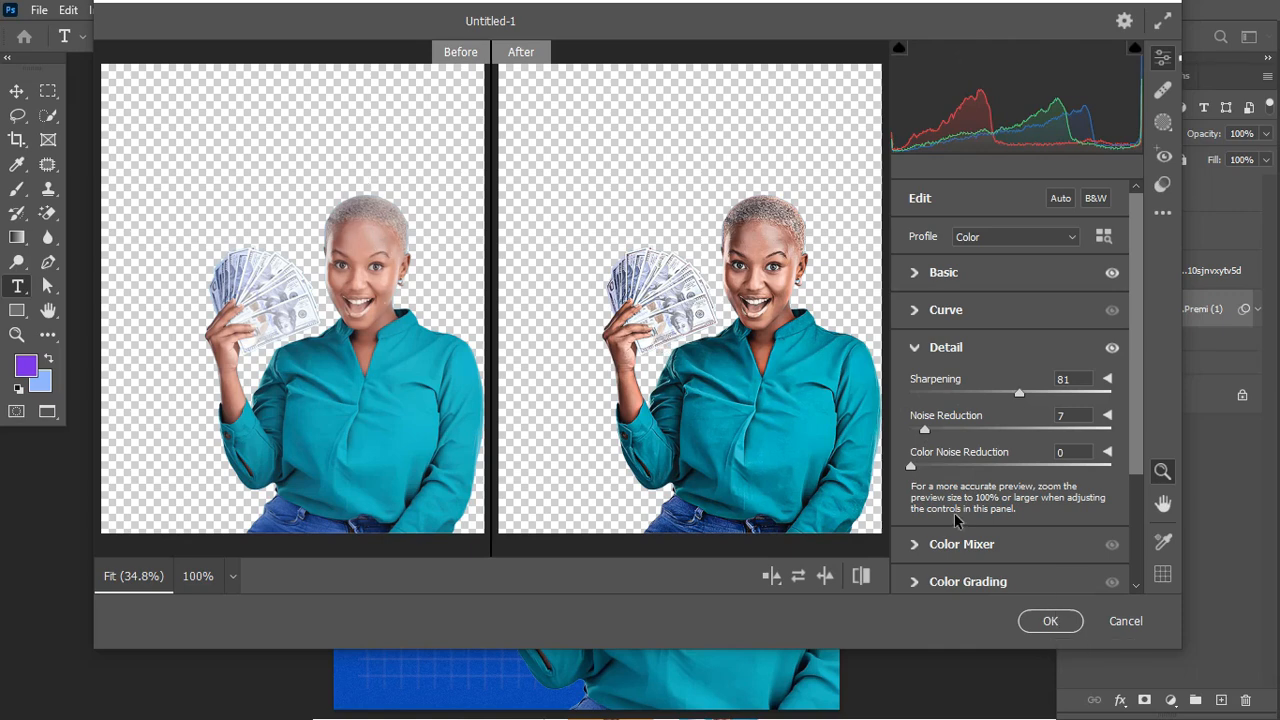
click(1055, 621)
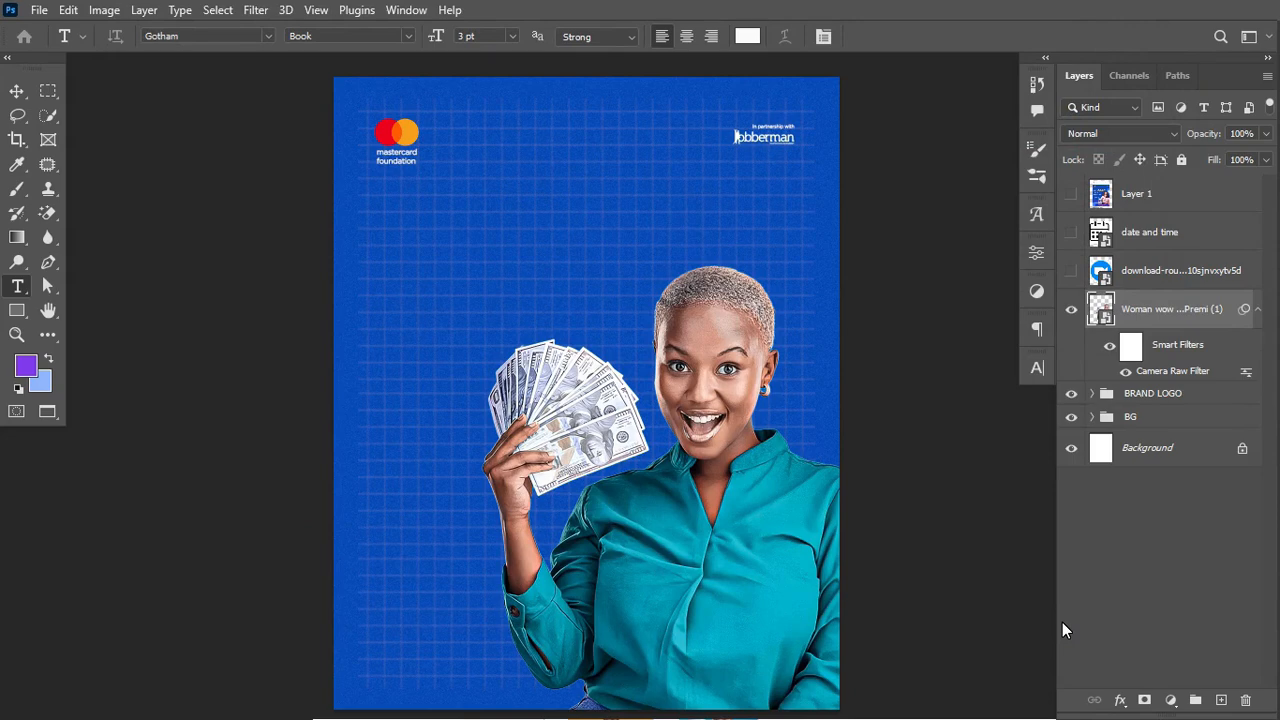
Step: Collapse the portrait's smart filter list and switch to the Move tool
click(1257, 310)
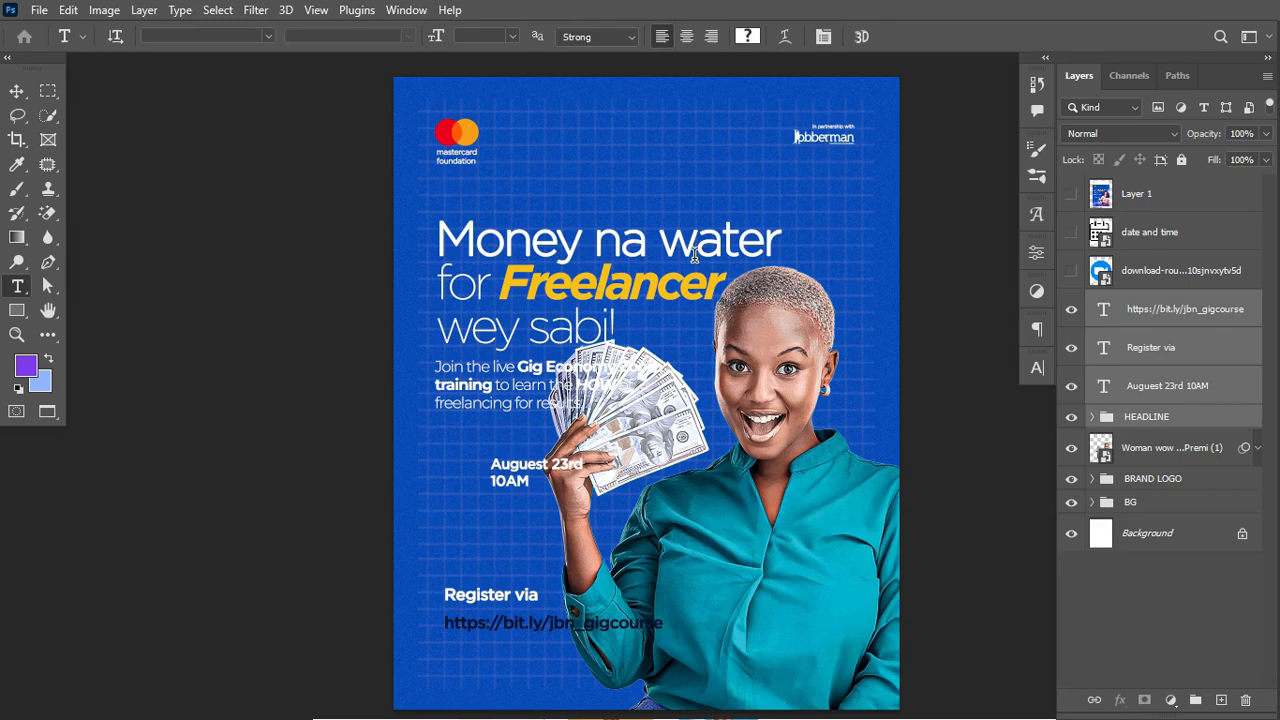
click(17, 90)
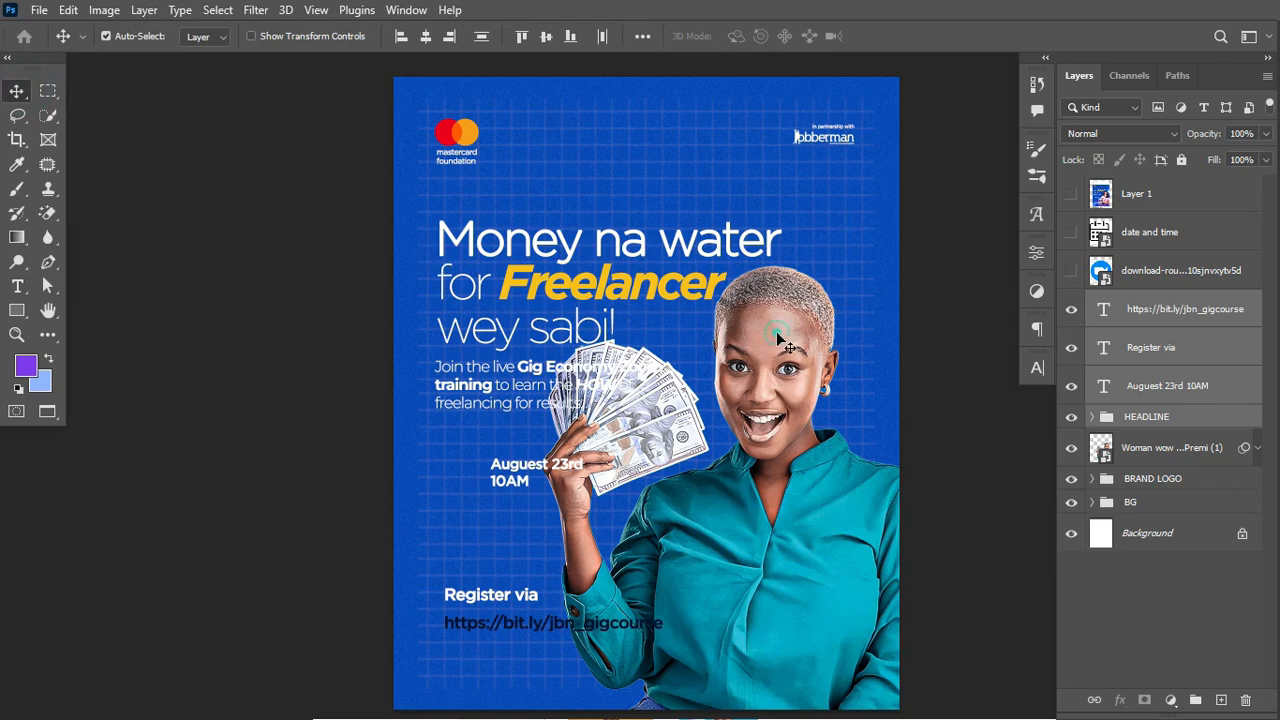
Step: Shrink the Woman portrait to about 84% so it clears the Gig Economy paragraph
click(1190, 452)
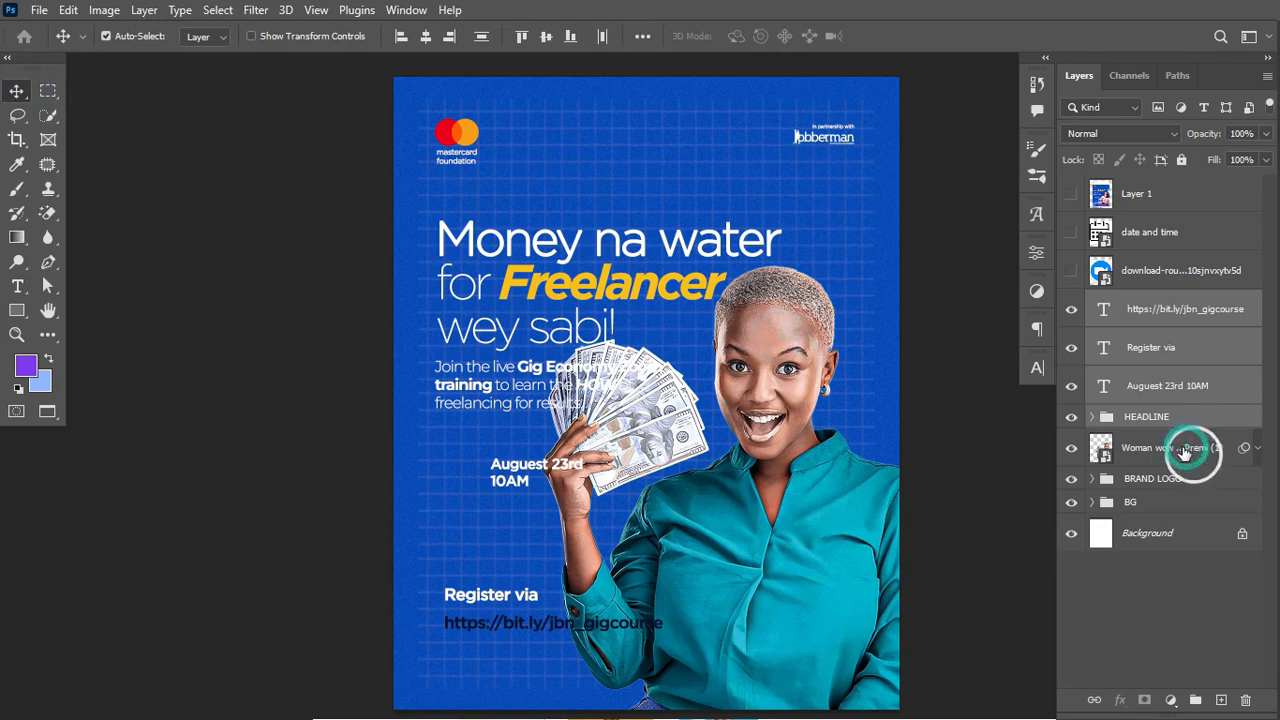
key(ctrl+t)
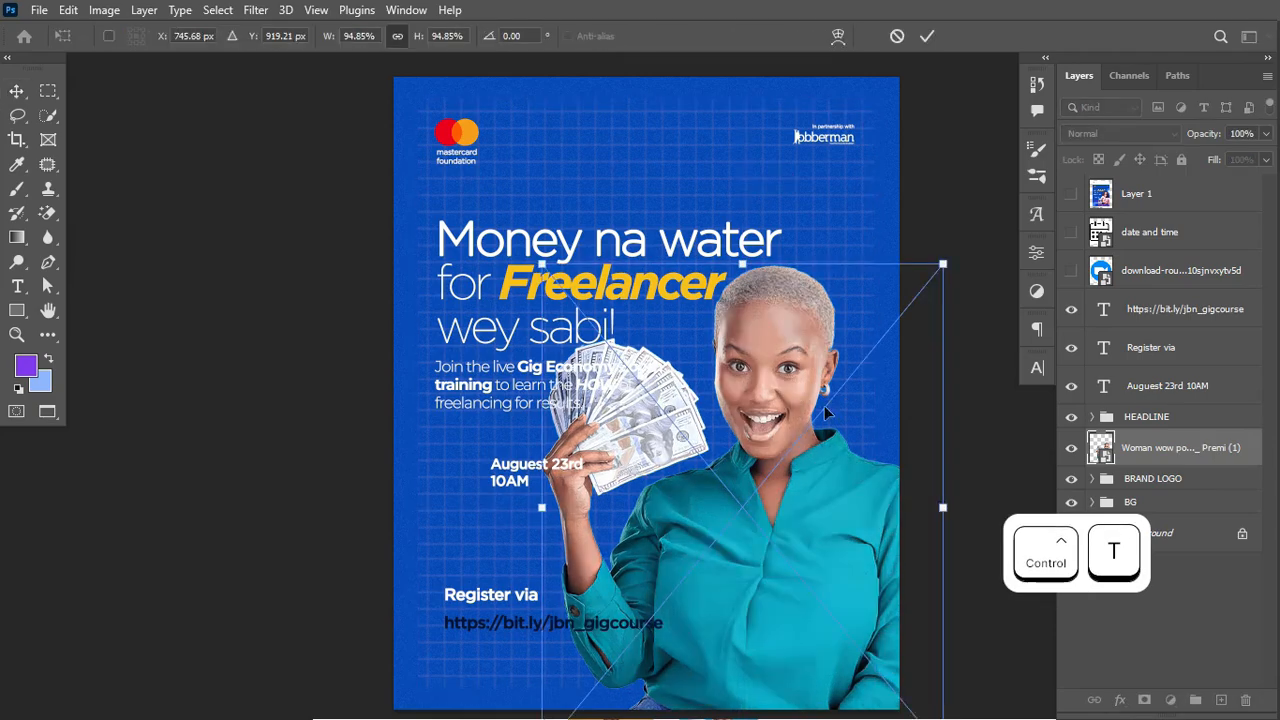
drag(533, 251, 595, 329)
drag(944, 329, 815, 418)
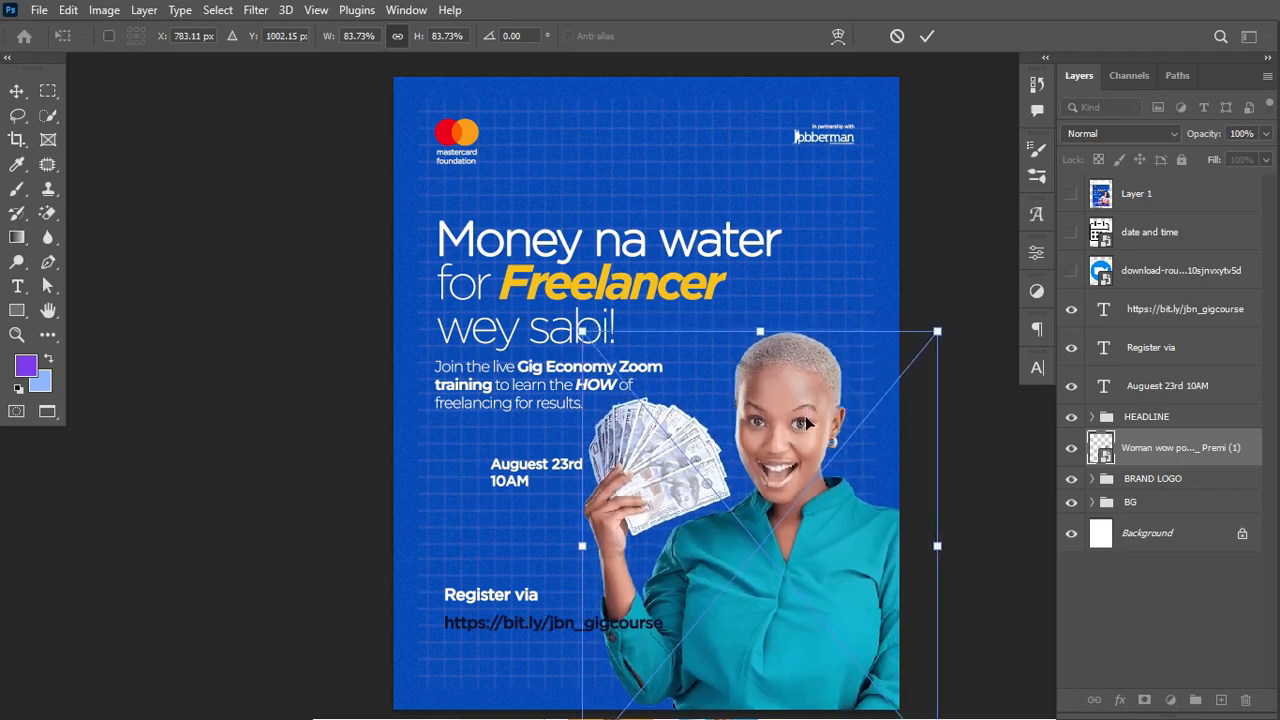
drag(582, 546, 584, 548)
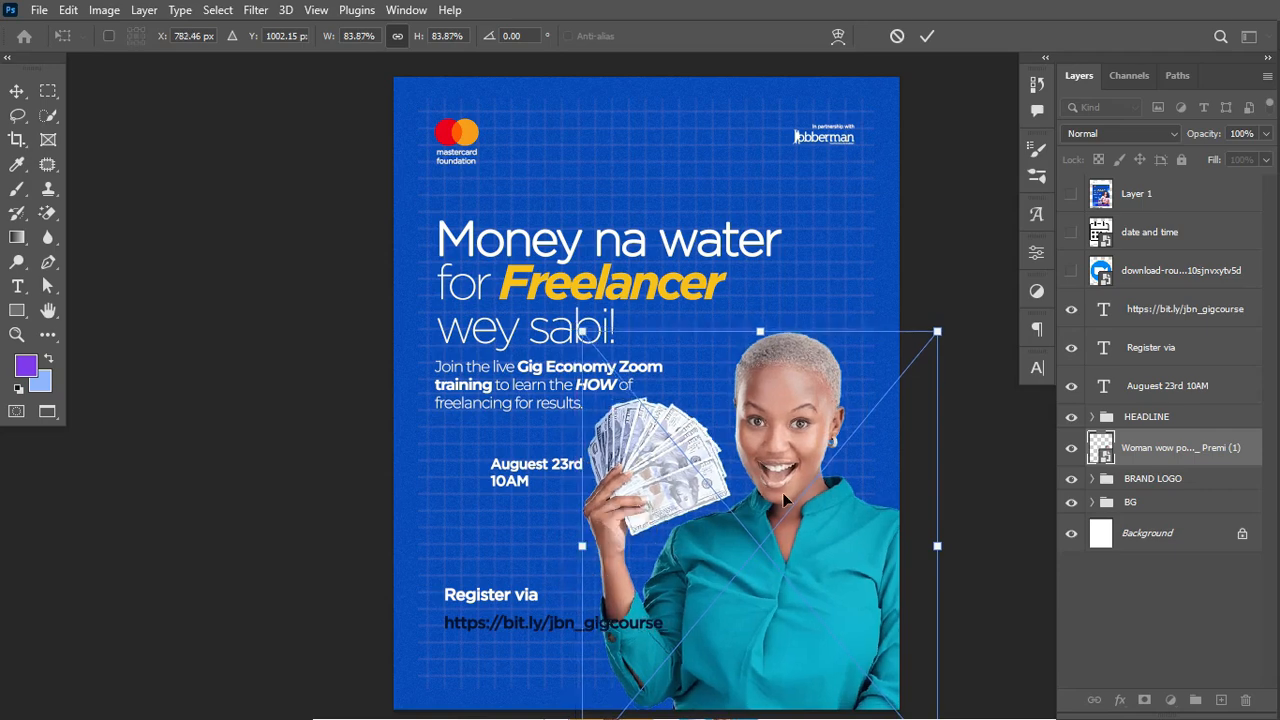
key(Return)
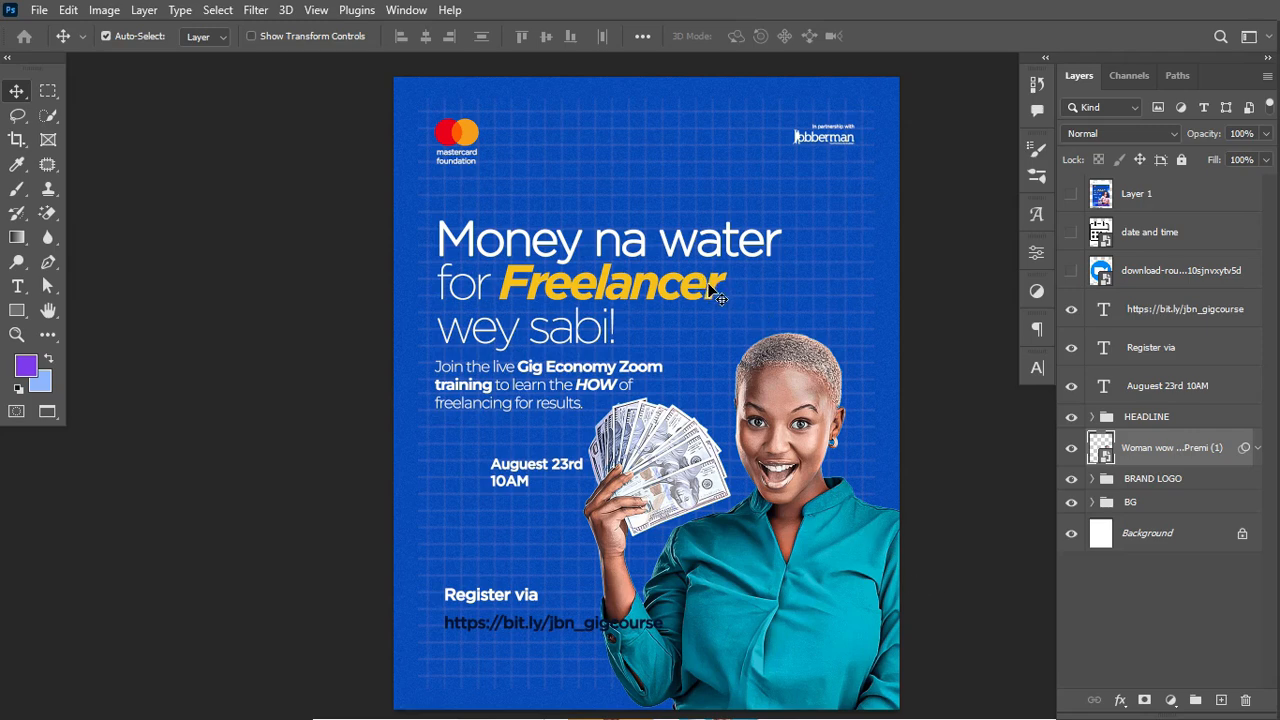
Step: Add a 6 pt text layer above the headline reading 'Money'
key(t)
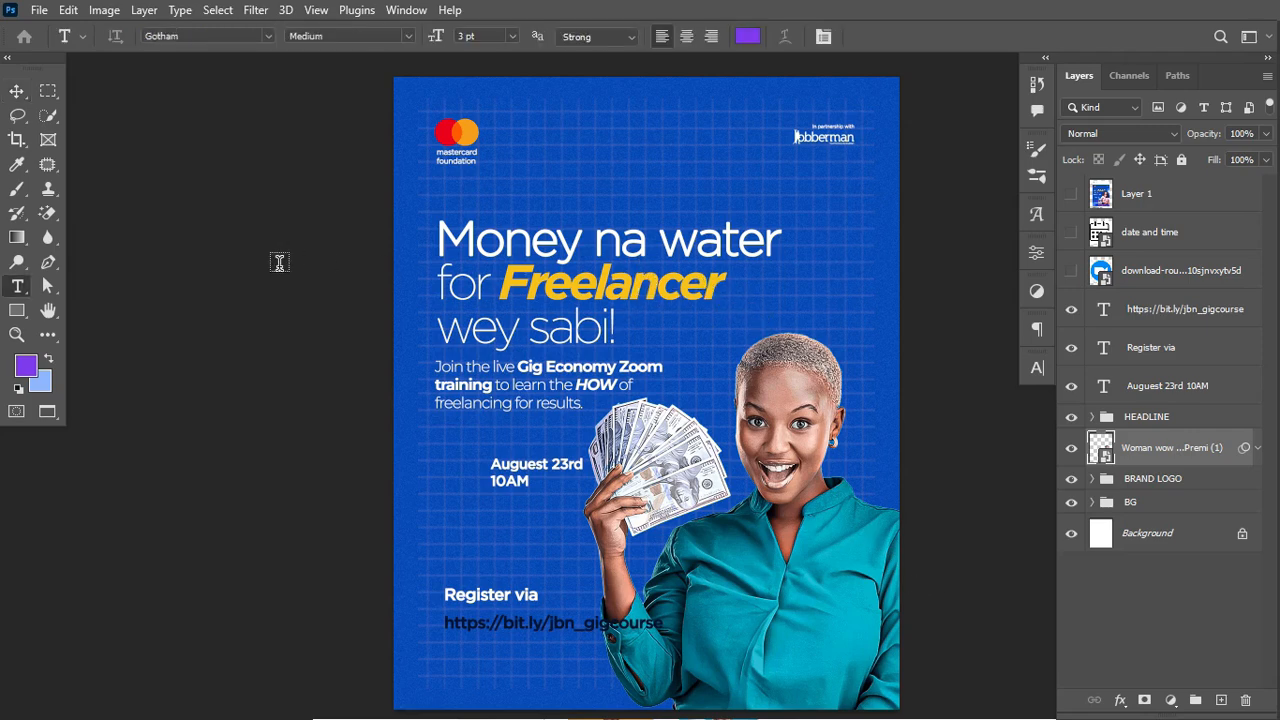
click(557, 238)
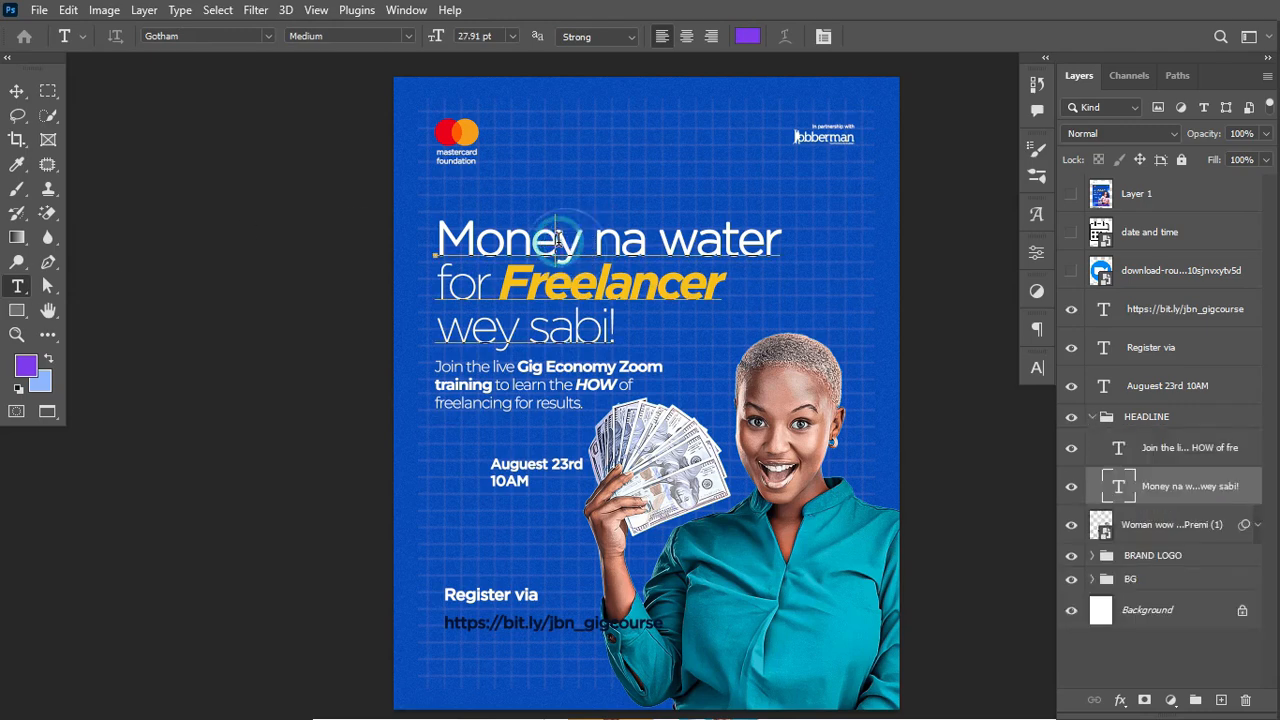
click(643, 129)
click(594, 181)
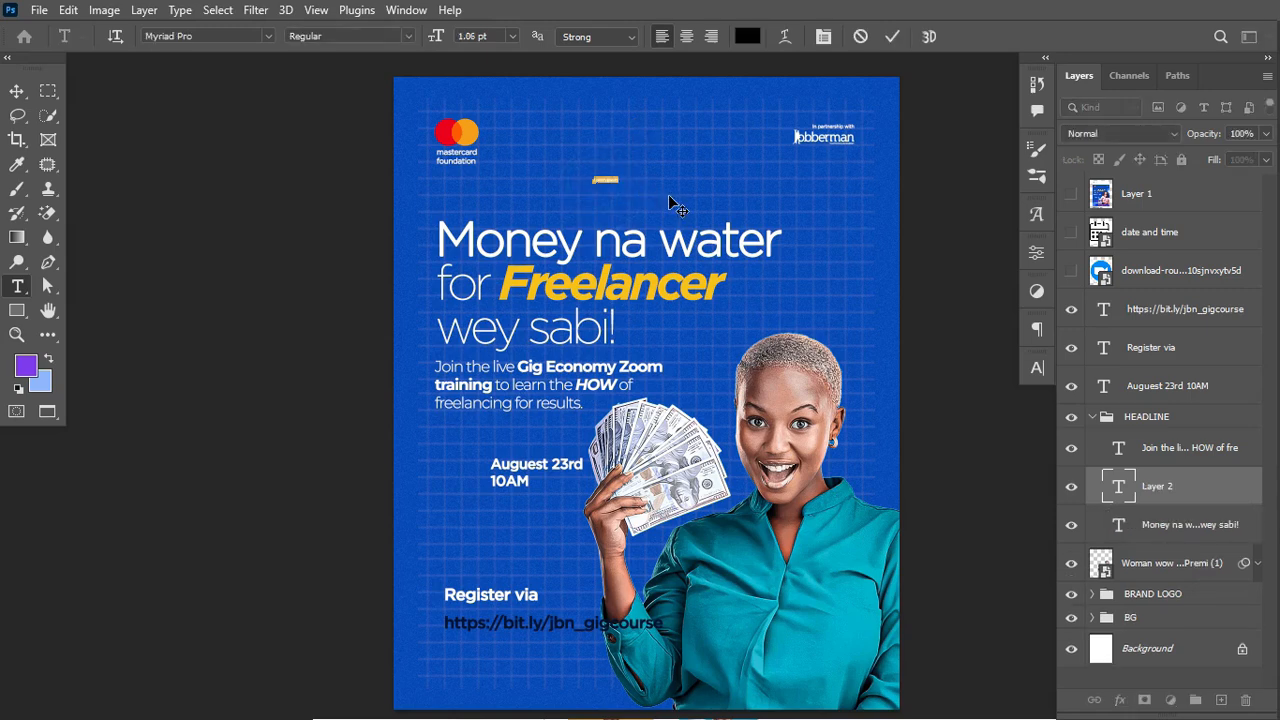
drag(434, 40, 440, 46)
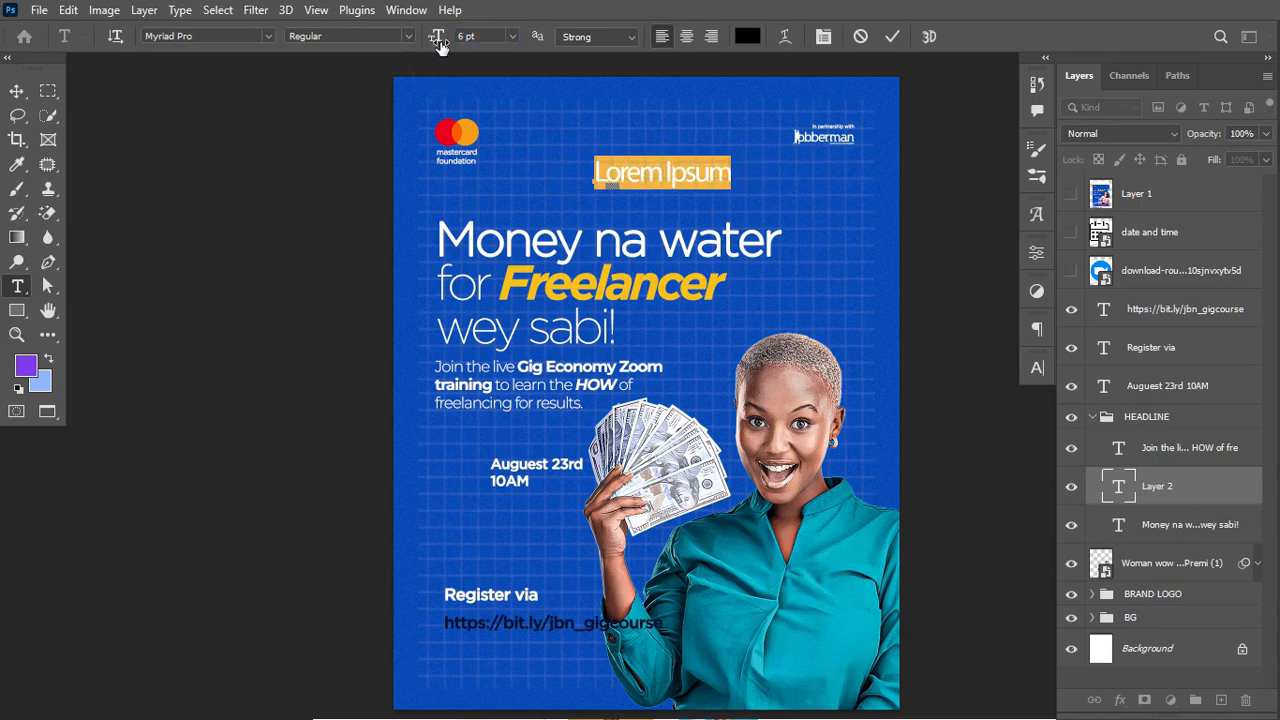
text(MONER)
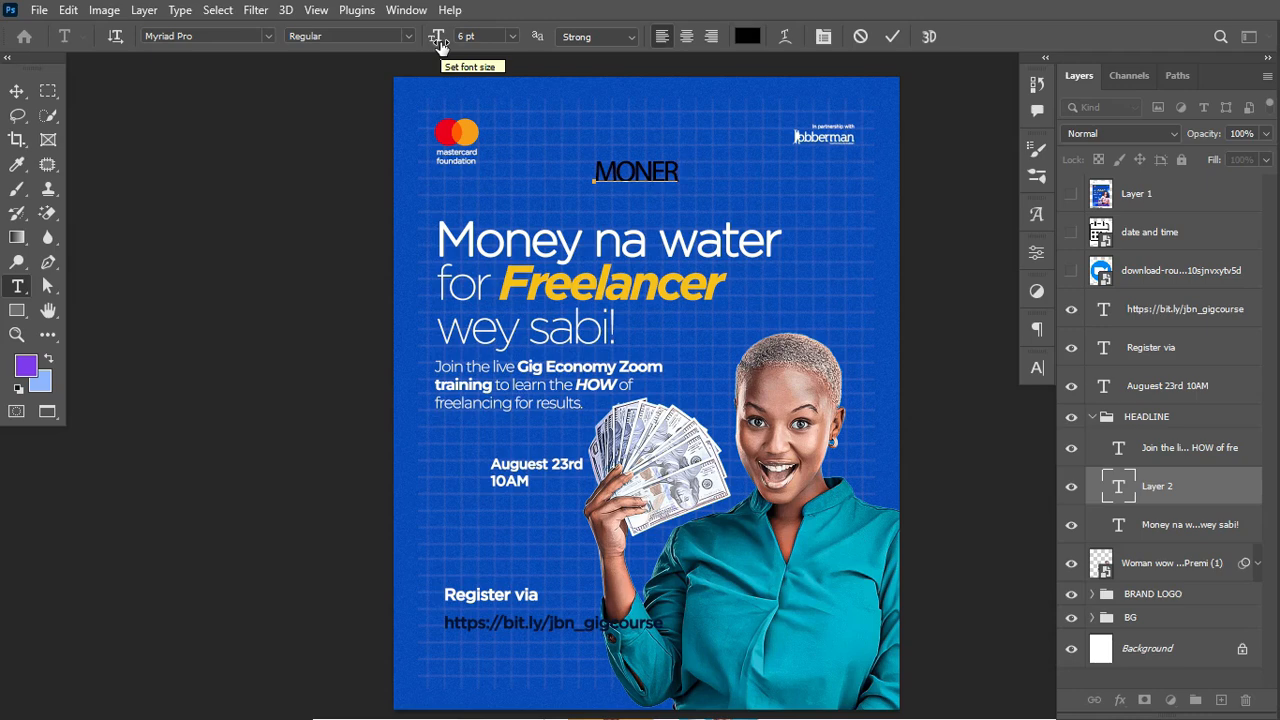
double_click(598, 172)
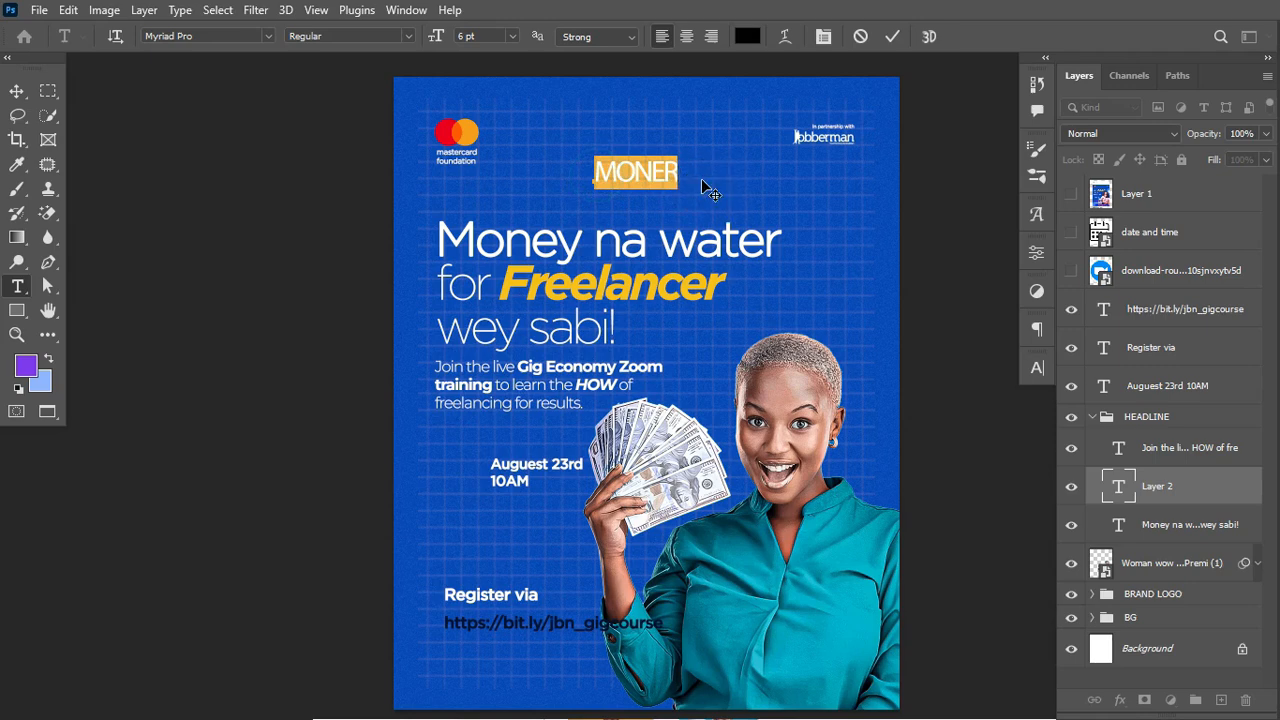
text(M)
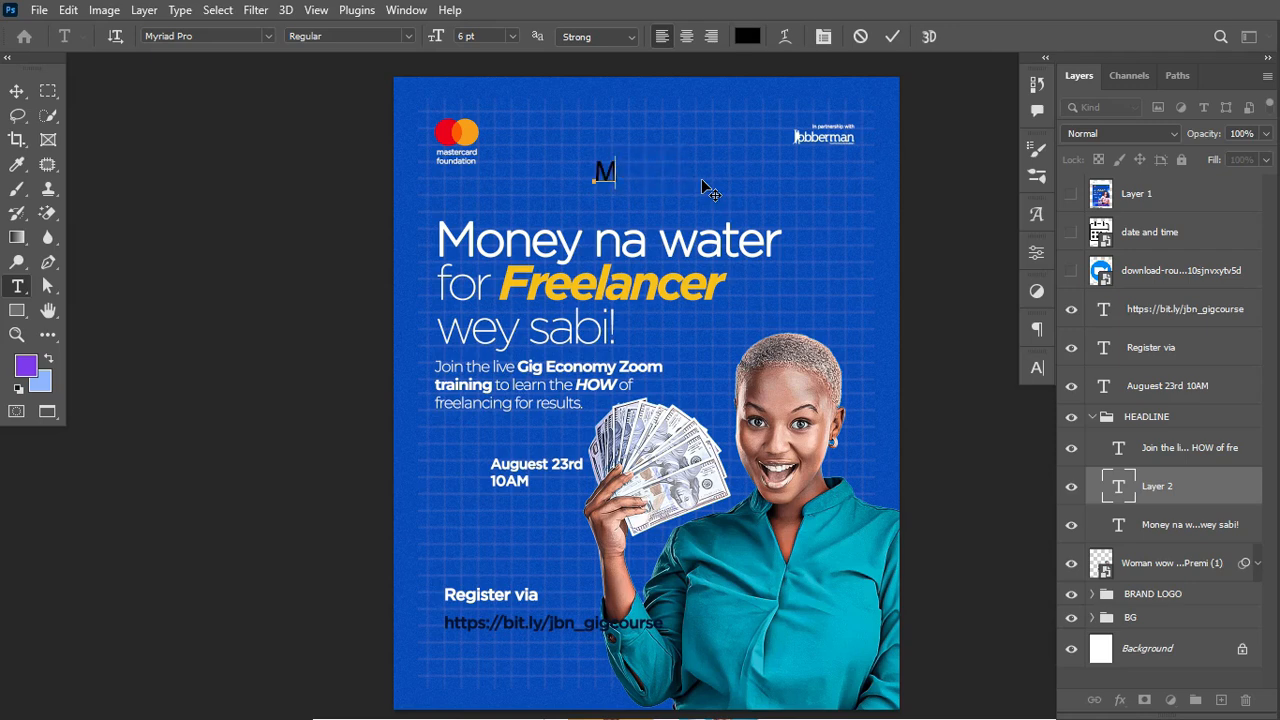
text(oney)
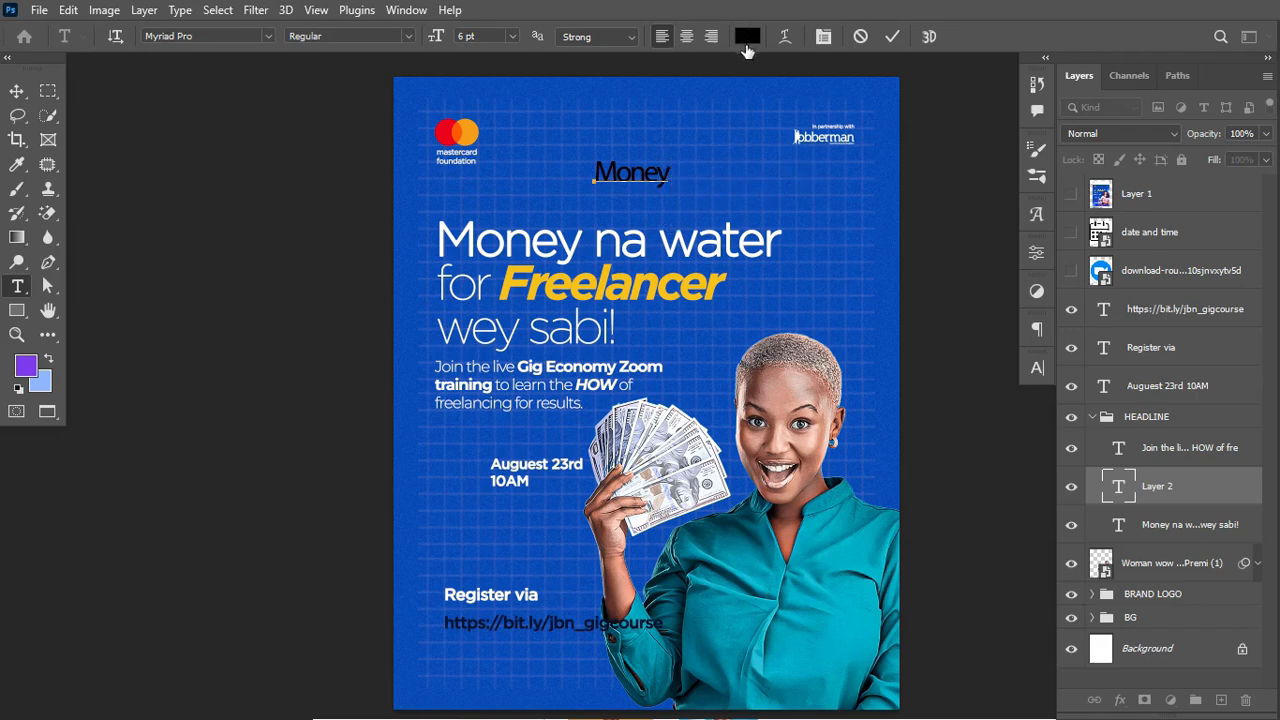
Step: Commit the 'Money' text, recolour it white, then delete the Money text layer
click(892, 36)
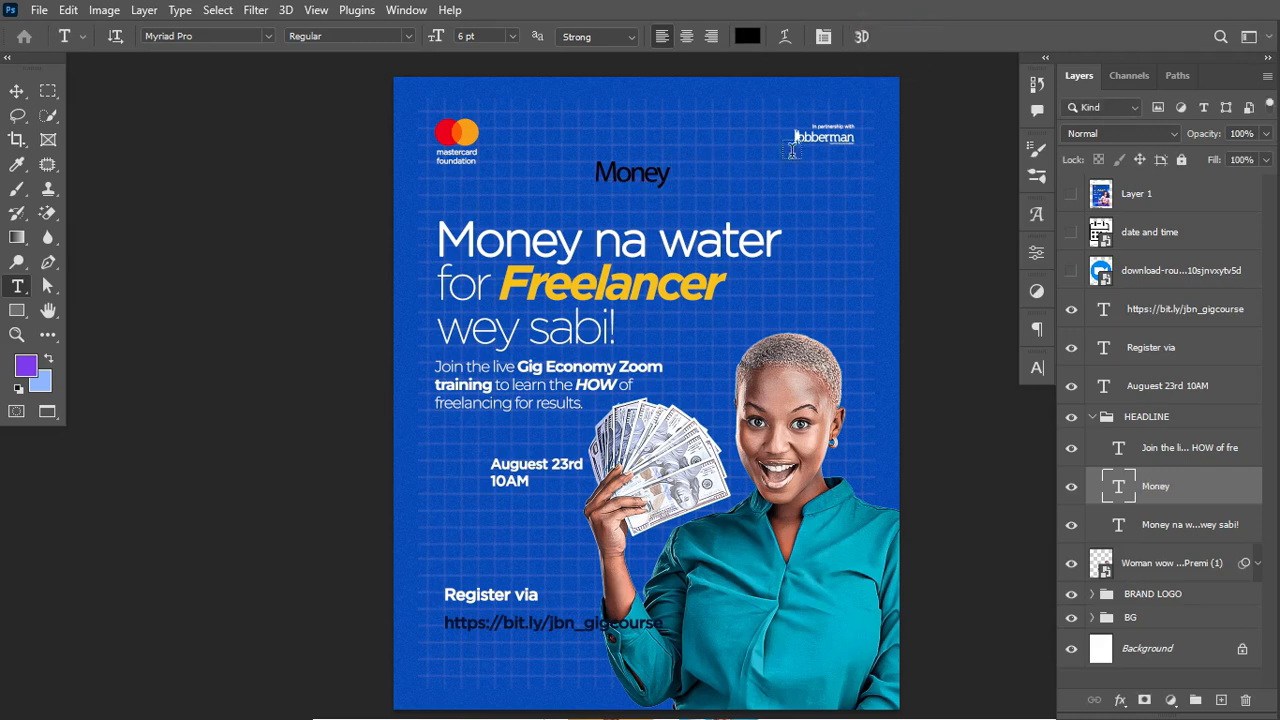
click(747, 37)
drag(797, 381, 757, 366)
click(1160, 350)
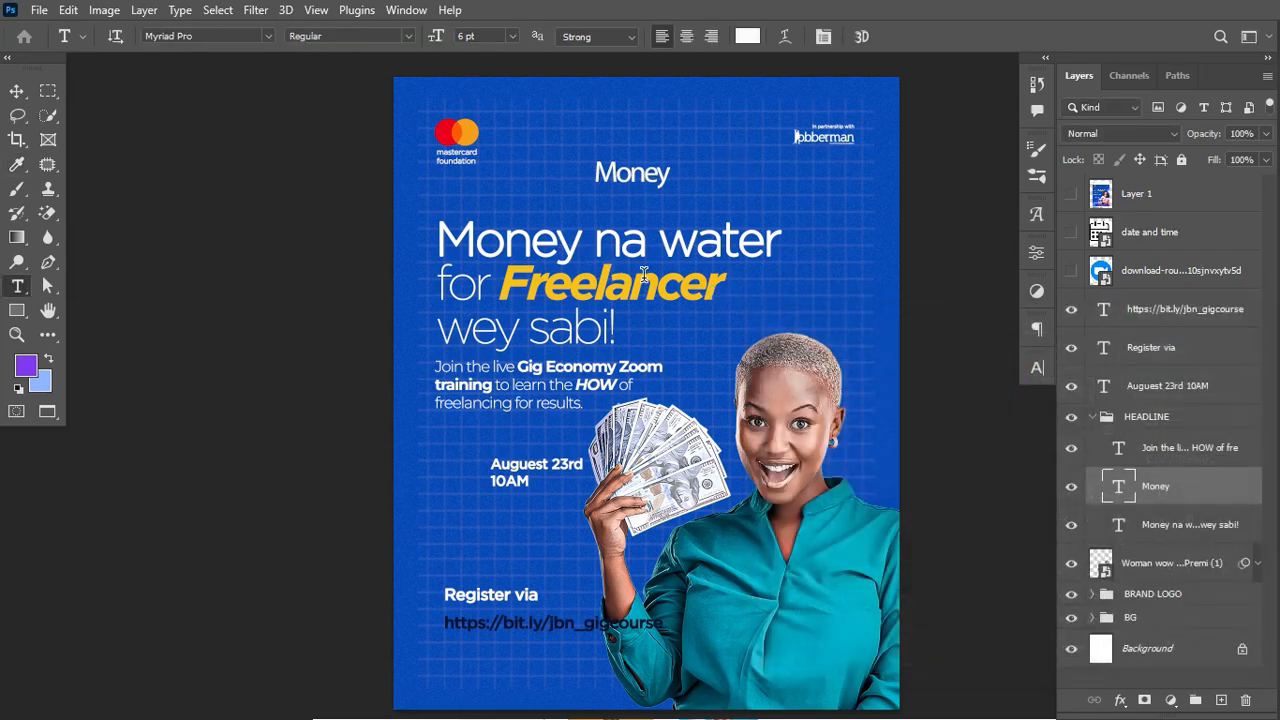
key(Delete)
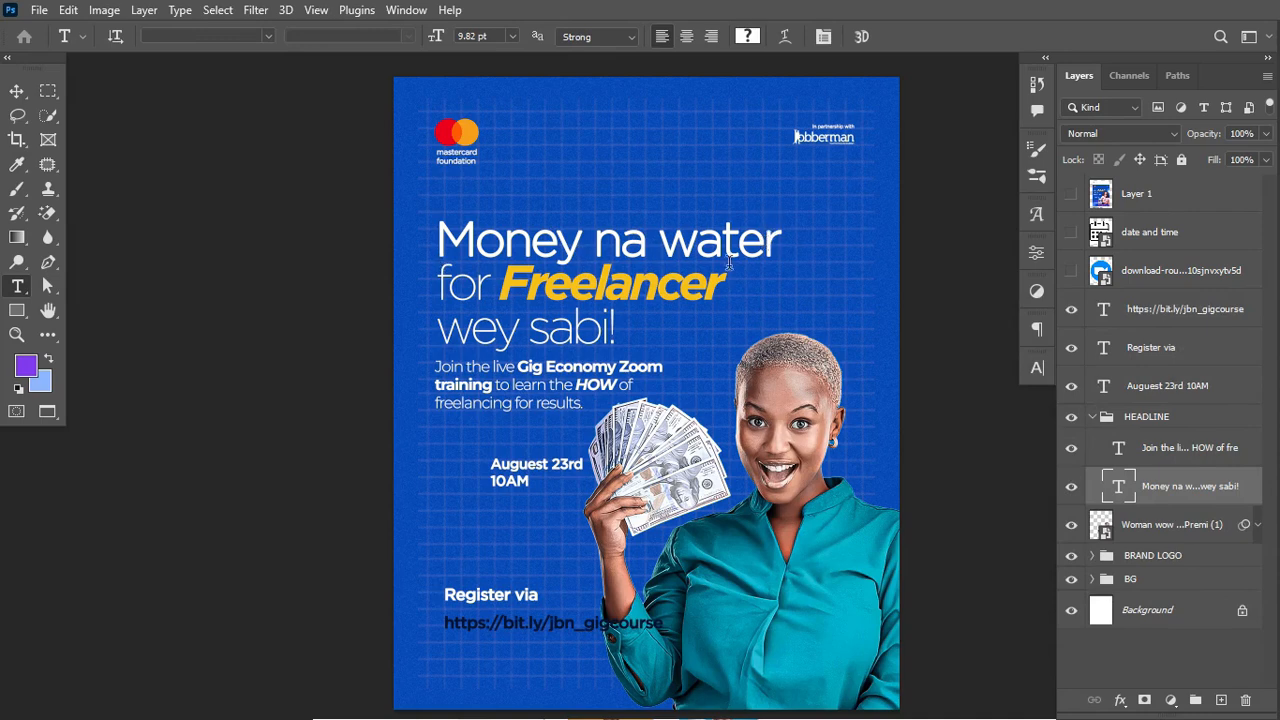
click(790, 243)
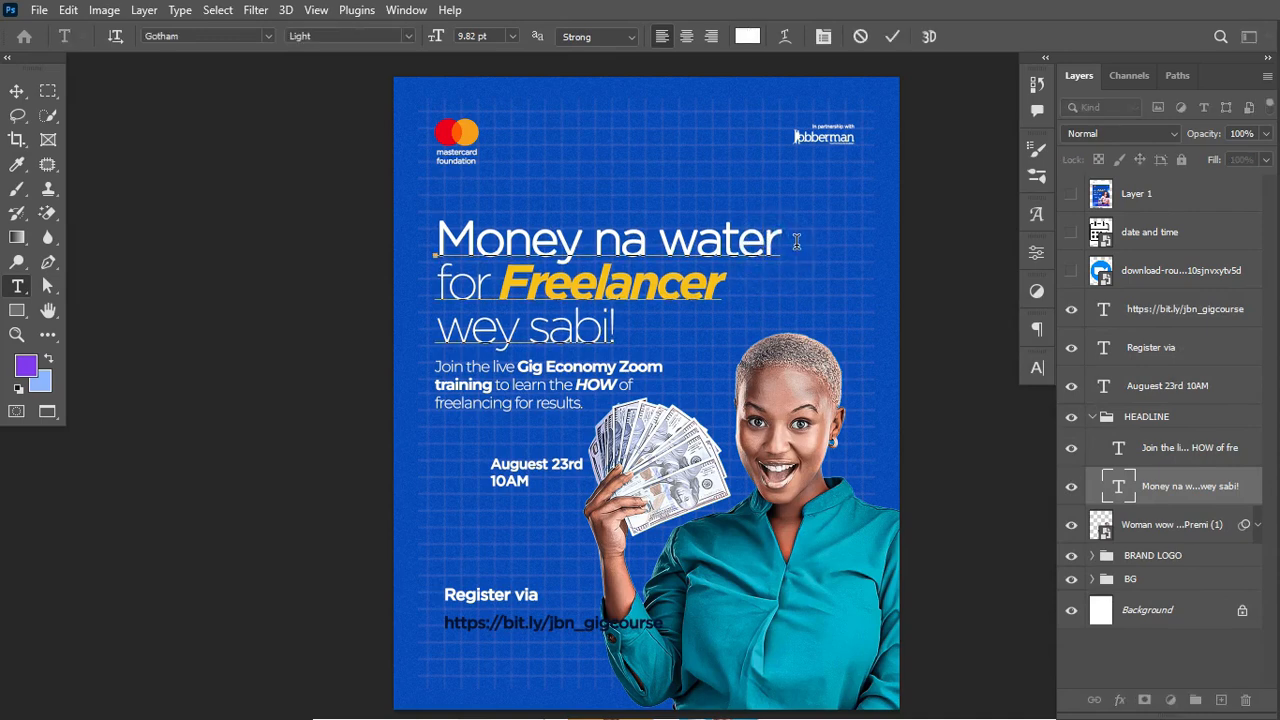
key(Return)
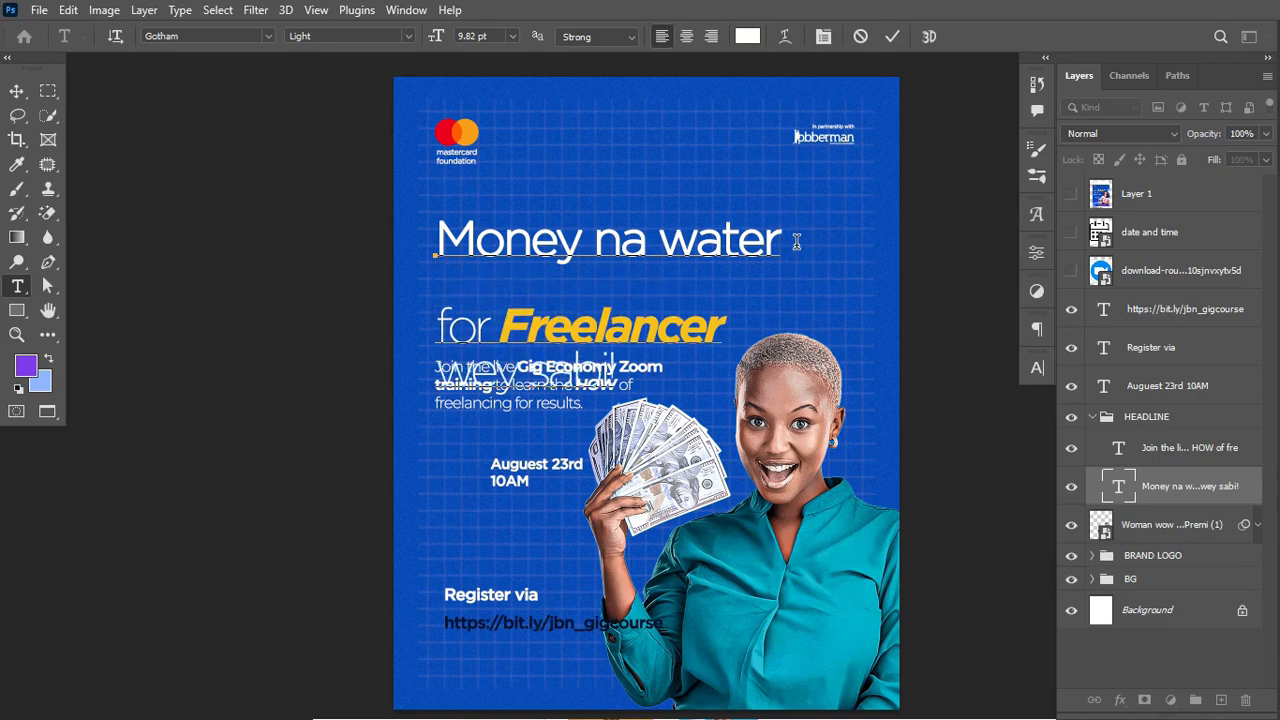
text(for)
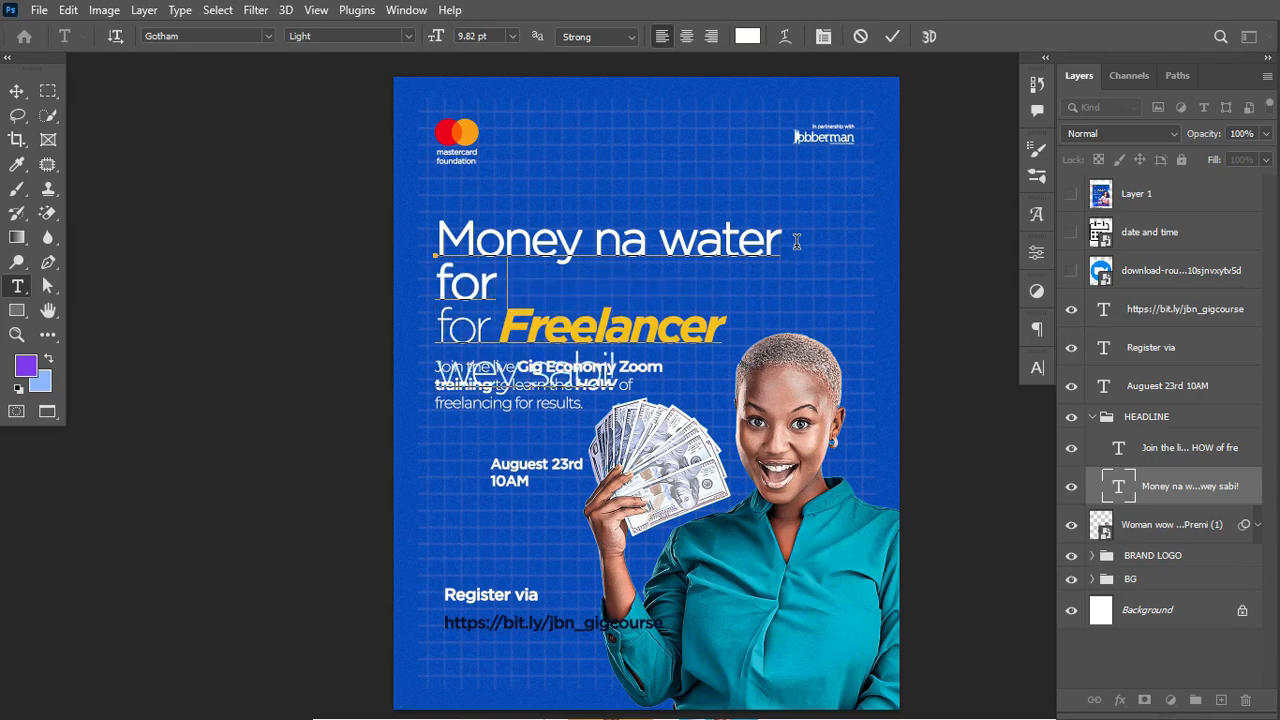
text( fr)
key(BackSpace)
key(BackSpace)
key(BackSpace)
text(Fre)
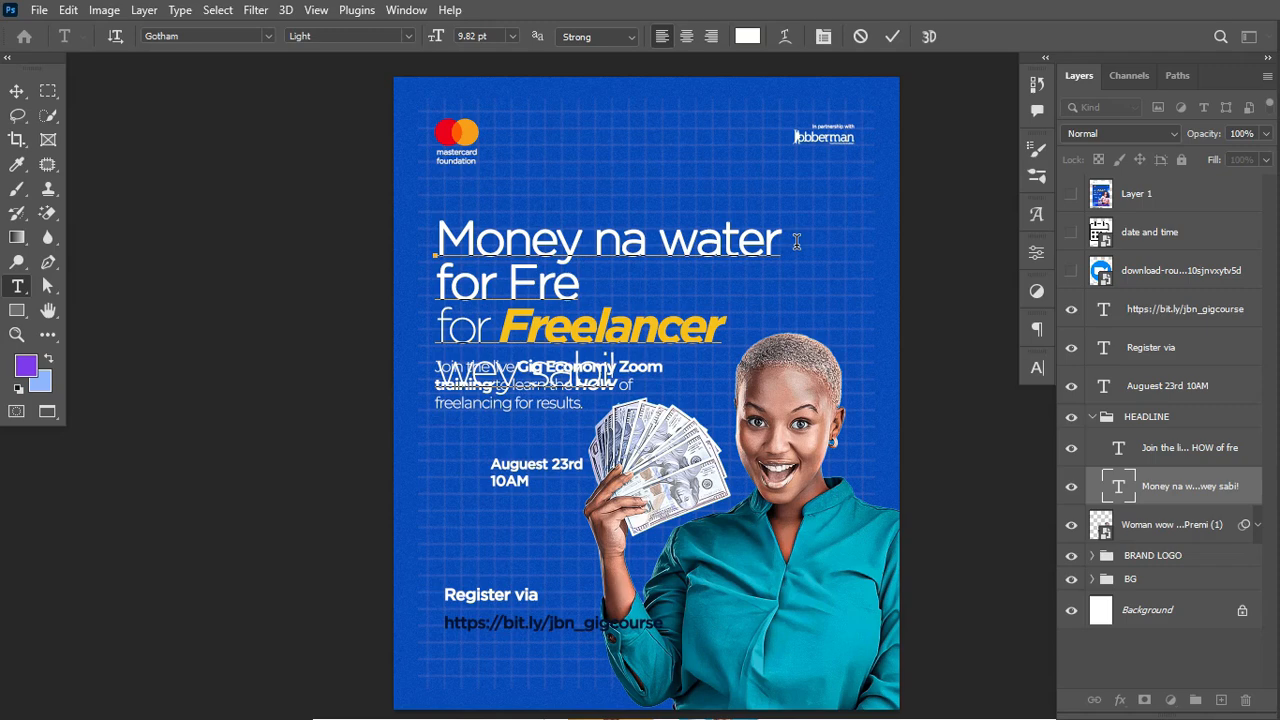
text(elan)
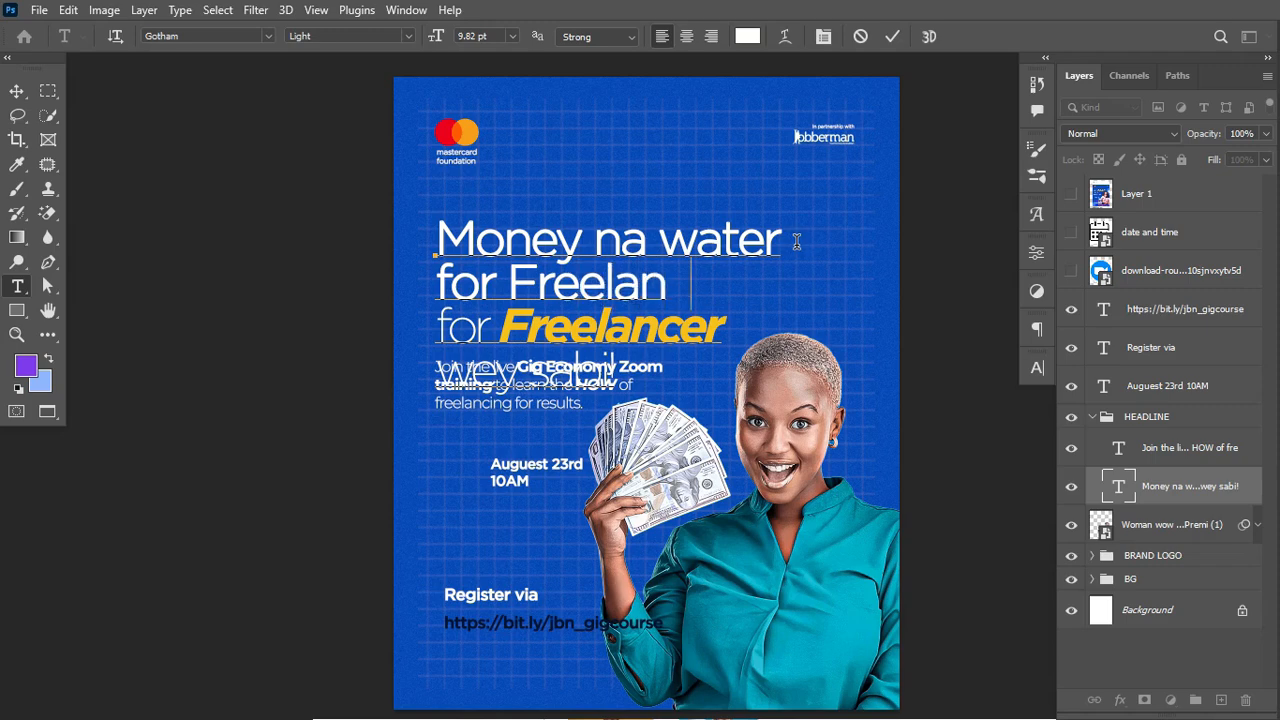
text(cer)
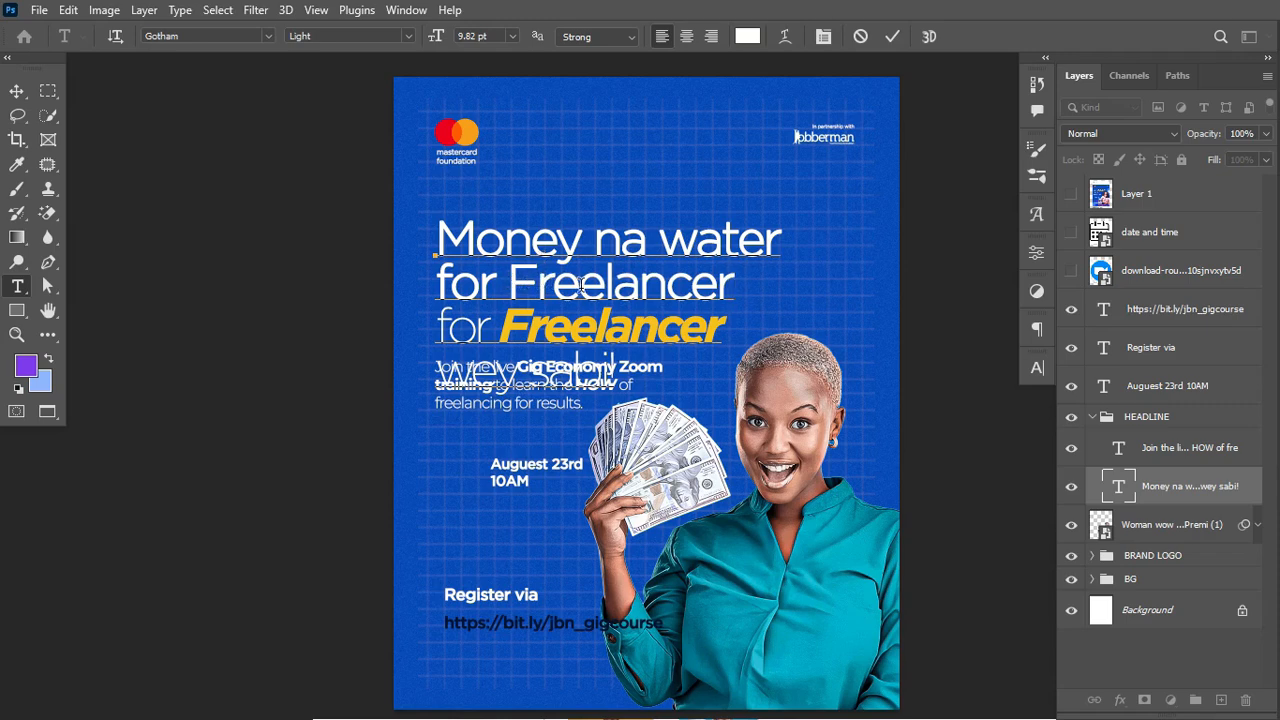
drag(511, 282, 736, 290)
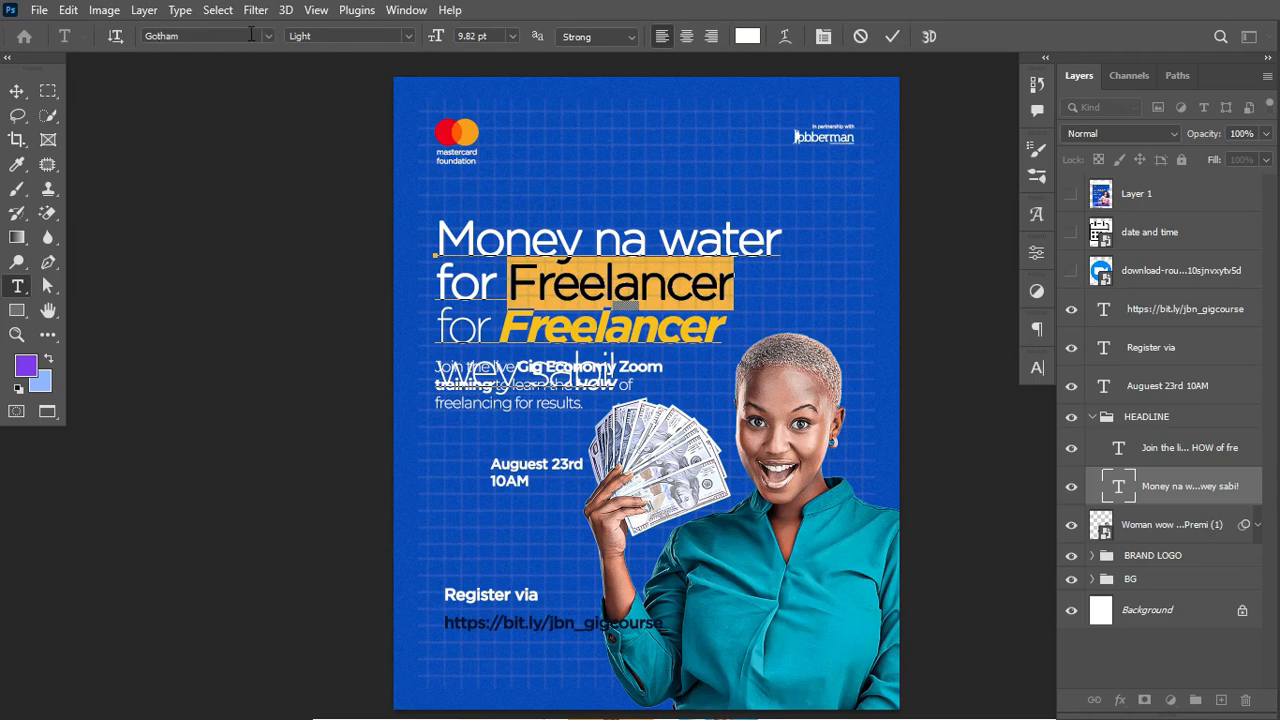
click(409, 37)
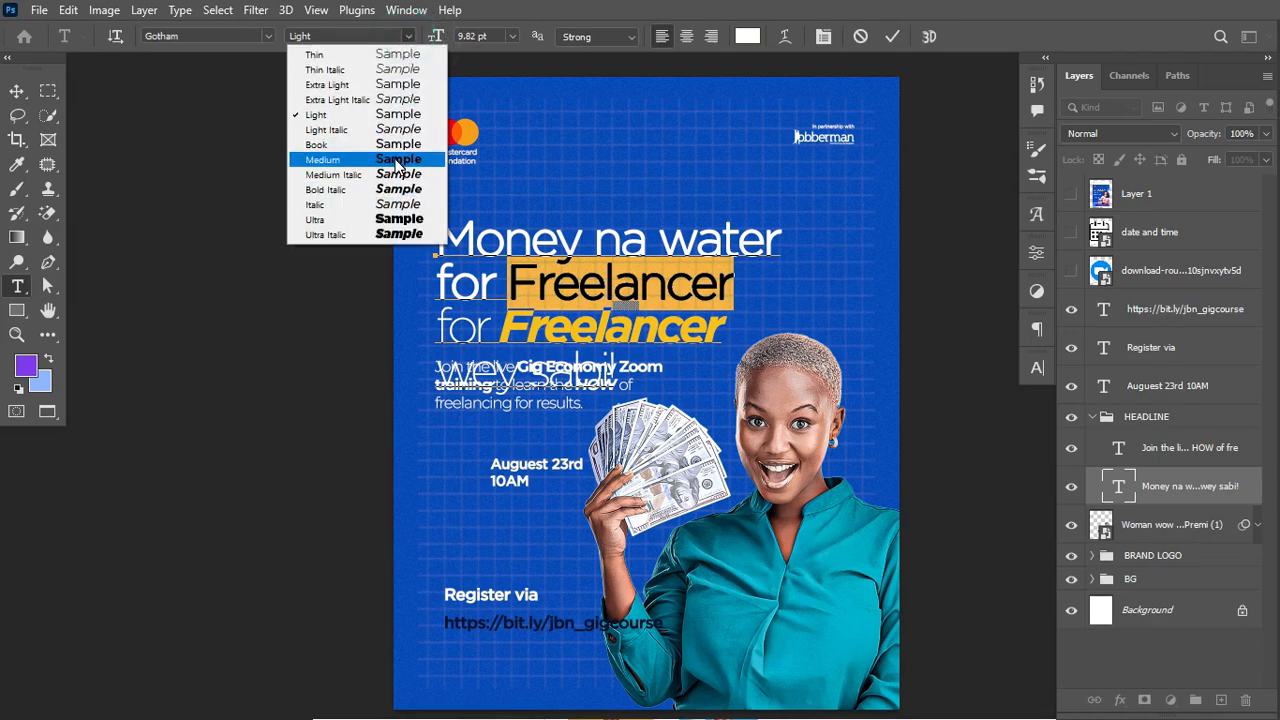
click(367, 162)
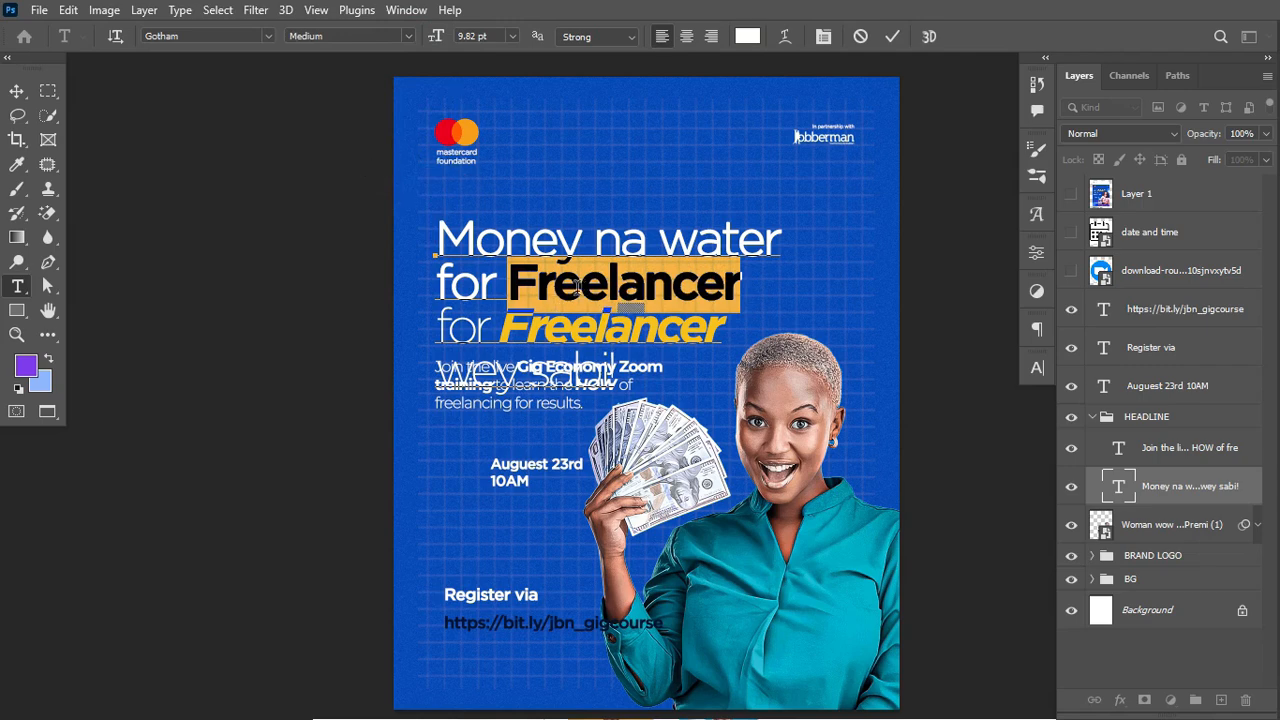
click(406, 37)
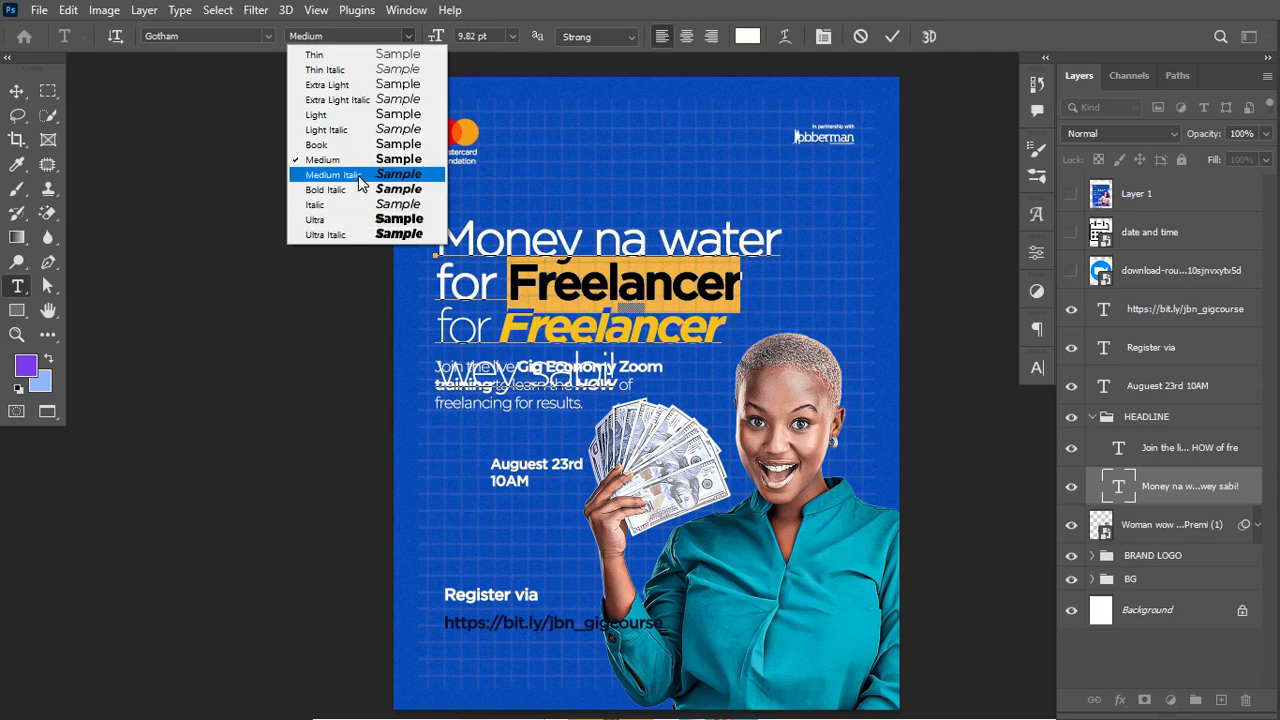
click(357, 175)
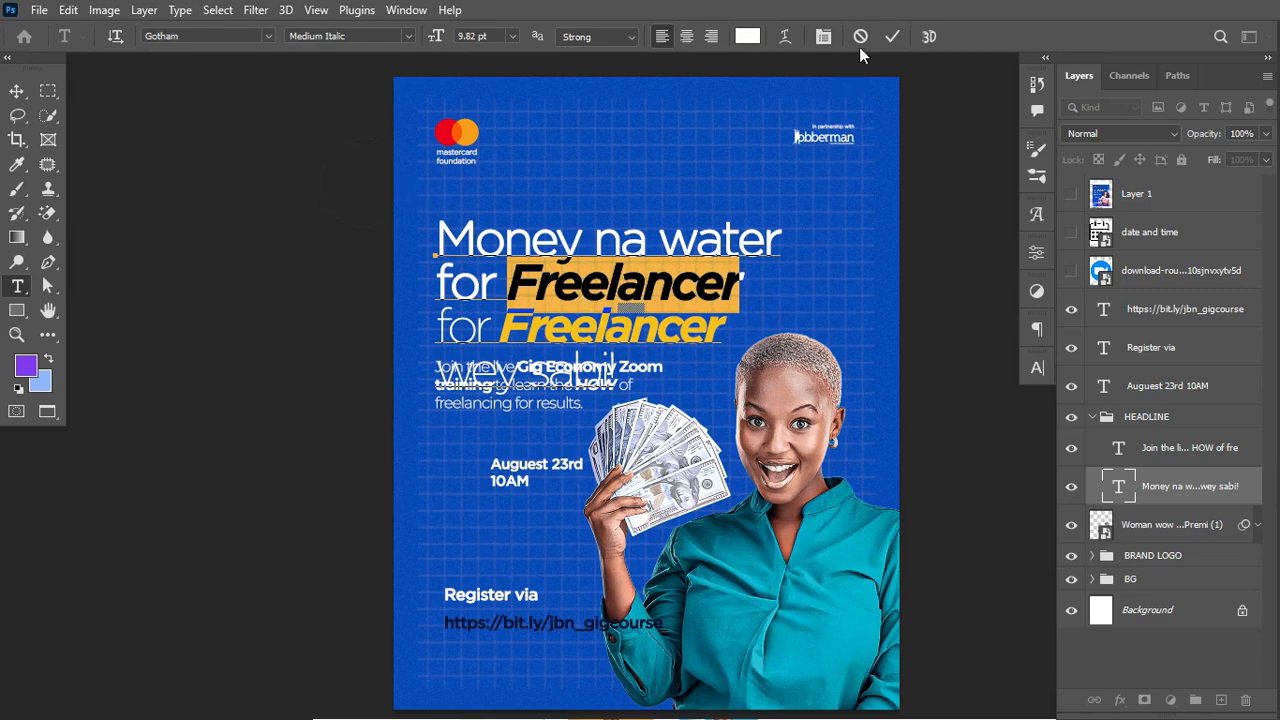
click(744, 38)
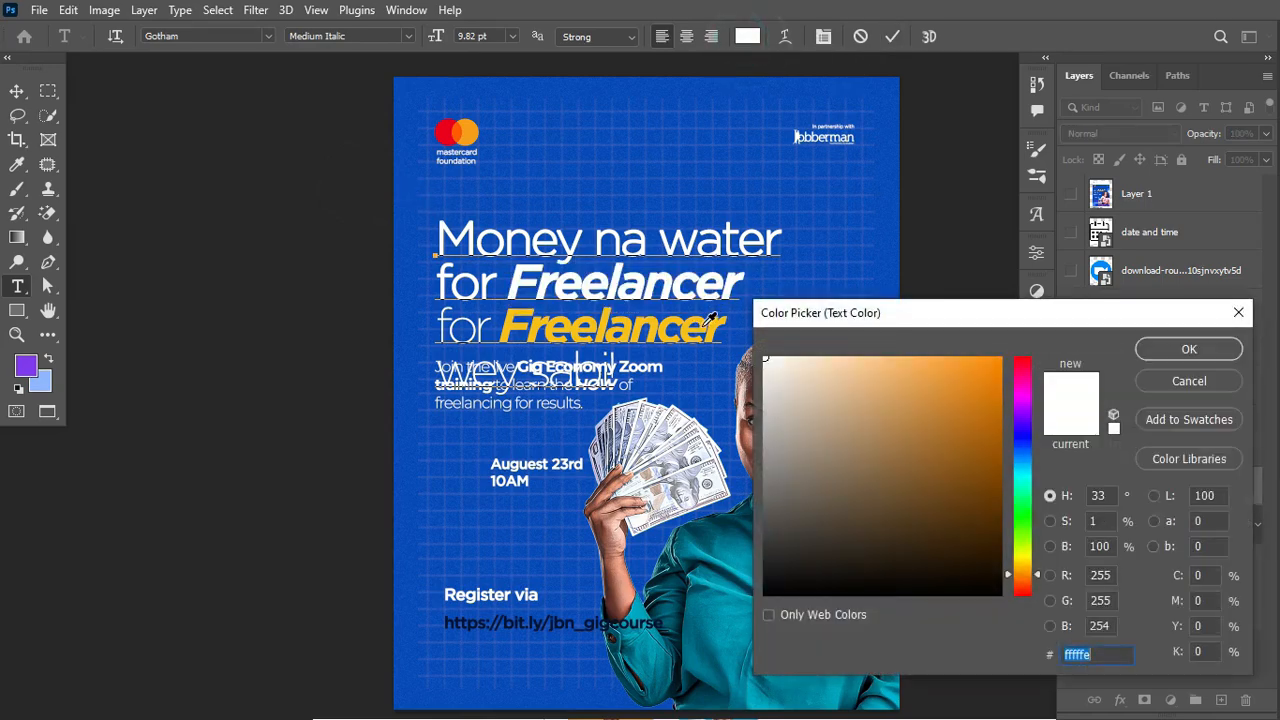
text(f7c11b)
click(1189, 349)
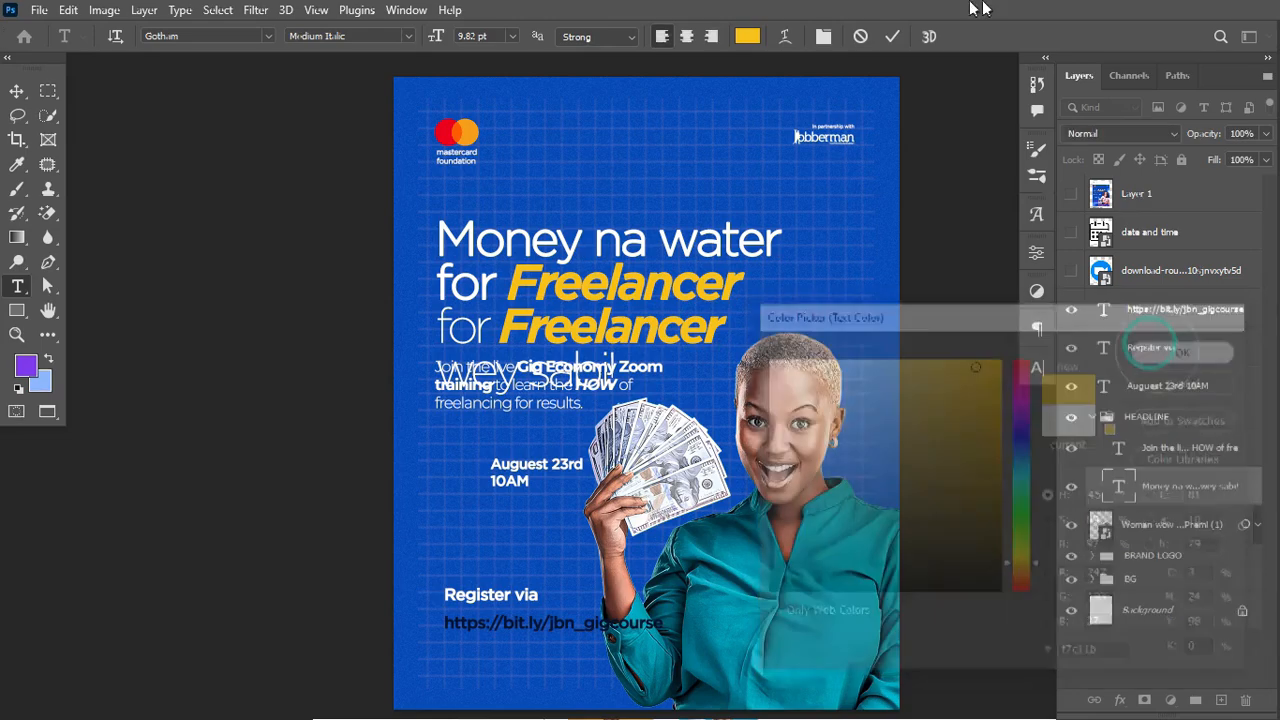
click(894, 36)
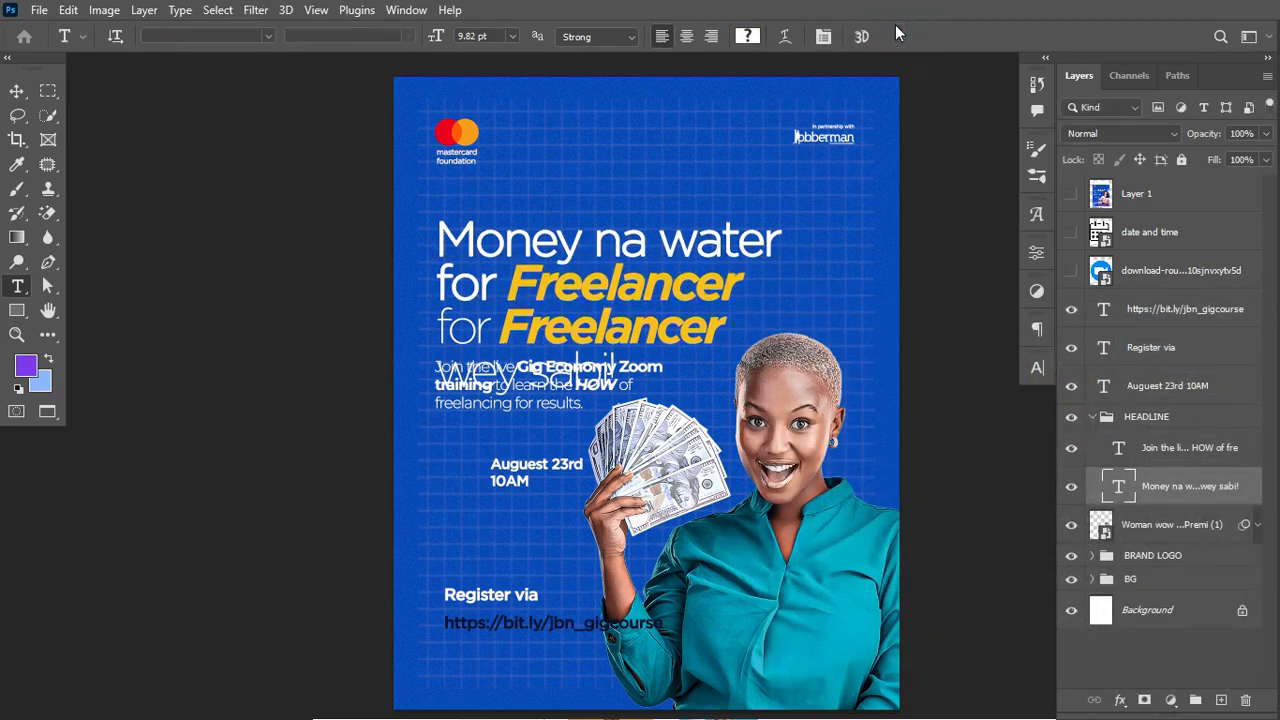
key(ctrl+z)
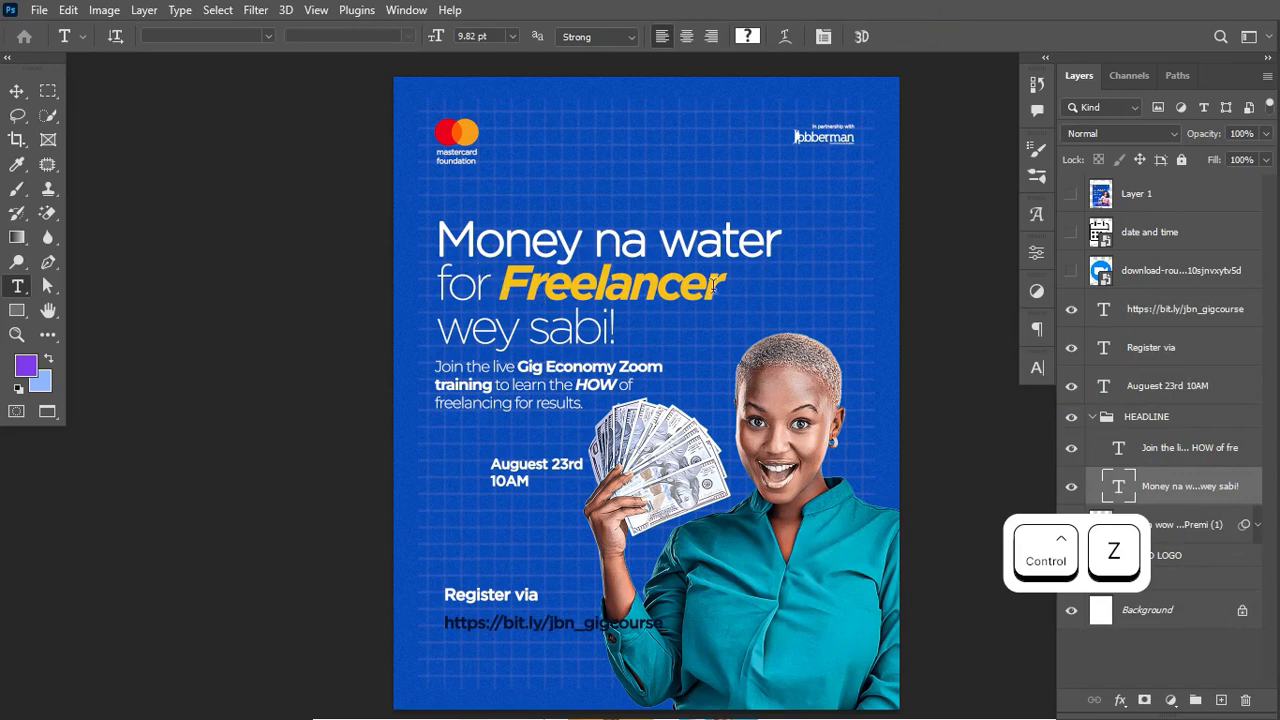
click(782, 238)
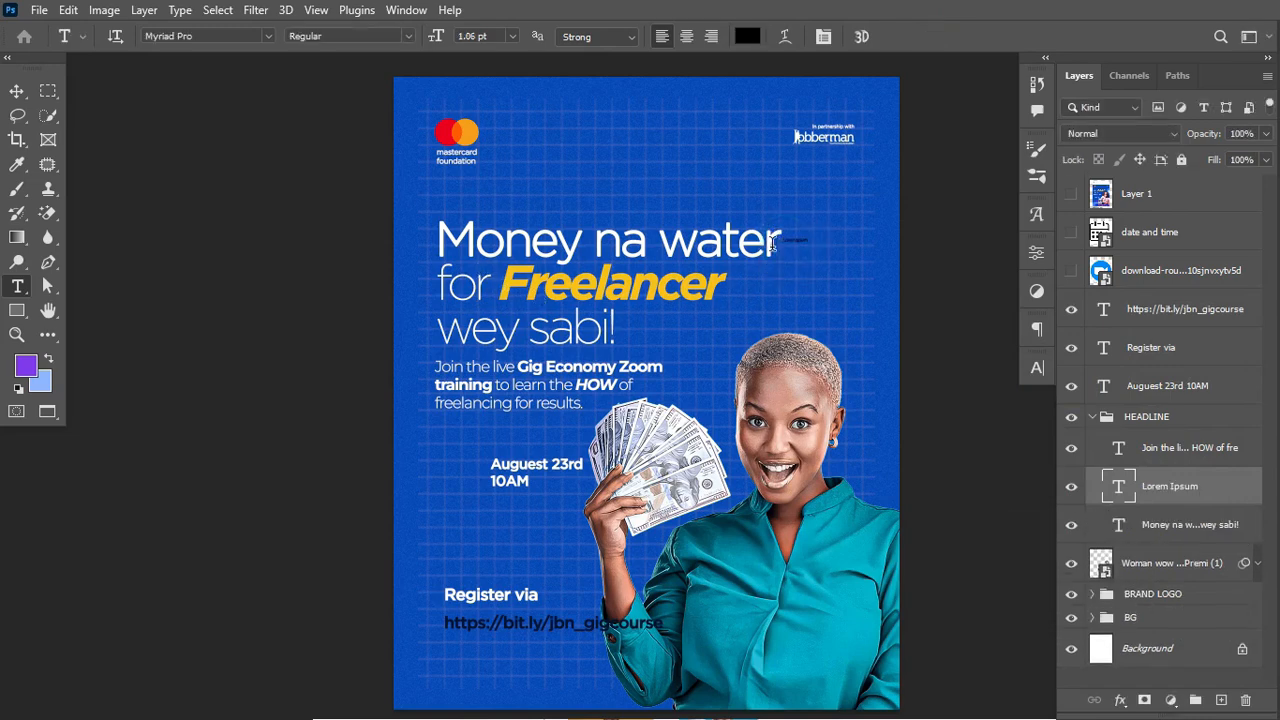
key(Escape)
click(779, 238)
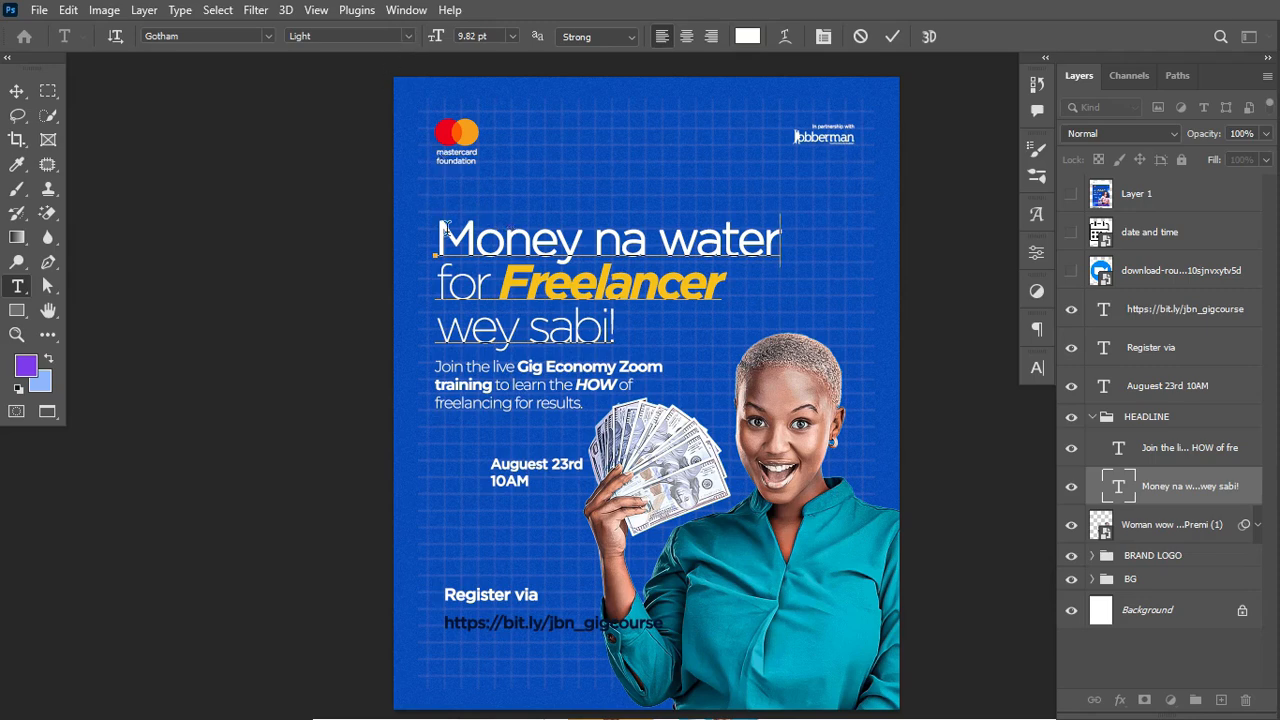
drag(437, 238, 792, 237)
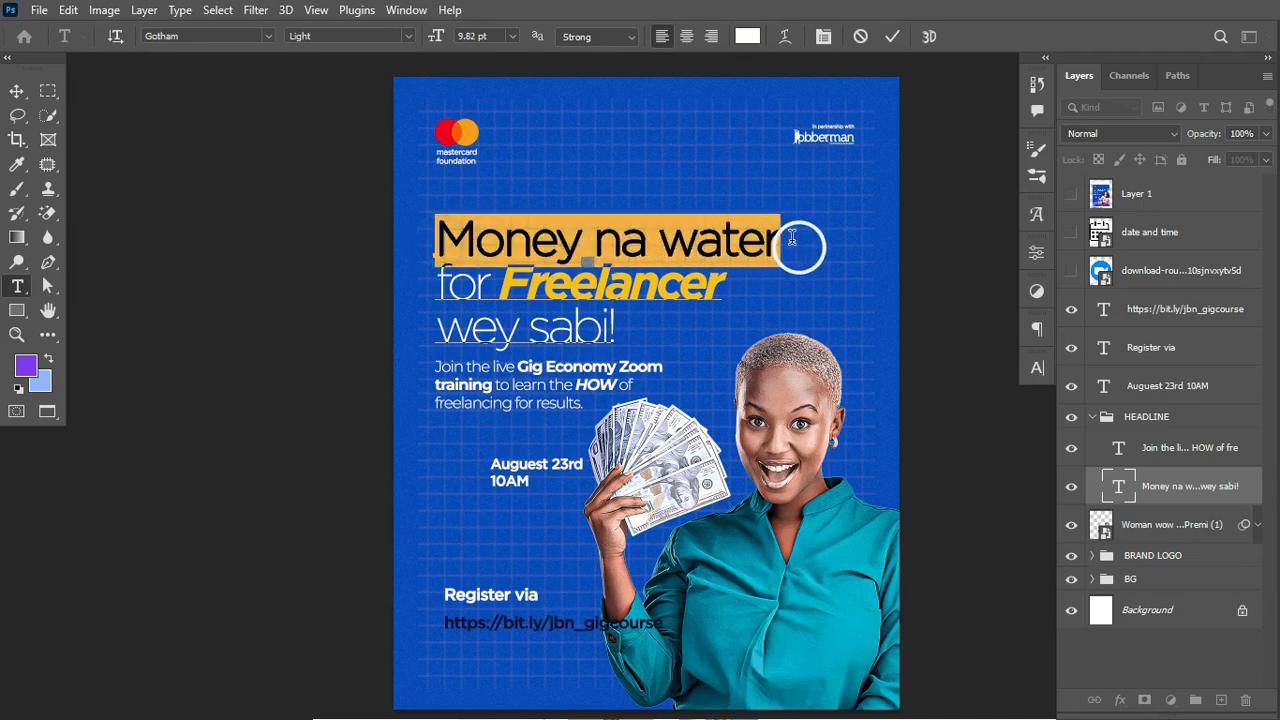
click(407, 36)
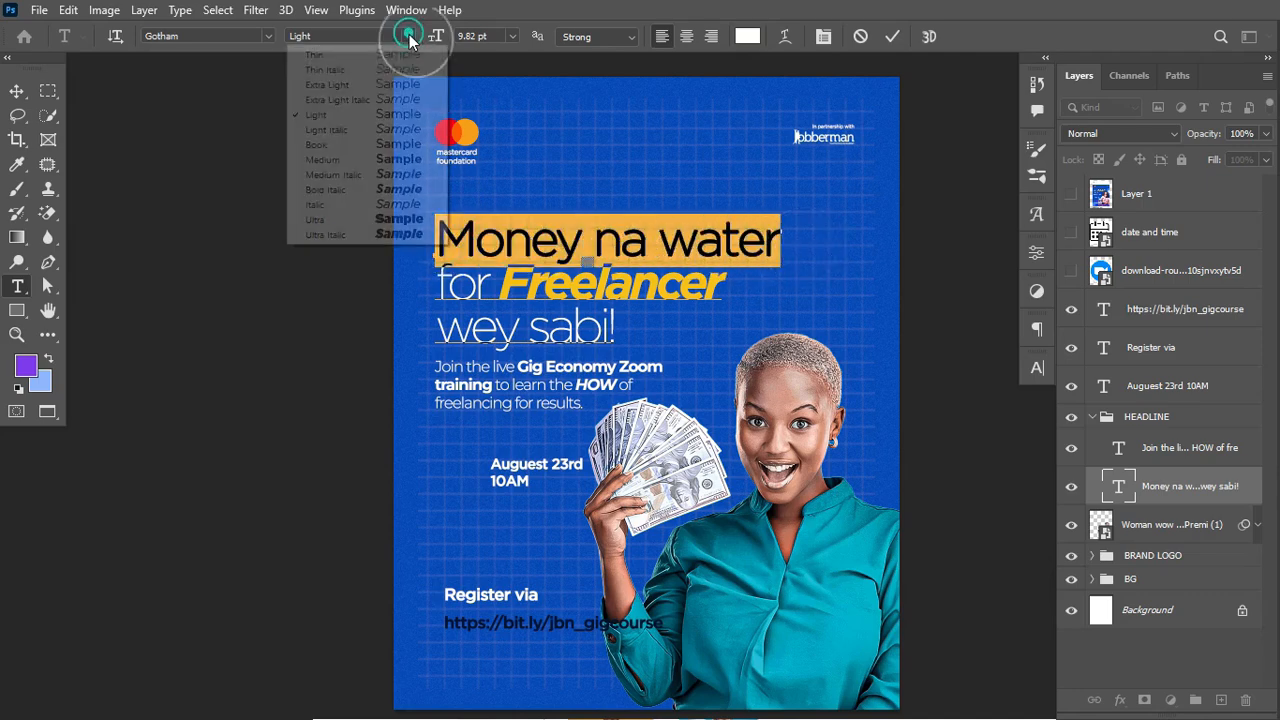
click(554, 264)
drag(500, 282, 724, 284)
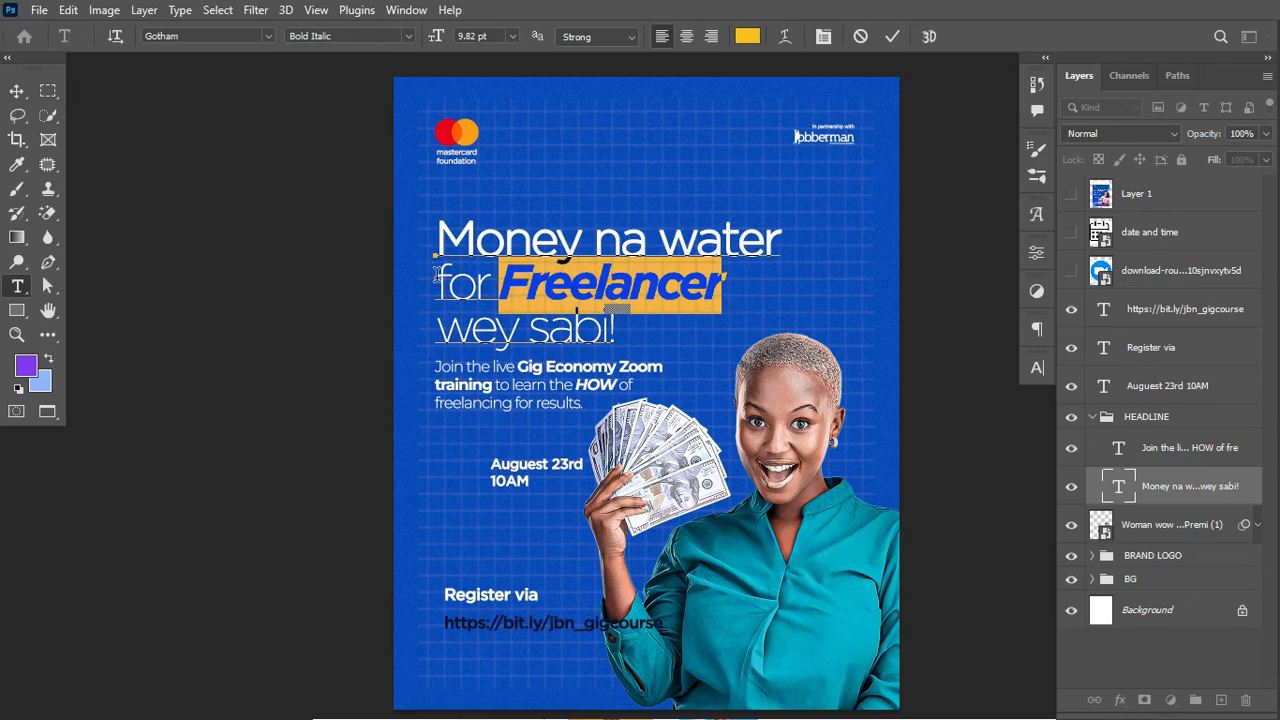
drag(436, 276, 476, 282)
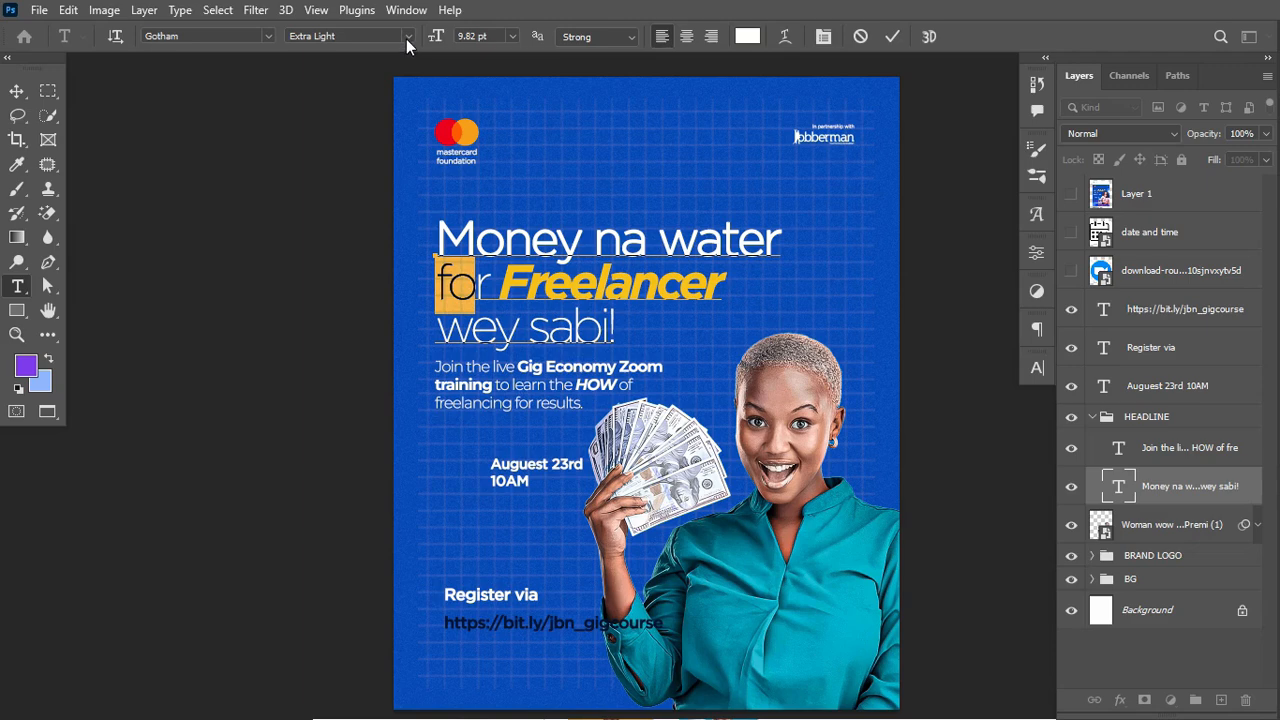
click(892, 36)
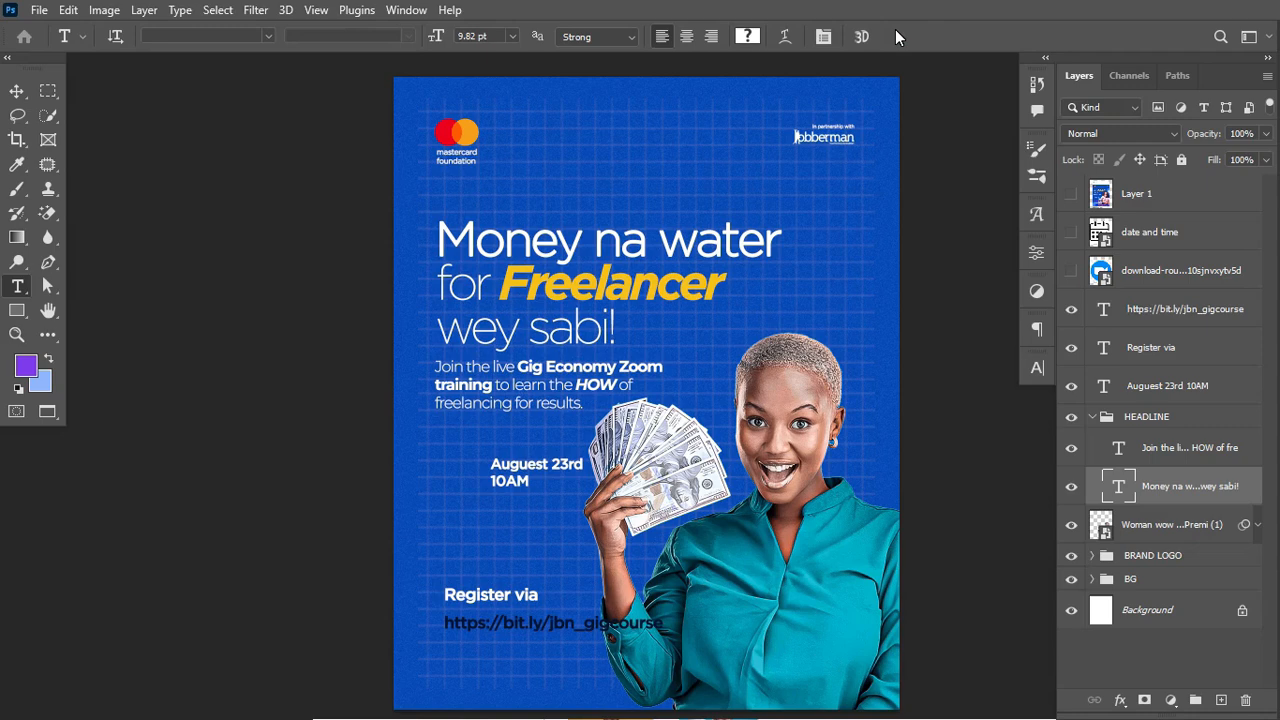
Step: Nudge the 'Join the live' text down and shift the woman-with-cash photo slightly right
click(16, 91)
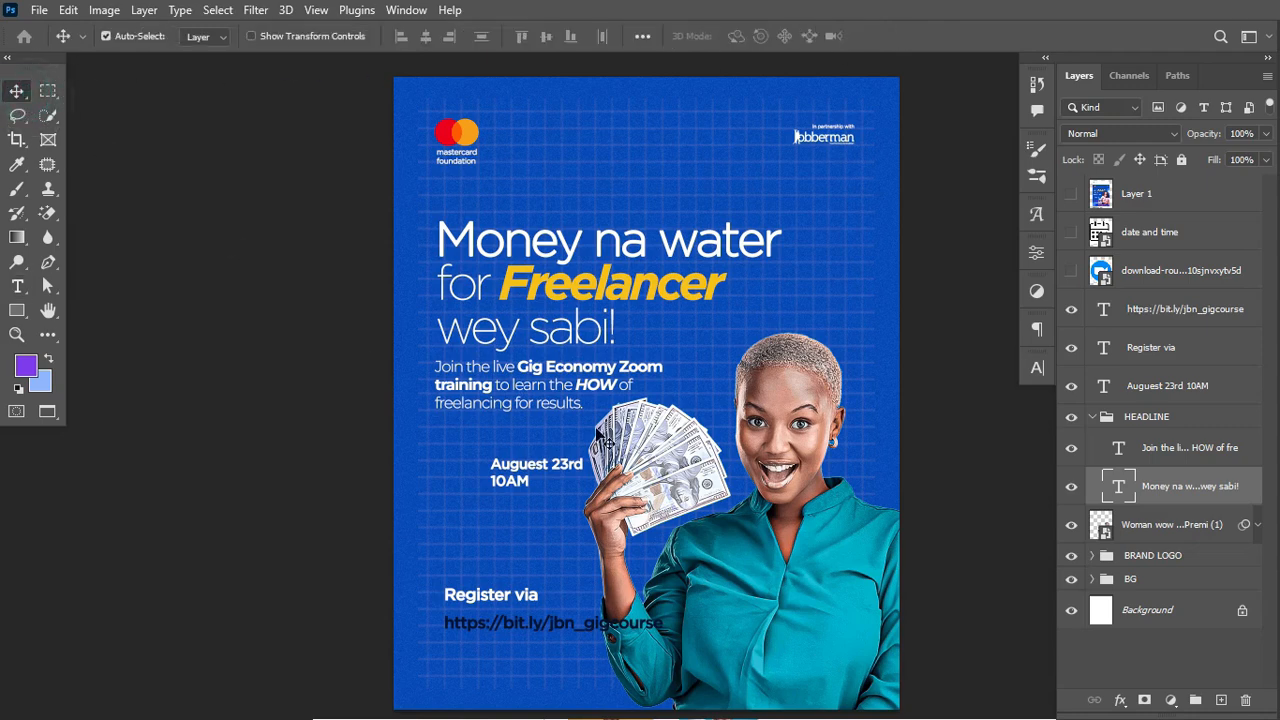
click(575, 390)
key(Down)
key(Down)
key(Down)
key(Down)
key(Down)
key(Down)
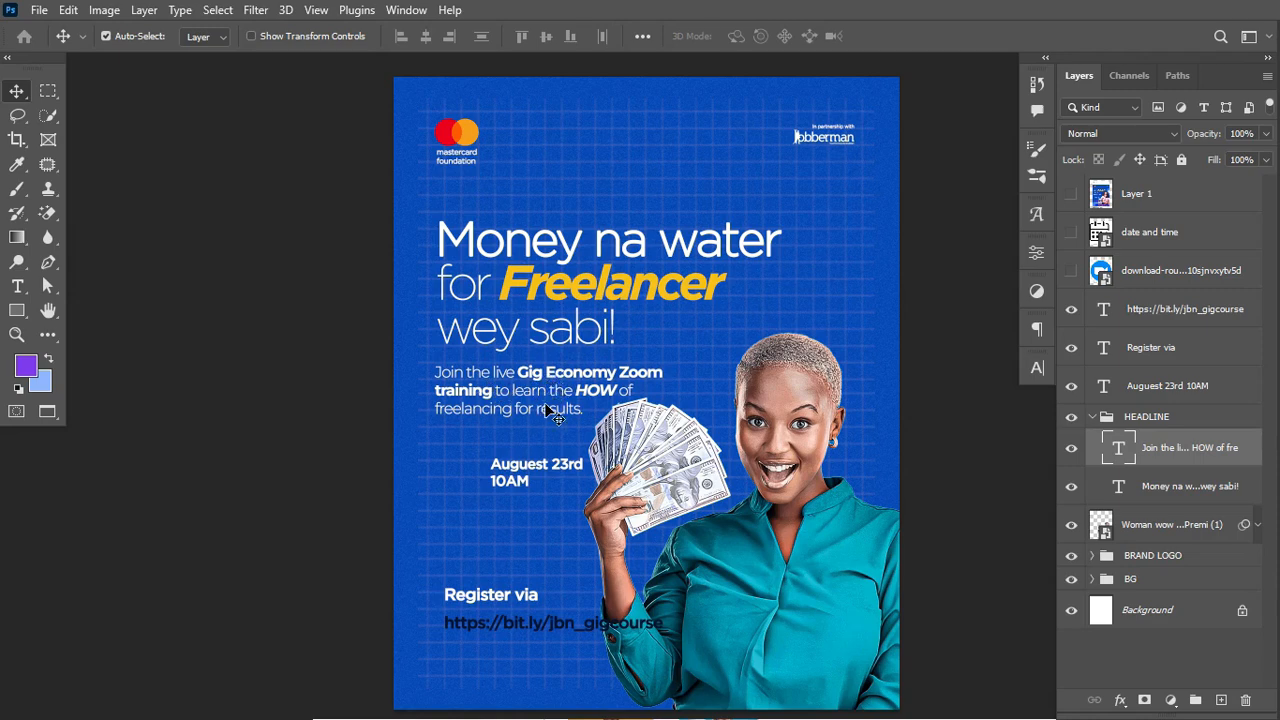
mouse_move(818, 413)
mouse_down()
mouse_move(805, 410)
mouse_move(825, 411)
mouse_up()
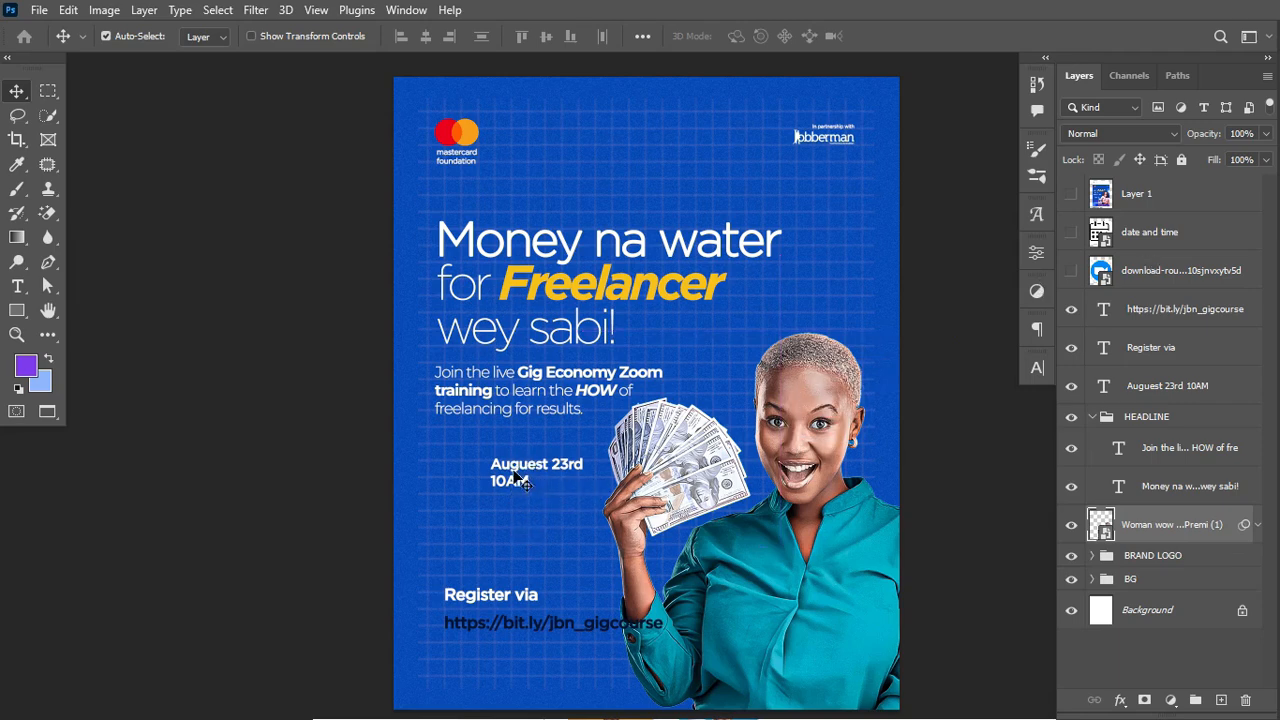
Step: Show and rasterize the 'date and time' icon, then magic-erase its white background and clock face
click(1071, 233)
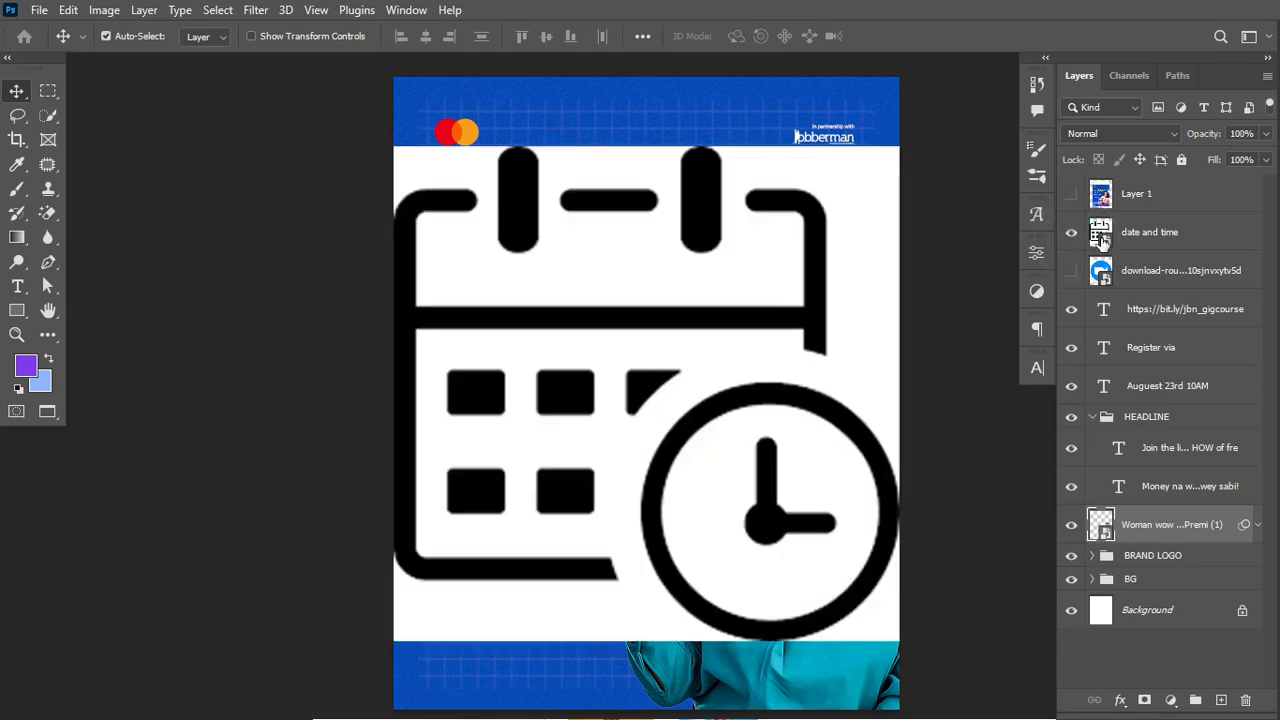
click(1152, 233)
right_click(1213, 237)
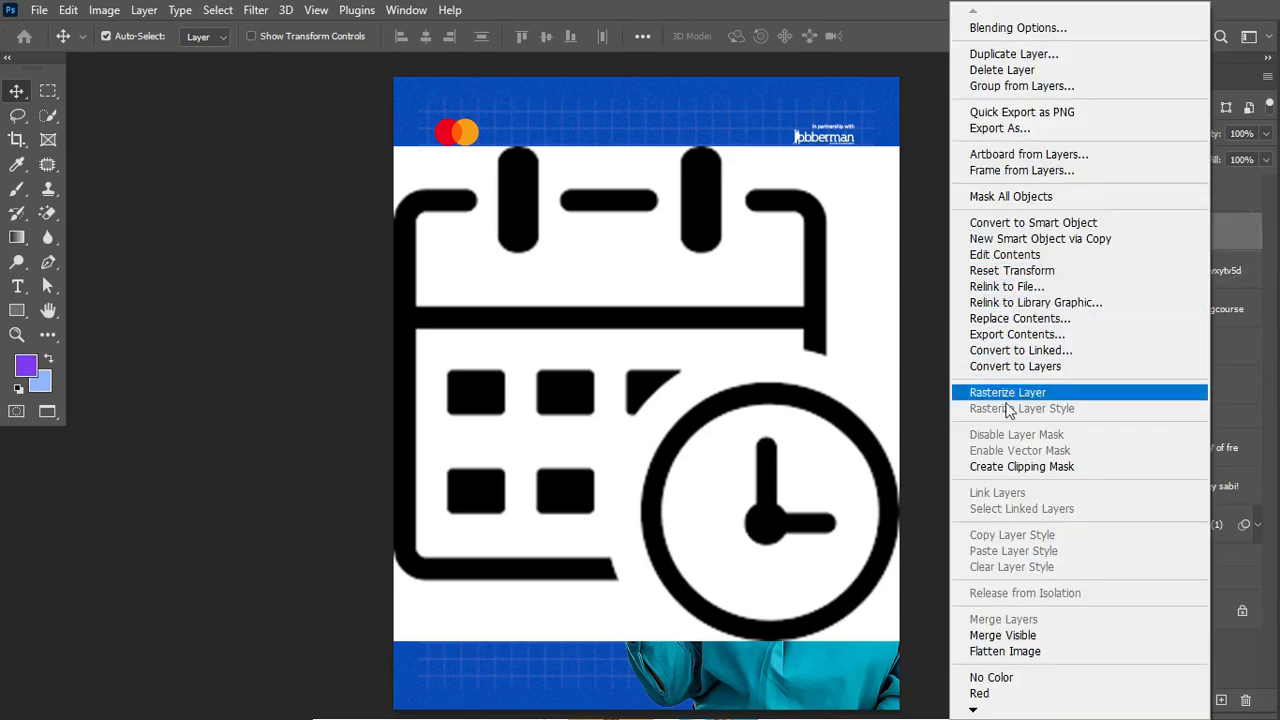
click(1022, 393)
key(e)
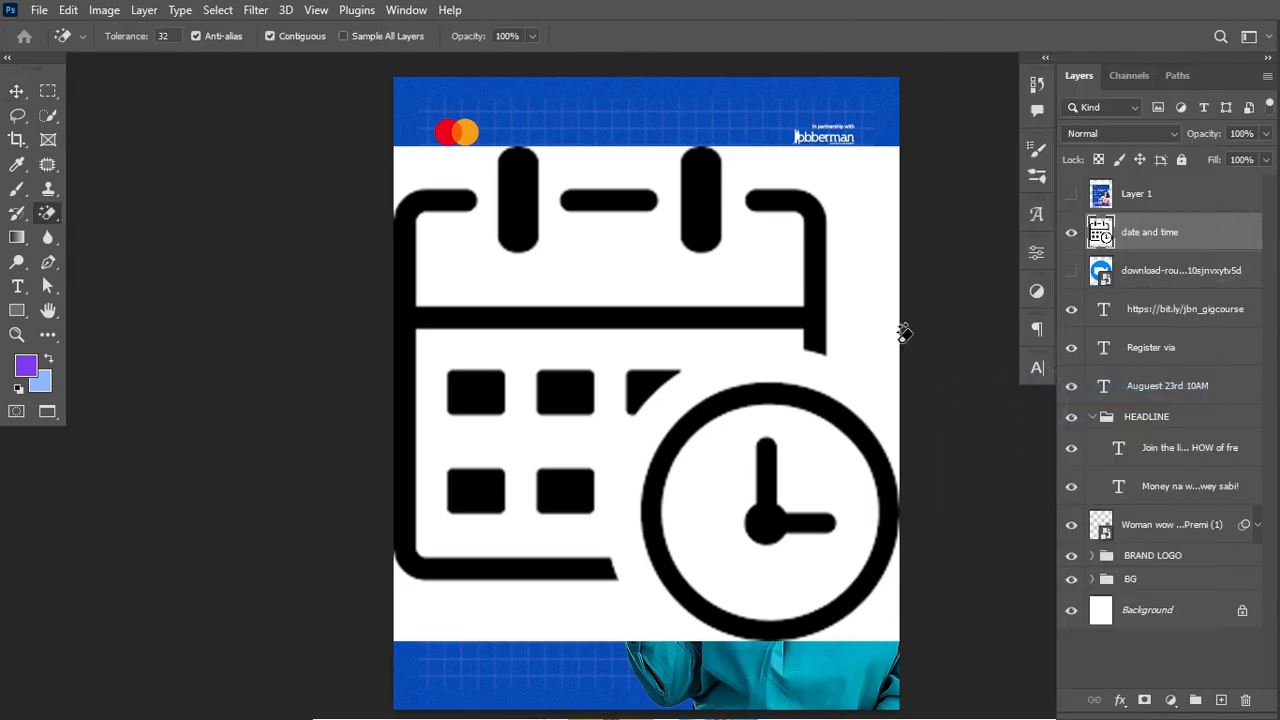
click(846, 322)
click(822, 450)
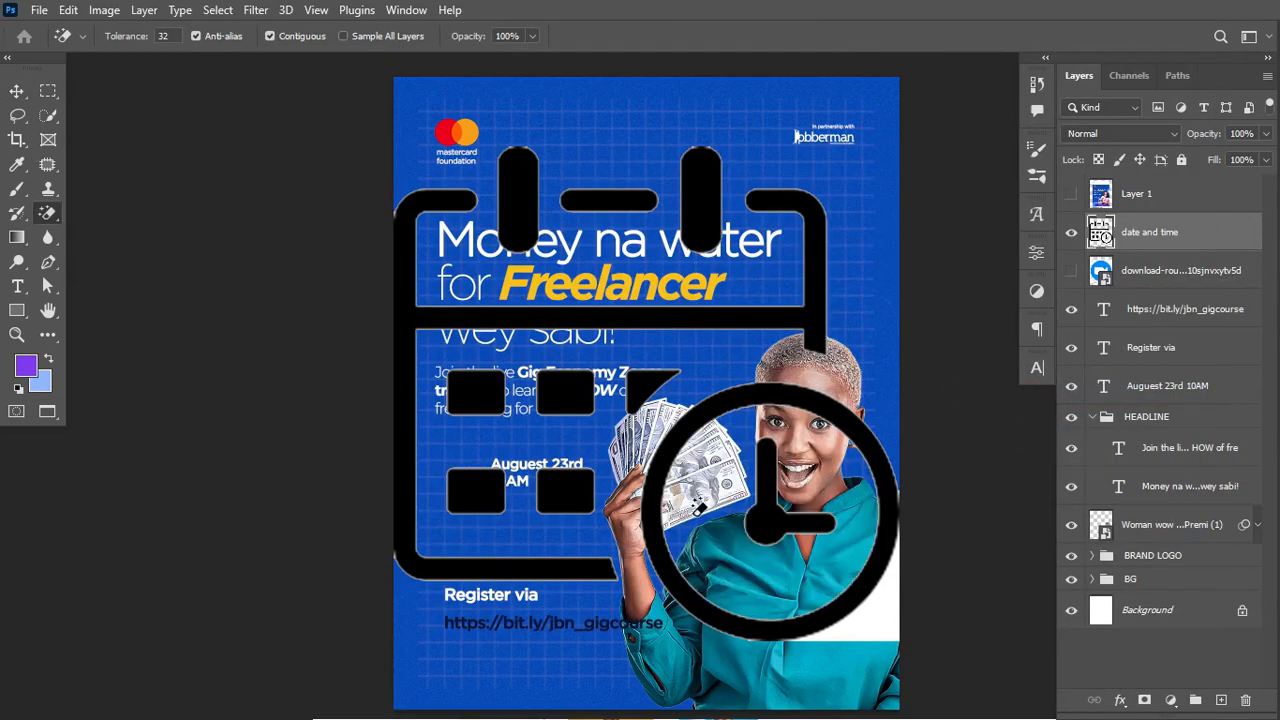
Step: Convert the calendar icon to a Smart Object and shrink it to about half size
right_click(1226, 248)
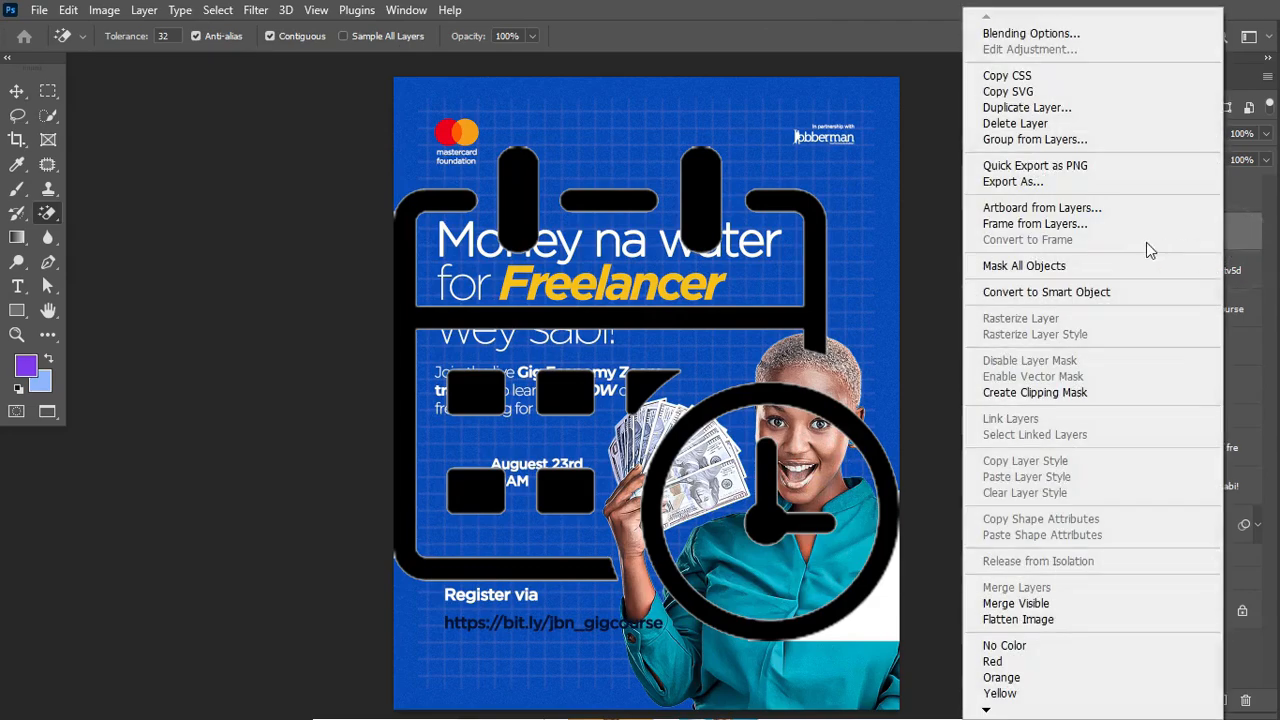
click(1046, 292)
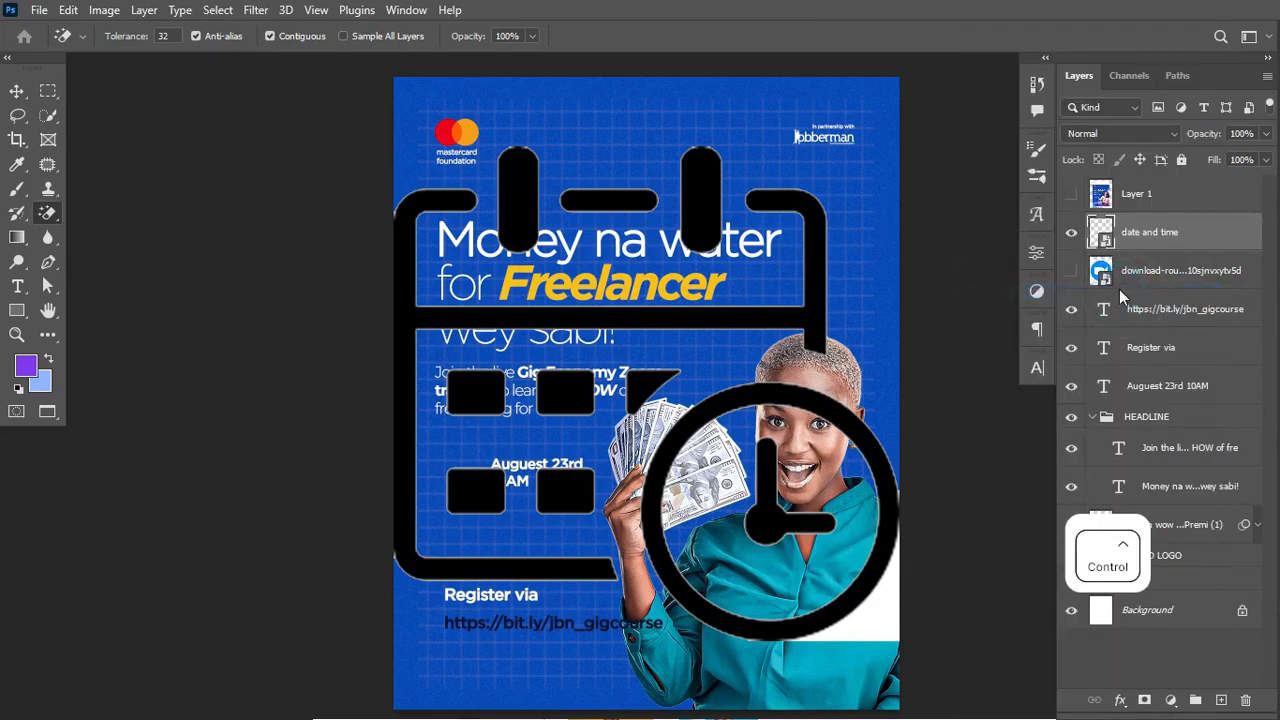
key(ctrl+t)
drag(897, 145, 636, 401)
key(ctrl+Return)
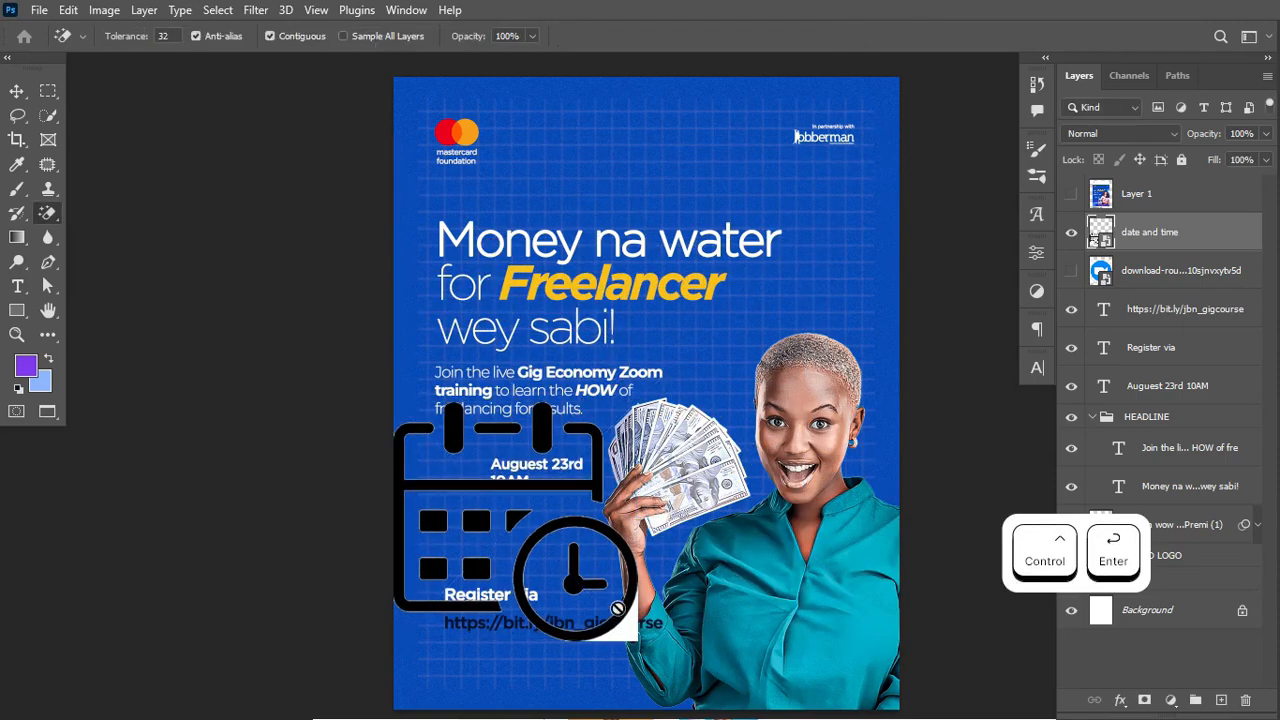
Step: Rasterize the icon again, erase the leftover white patch, and convert it back to a Smart Object
right_click(1222, 245)
click(1058, 391)
click(622, 620)
right_click(1170, 243)
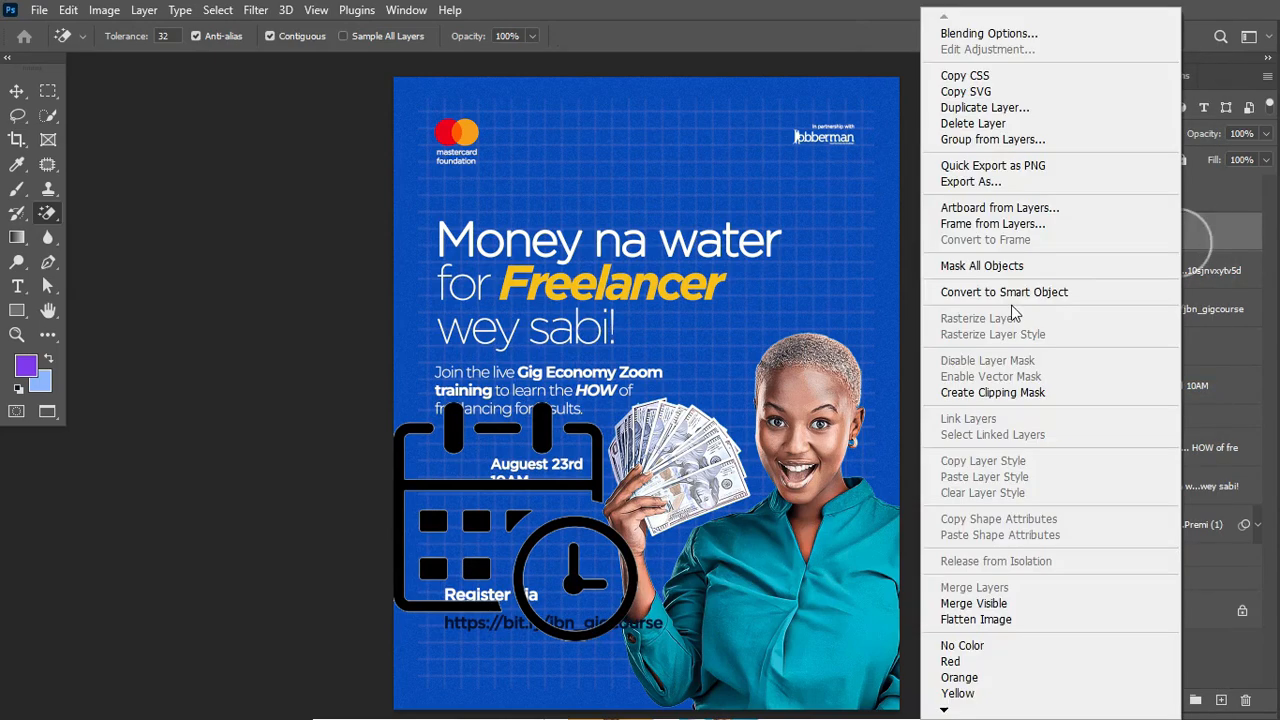
click(1015, 295)
Step: Shrink the calendar icon small and place it beside 'August 23rd 10AM'
key(ctrl)
key(ctrl+t)
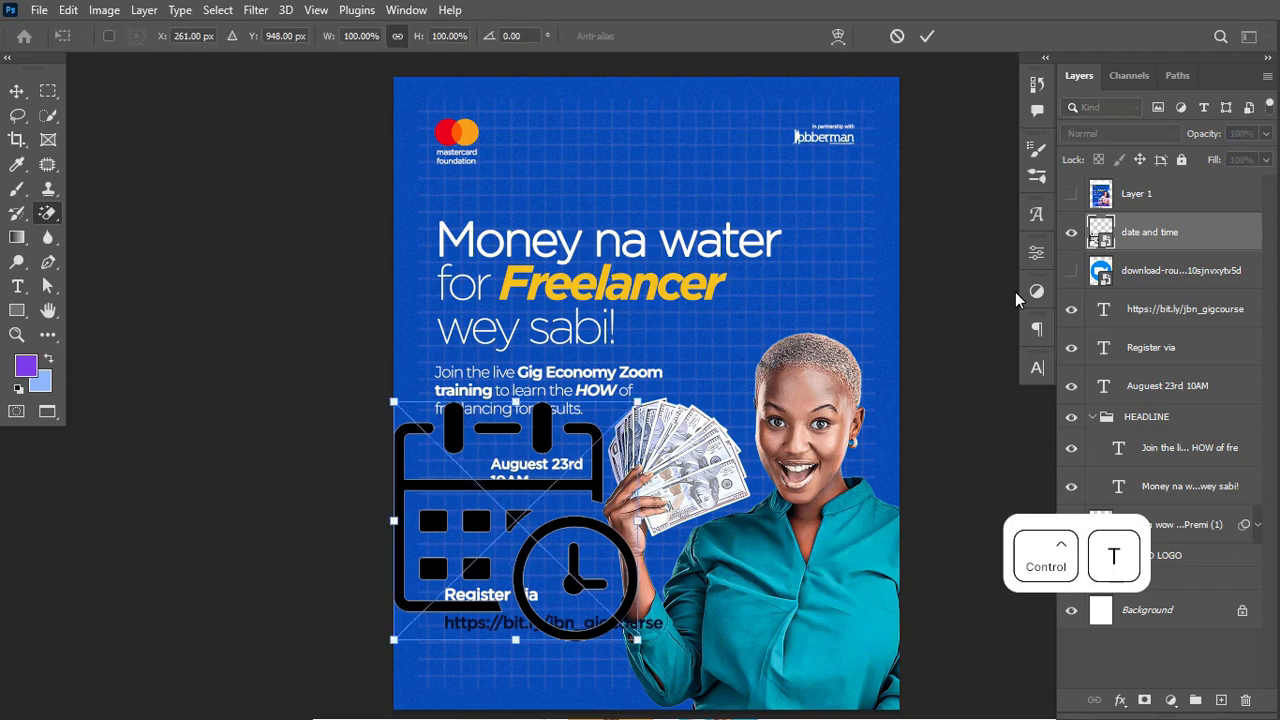
drag(640, 655, 392, 475)
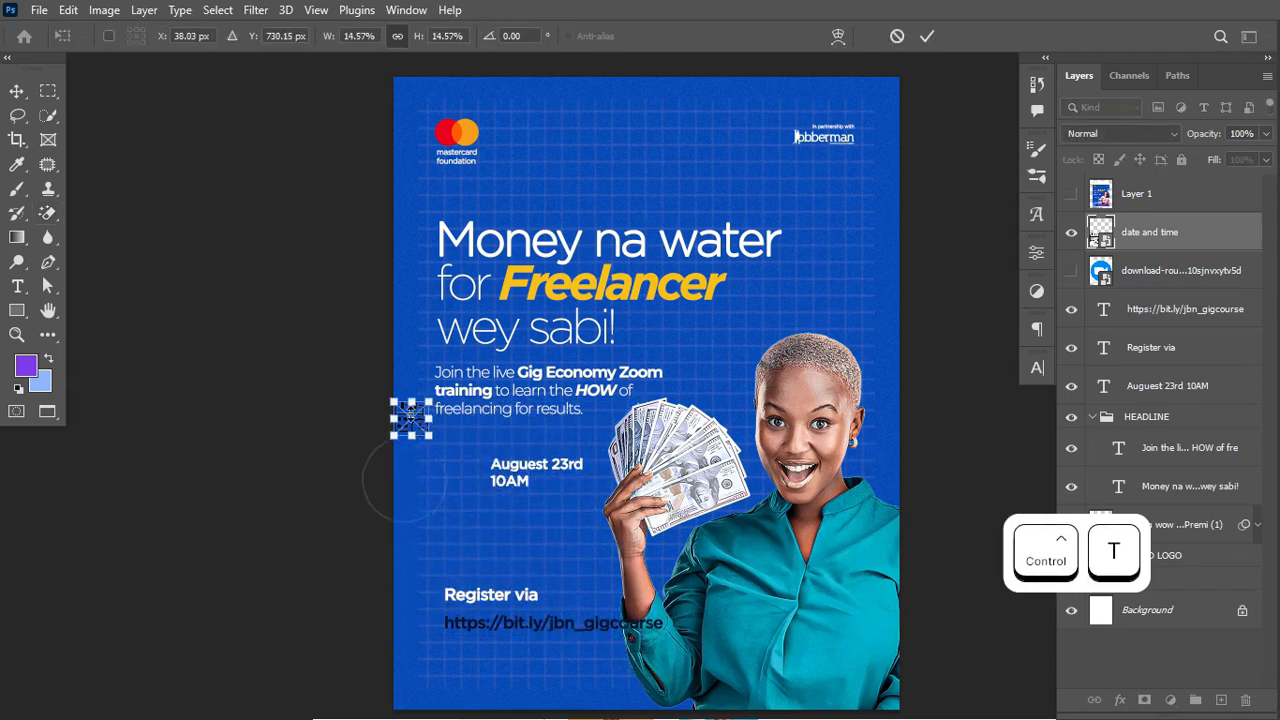
drag(413, 419, 467, 469)
key(ctrl+Return)
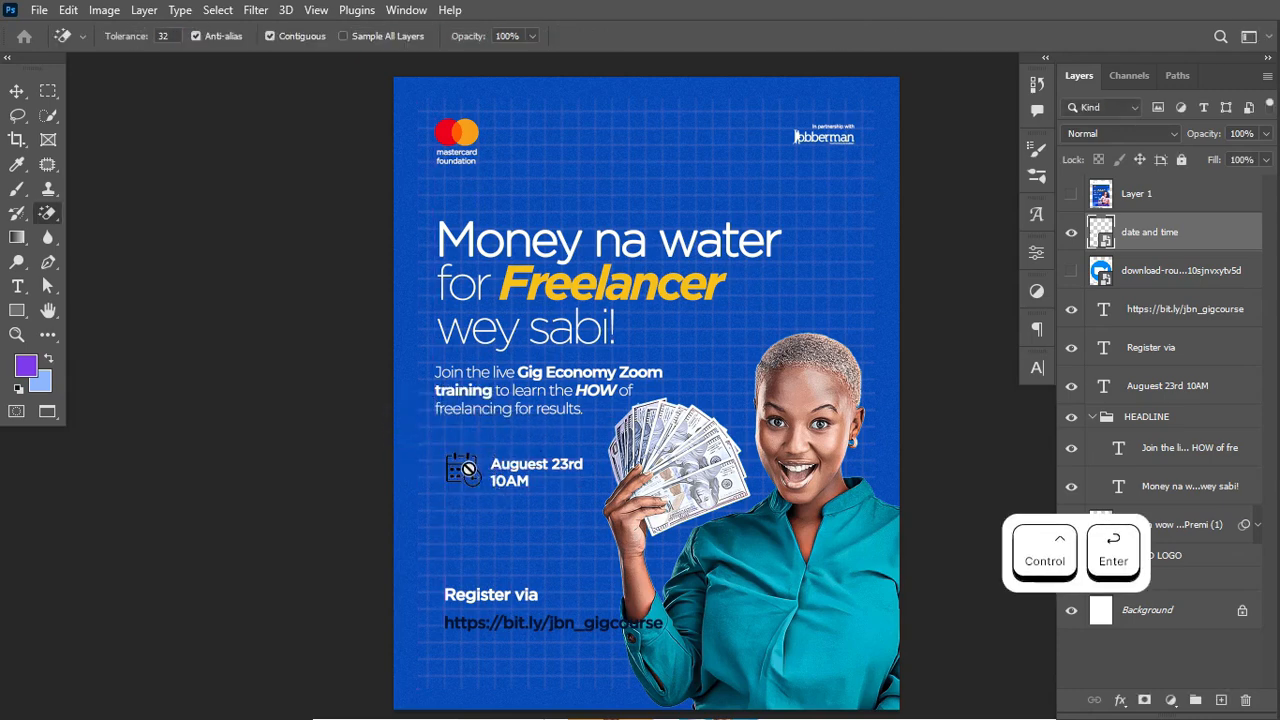
click(1199, 238)
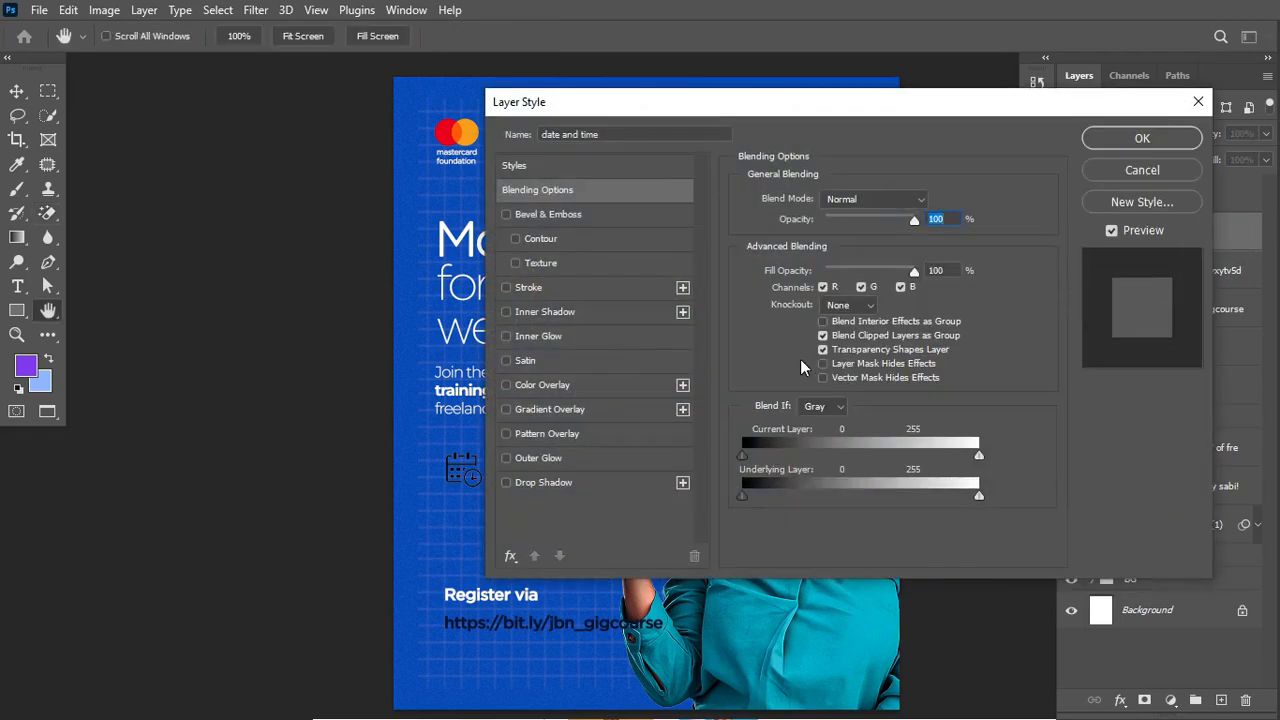
Step: Apply a light blue Color Overlay (about #90b6fd) to the calendar-clock icon
click(550, 386)
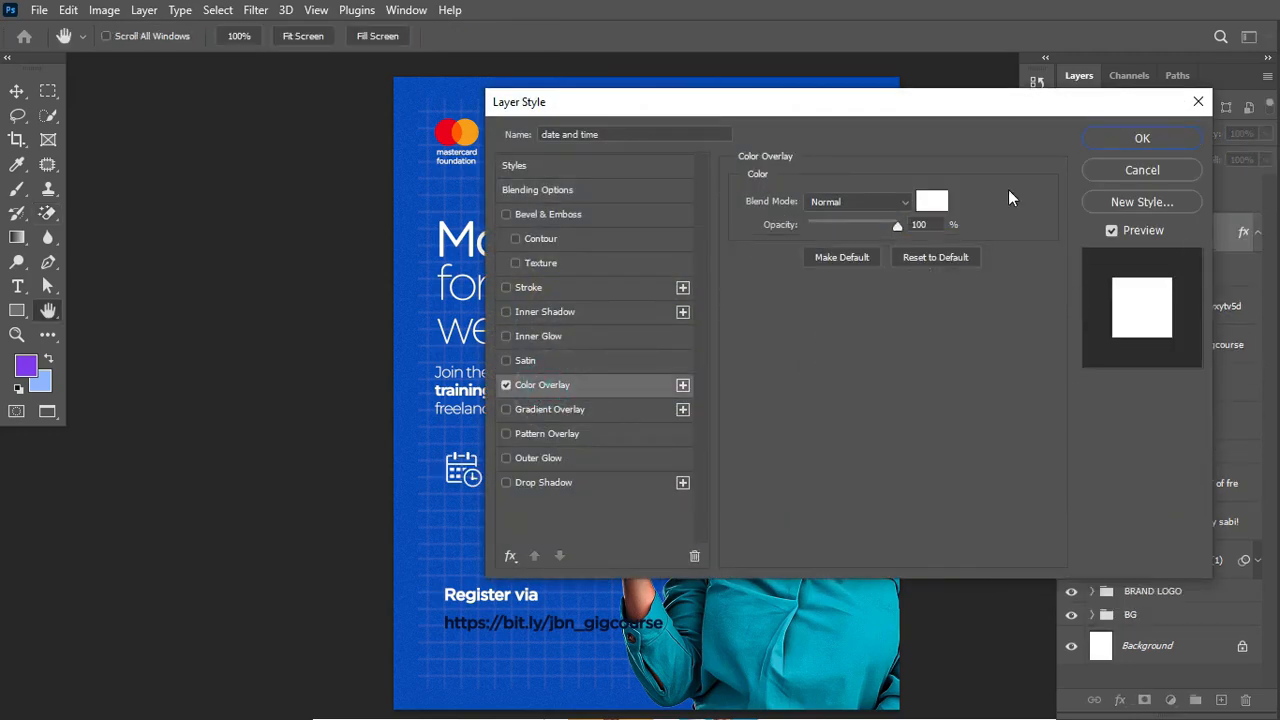
click(923, 205)
click(420, 348)
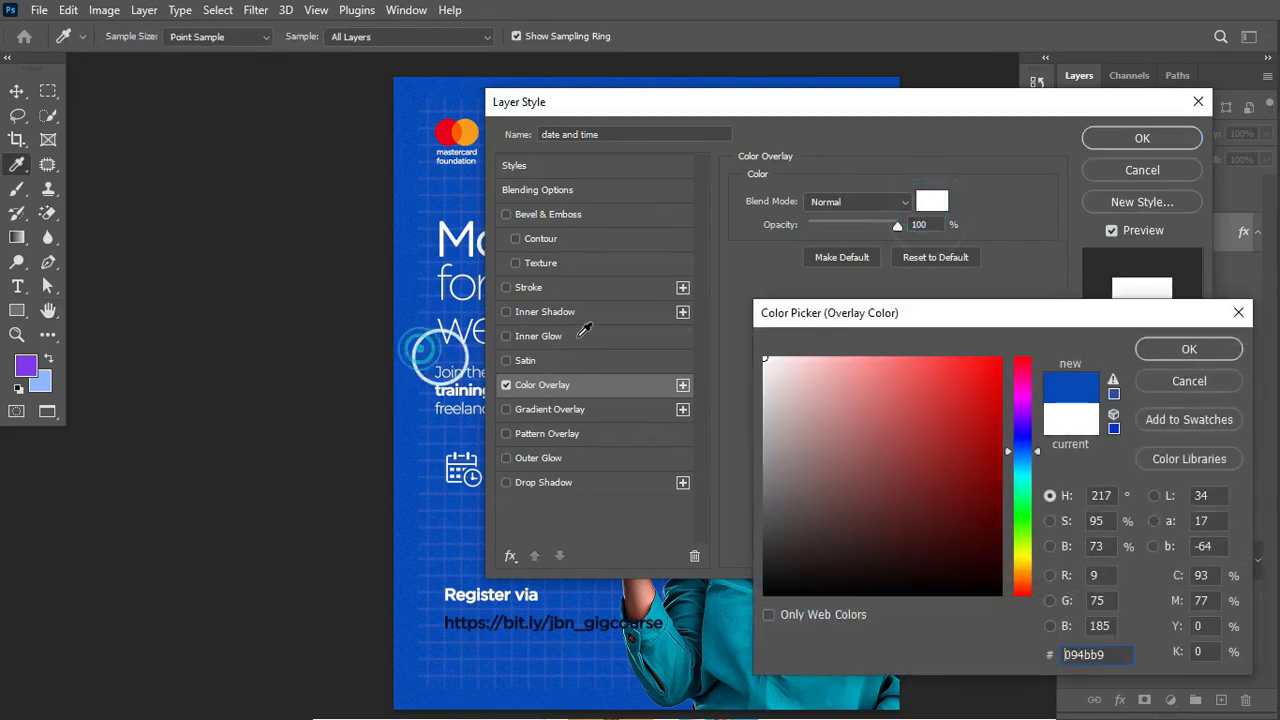
drag(852, 373, 852, 359)
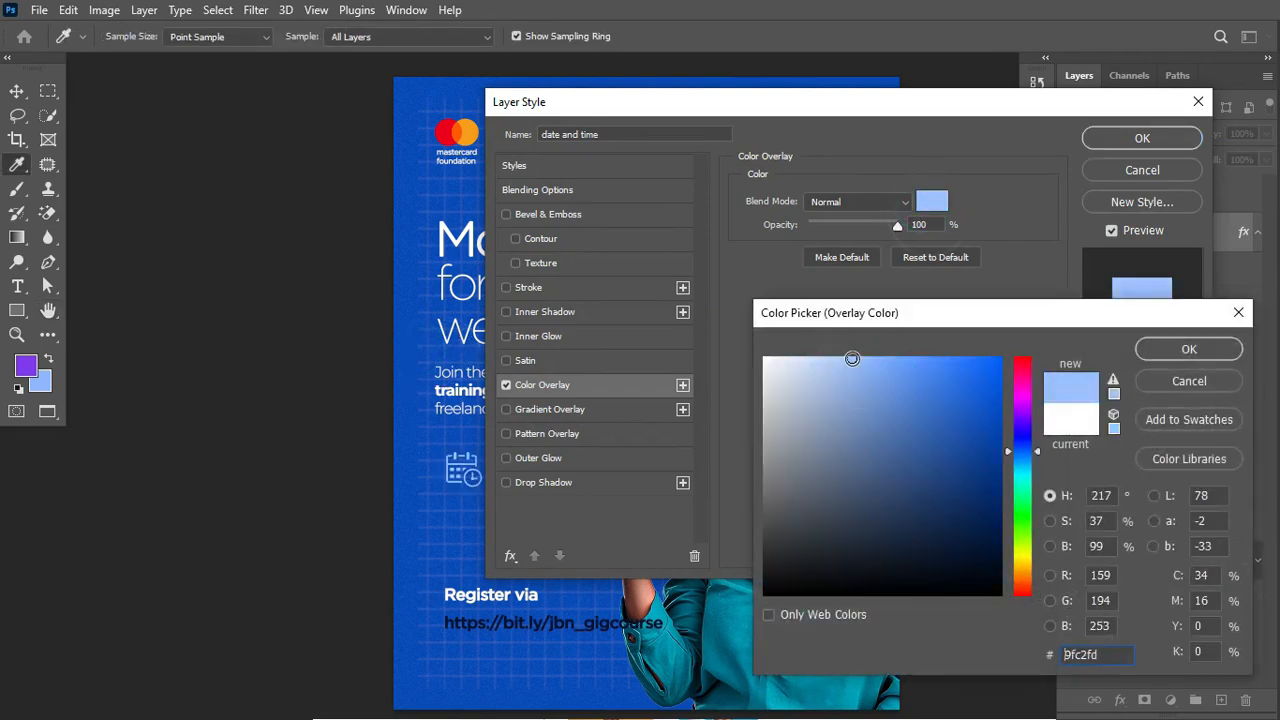
click(42, 380)
click(1187, 350)
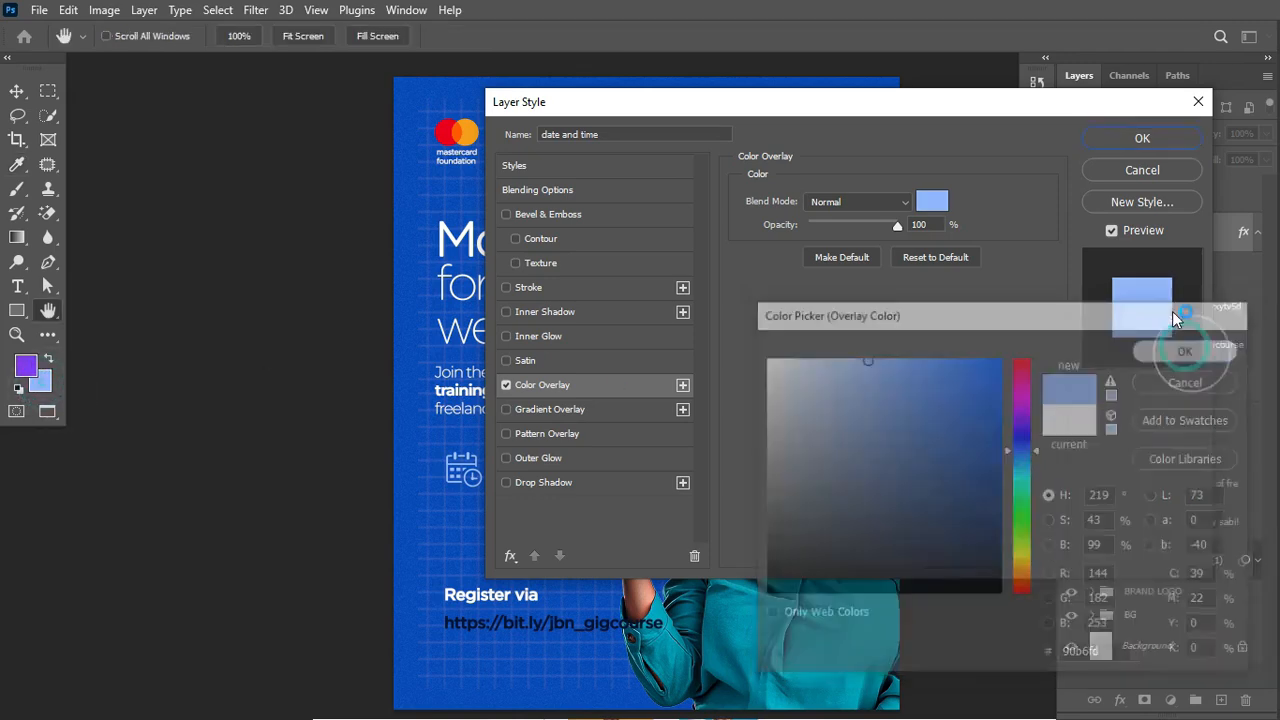
click(1148, 140)
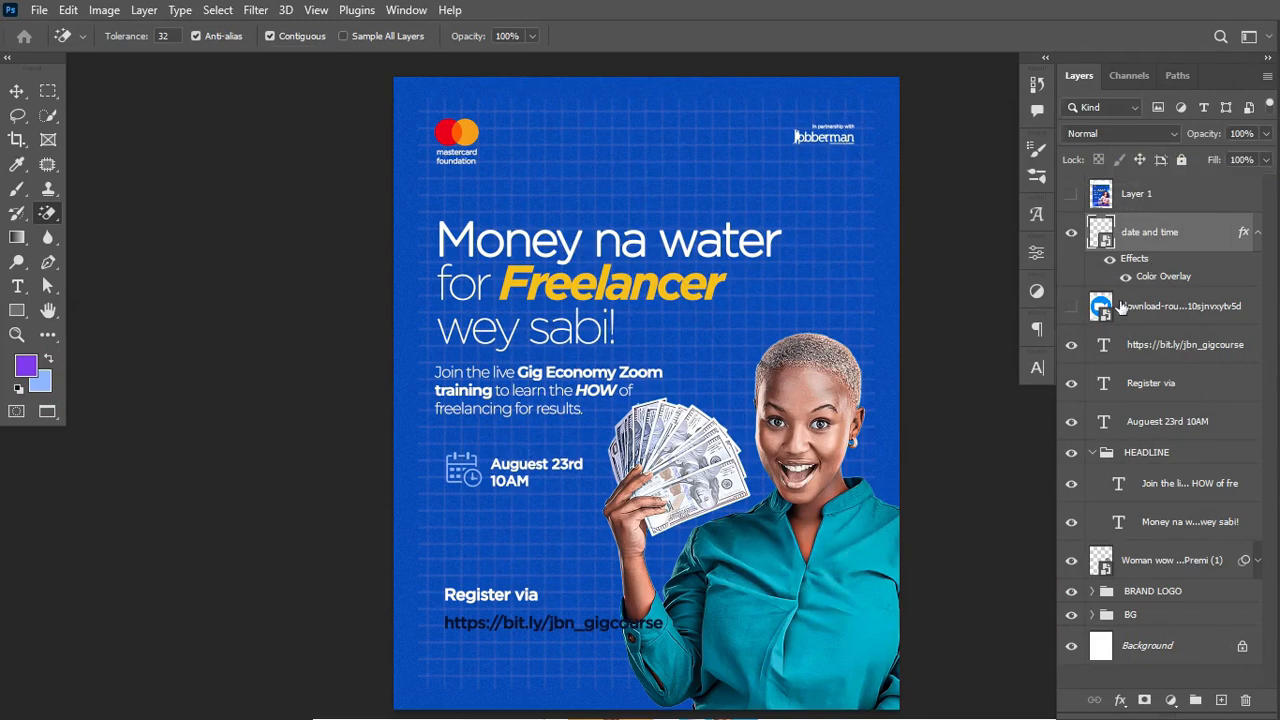
Step: Show the Zoom logo layer, rasterize it, erase its white background, and convert it to a Smart Object
click(1071, 309)
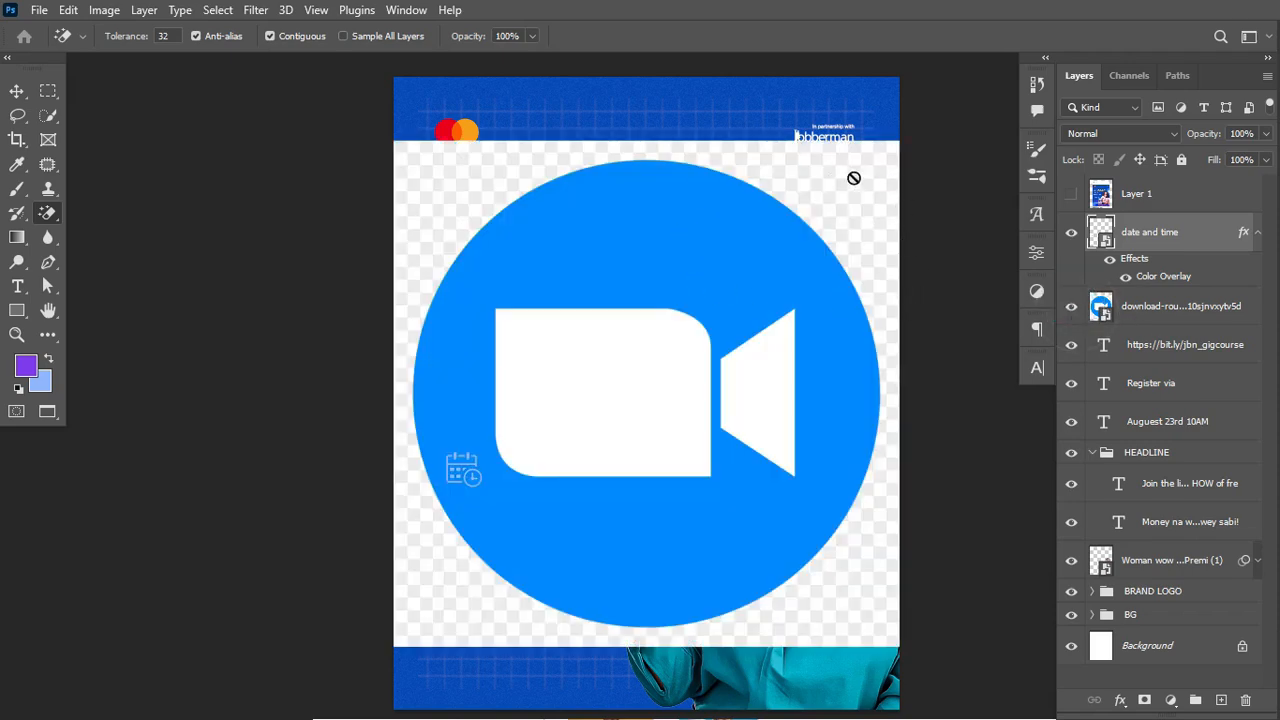
click(1182, 312)
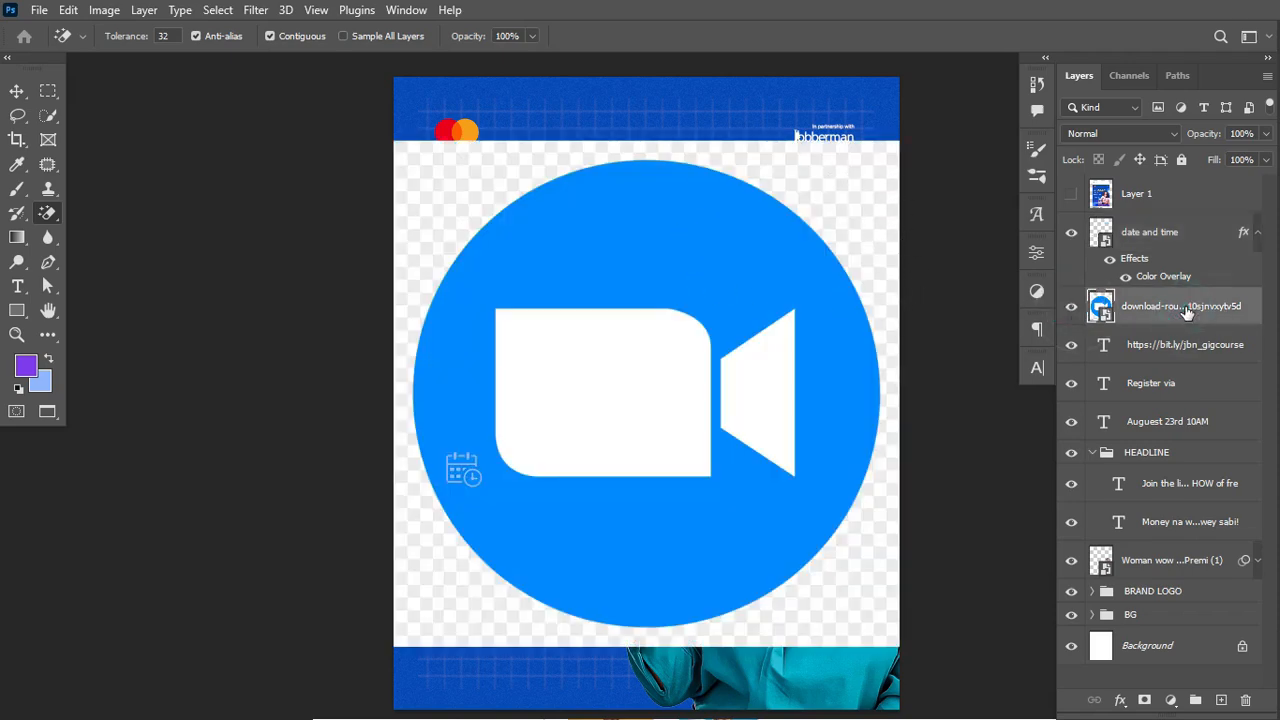
click(1067, 312)
click(1067, 312)
right_click(1180, 308)
click(1023, 392)
click(451, 195)
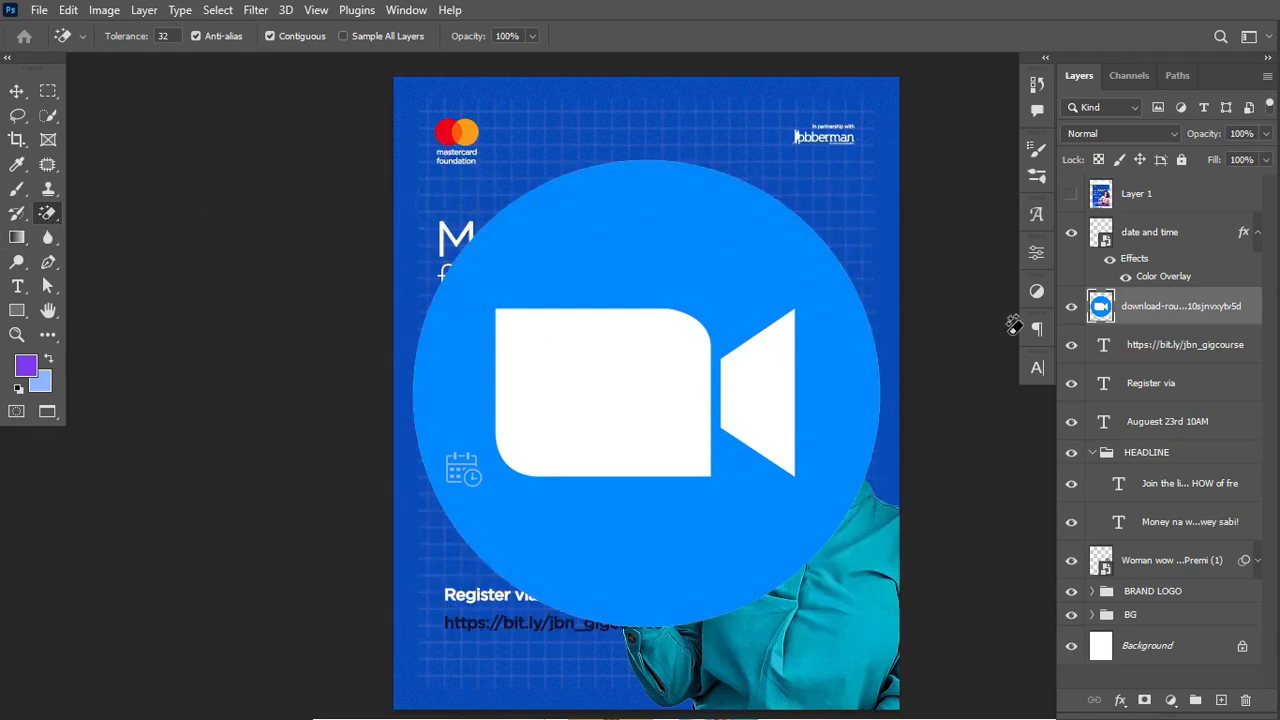
right_click(1246, 308)
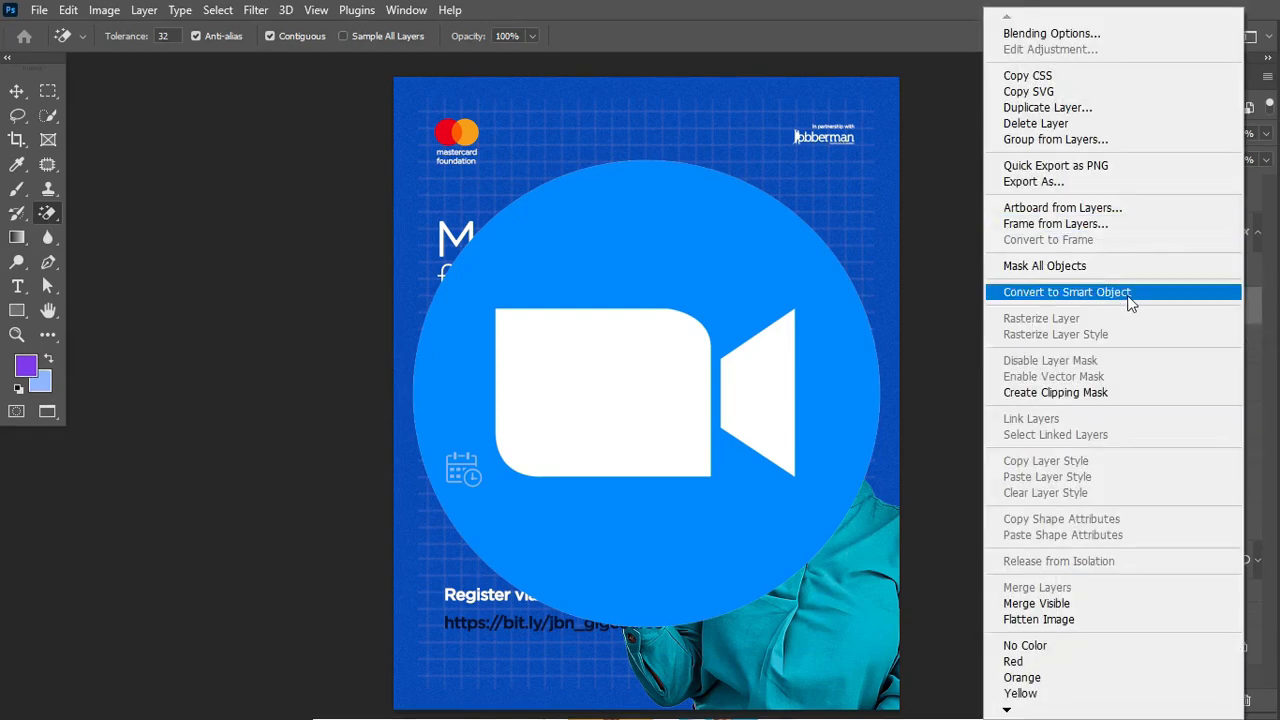
click(1045, 290)
Step: Shrink the Zoom logo to under a quarter size and place it beside the money fan
key(ctrl+t)
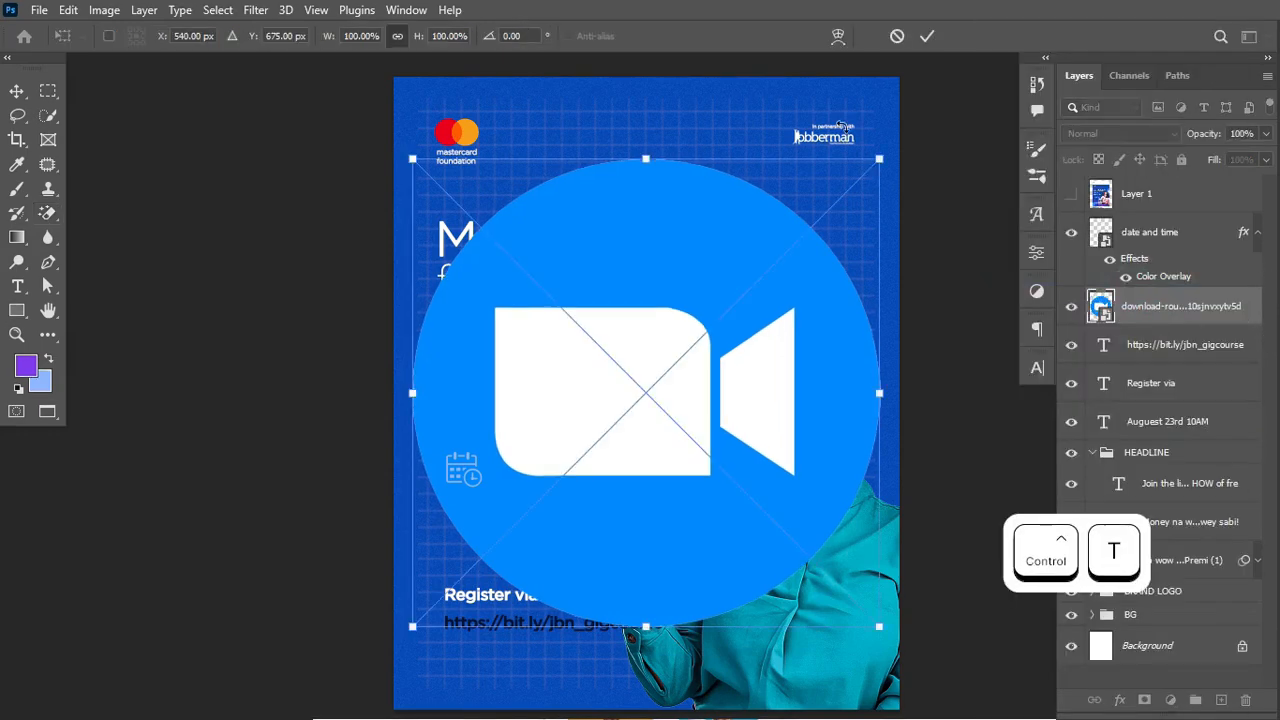
drag(880, 157, 793, 253)
drag(712, 304, 540, 500)
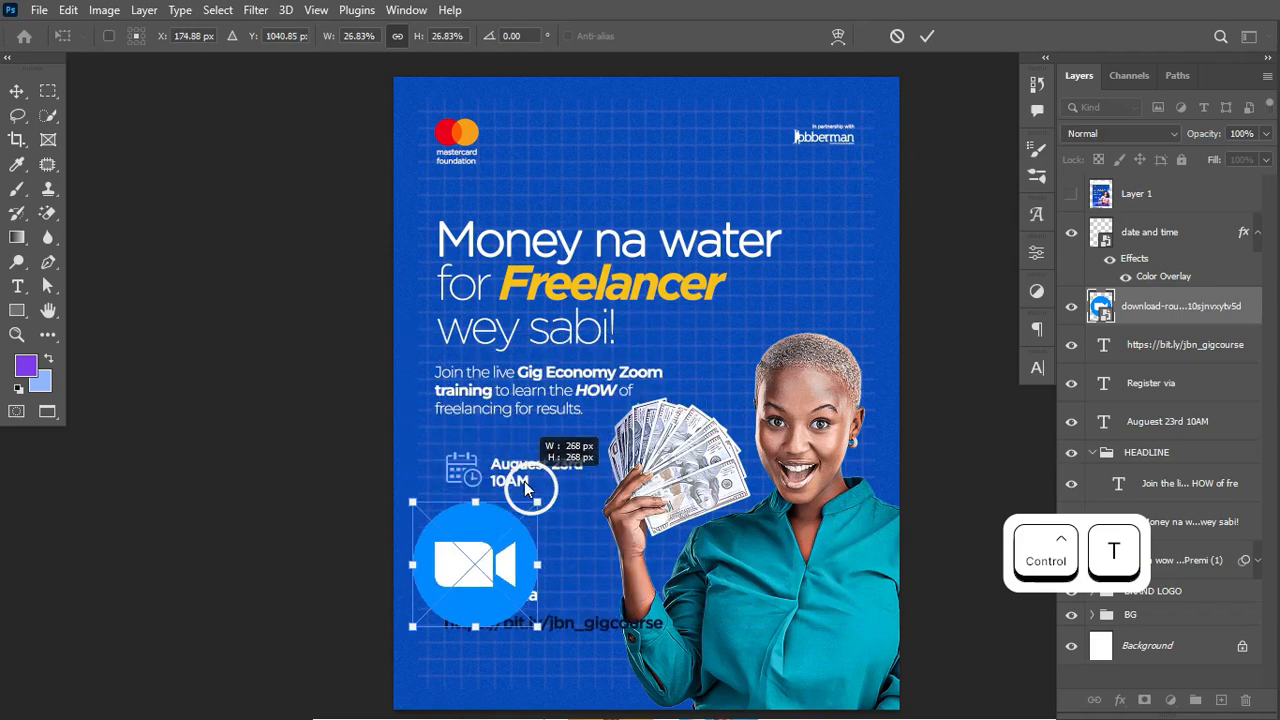
drag(475, 565, 633, 560)
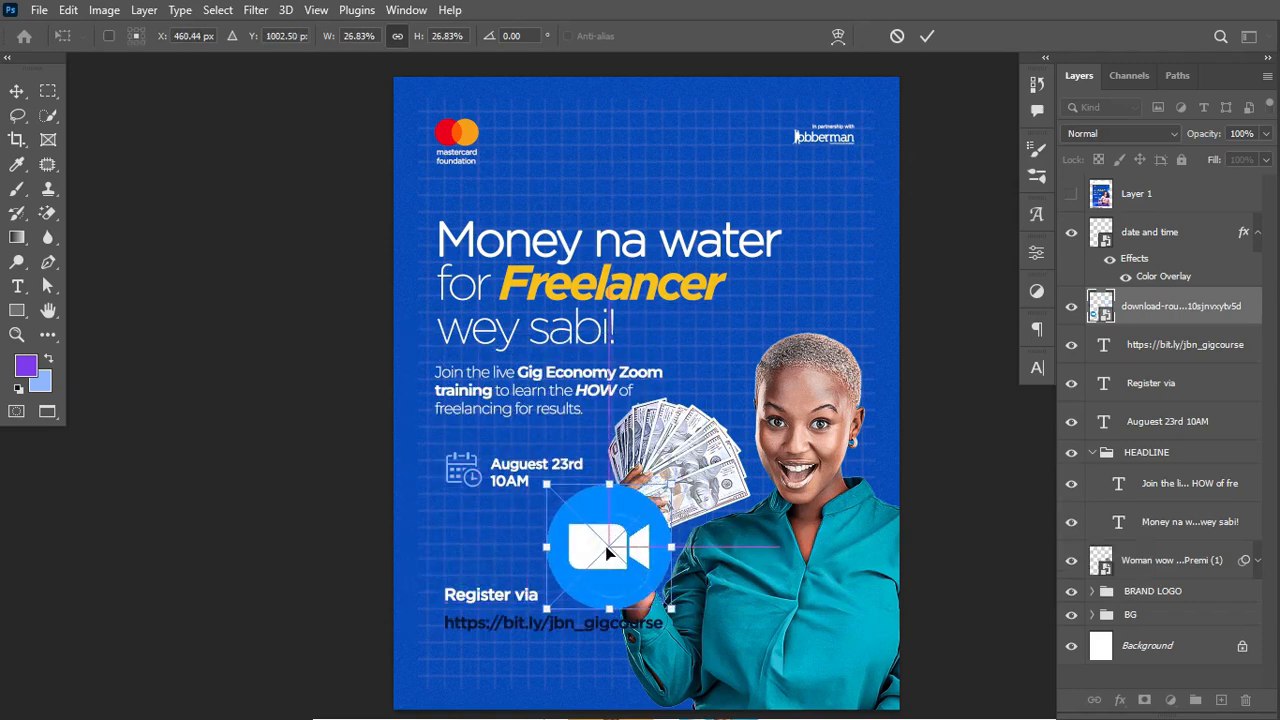
drag(676, 609, 646, 563)
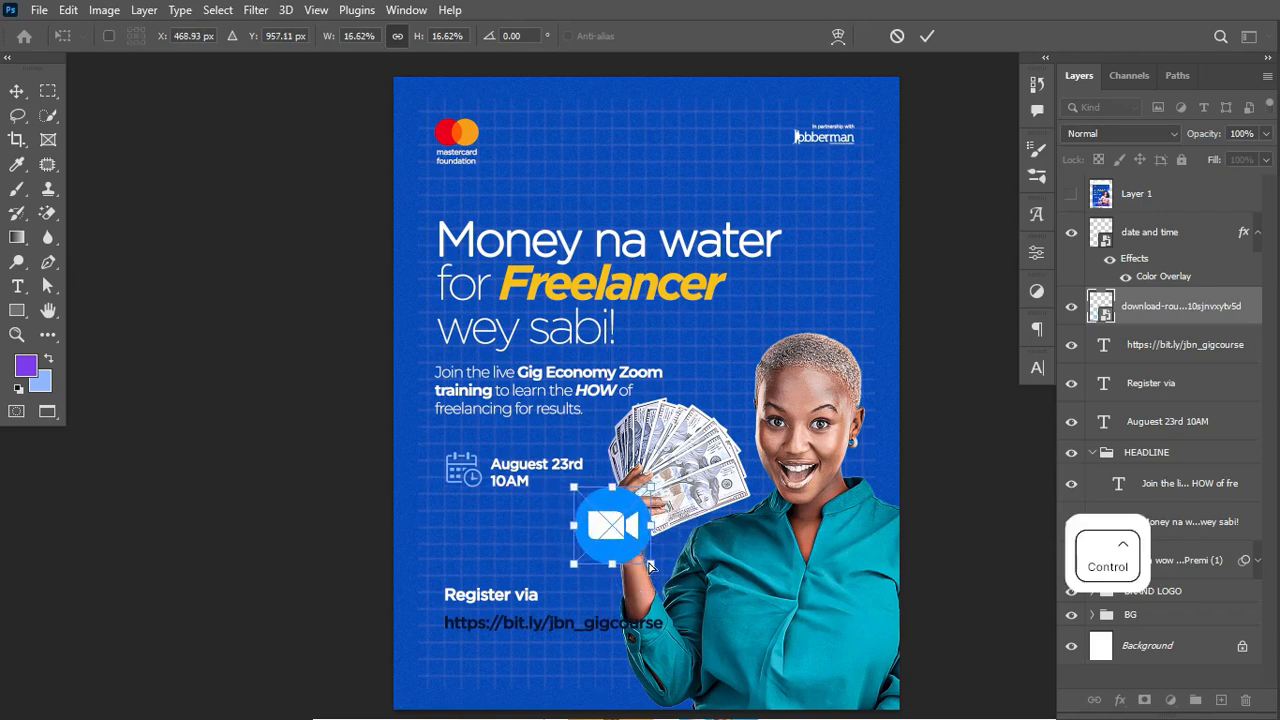
key(ctrl+Return)
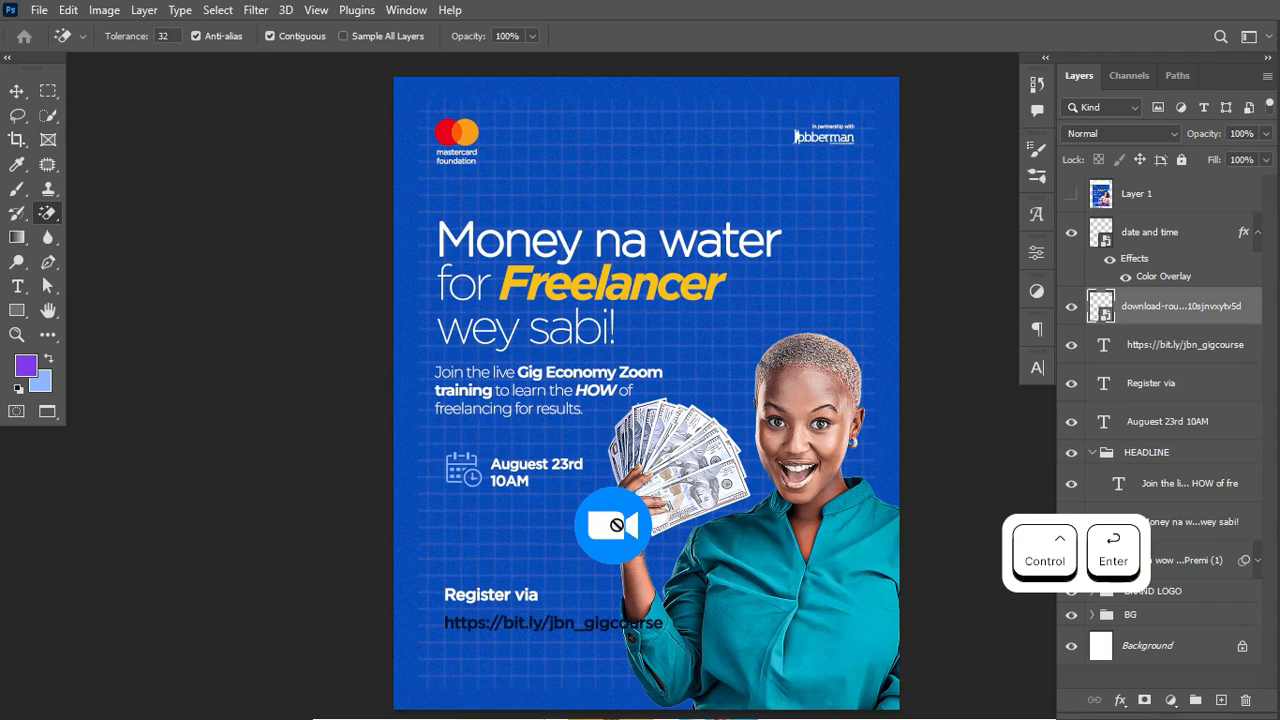
key(v)
mouse_move(617, 529)
mouse_down()
mouse_move(606, 528)
mouse_move(614, 538)
mouse_up()
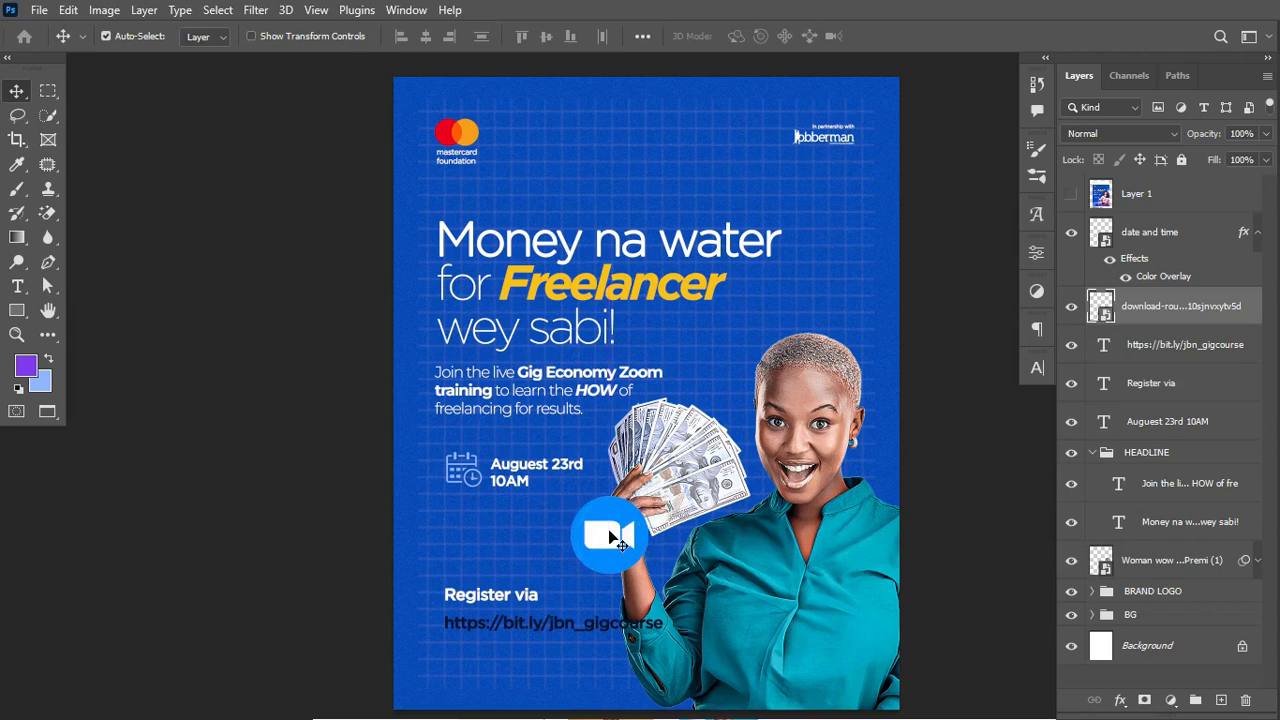
Step: Draw a 90b6fd light blue rectangle over the bit.ly URL line, layered beneath the URL text
click(17, 310)
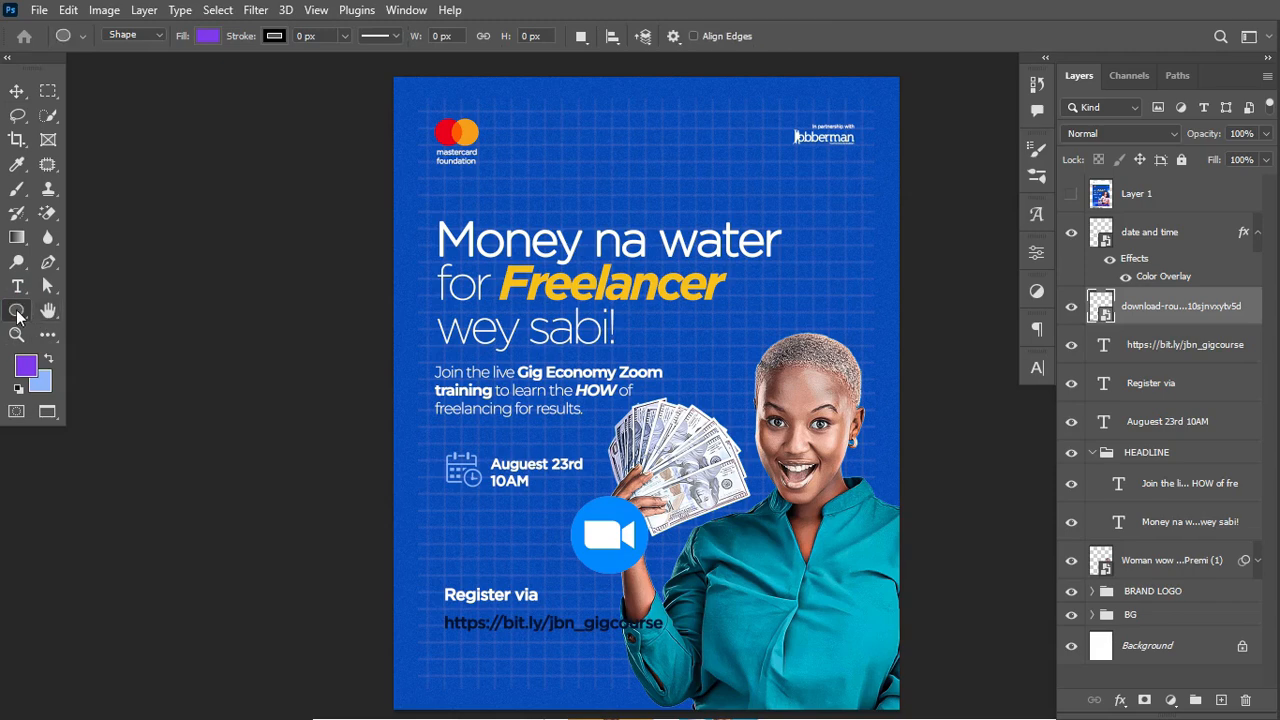
right_click(17, 310)
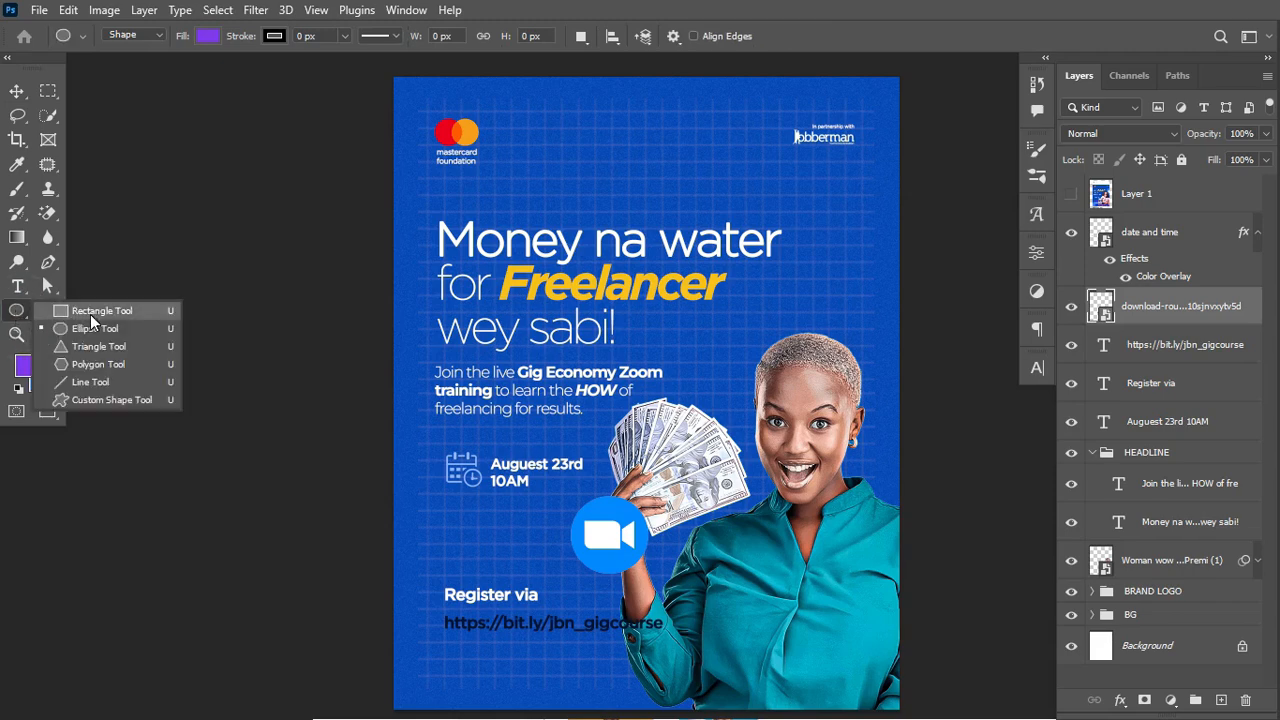
click(159, 309)
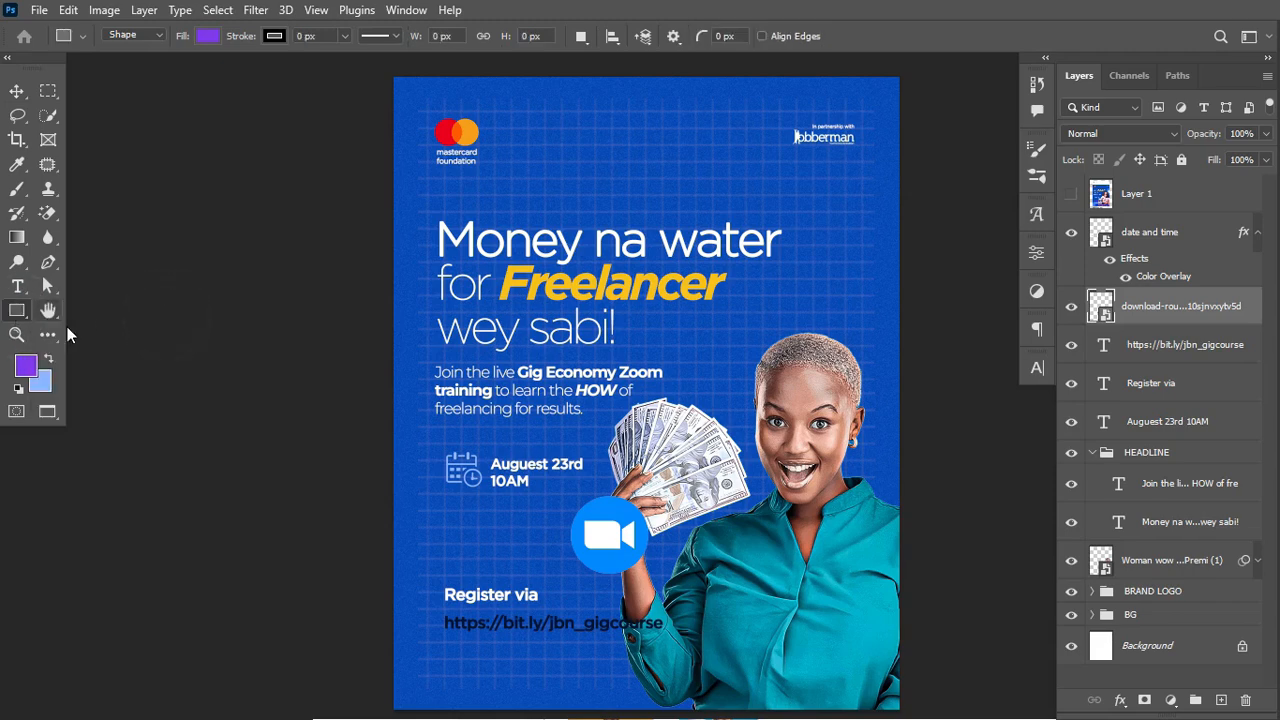
drag(439, 611, 681, 637)
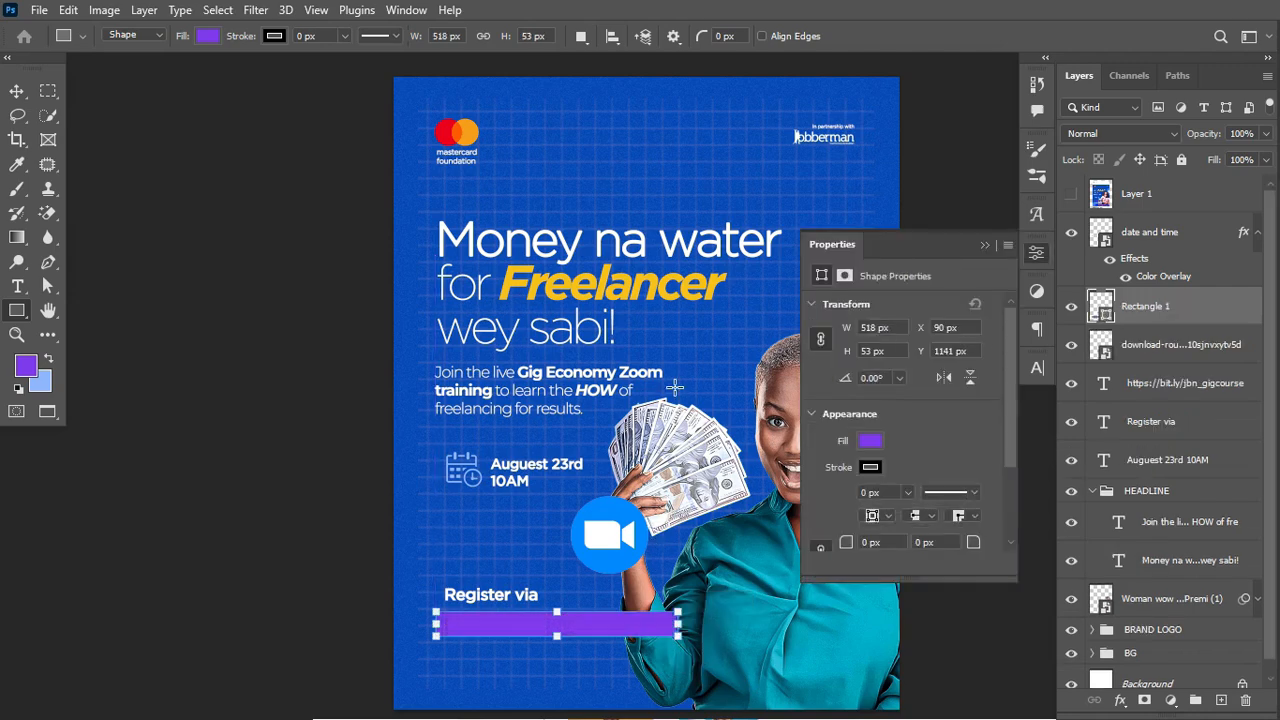
double_click(1104, 312)
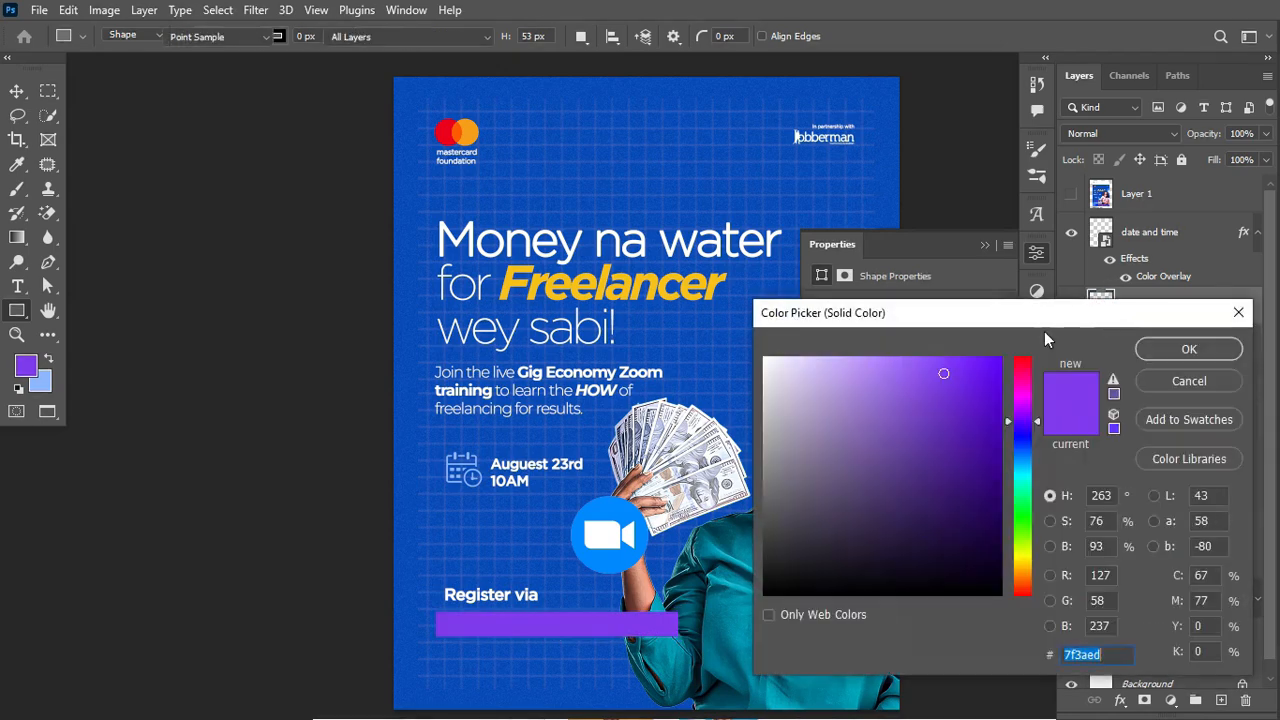
click(41, 382)
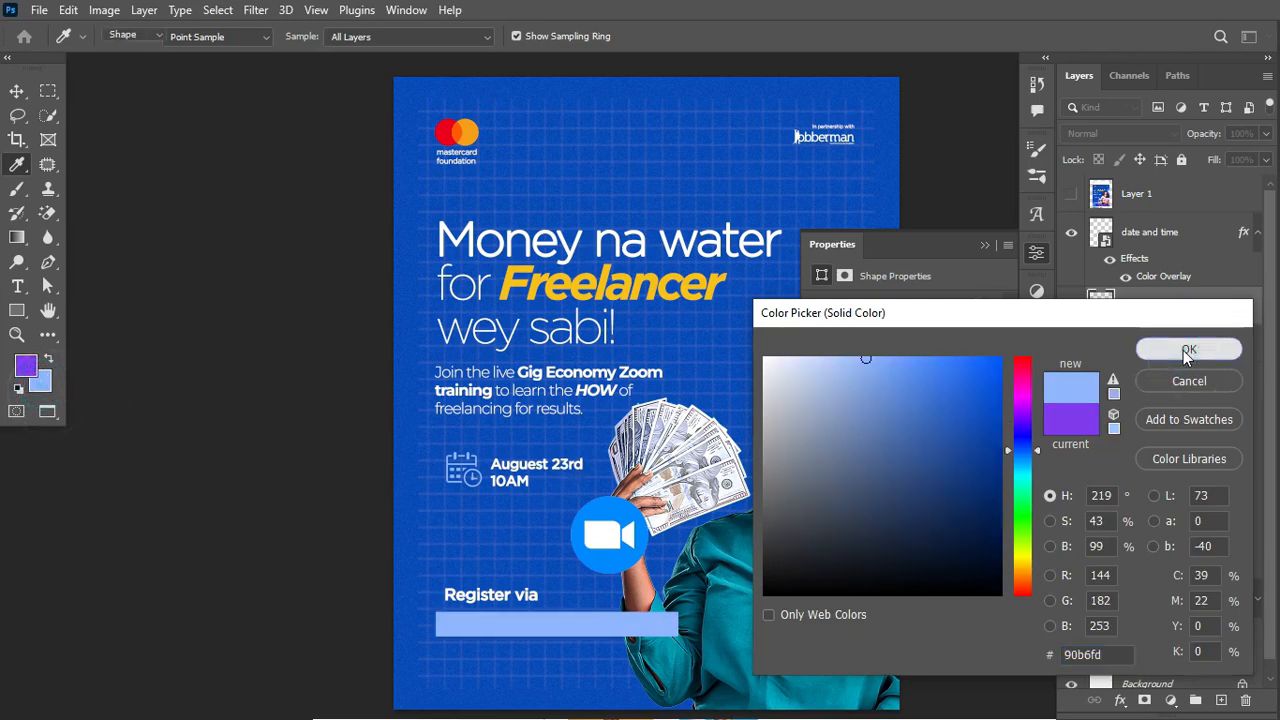
click(1185, 350)
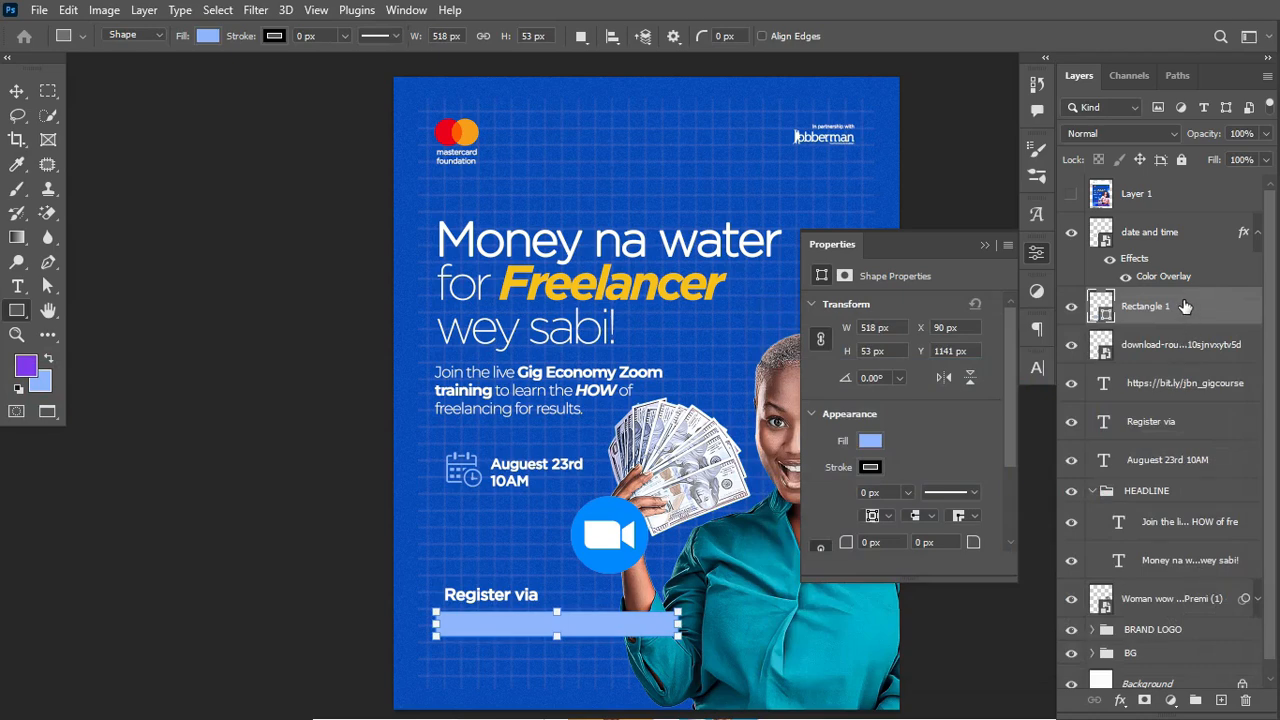
drag(1184, 306, 1180, 400)
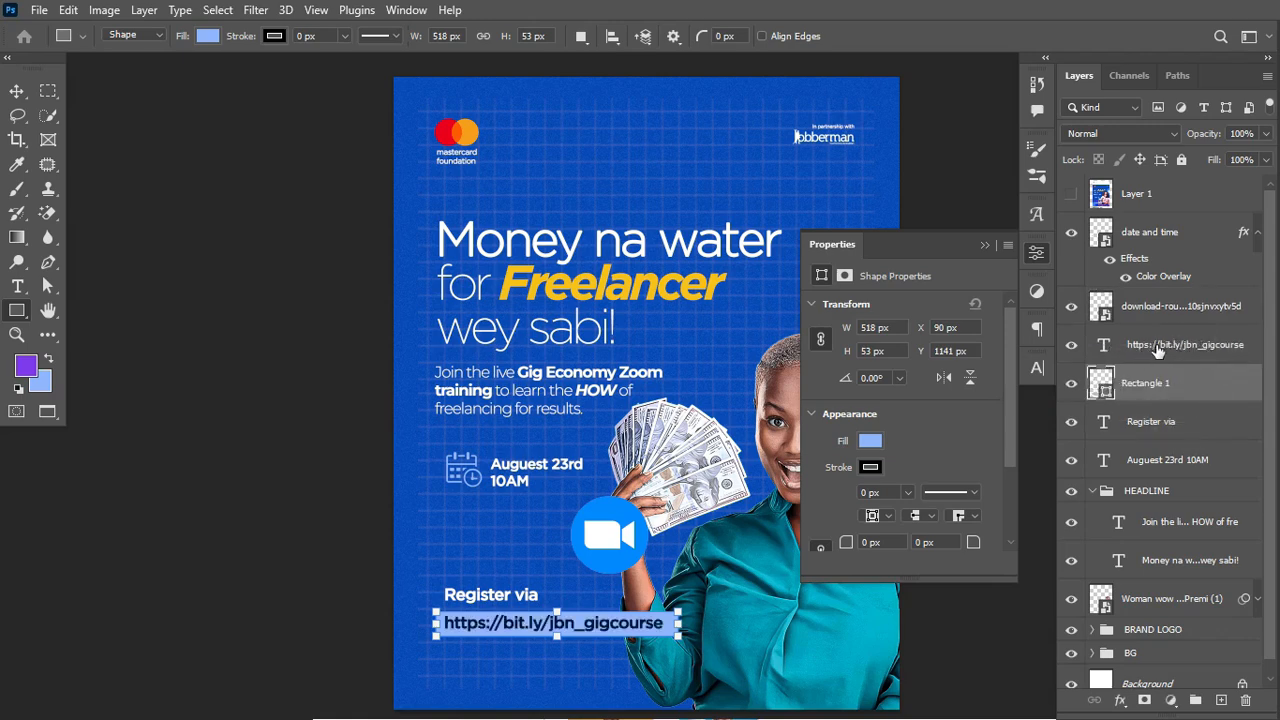
click(1180, 355)
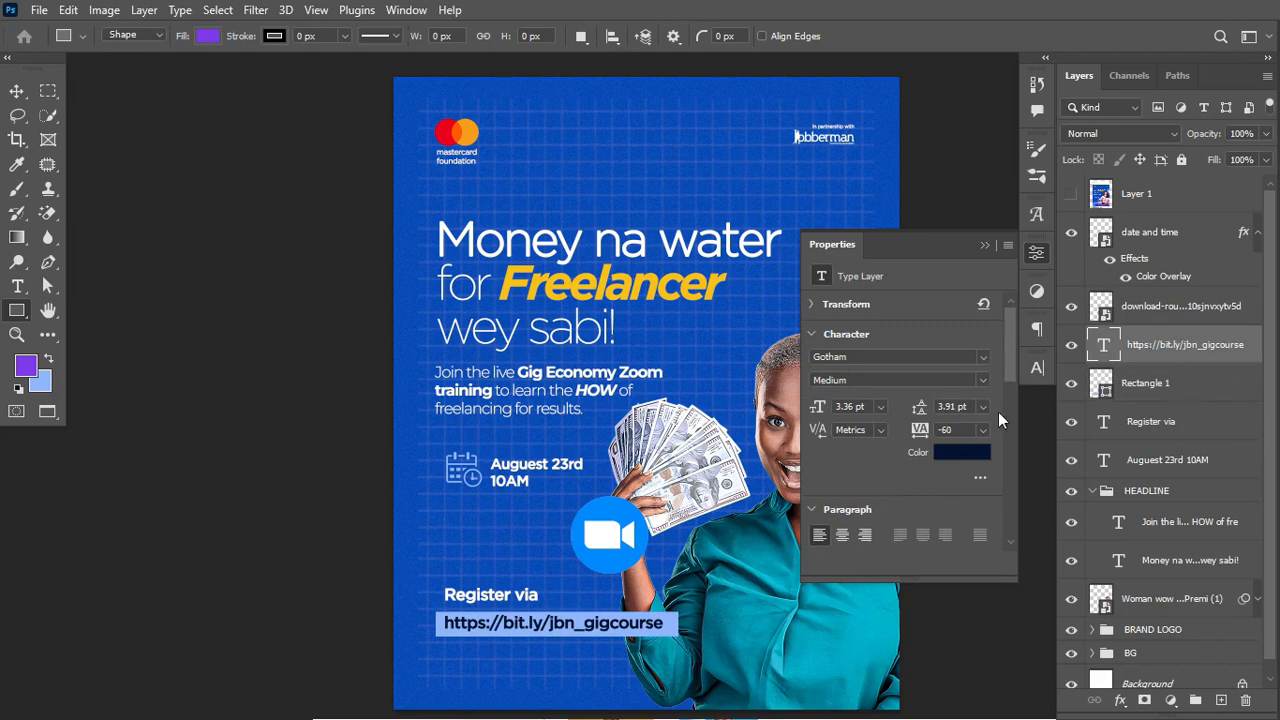
click(962, 455)
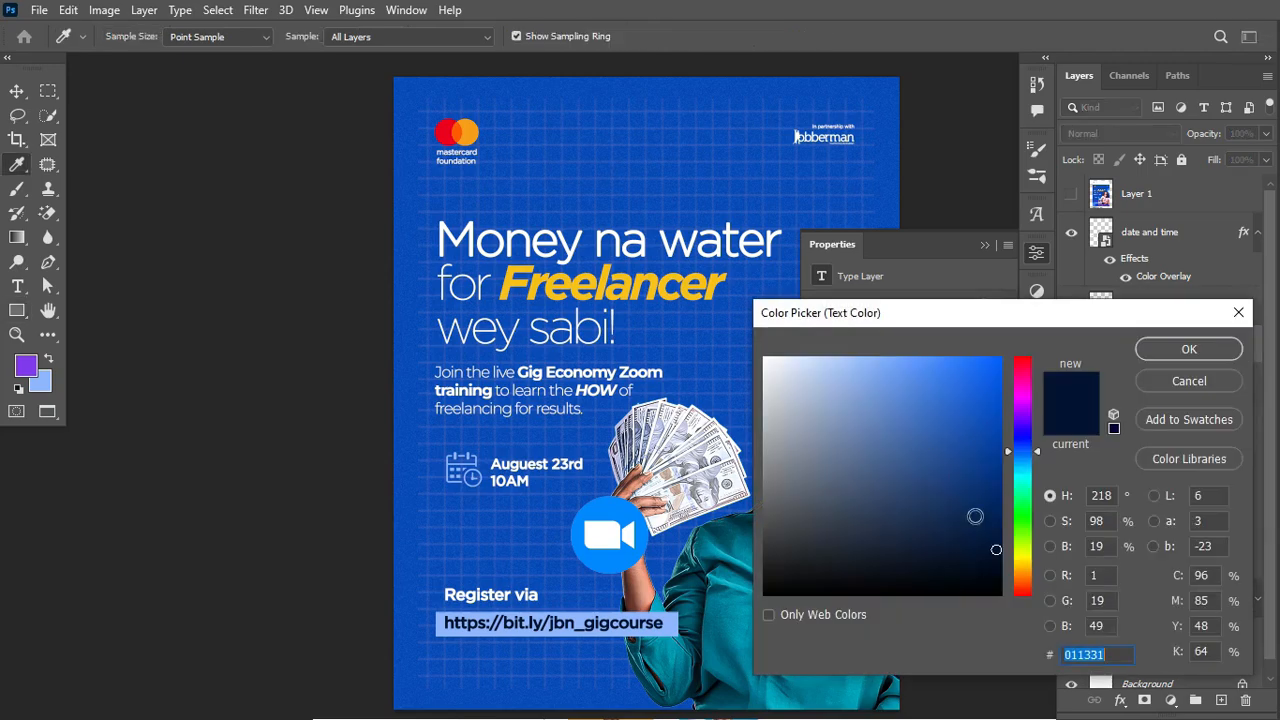
click(1189, 383)
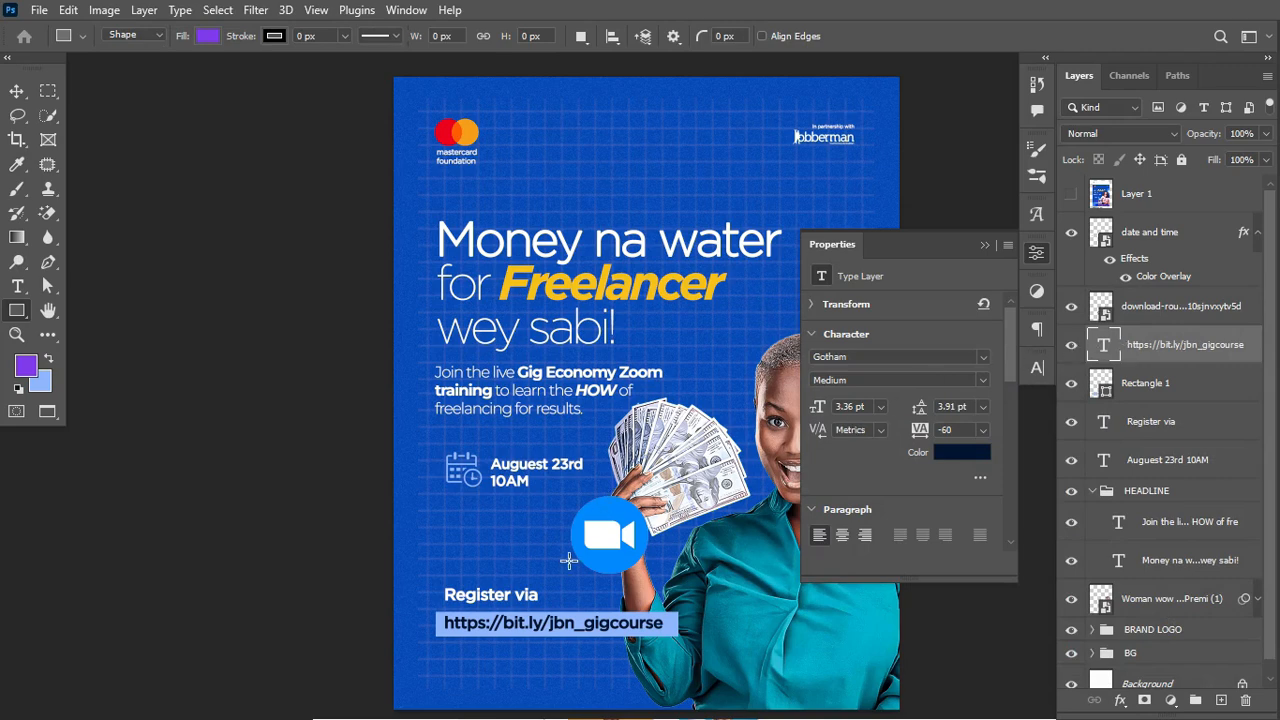
click(1189, 385)
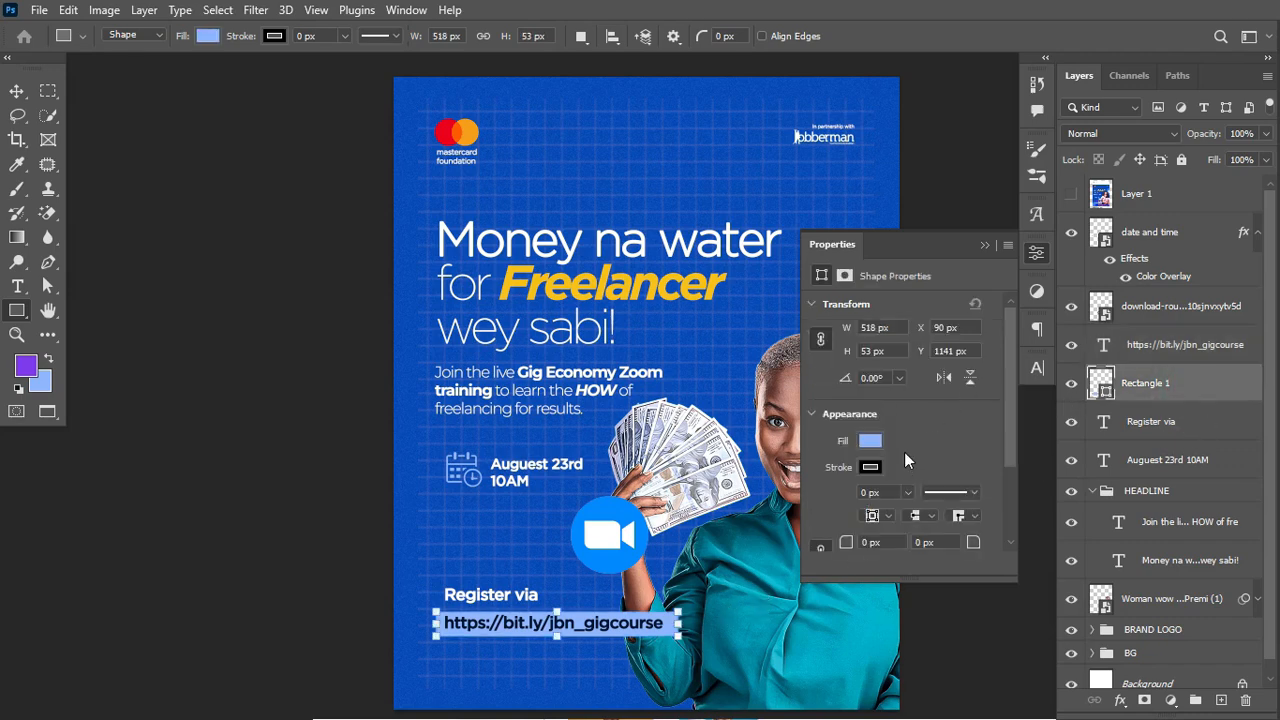
drag(1014, 412, 1014, 451)
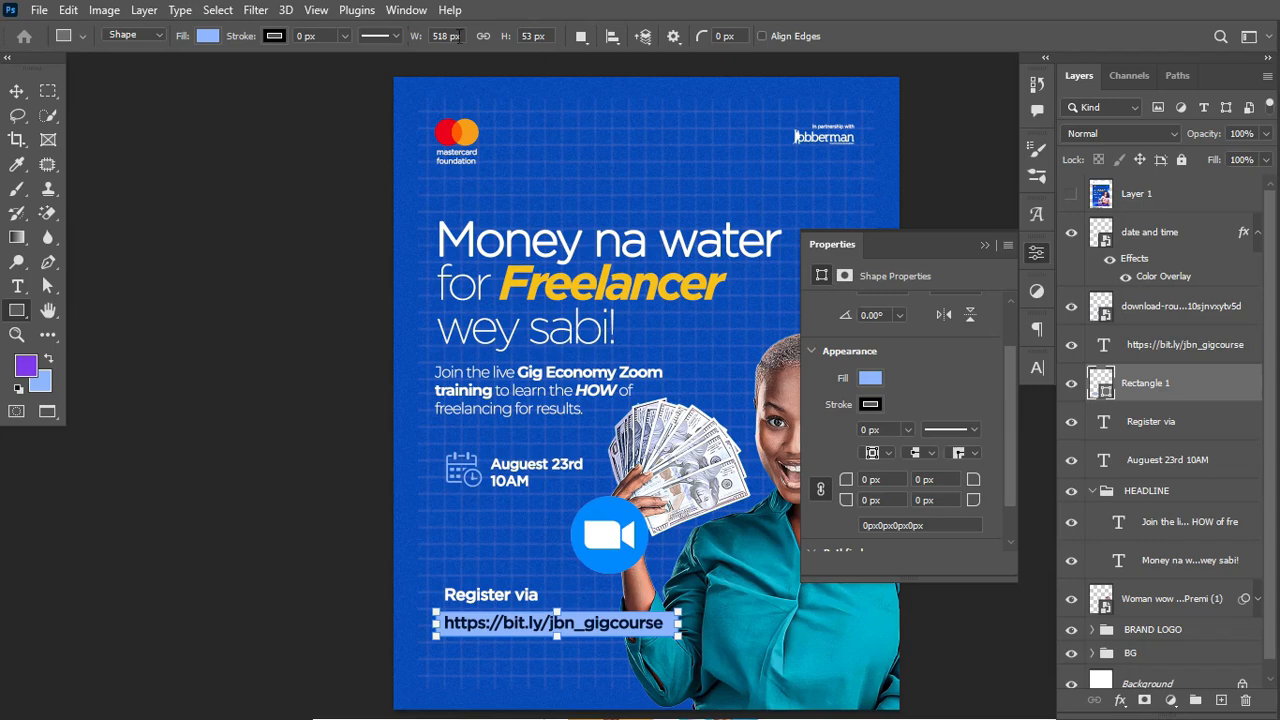
click(405, 10)
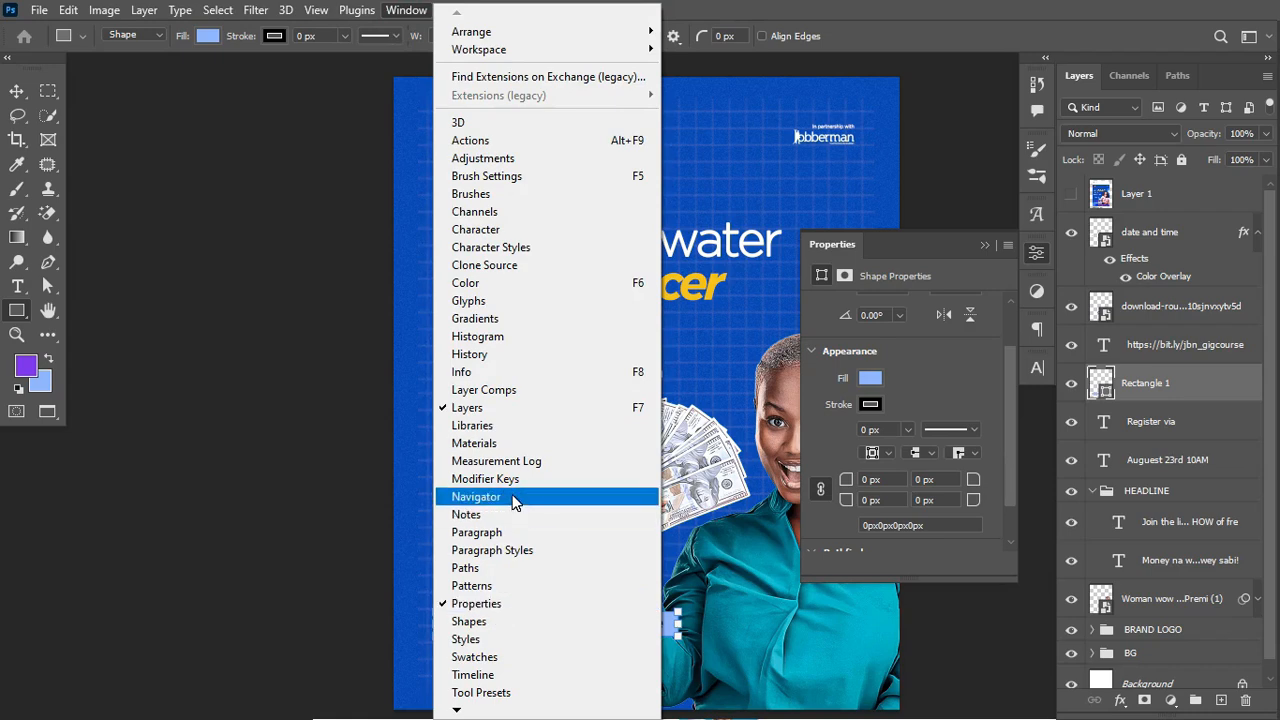
click(476, 230)
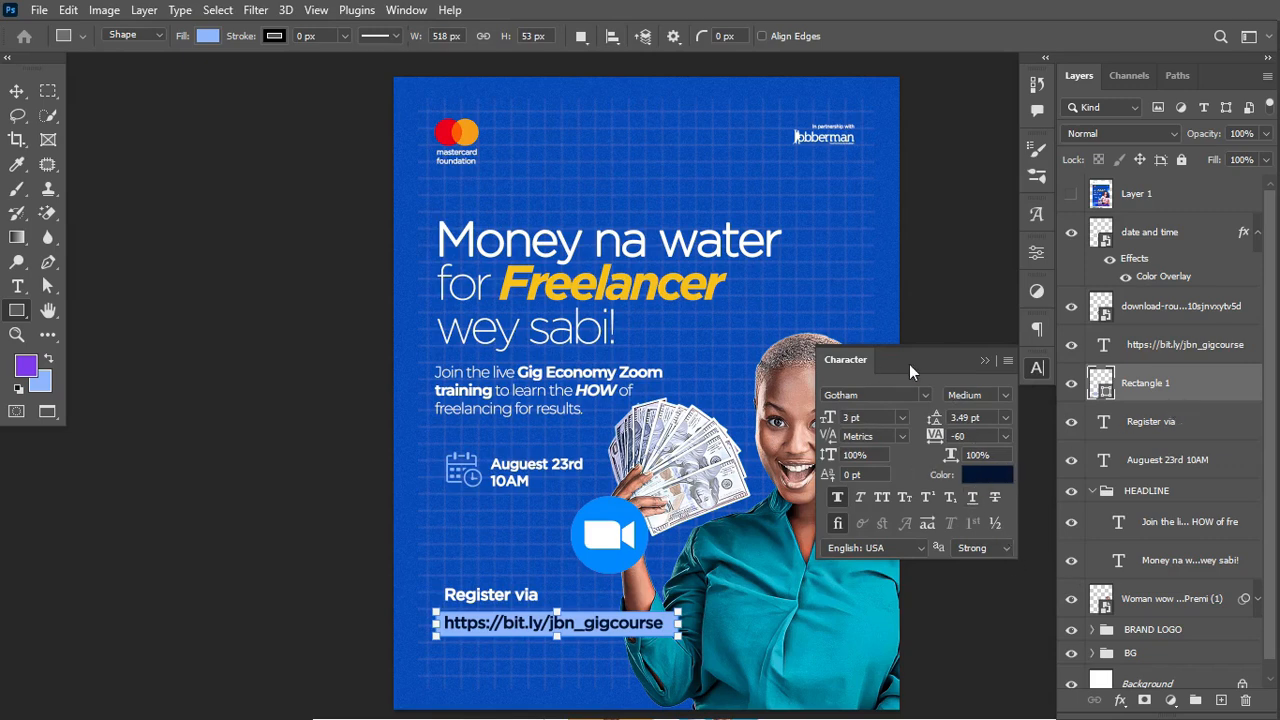
click(985, 361)
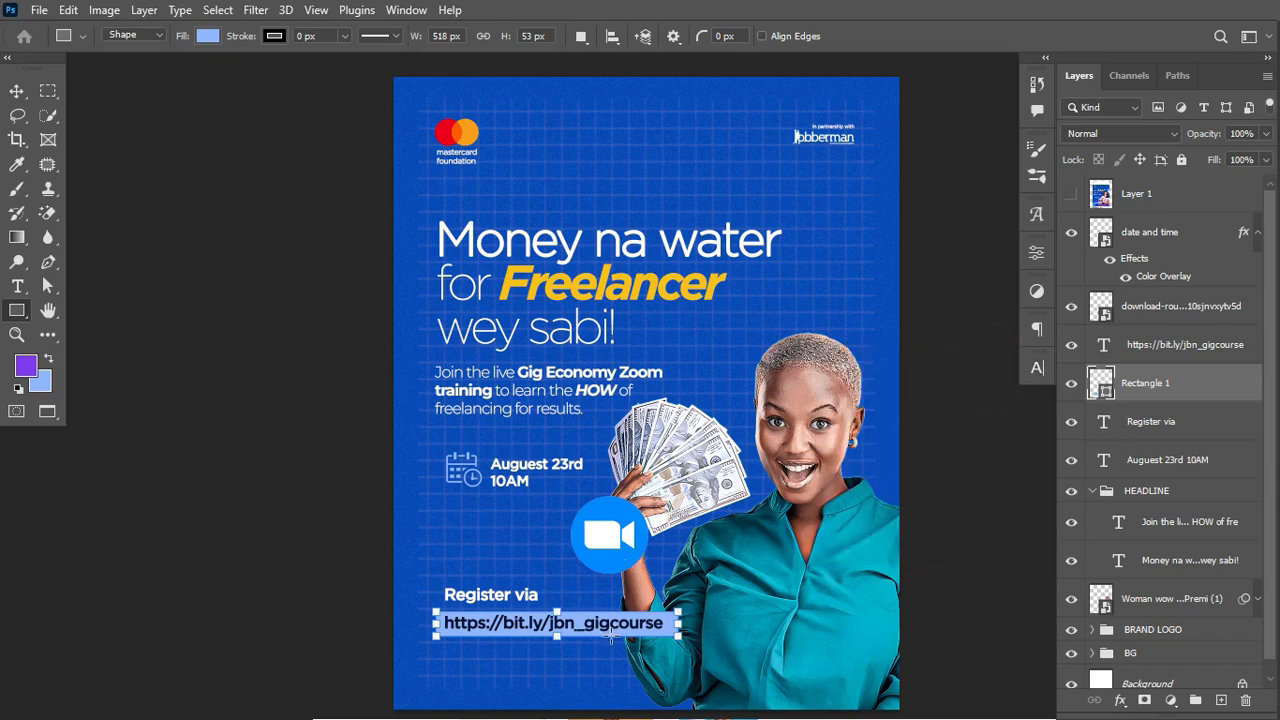
Step: Duplicate the URL bar, move the copy just above it, and narrow it to about half width
click(16, 90)
key(ctrl)
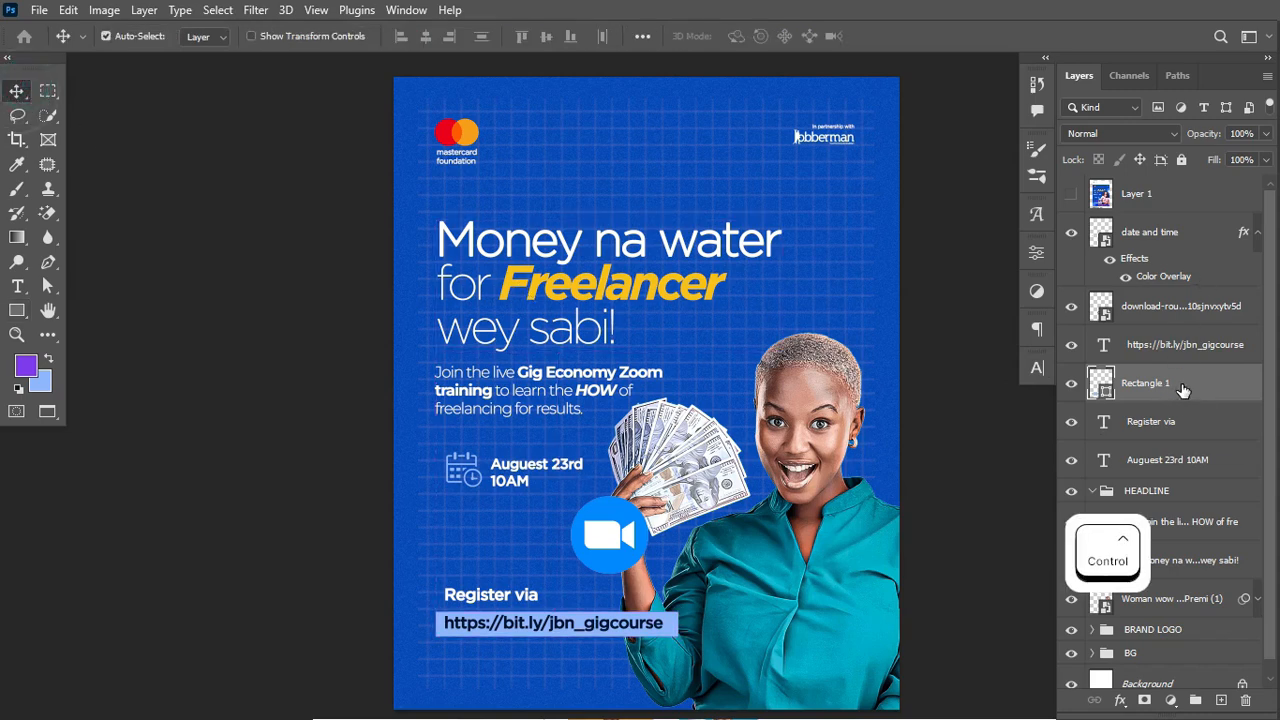
key(ctrl+j)
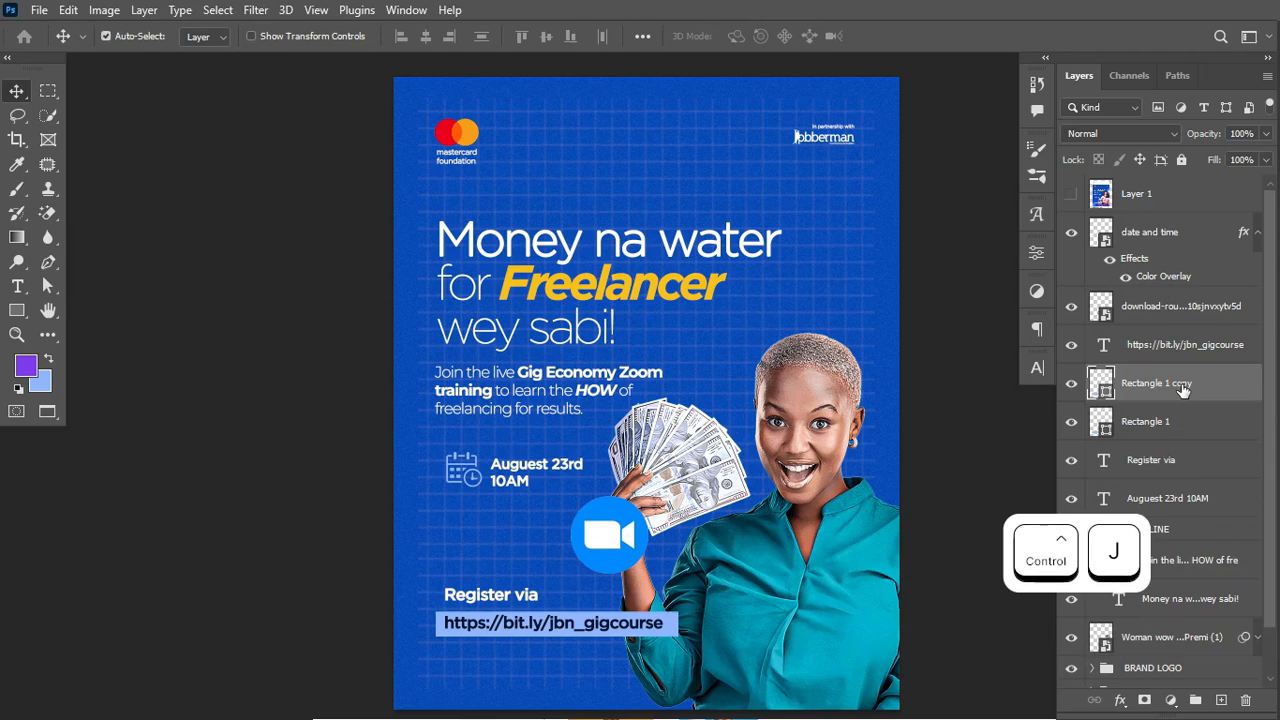
key(ctrl+t)
drag(606, 628, 604, 598)
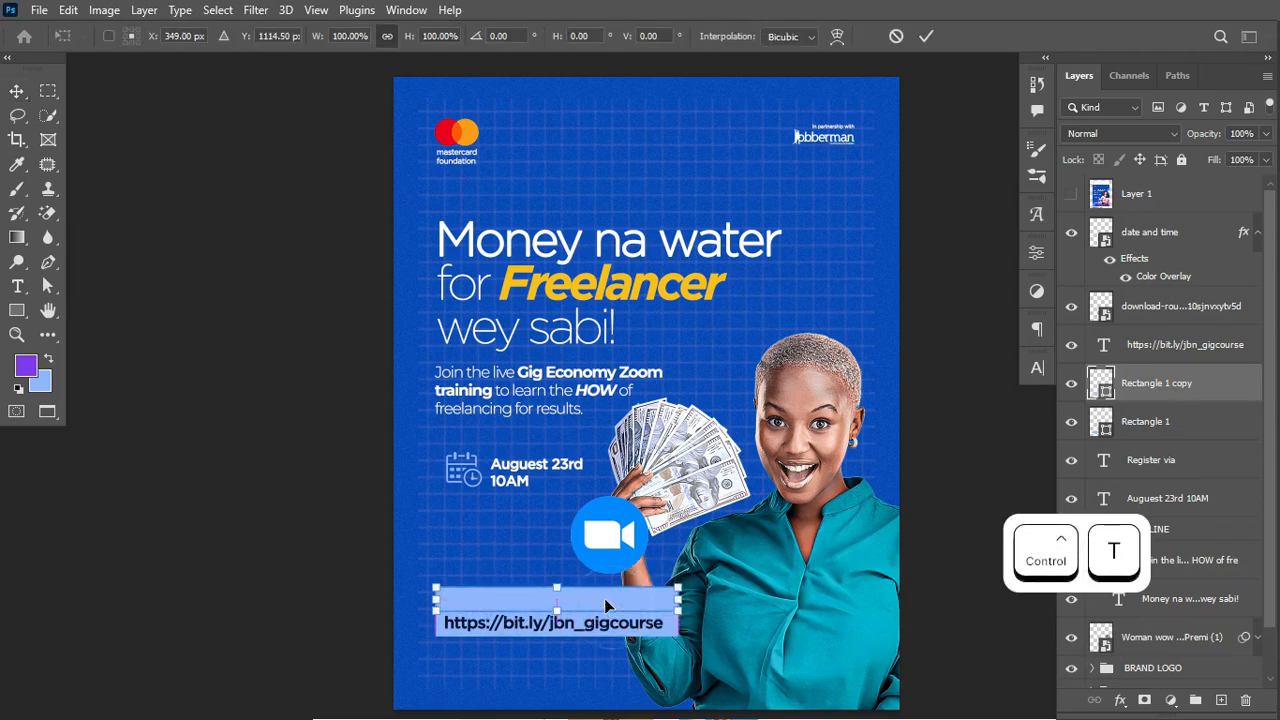
key(ctrl+Return)
key(ctrl+t)
drag(681, 598, 557, 605)
key(ctrl+Return)
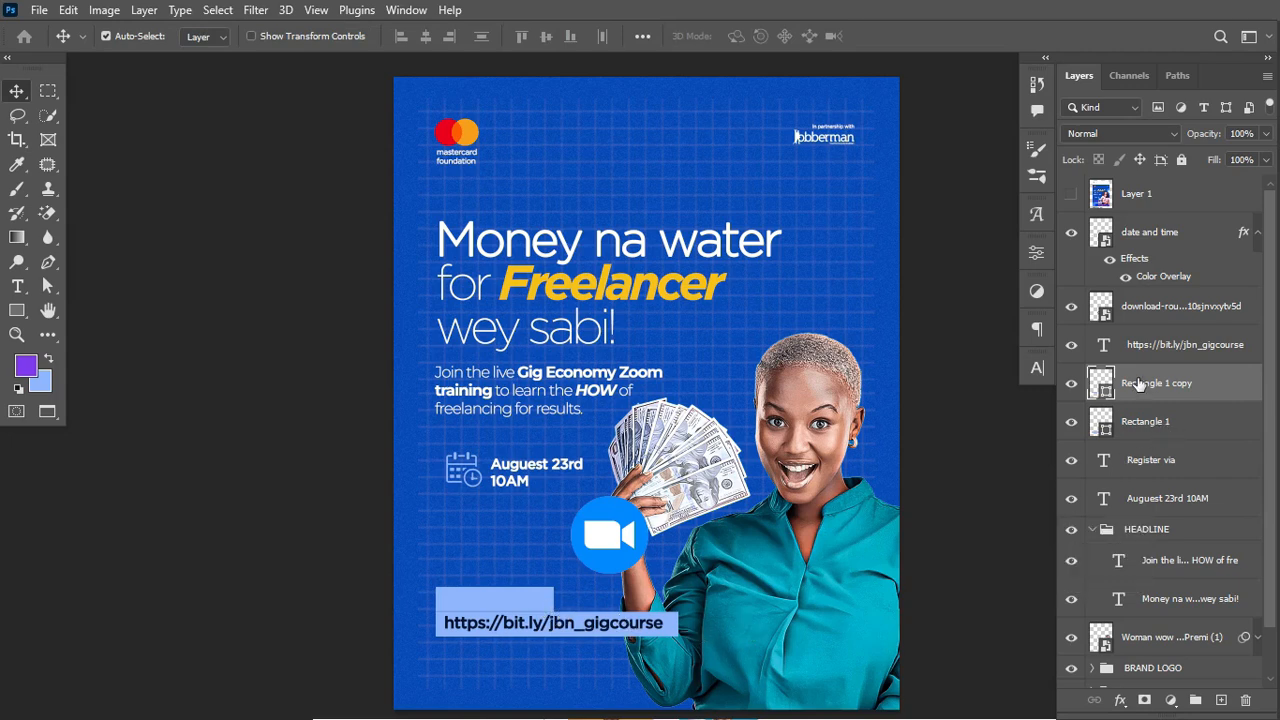
Step: Round the corners of both light blue rectangles, first 8 px then 14 px
shift+click(1181, 425)
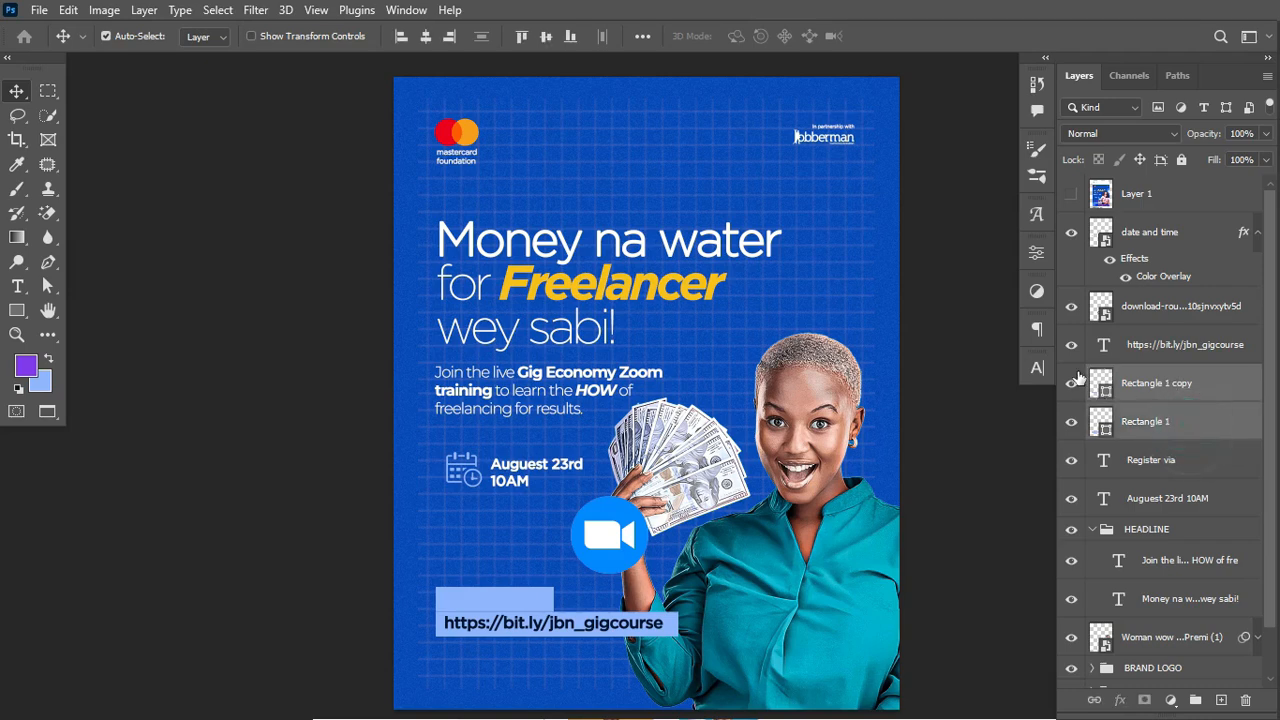
click(1036, 252)
click(850, 481)
text(8)
key(Return)
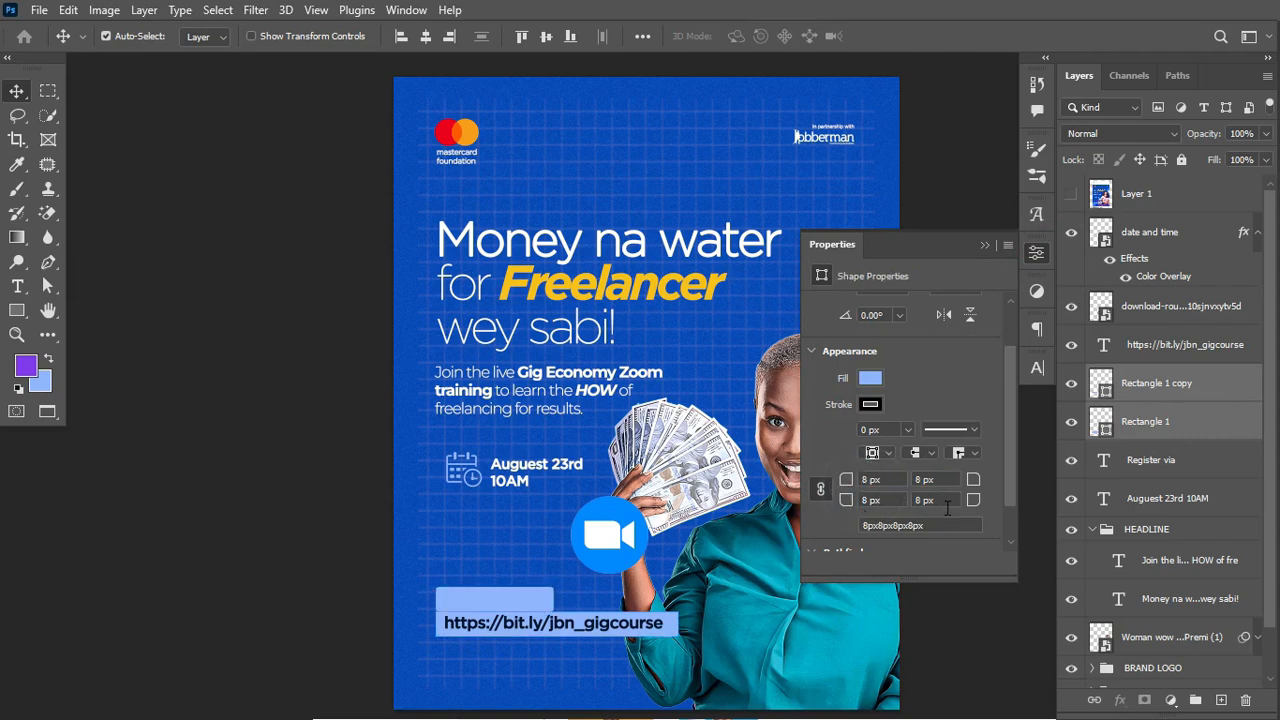
drag(846, 480, 849, 481)
Step: Start a Distort transform on the narrower rectangle copy, lifting its top-right edge
click(1178, 428)
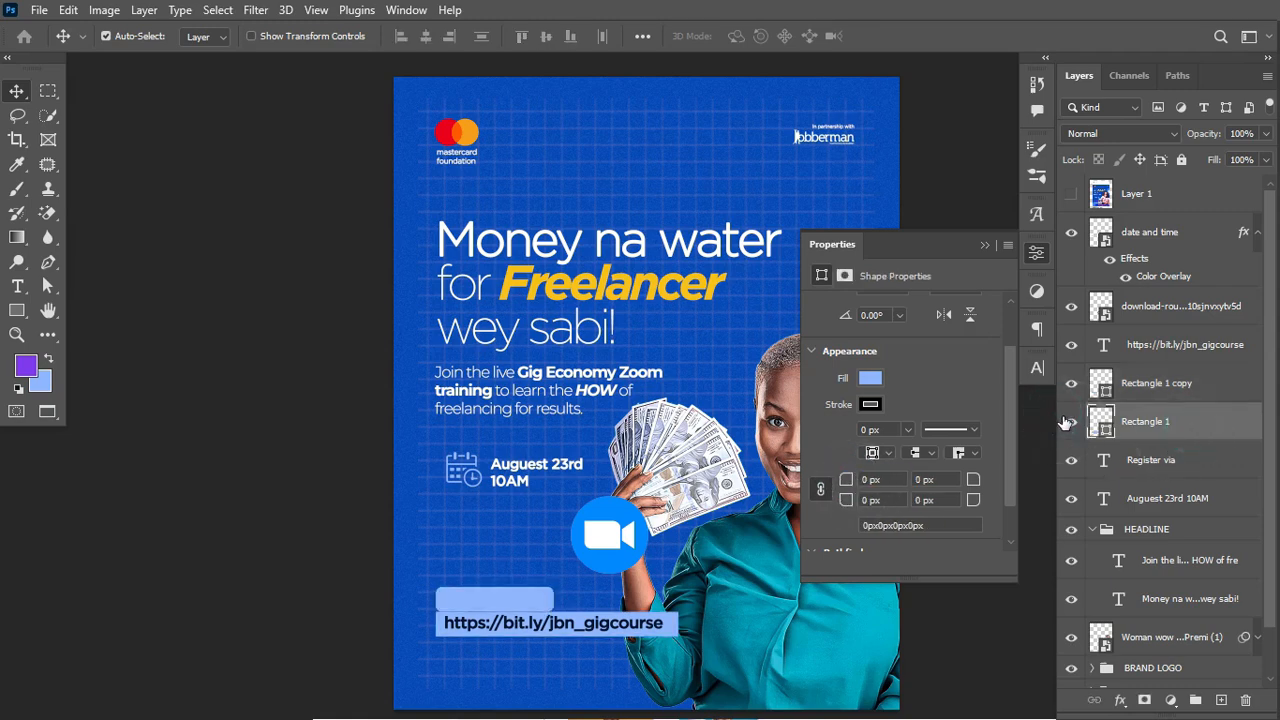
click(1070, 421)
click(1070, 421)
click(1168, 388)
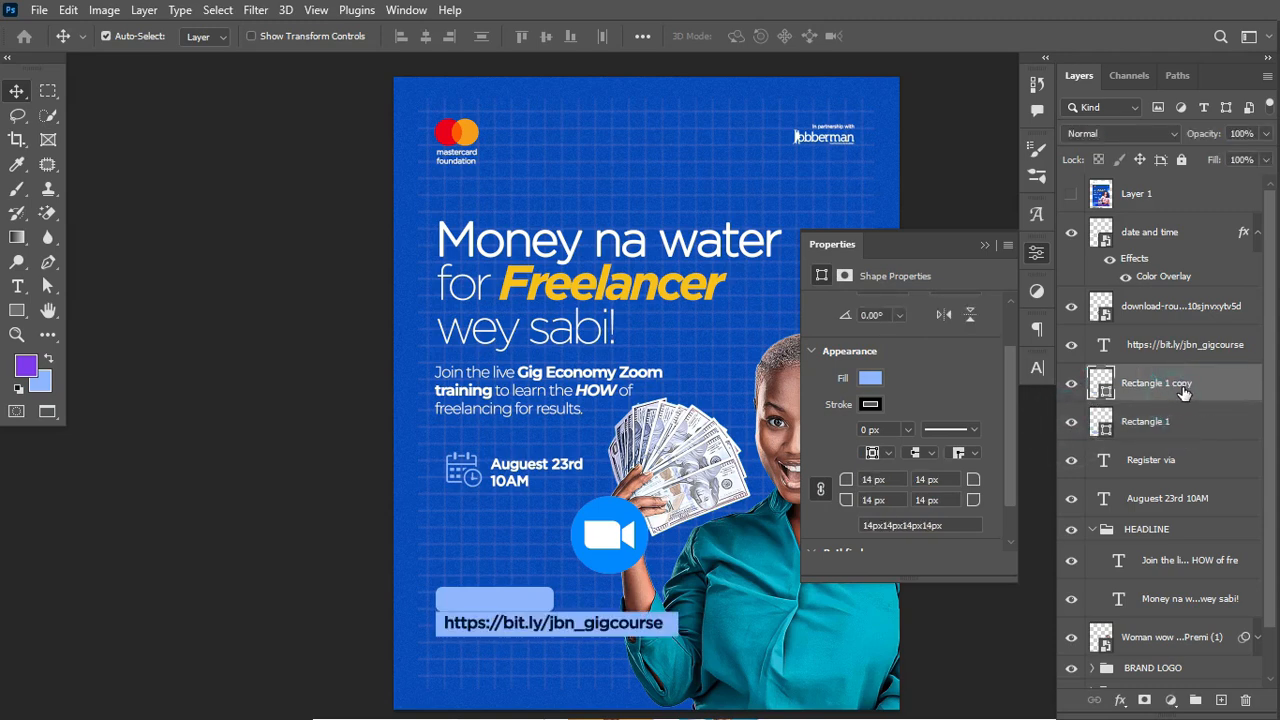
key(ctrl+t)
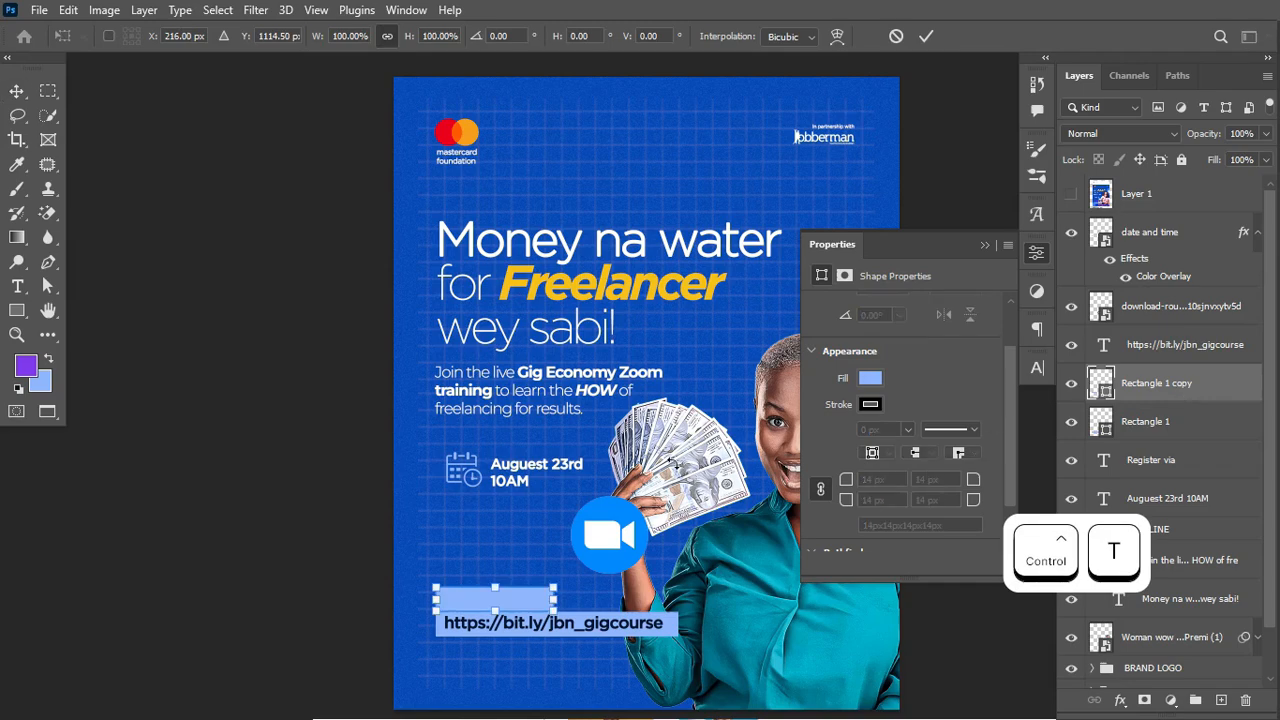
right_click(521, 605)
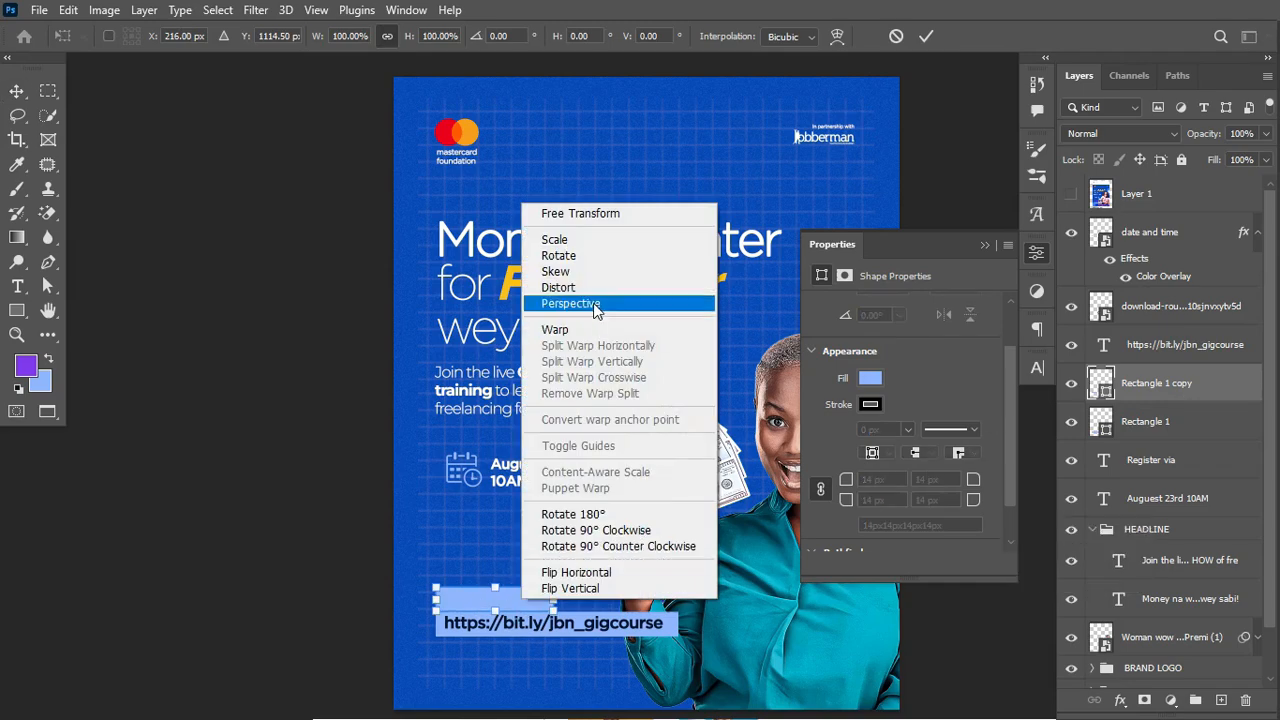
click(592, 291)
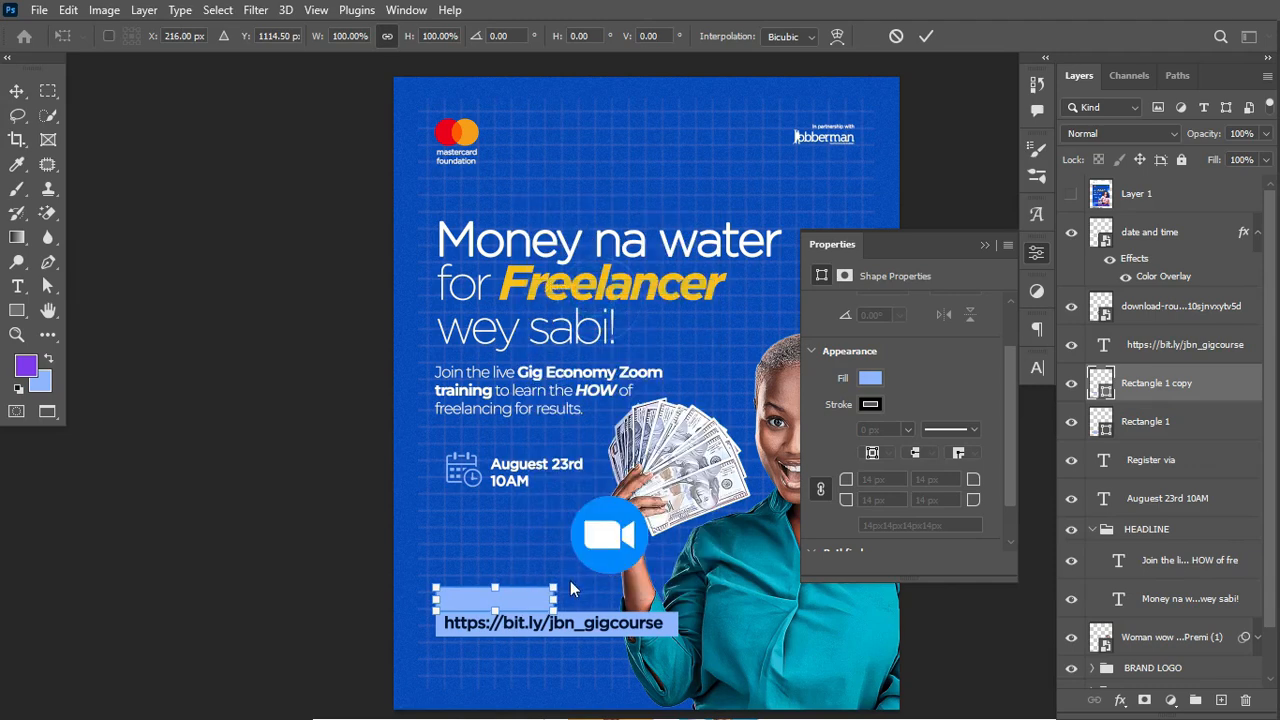
drag(554, 592, 554, 590)
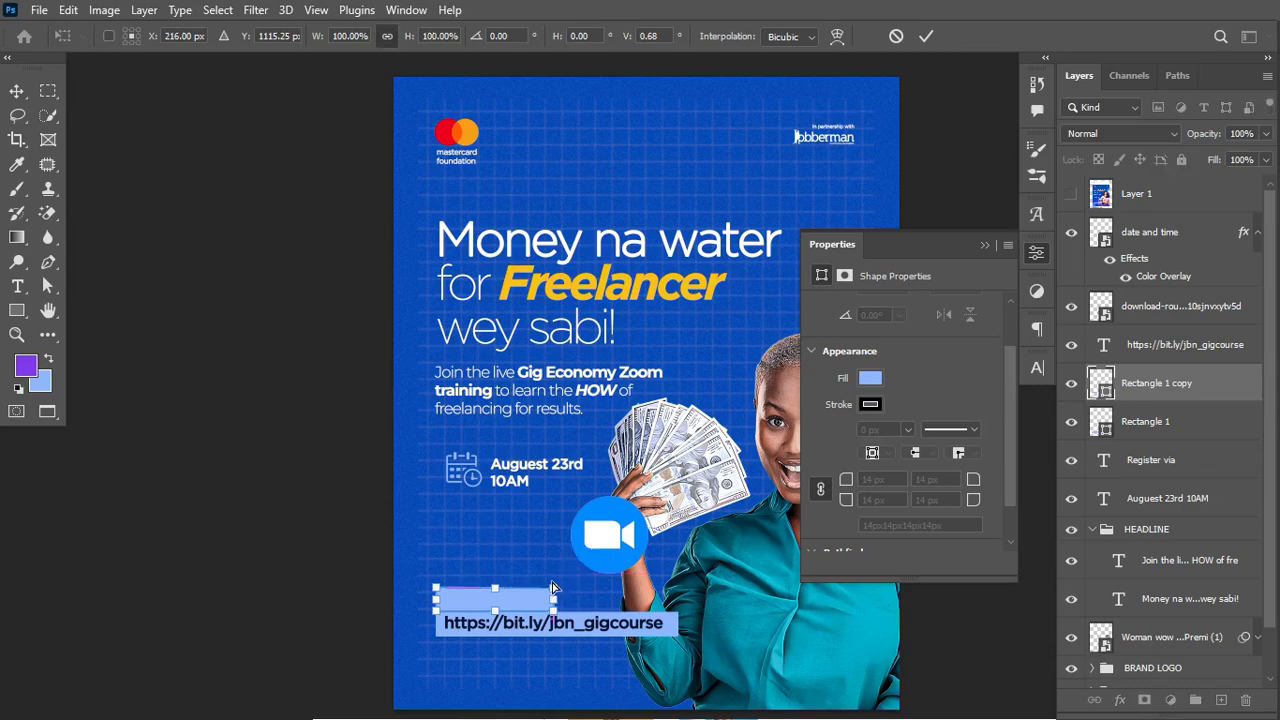
Step: Zoom in and raise the copy's top-right corner slightly, then apply the skew and fit the poster
key(ctrl+equal)
key(ctrl+equal)
scroll(552, 581, down, 3)
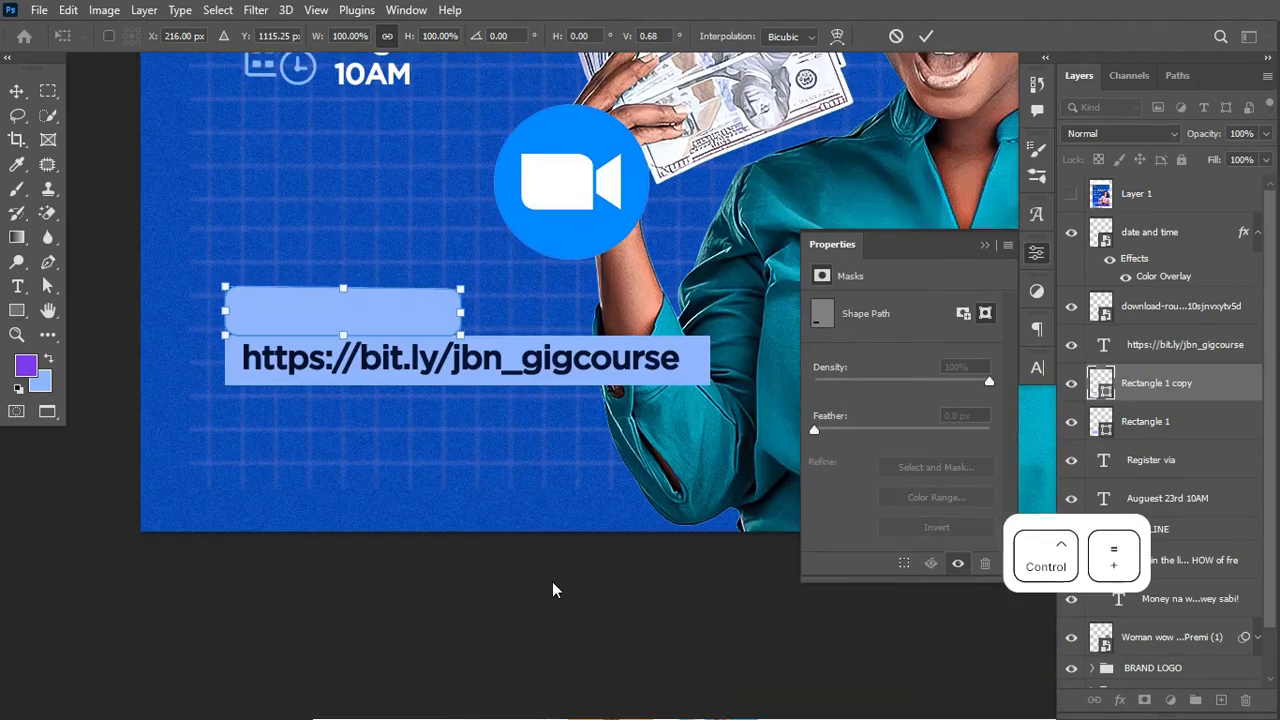
key(ctrl+equal)
scroll(291, 505, left, 10)
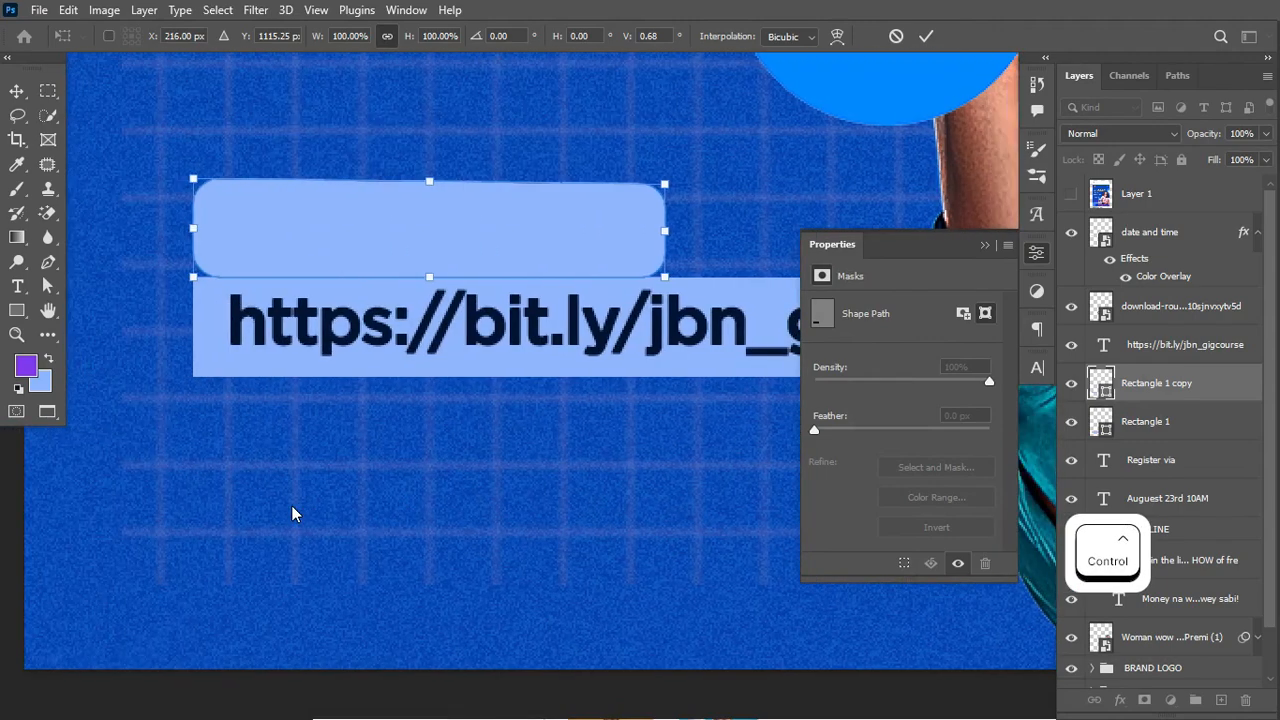
drag(683, 187, 682, 161)
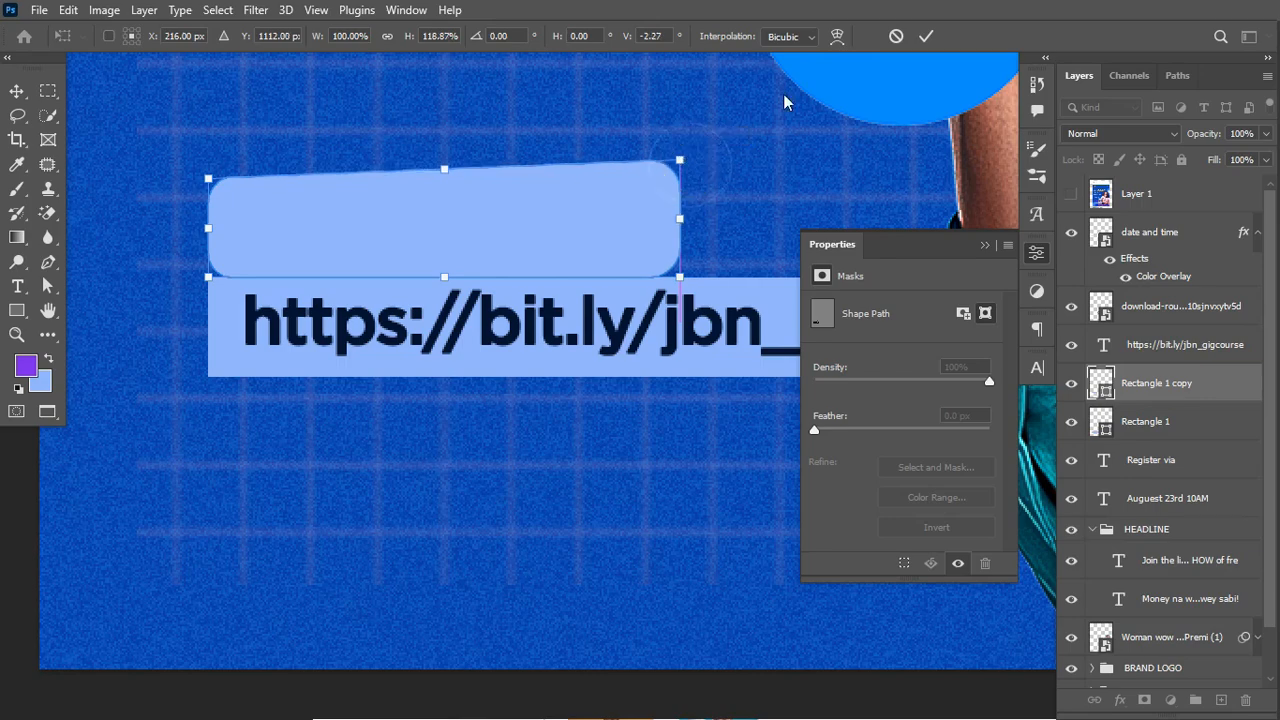
click(924, 35)
key(ctrl+0)
key(ctrl+minus)
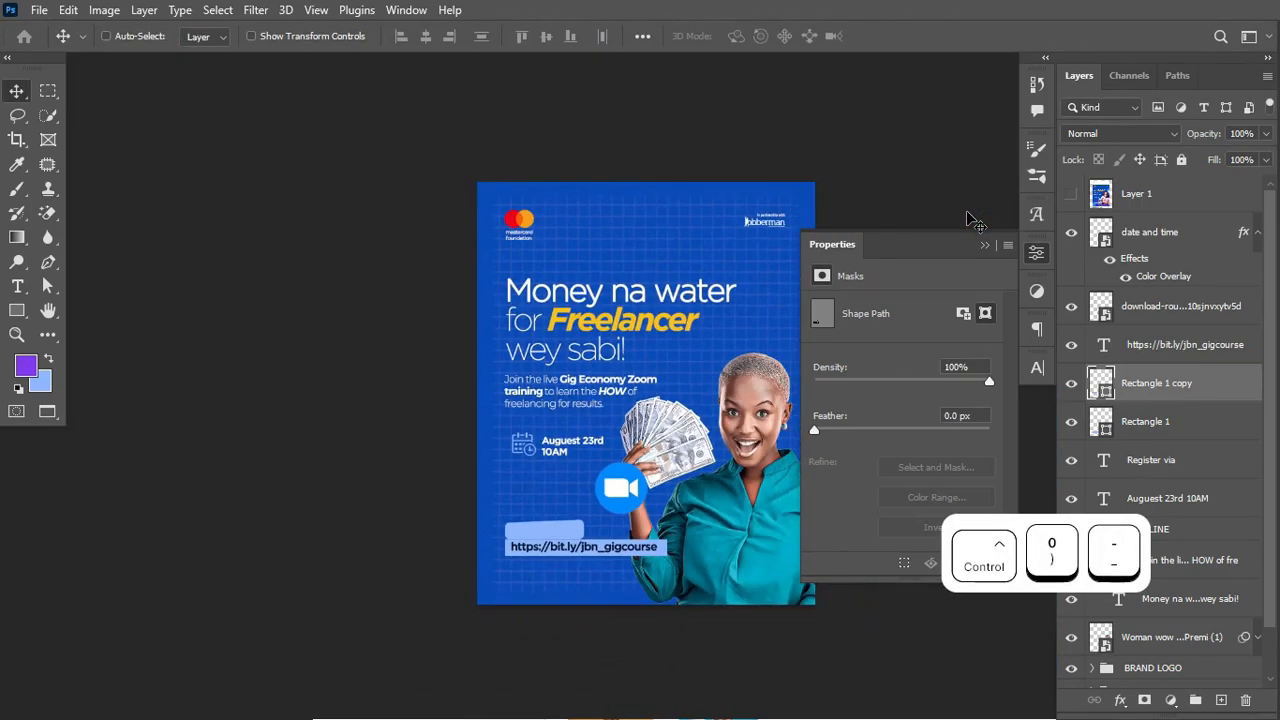
key(ctrl+equal)
Step: Fill the slanted Rectangle 1 copy with purple 7f3aed
scroll(704, 277, right, 1)
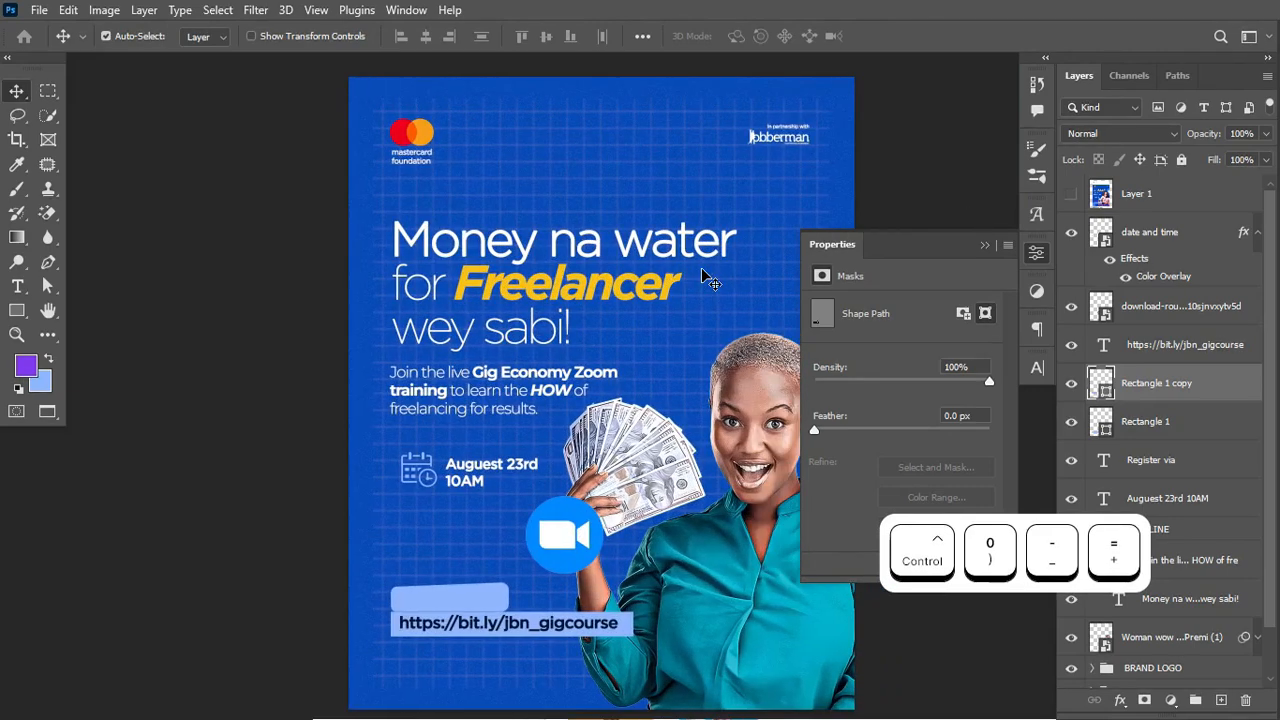
double_click(1102, 390)
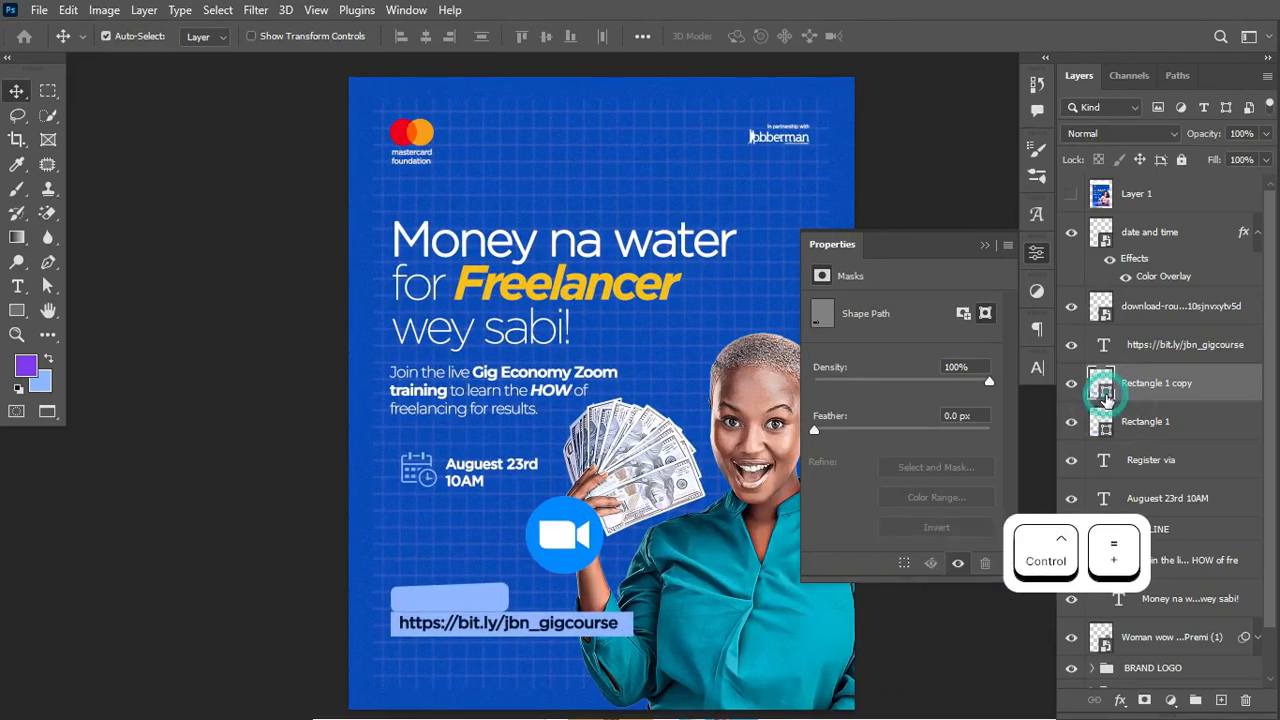
drag(1105, 315, 943, 352)
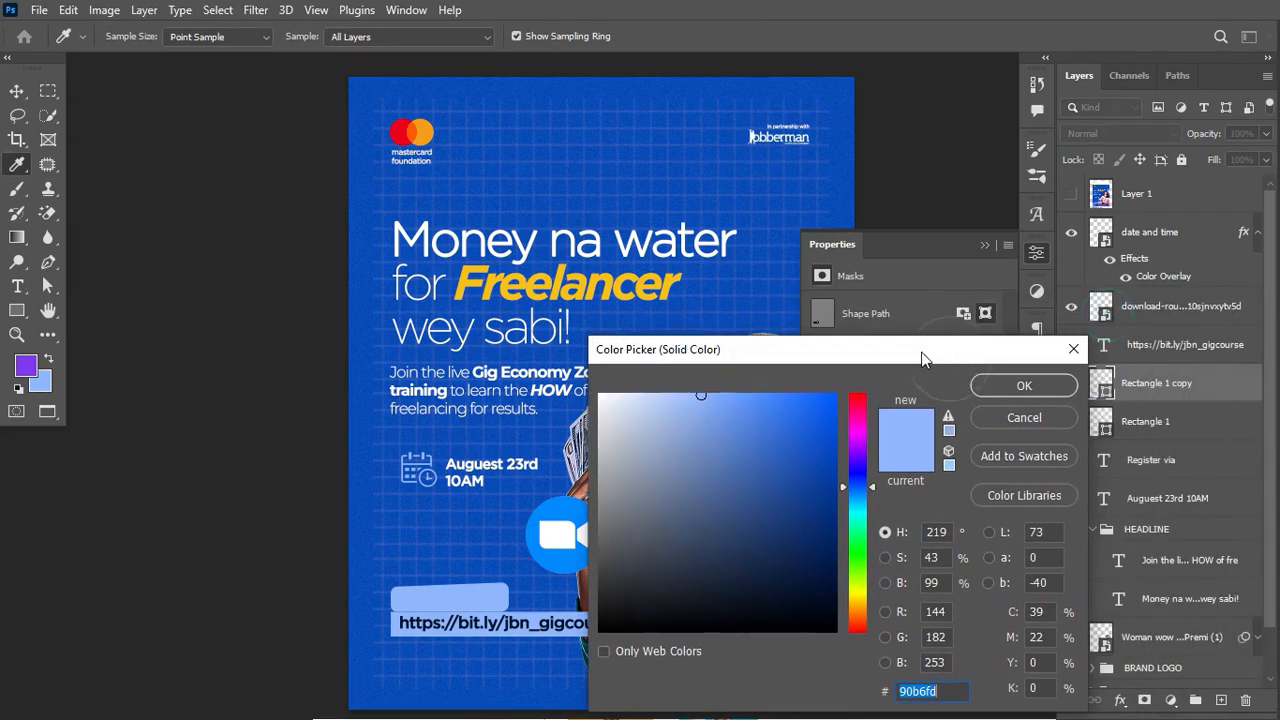
click(28, 364)
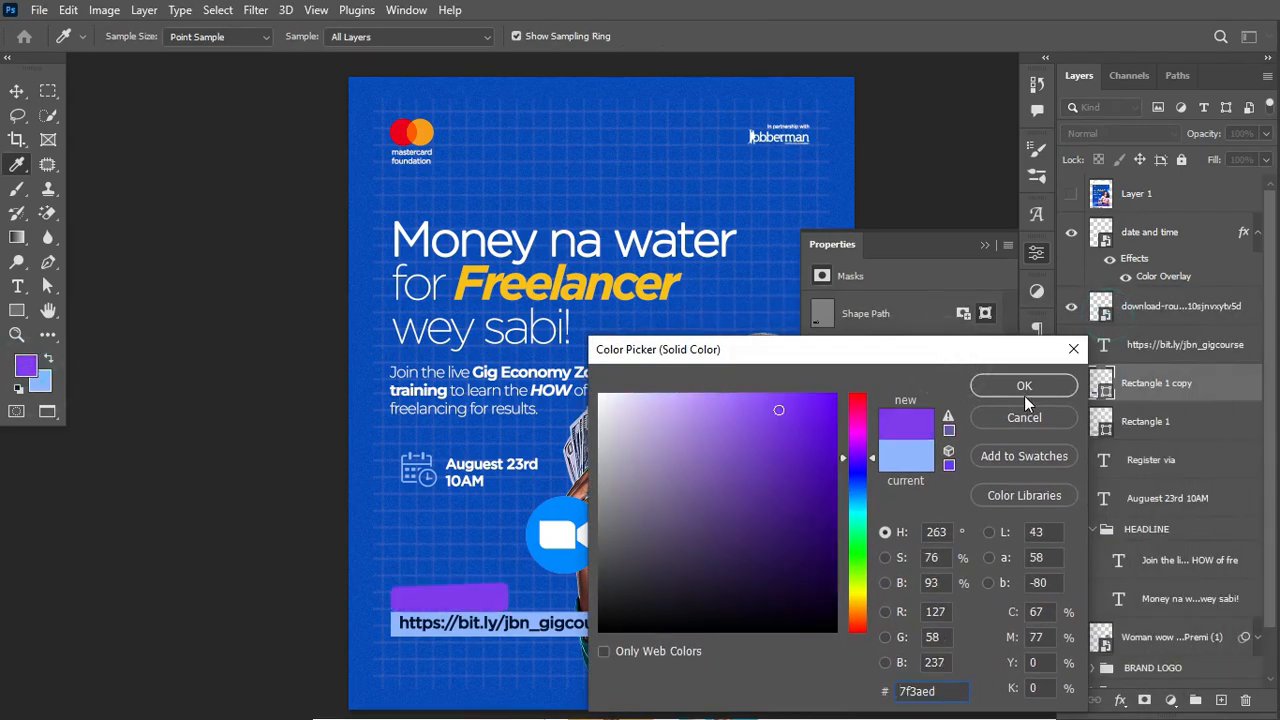
click(1024, 388)
click(985, 246)
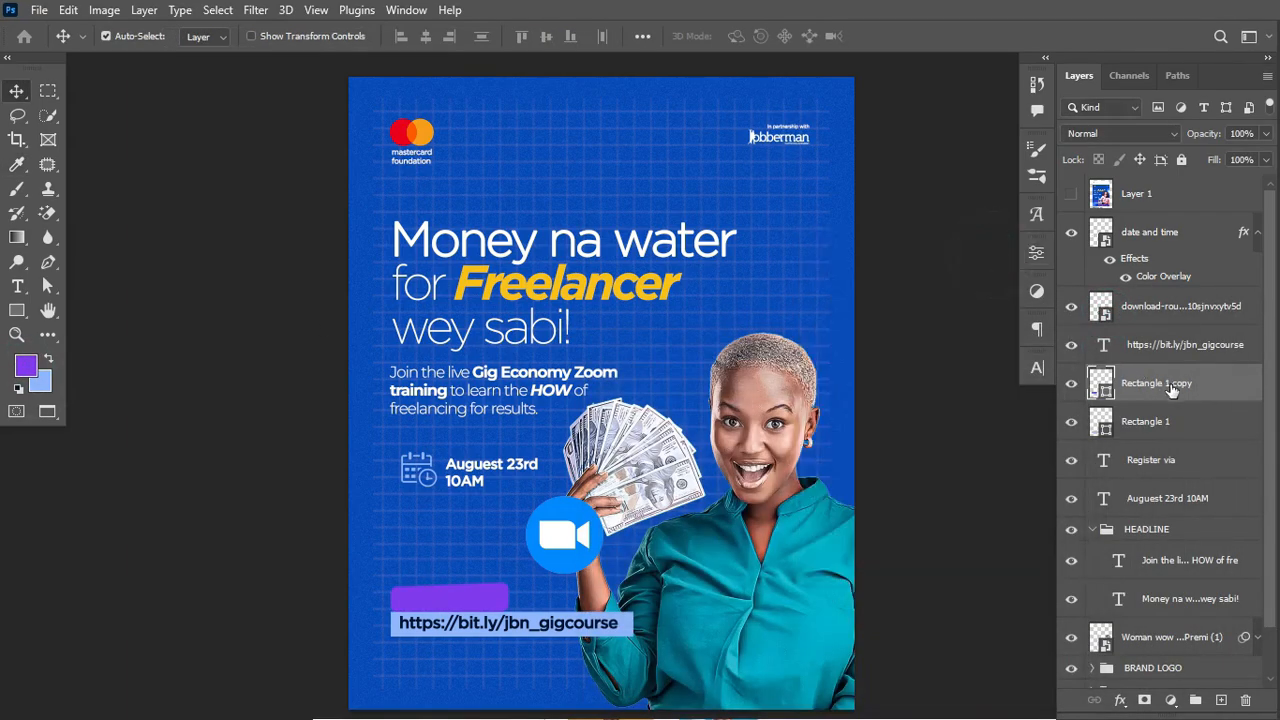
click(1102, 391)
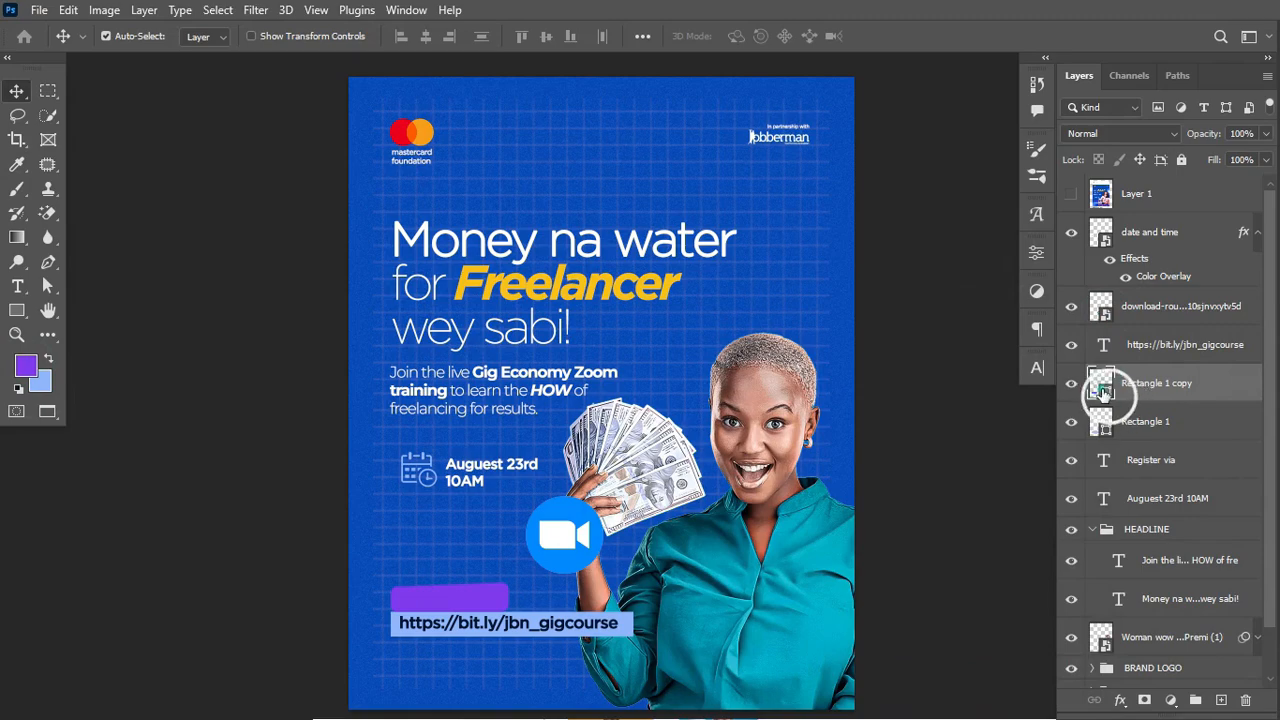
double_click(1102, 391)
click(948, 691)
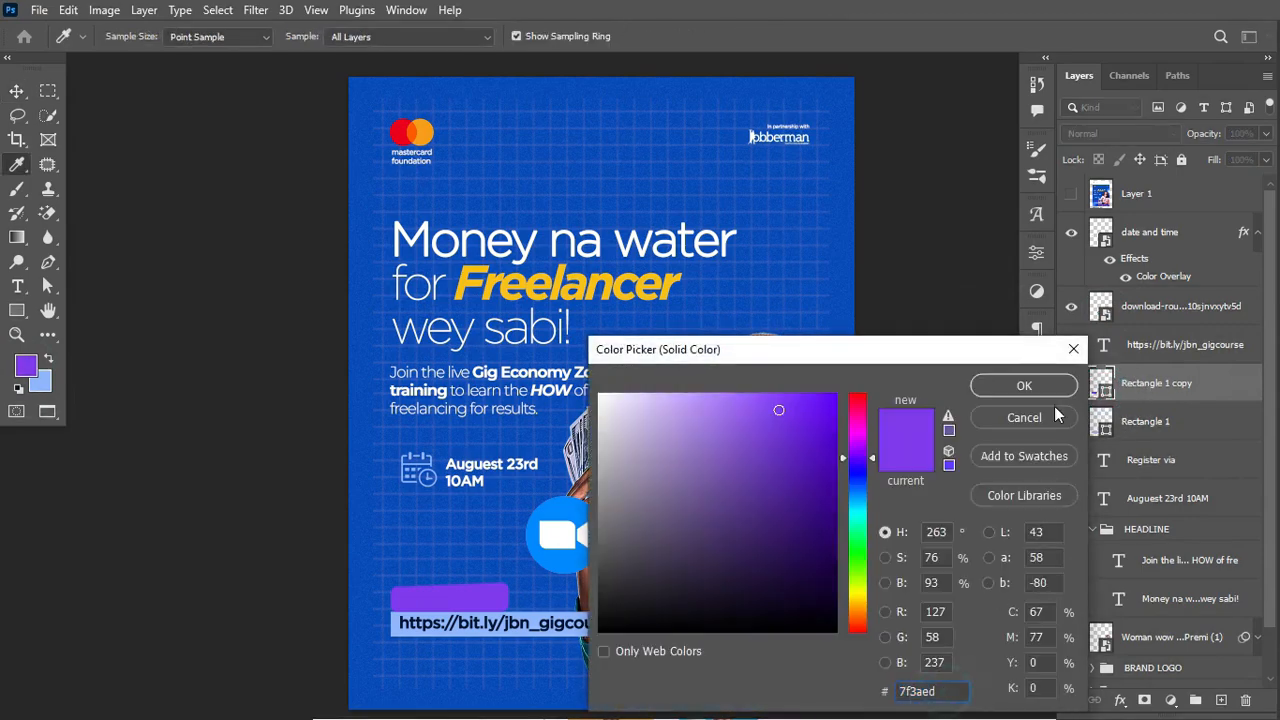
click(1053, 390)
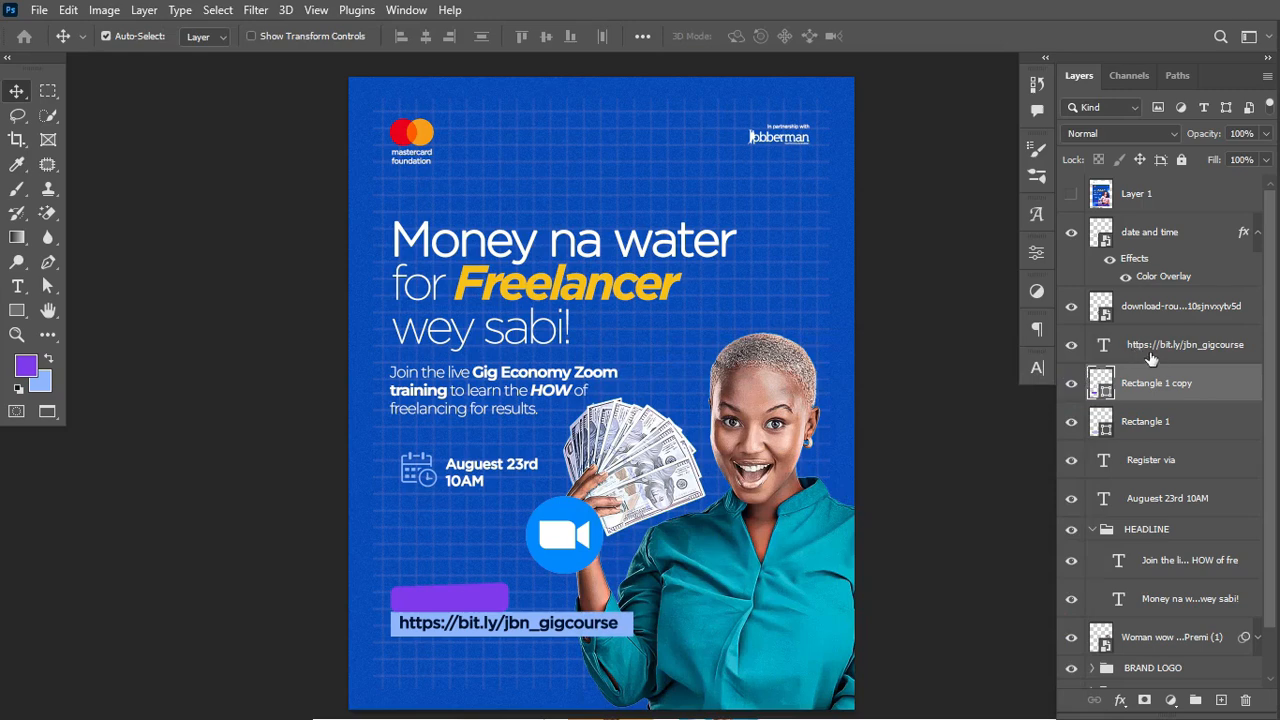
Step: Stack the 'Register via' text above the purple box and nudge it down into place
click(1185, 464)
drag(1185, 464, 1176, 364)
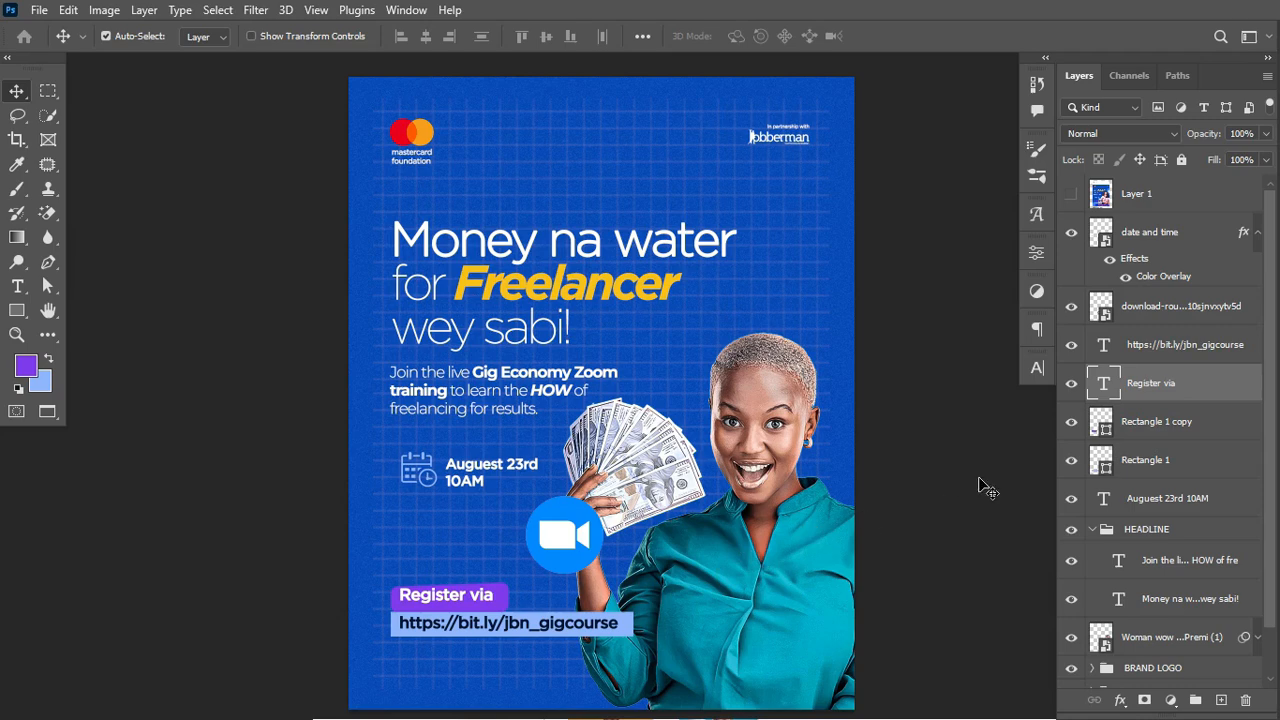
key(Down)
key(Down)
key(Down)
key(Down)
key(Down)
key(Down)
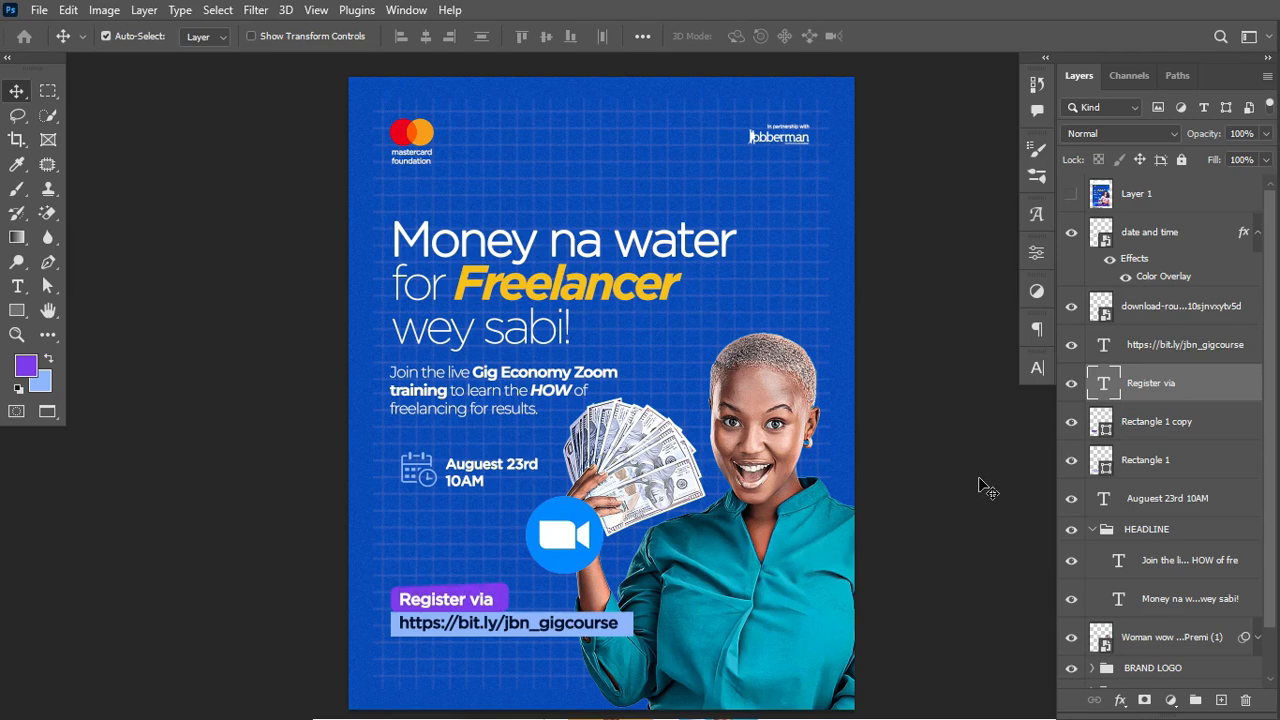
key(Down)
key(Down)
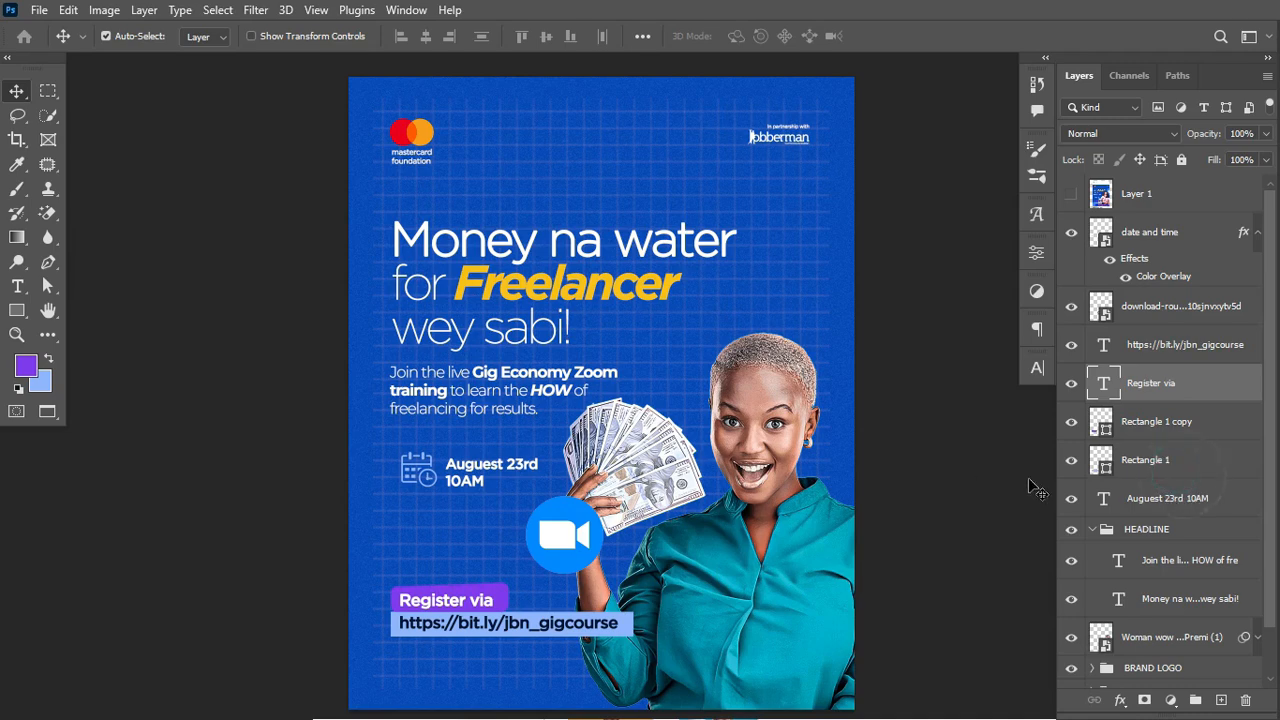
Step: Give the Rectangle 1 box behind the link a 10 px corner radius
click(1068, 478)
click(1071, 460)
click(1071, 460)
click(1035, 256)
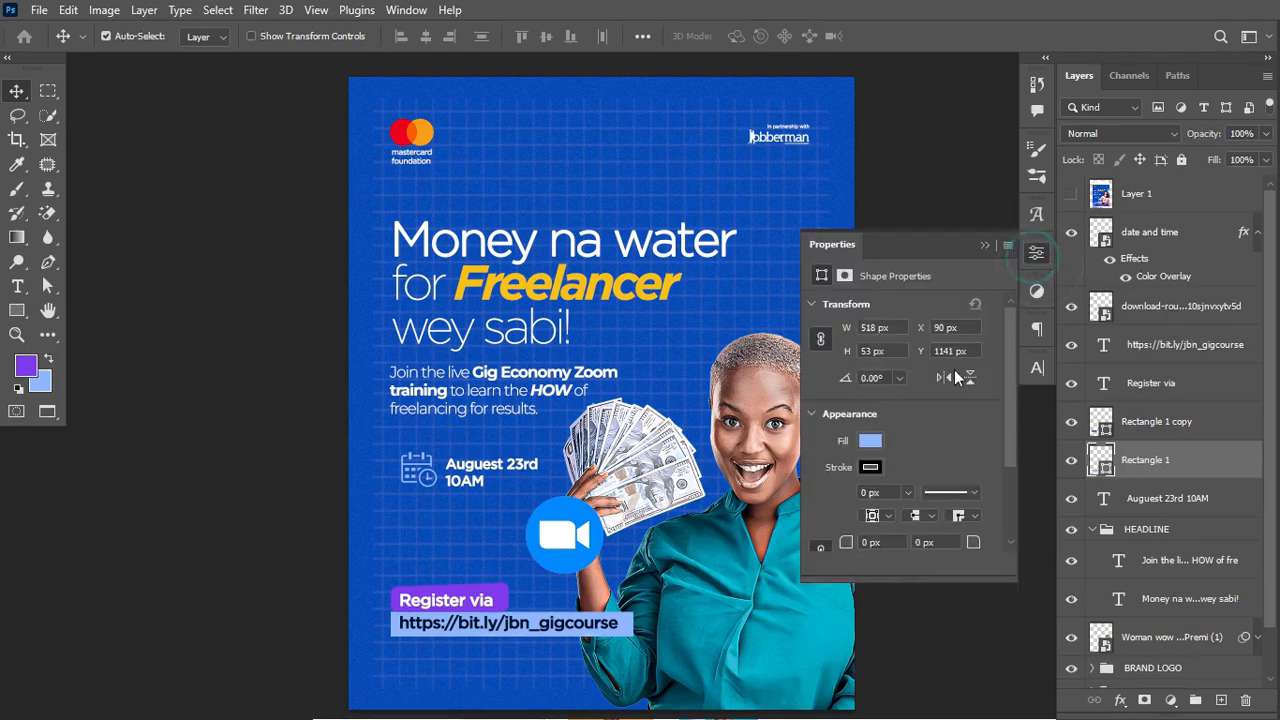
drag(843, 543, 853, 545)
key(ctrl+Return)
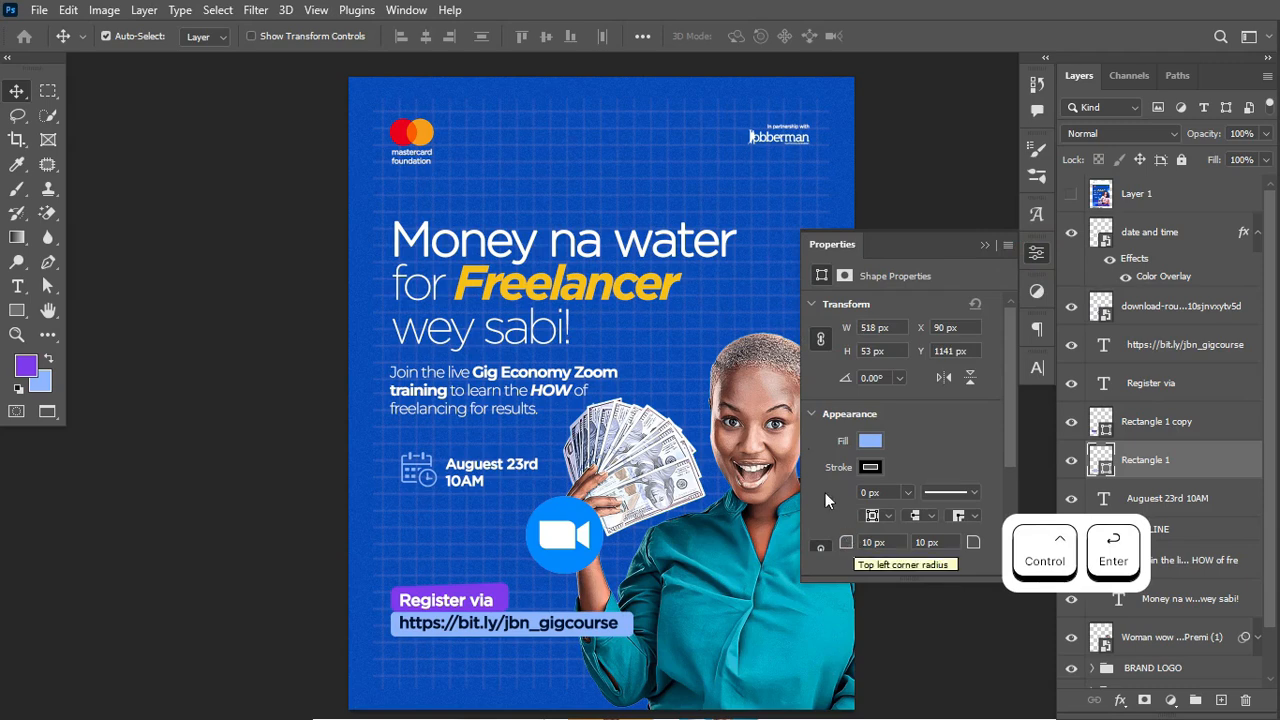
Step: Open the Character panel with the headline text layer selected
click(985, 245)
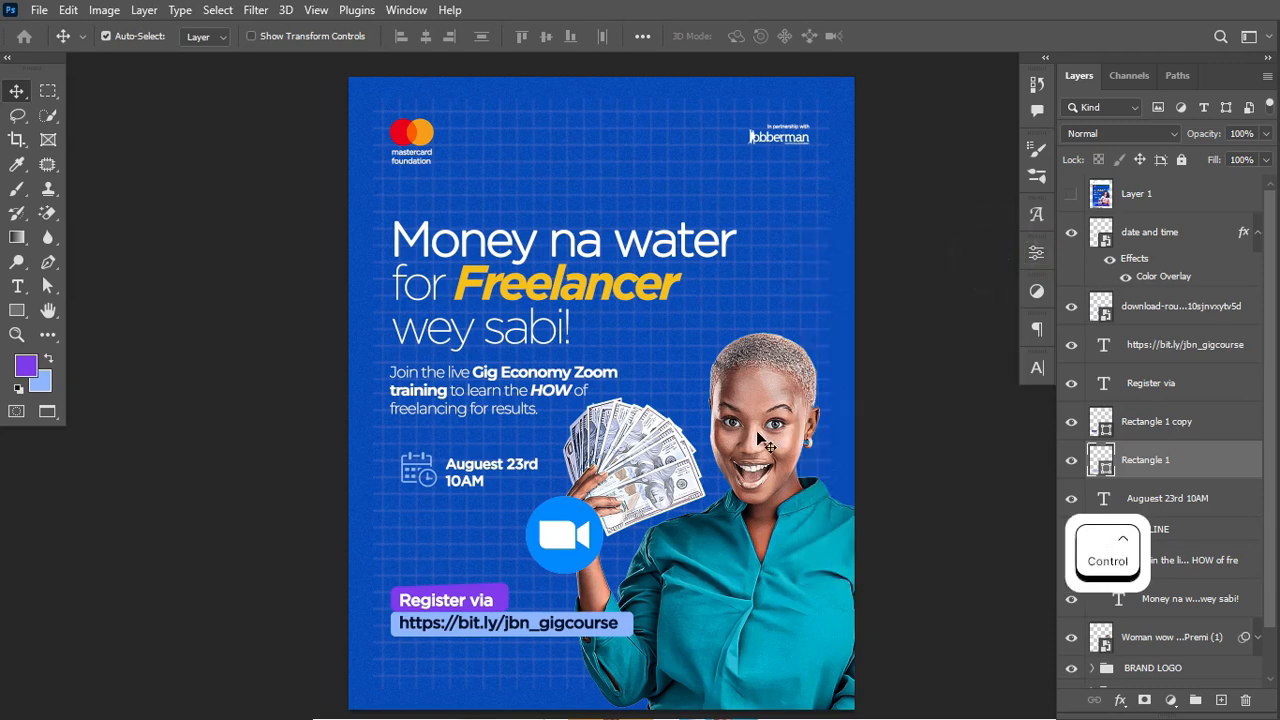
click(1036, 369)
click(618, 282)
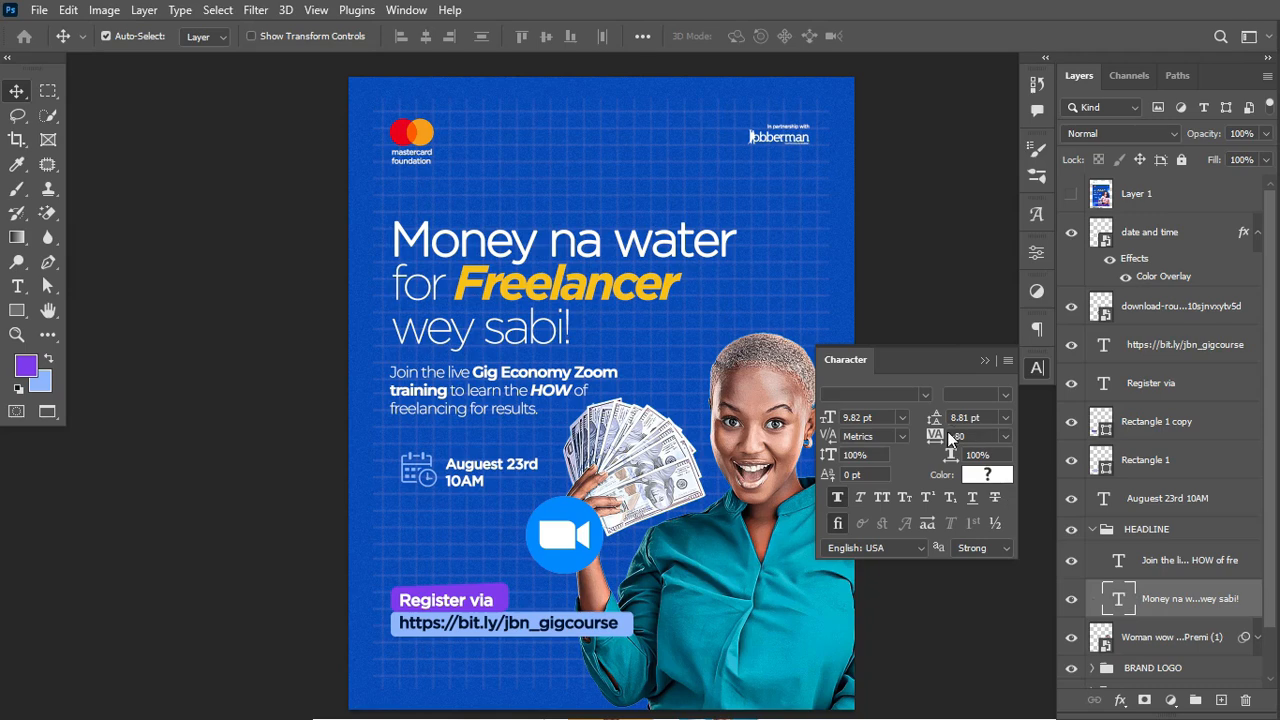
Step: Enlarge the headline to 12 pt, loosen its leading, and restore tracking to -80
drag(826, 418, 829, 425)
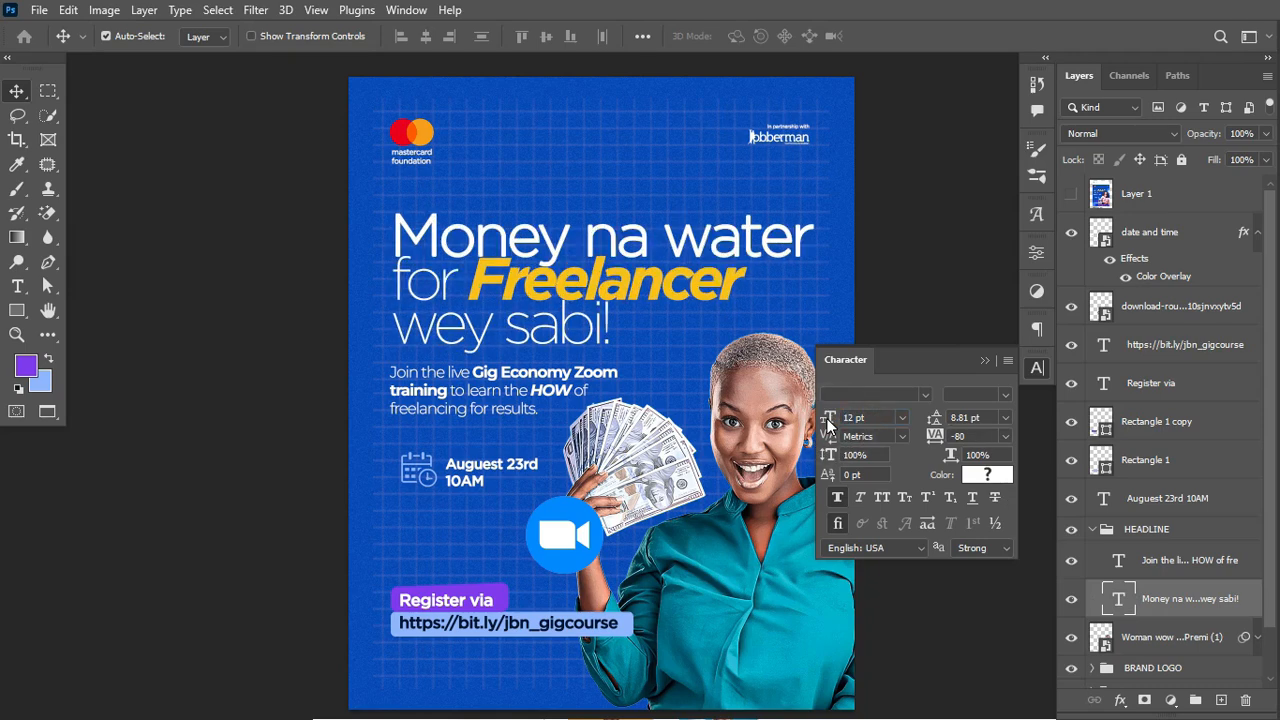
click(933, 418)
drag(933, 418, 937, 424)
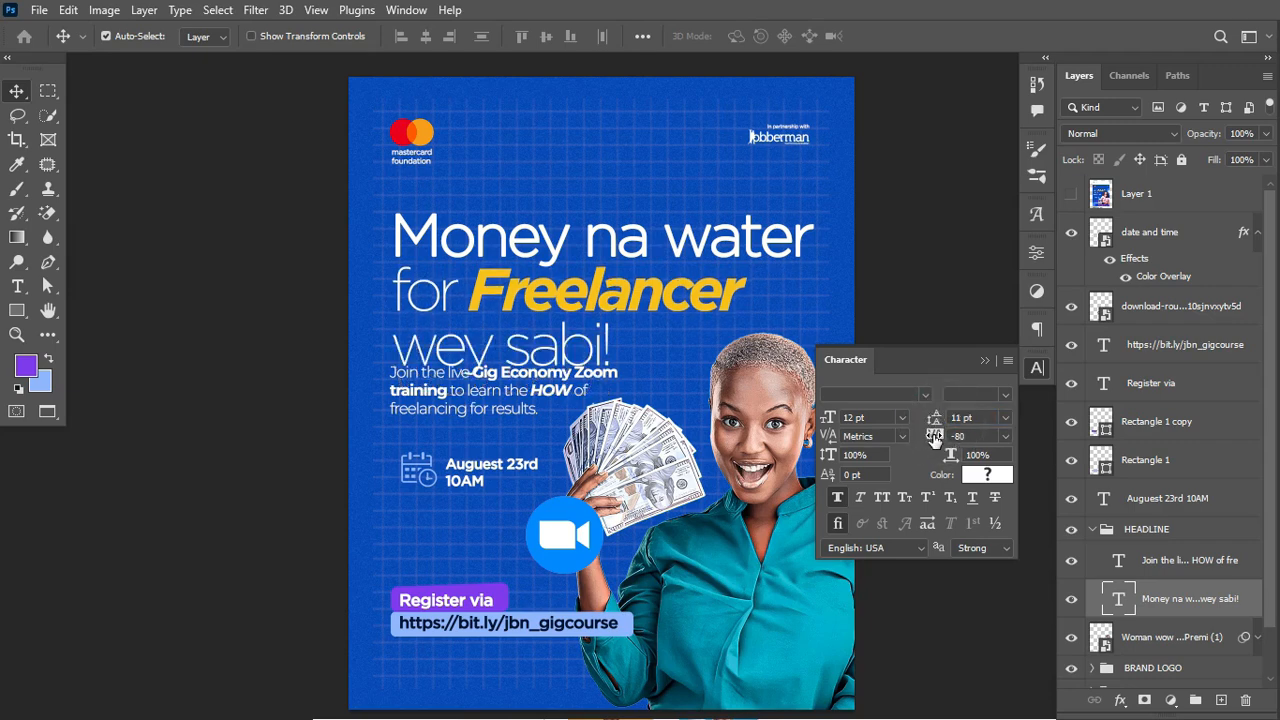
drag(934, 440, 930, 441)
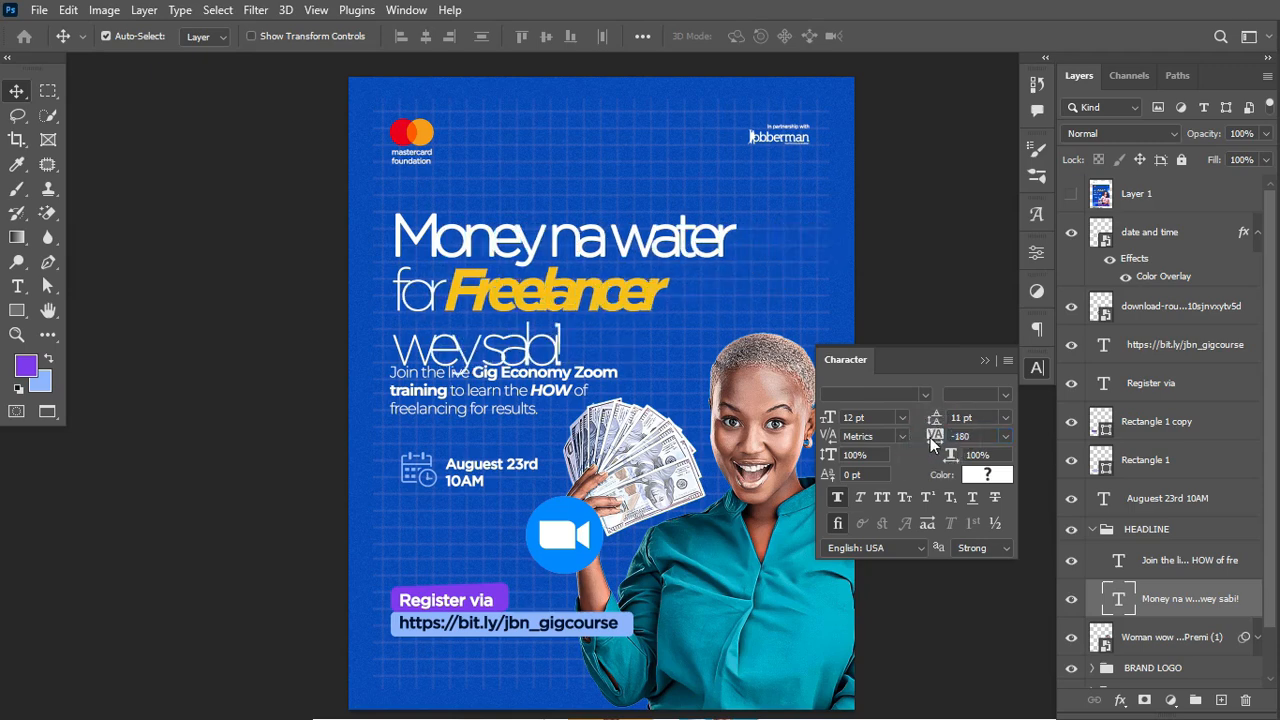
key(ctrl)
key(ctrl+z)
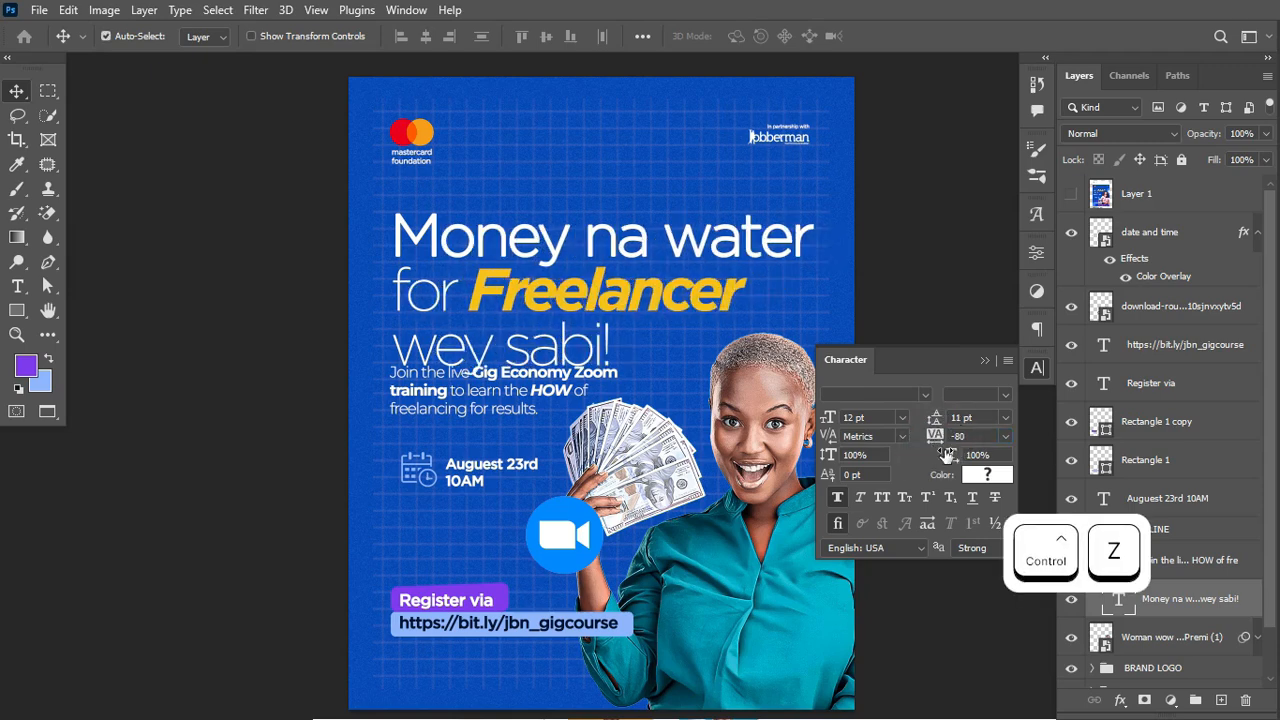
Step: Try all caps and Faux Bold, then undo back to the 9.82 pt headline with 8.81 pt leading
click(882, 497)
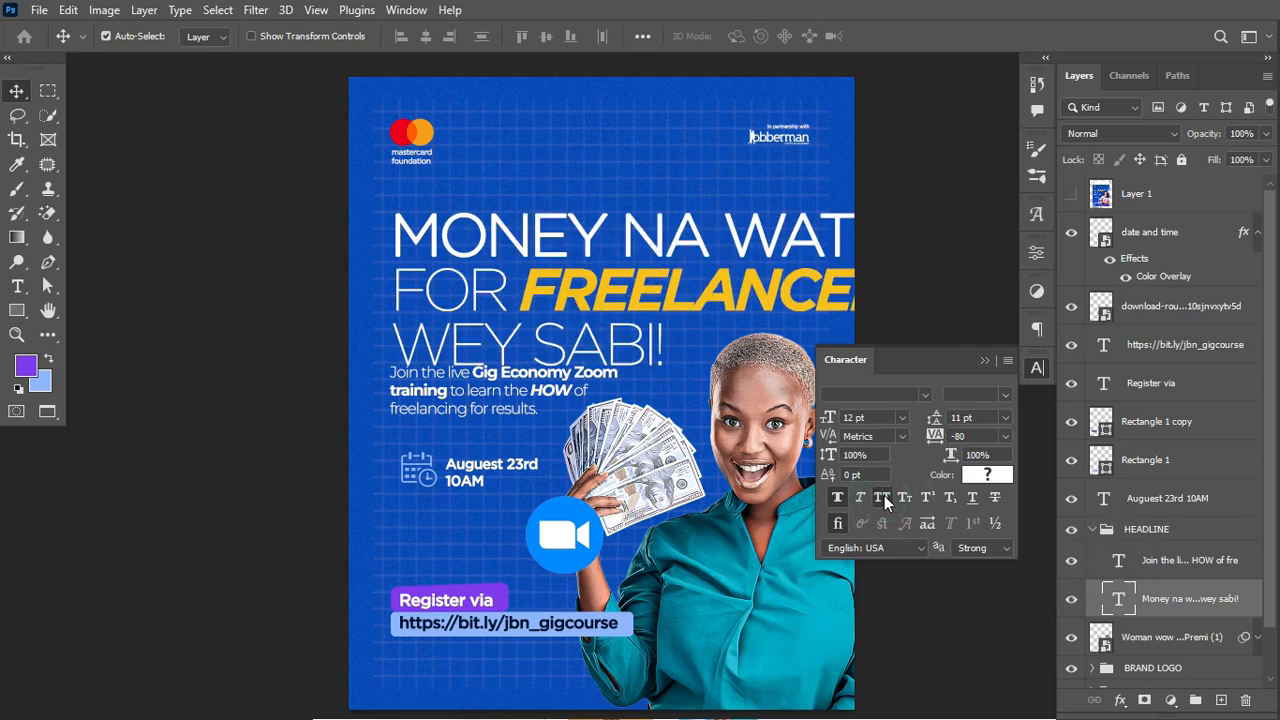
click(884, 495)
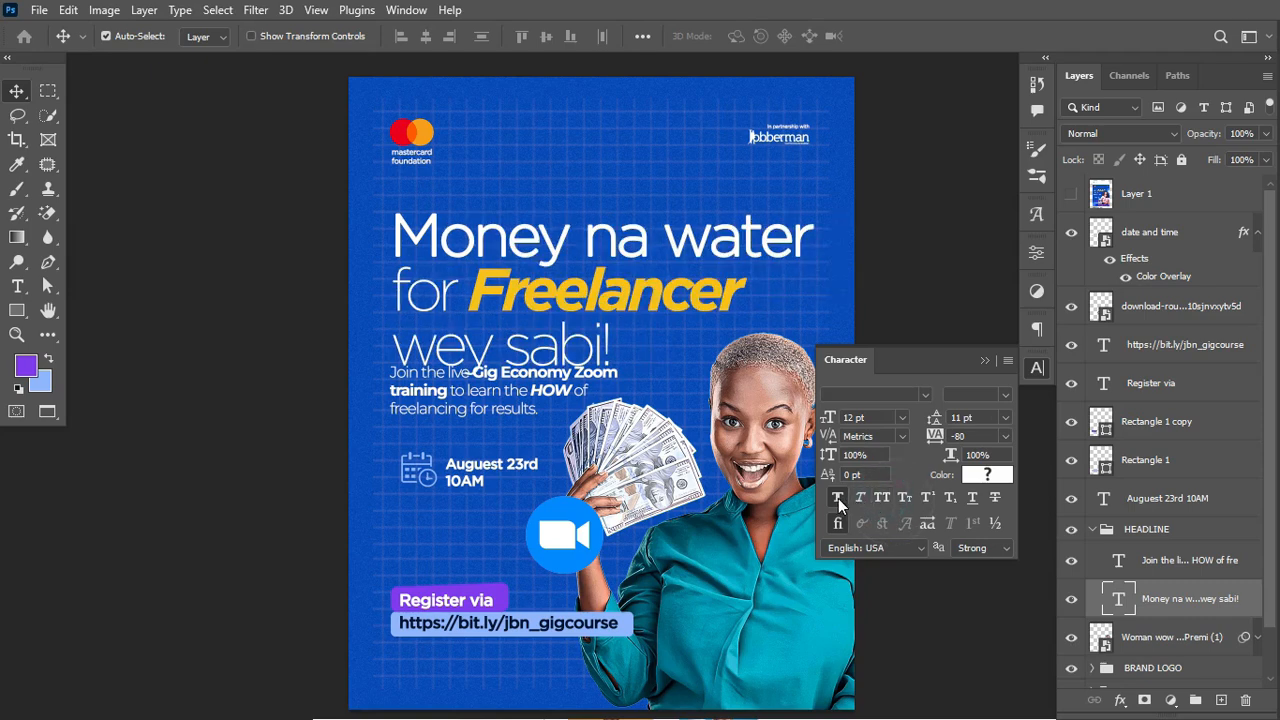
click(840, 500)
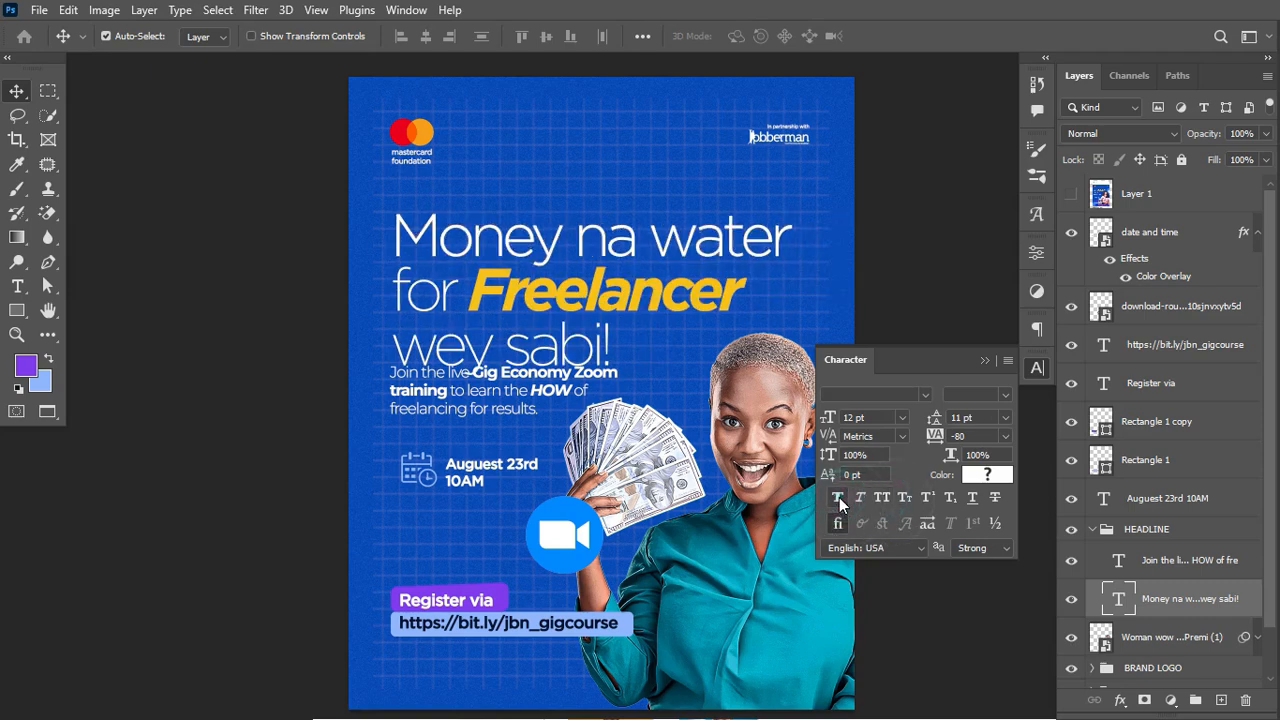
click(840, 500)
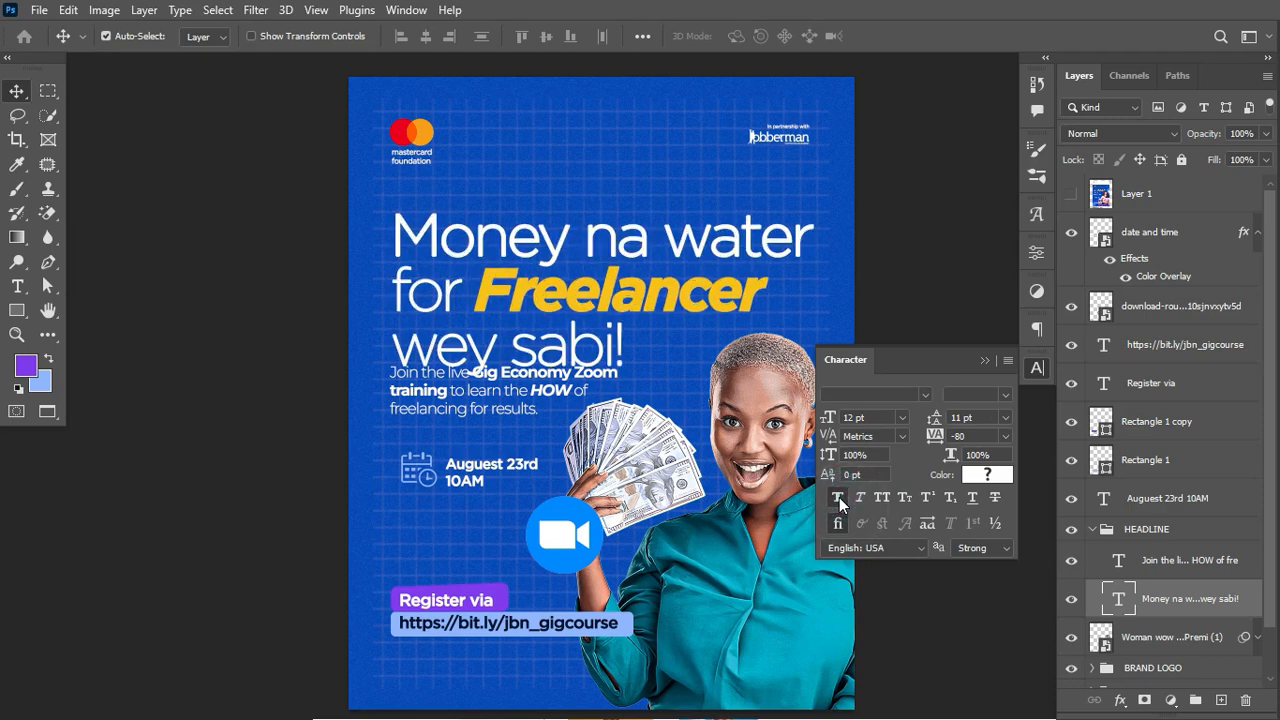
key(ctrl+z)
key(ctrl+z)
key(ctrl+z)
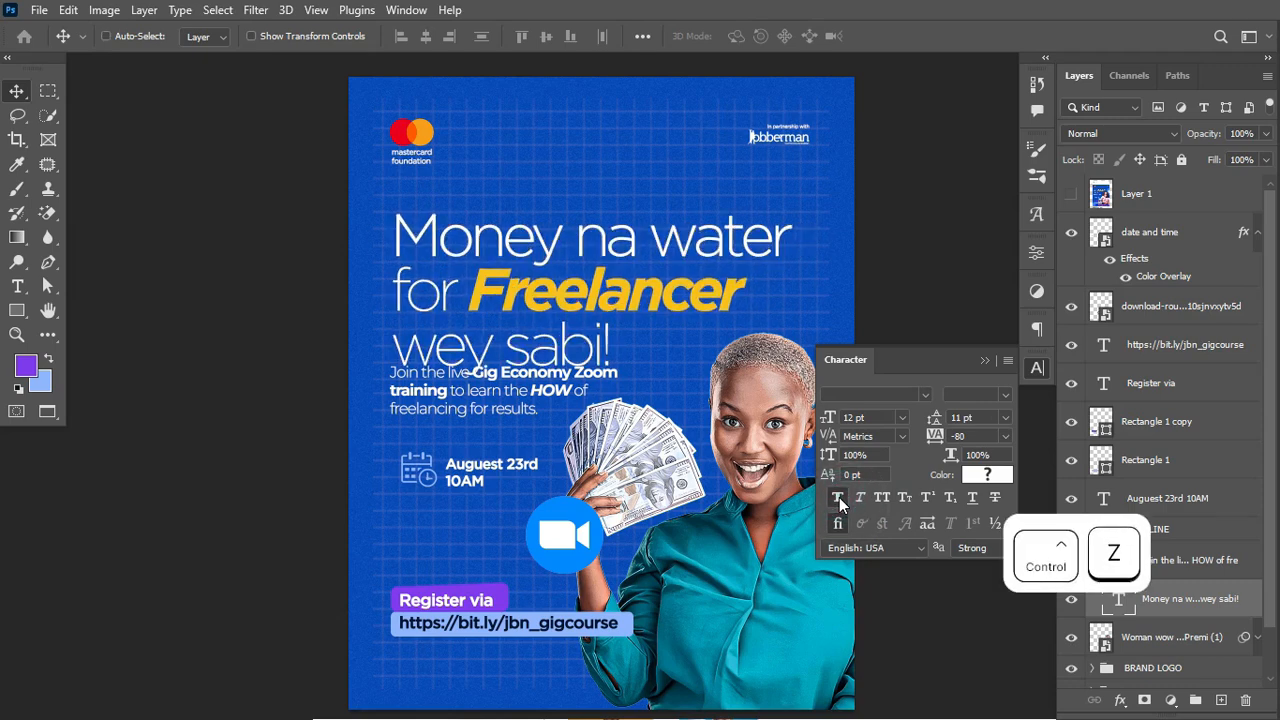
key(ctrl+z)
key(ctrl+z)
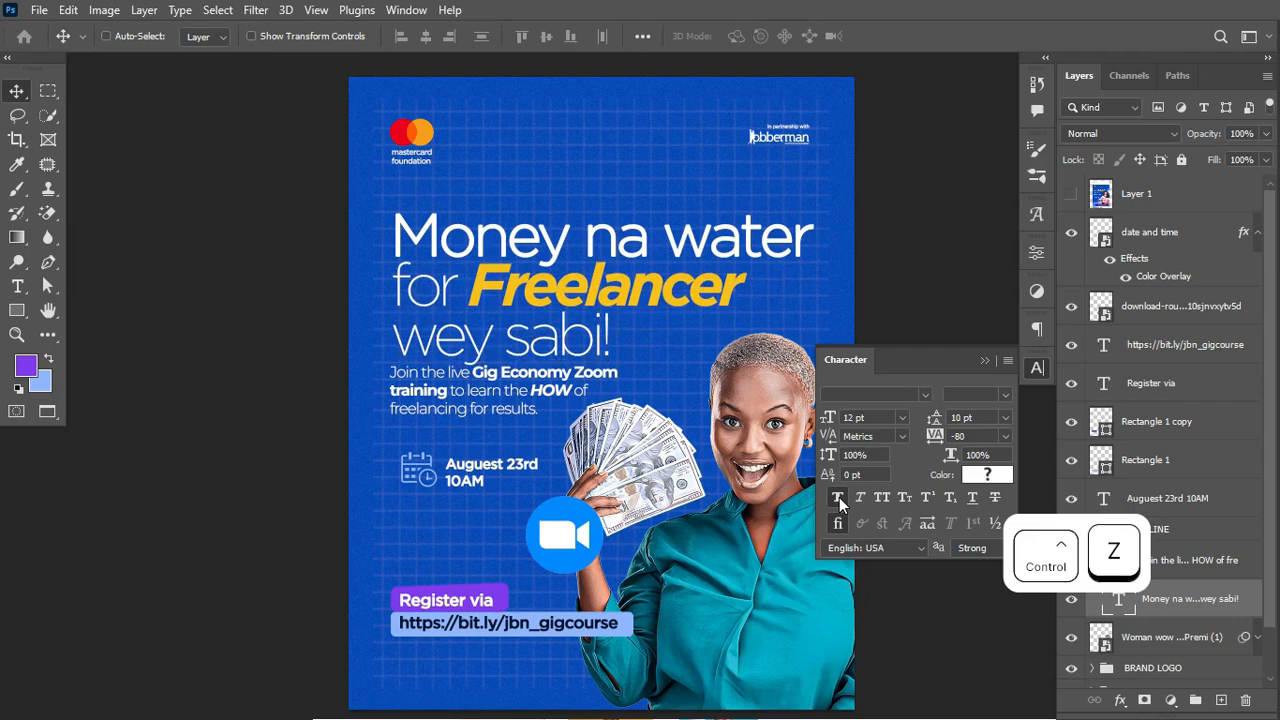
key(ctrl+z)
key(ctrl+z)
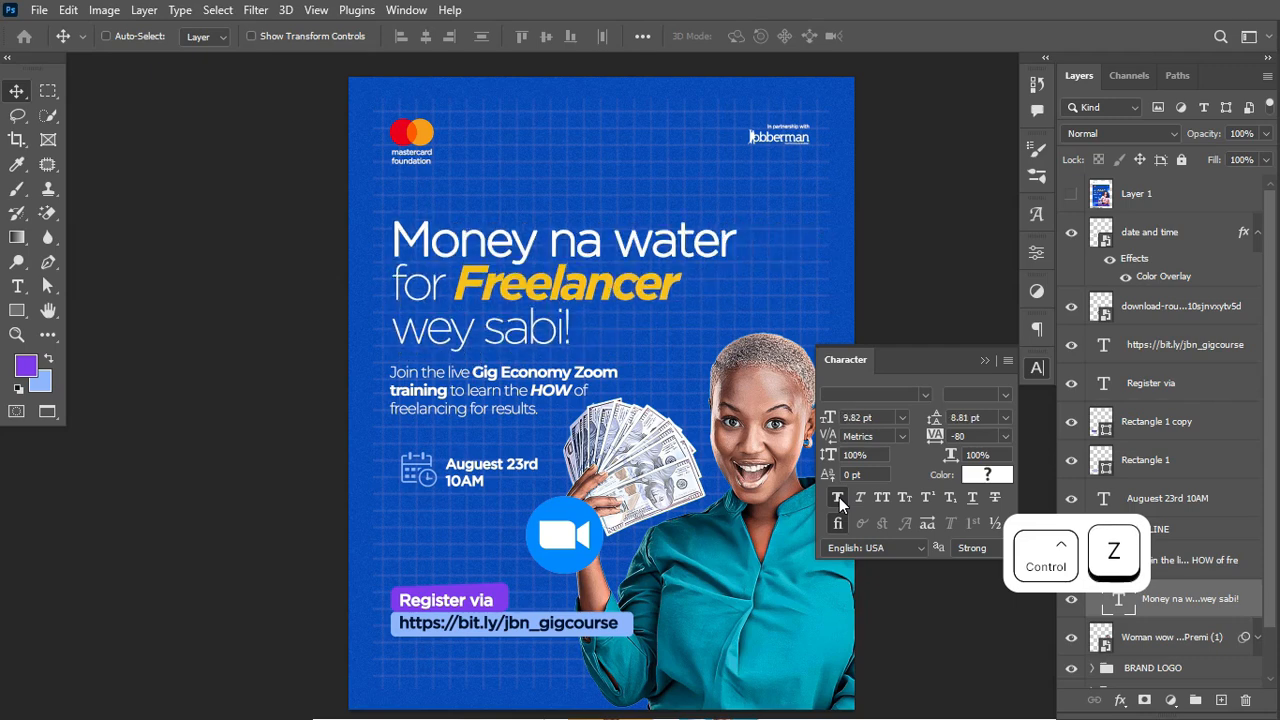
click(985, 360)
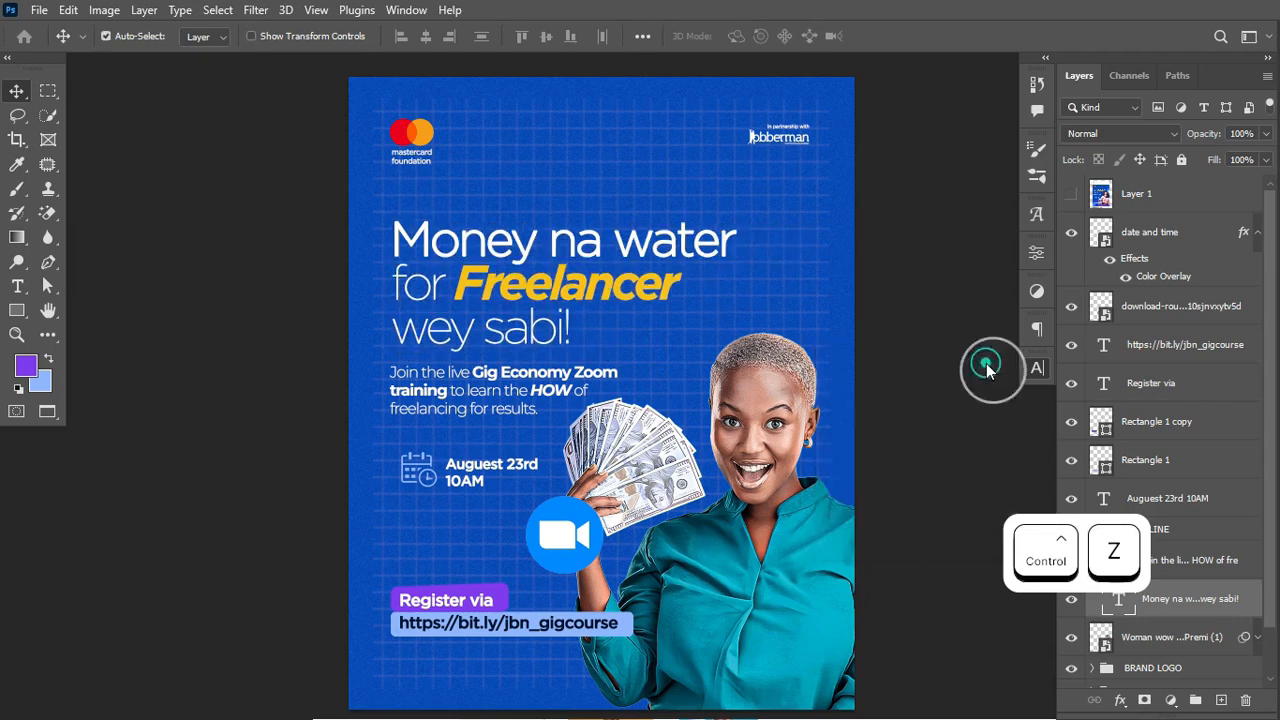
key(ctrl+z)
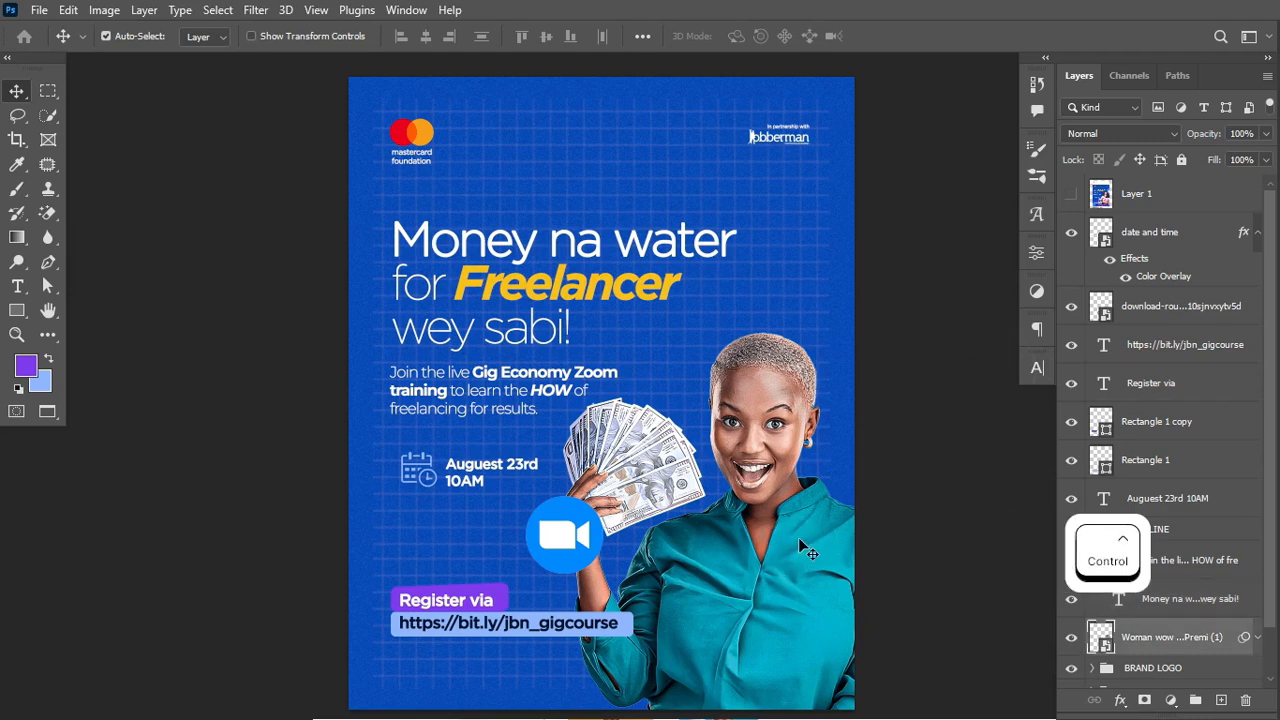
Step: Add a Hue/Saturation adjustment clipped to the Woman layer and sample the teal shirt's cyans
click(1172, 700)
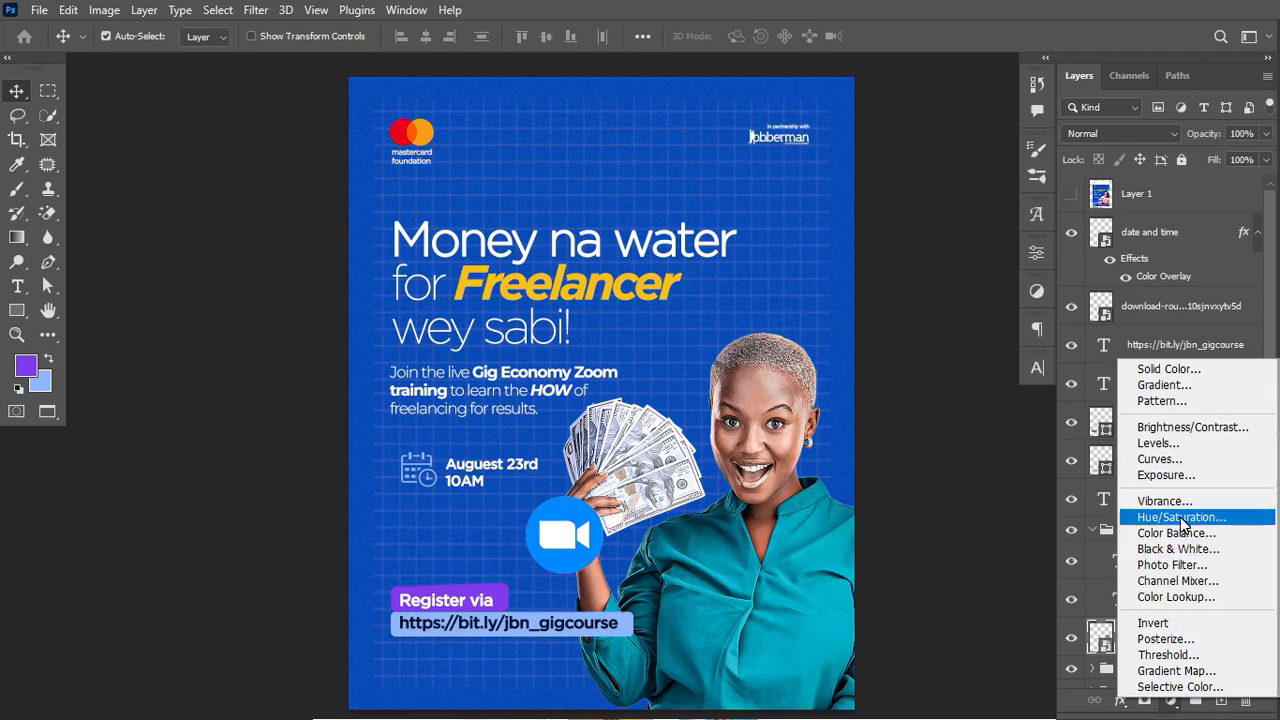
click(1183, 519)
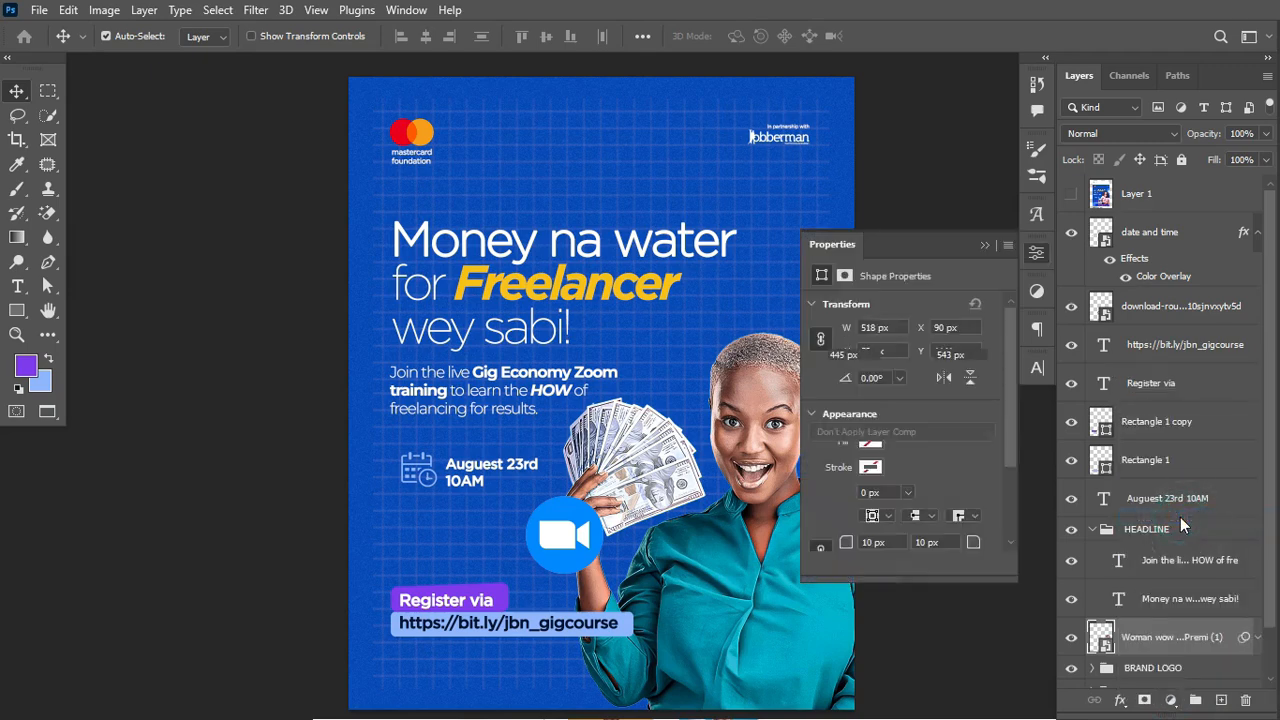
click(876, 564)
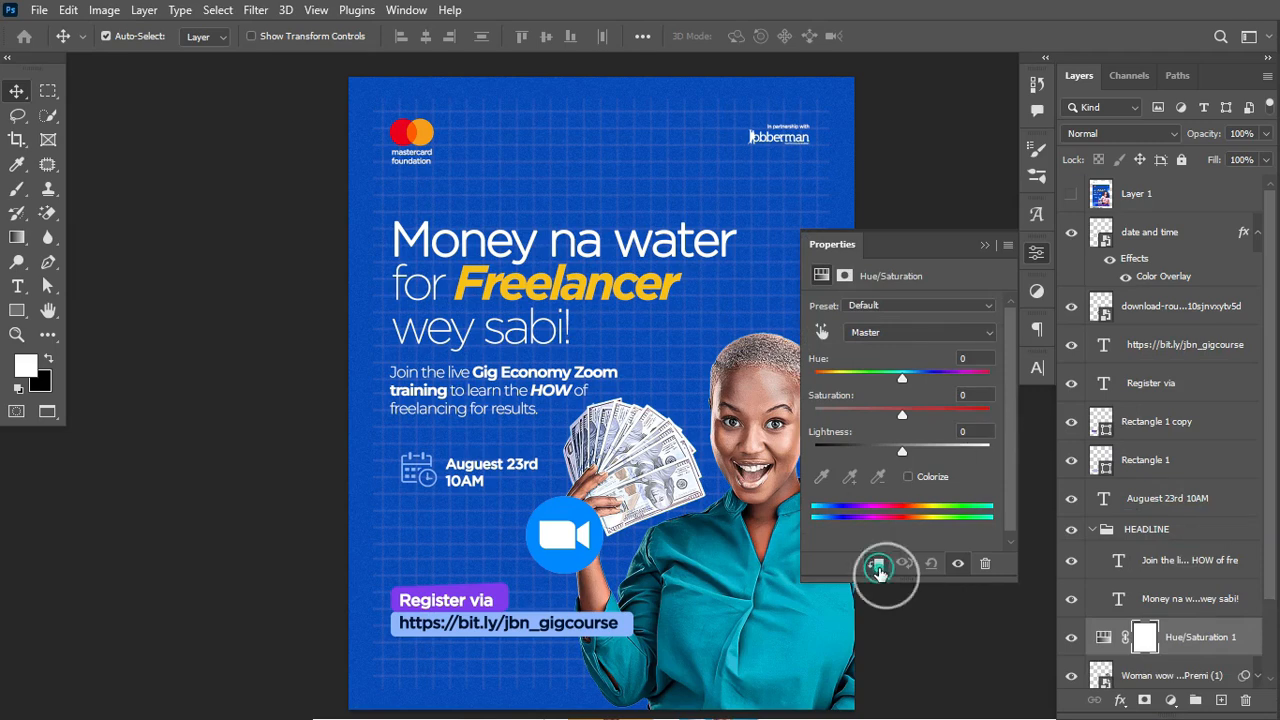
click(937, 331)
click(824, 343)
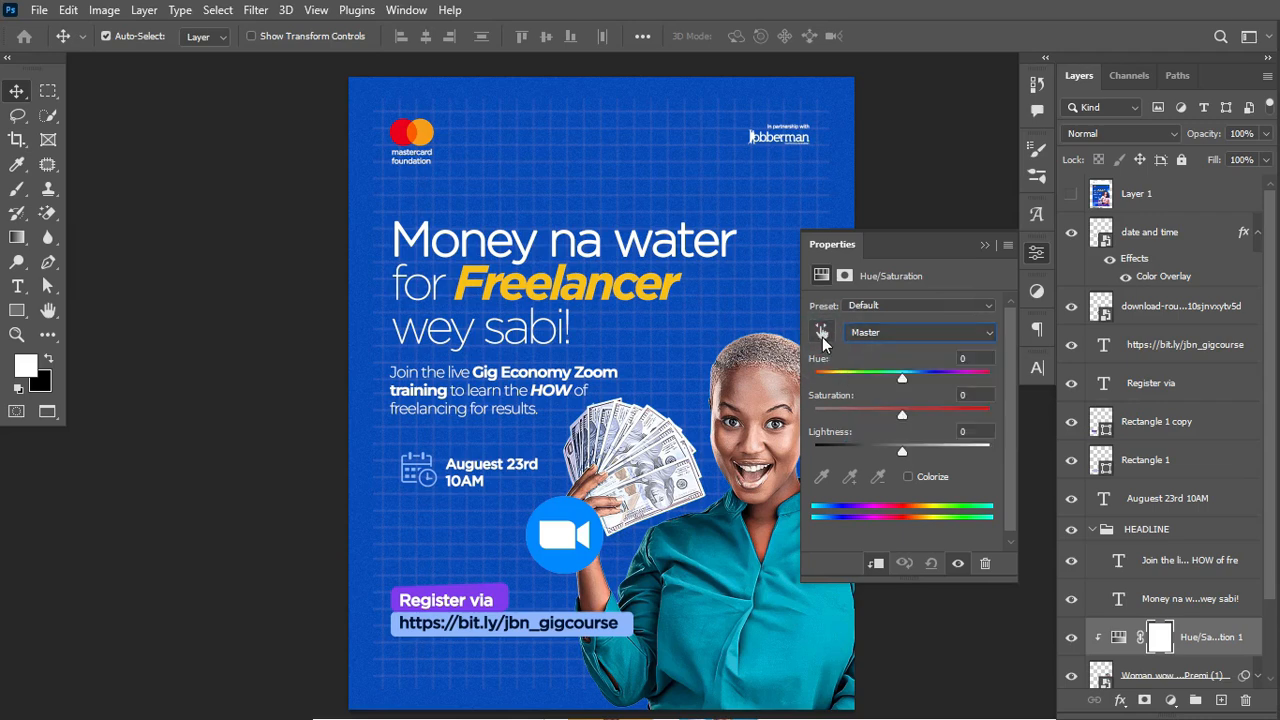
click(822, 334)
click(746, 569)
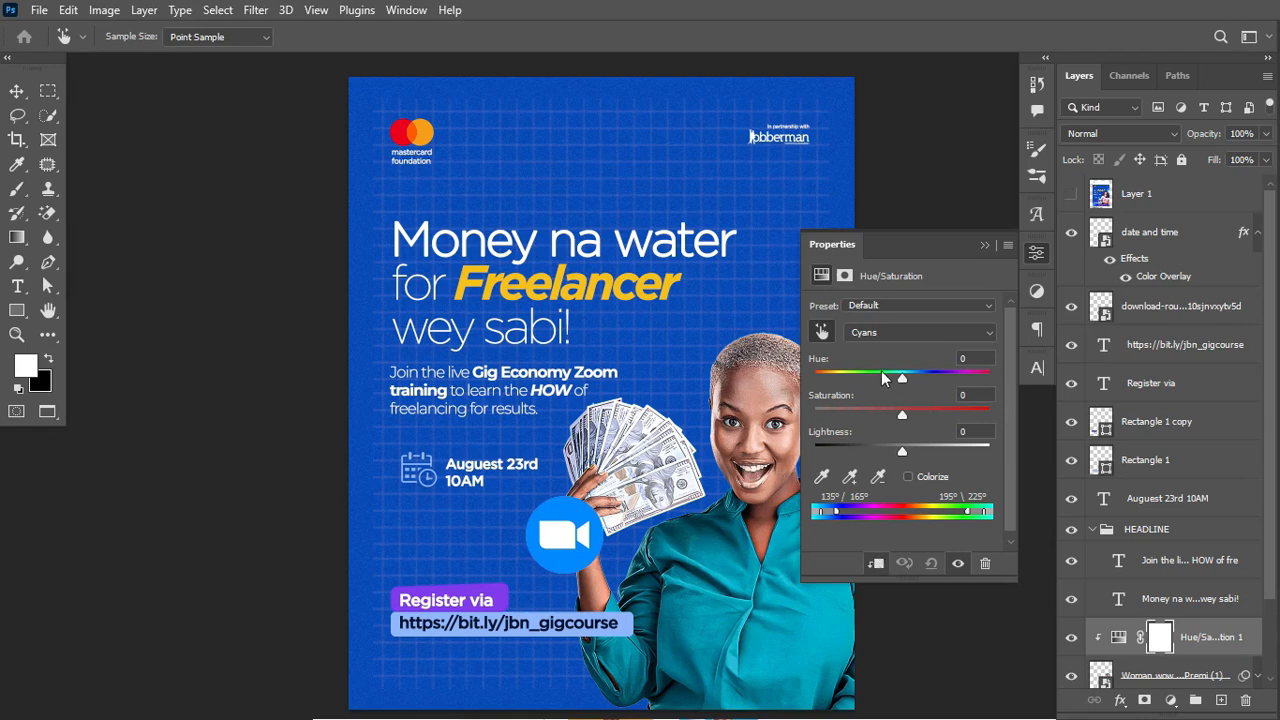
Step: Raise the Cyans hue to +44 so the shirt turns blue
drag(905, 380, 924, 452)
key(ctrl+z)
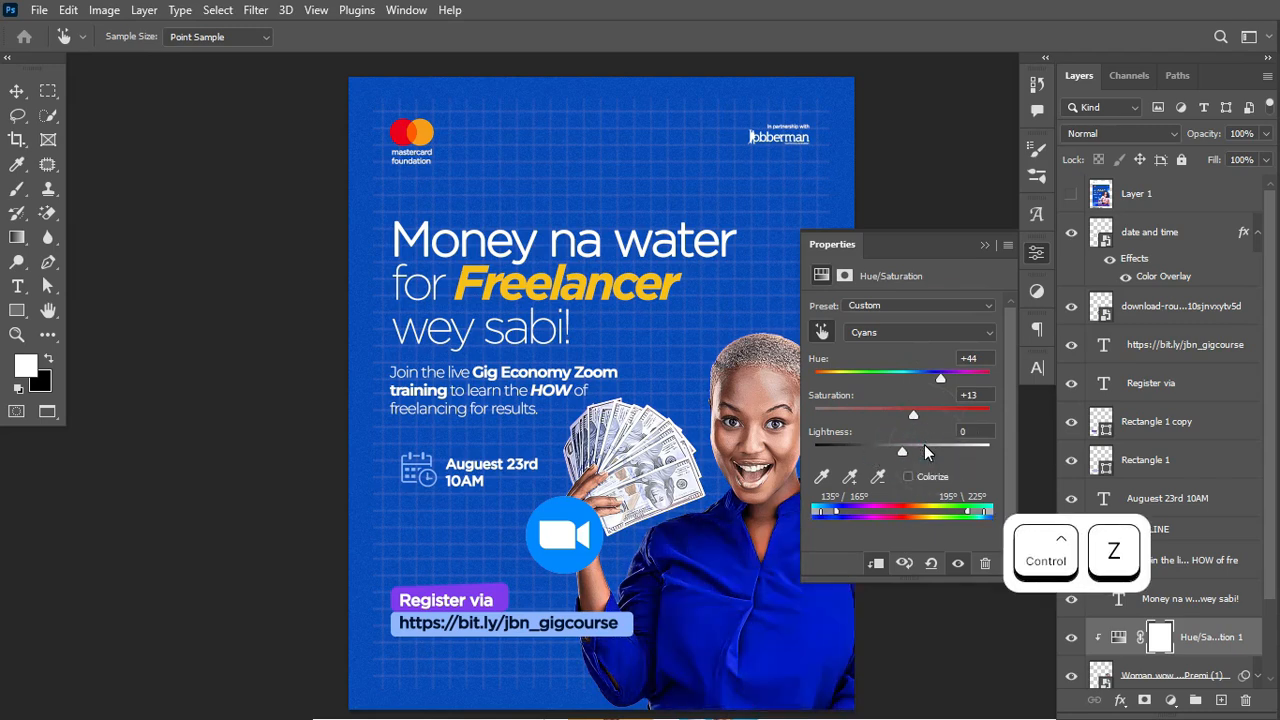
click(986, 243)
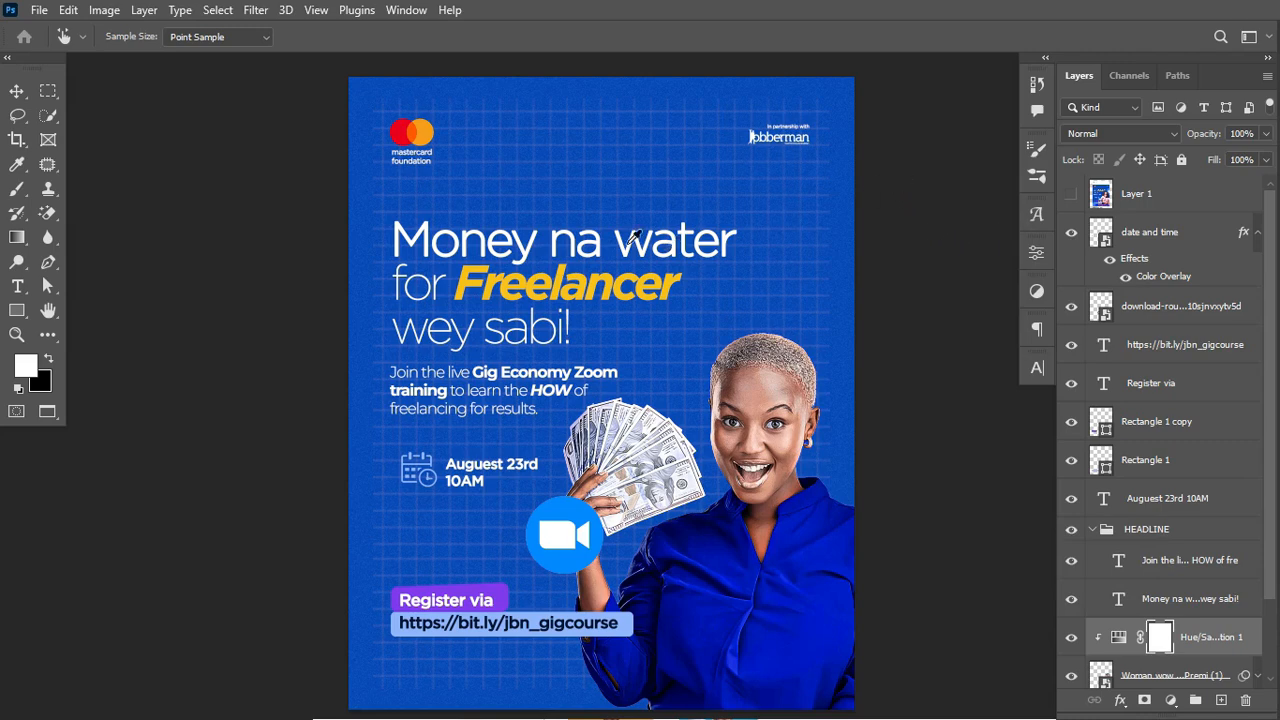
Step: Select the headline text layer for resizing
click(17, 92)
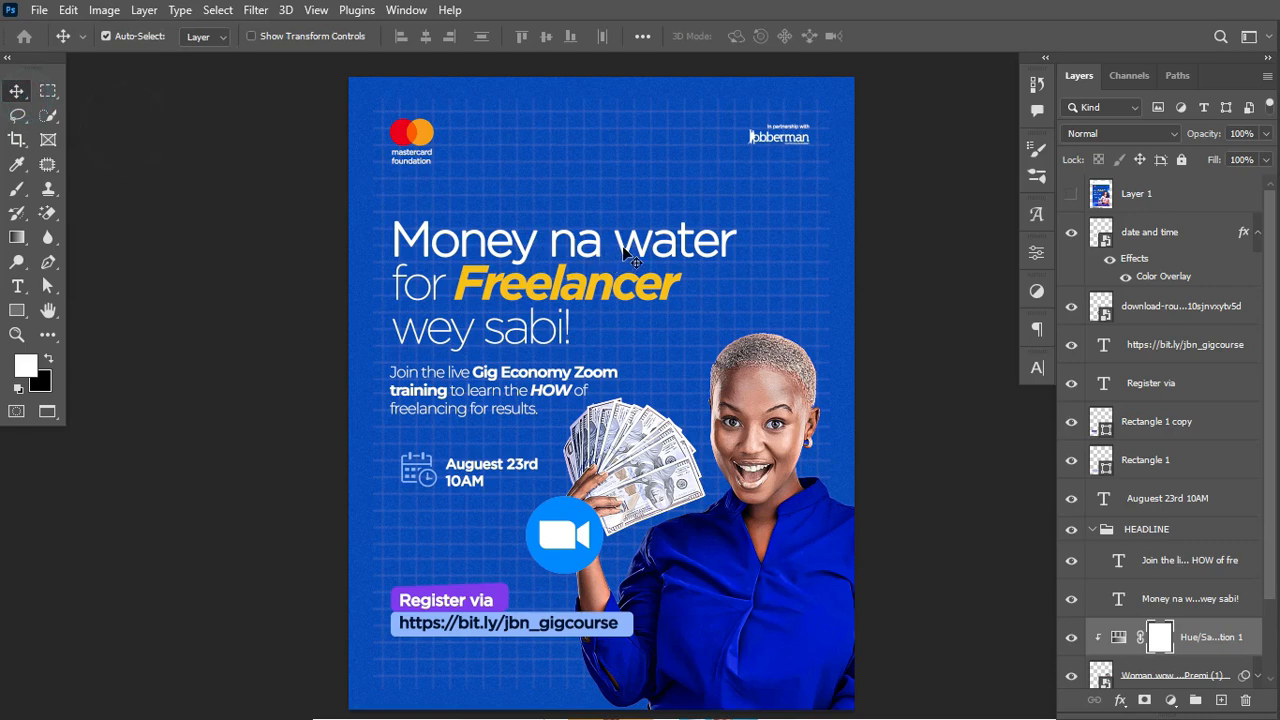
click(628, 256)
key(ctrl+t)
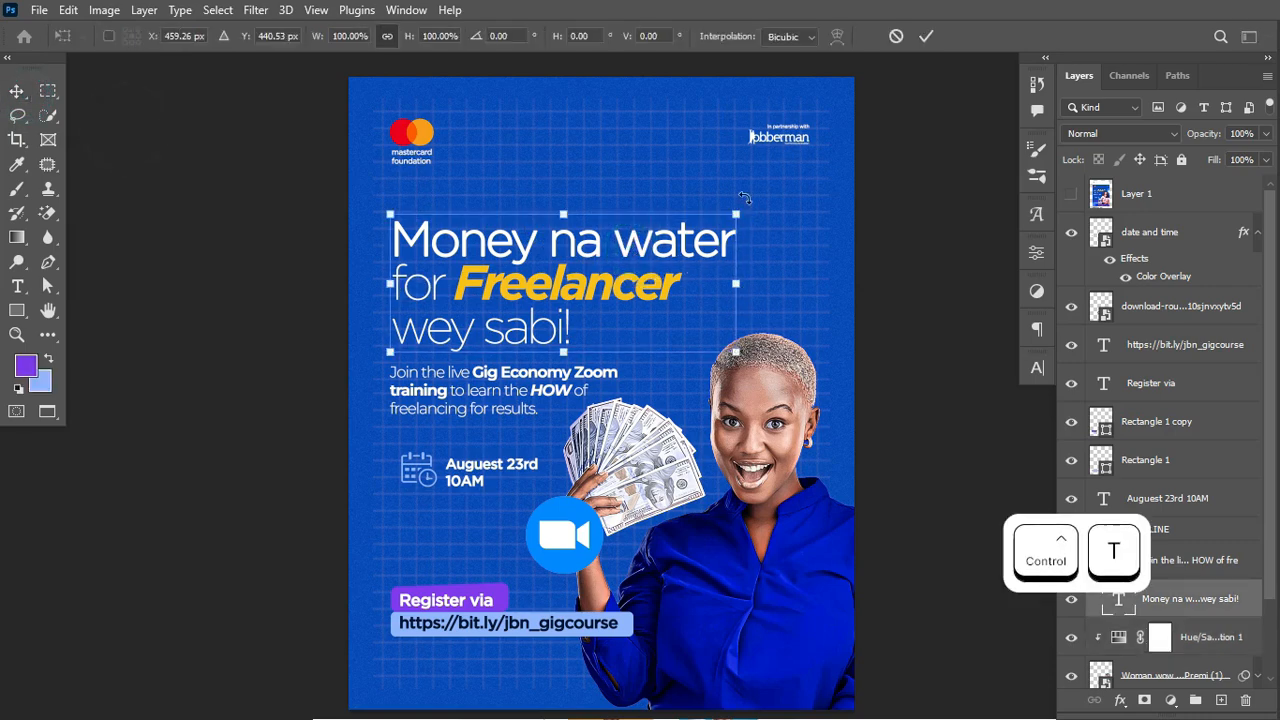
Step: Scale the headline to about 108% and collapse the HEADLINE group
drag(736, 215, 767, 208)
key(ctrl+Return)
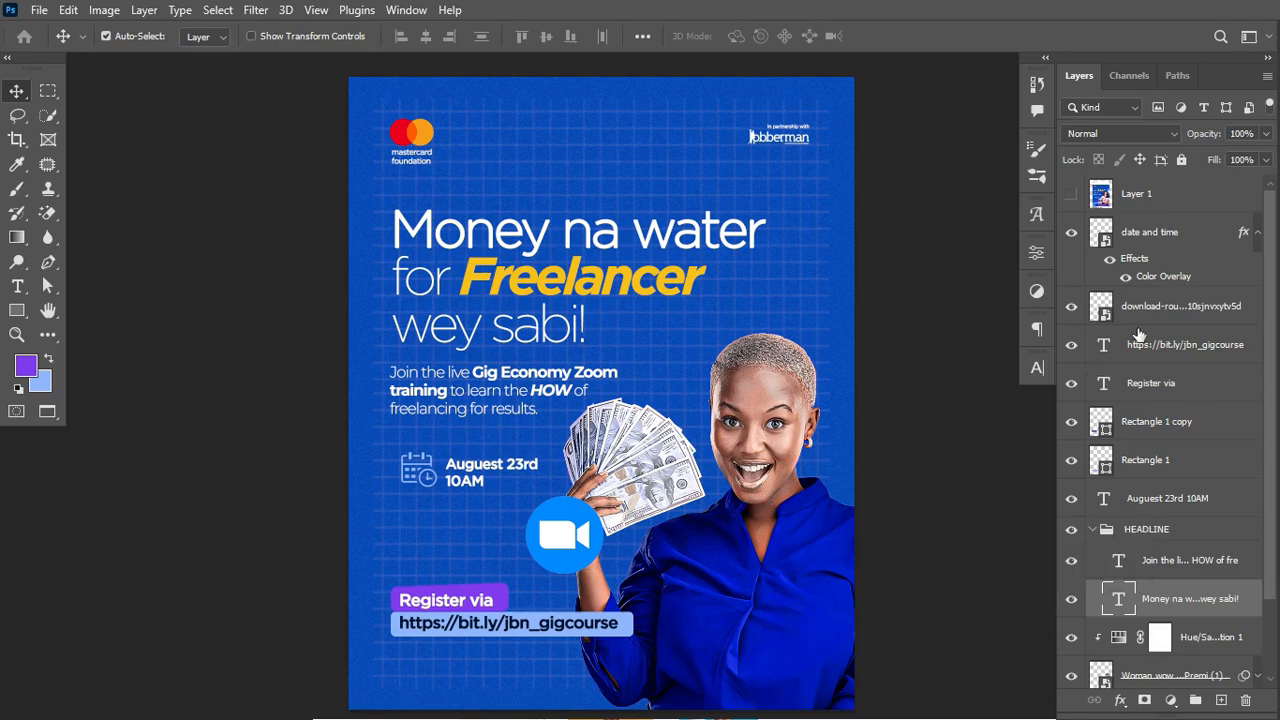
click(1092, 529)
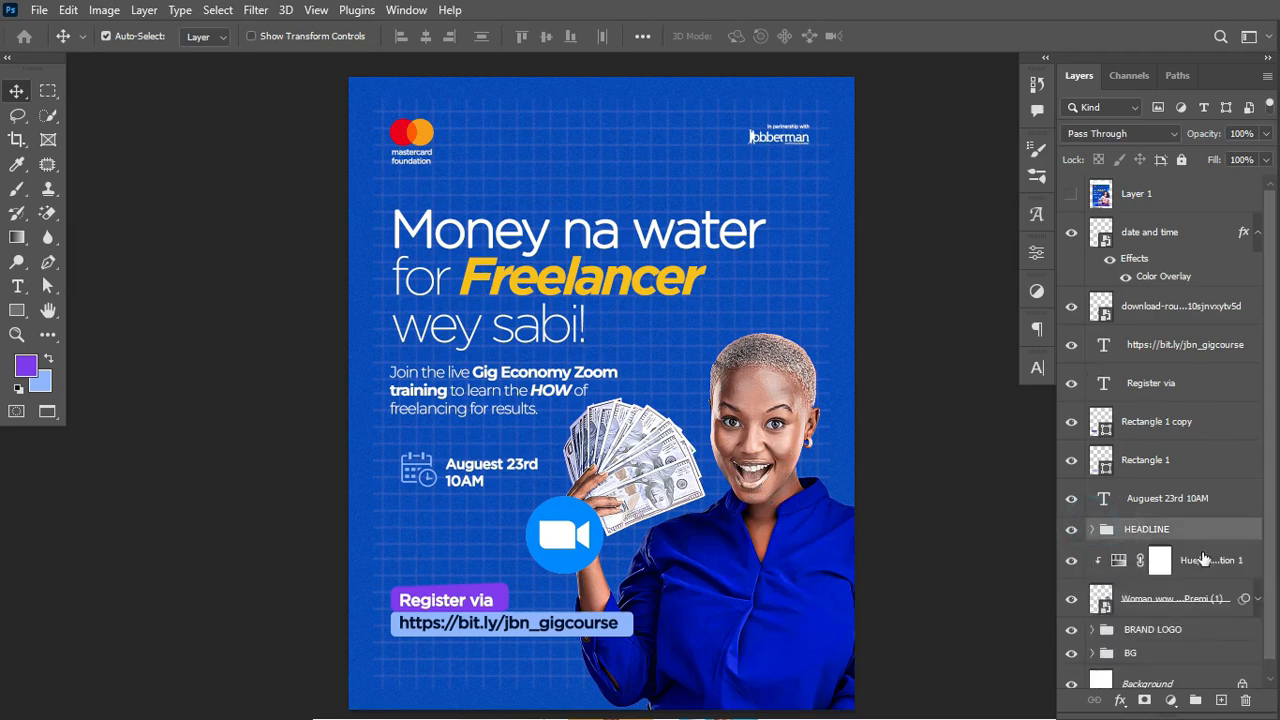
Step: Group the Woman photo and its Hue/Saturation layer into a group named MODEL
drag(1269, 584, 1268, 612)
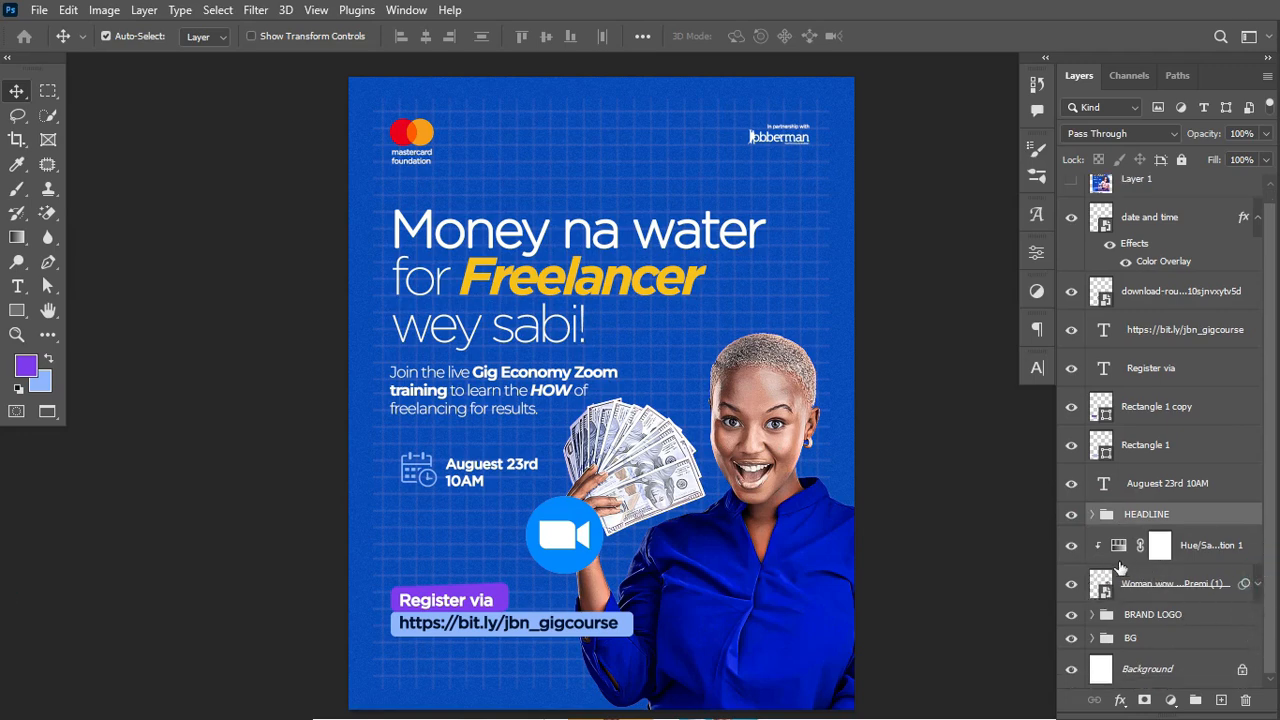
click(1160, 600)
click(1071, 584)
click(1071, 584)
shift+click(1203, 545)
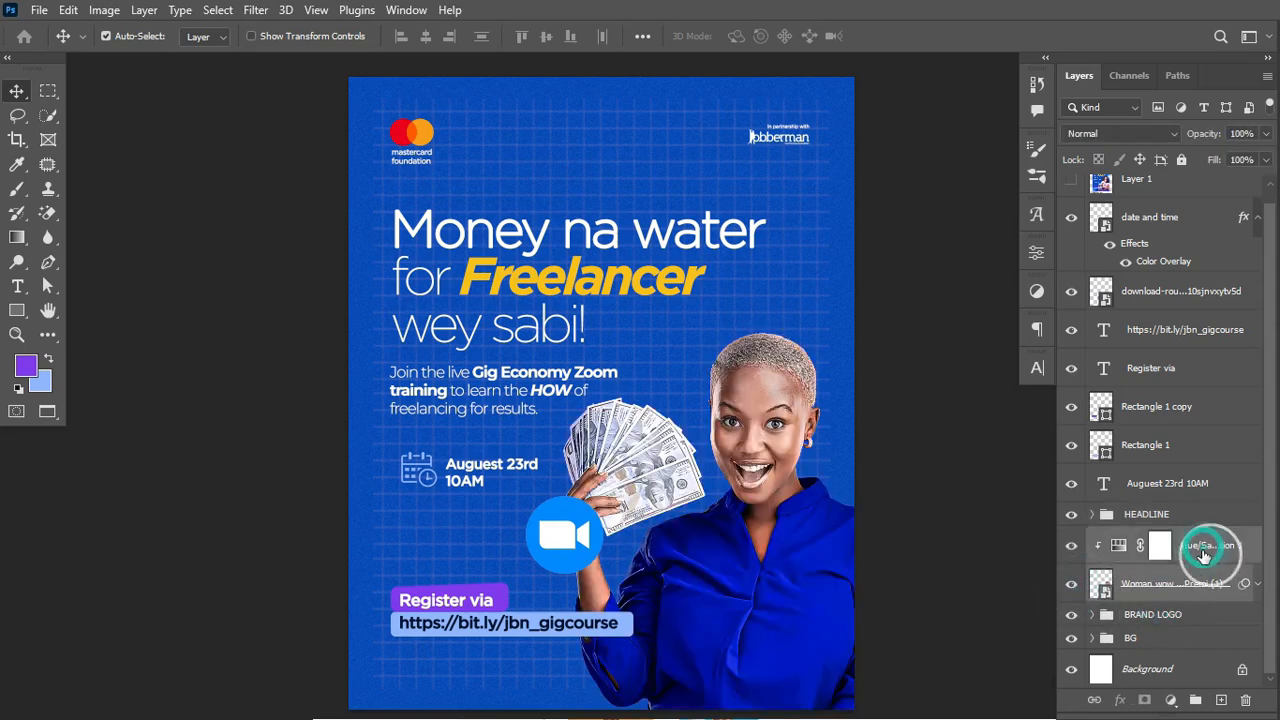
key(ctrl+g)
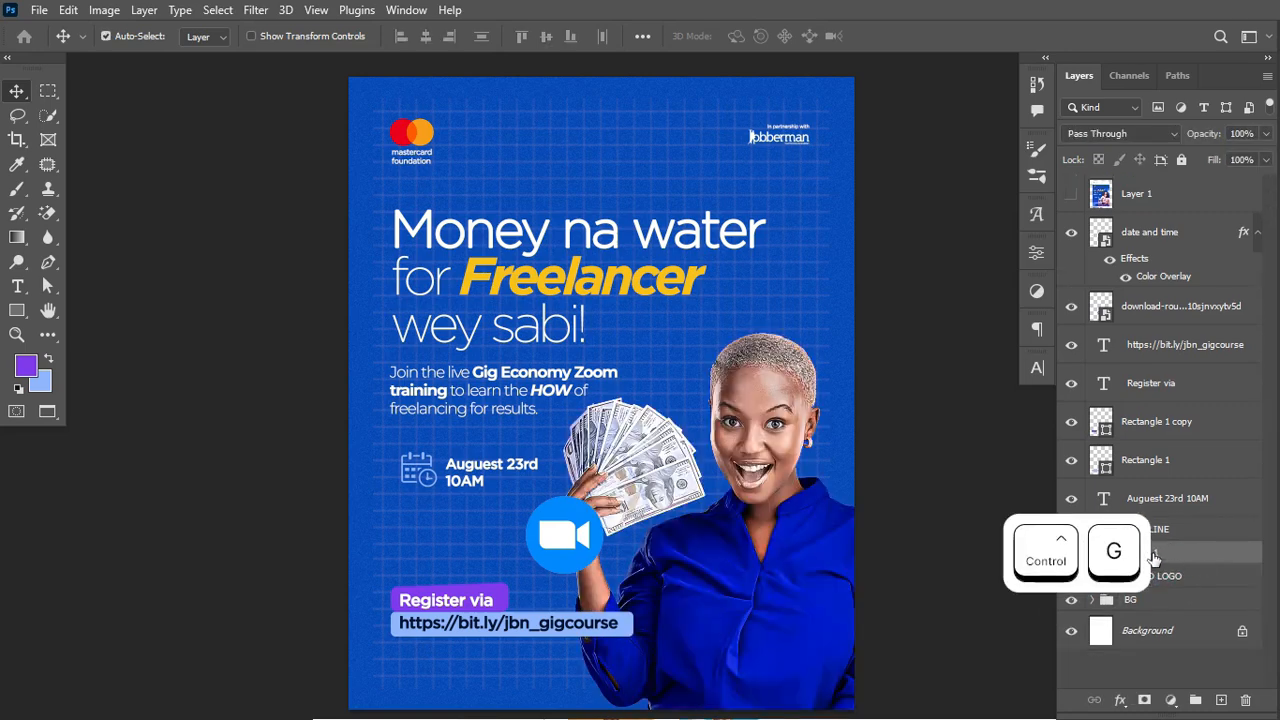
double_click(1158, 555)
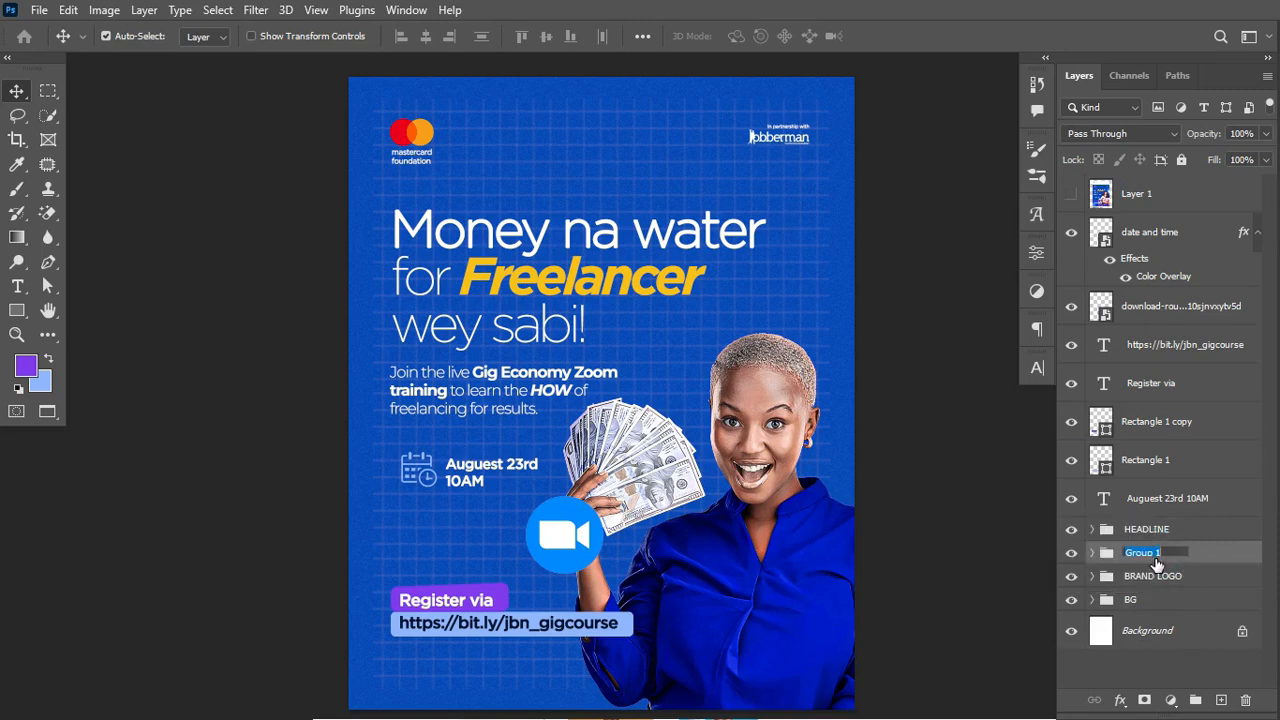
text(S)
key(Return)
click(1148, 497)
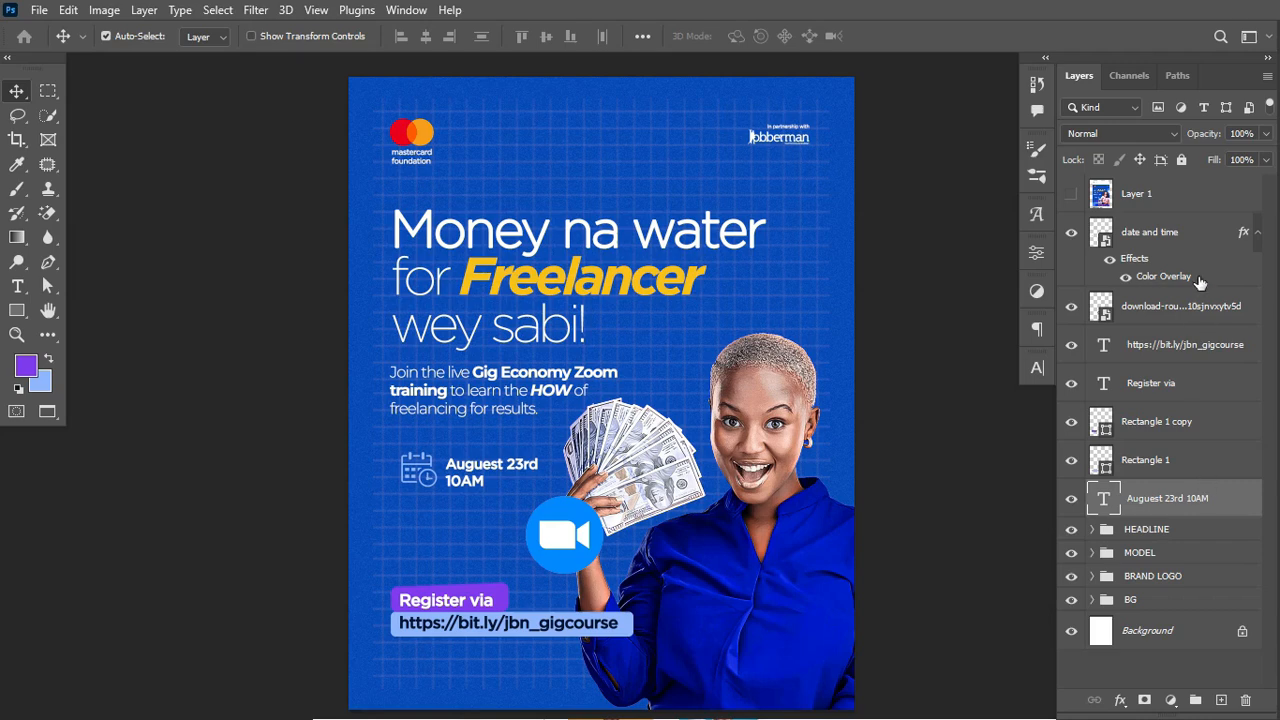
Step: Group the calendar icon and August 23rd 10AM text into a group named DATE
drag(1202, 237, 1188, 496)
ctrl+click(1193, 500)
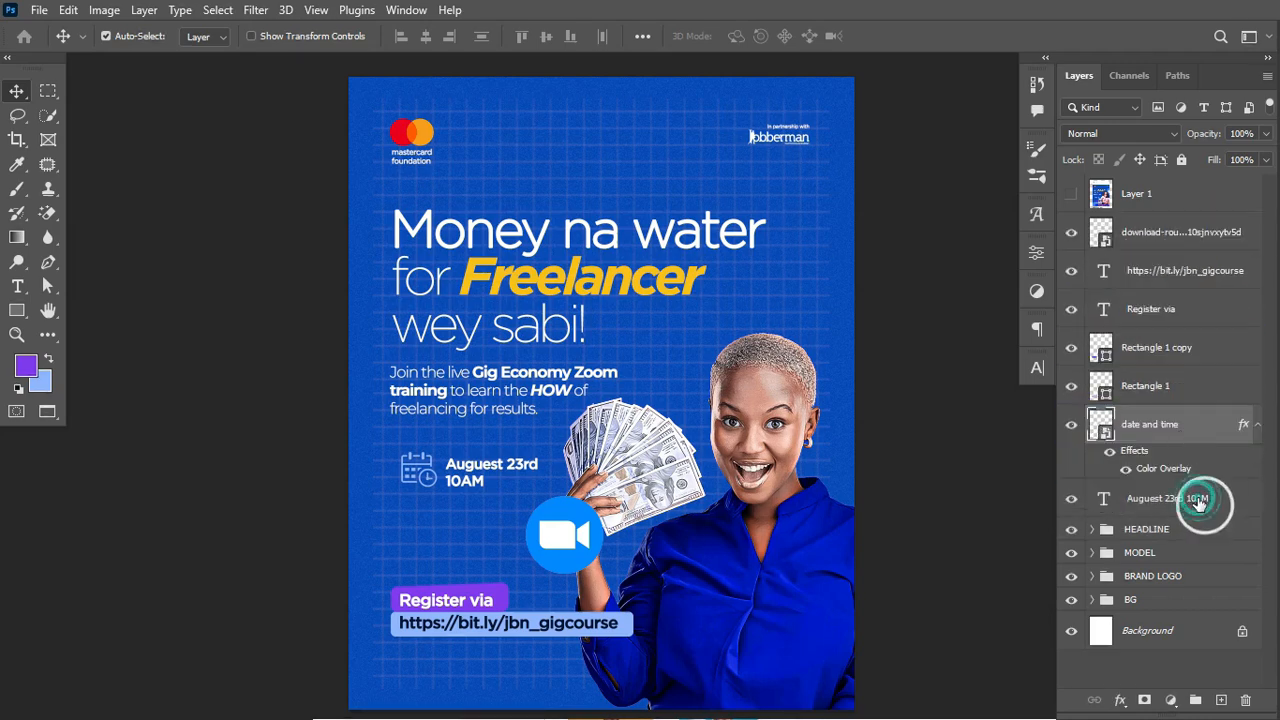
key(ctrl+g)
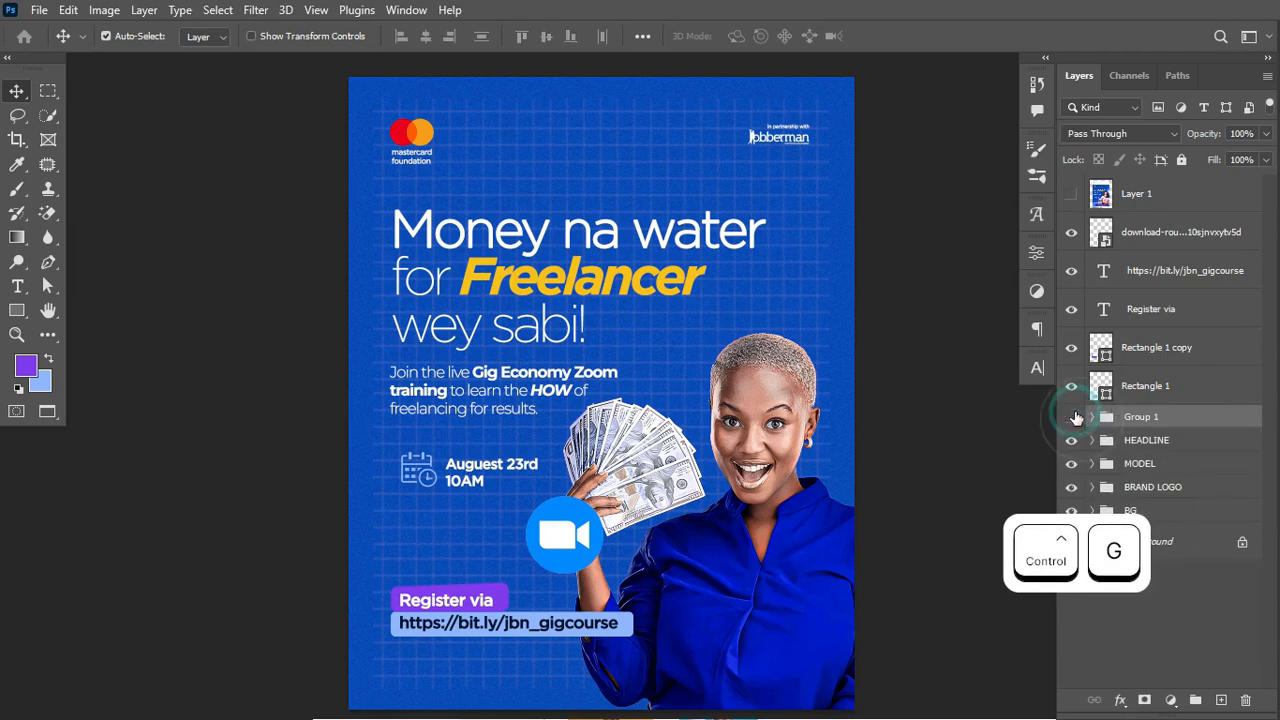
click(1073, 417)
click(1073, 417)
double_click(1145, 419)
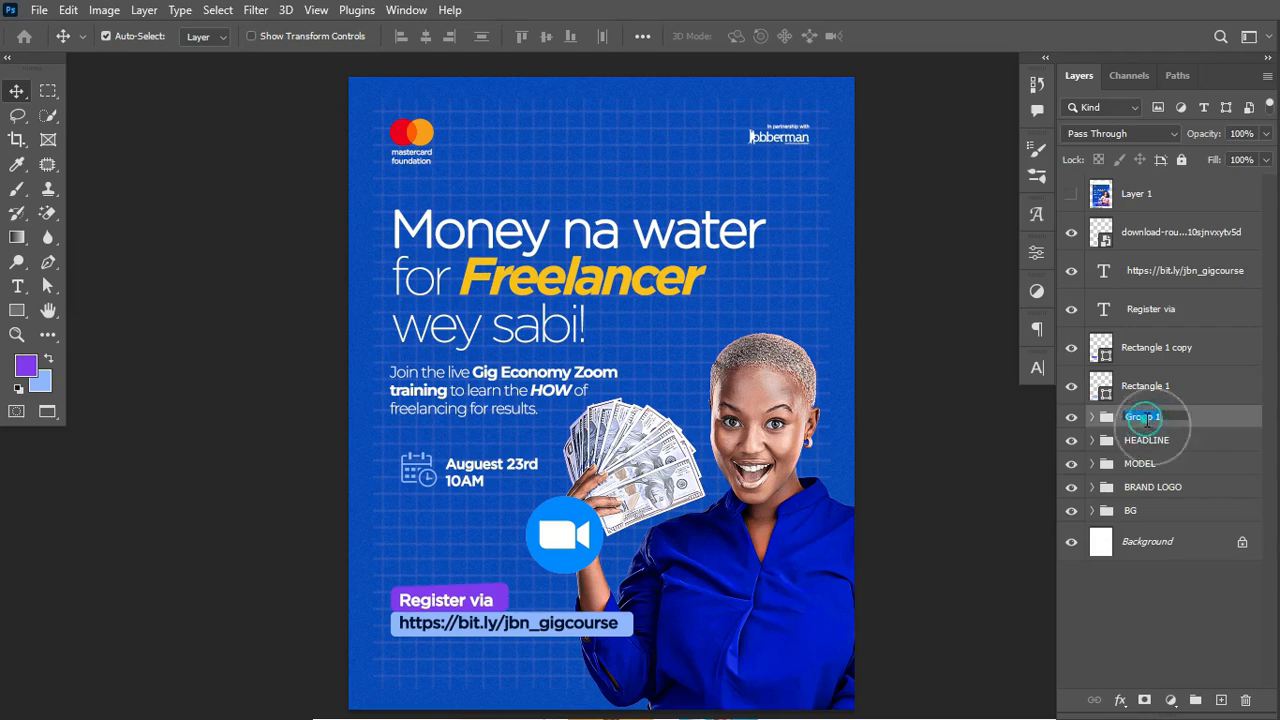
text(DATE)
key(Return)
Step: Group the Register button and link layers into a group named LINK
click(1155, 387)
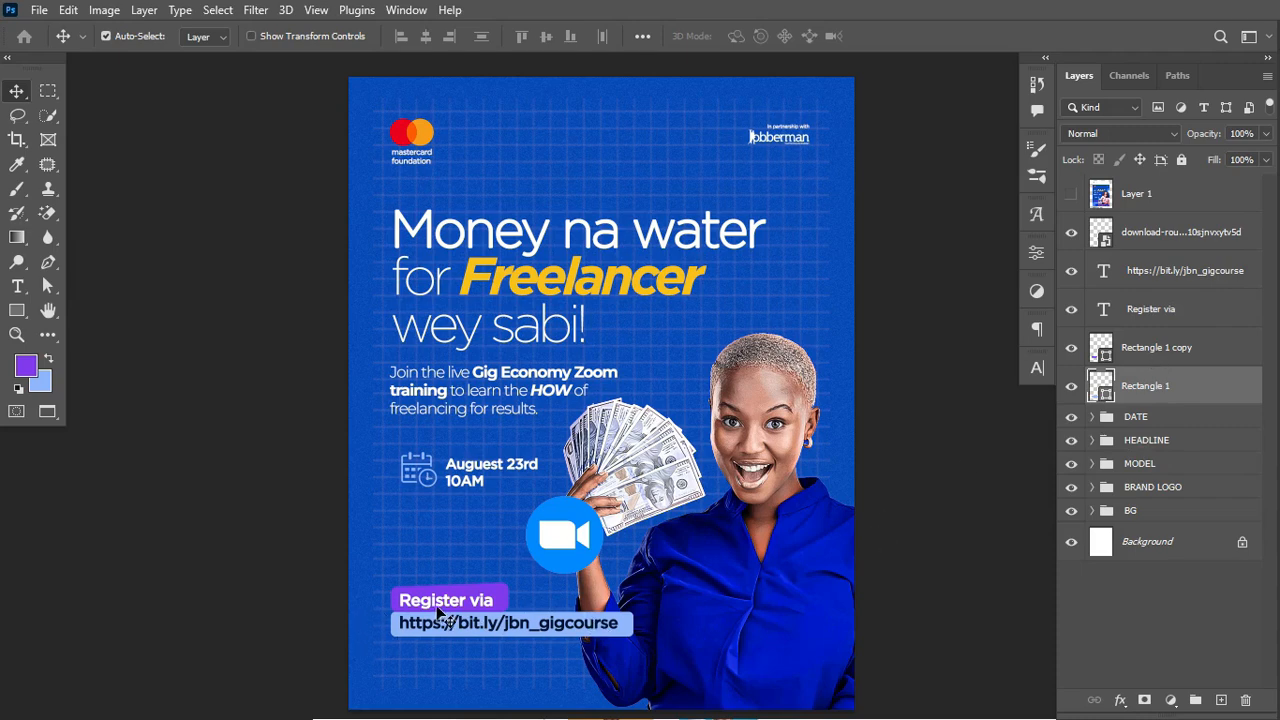
shift+click(1200, 284)
key(ctrl+g)
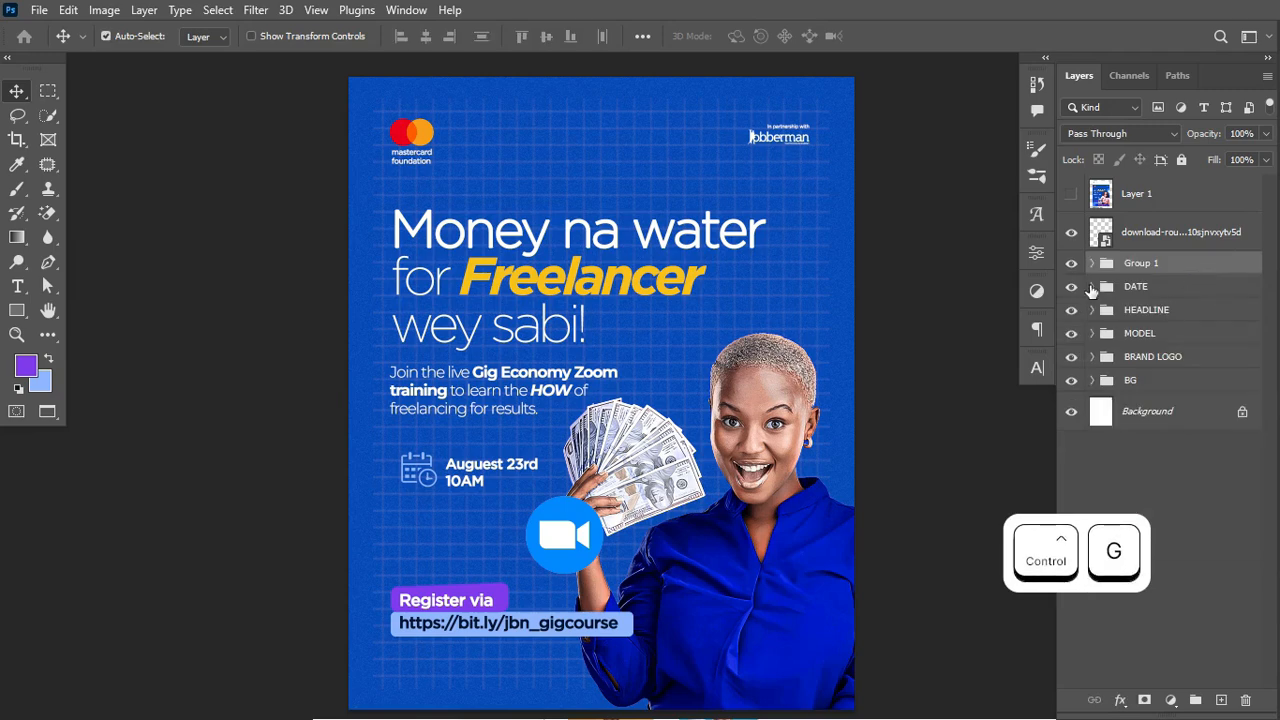
click(1071, 263)
click(1071, 263)
double_click(1137, 263)
text(LINK)
key(Return)
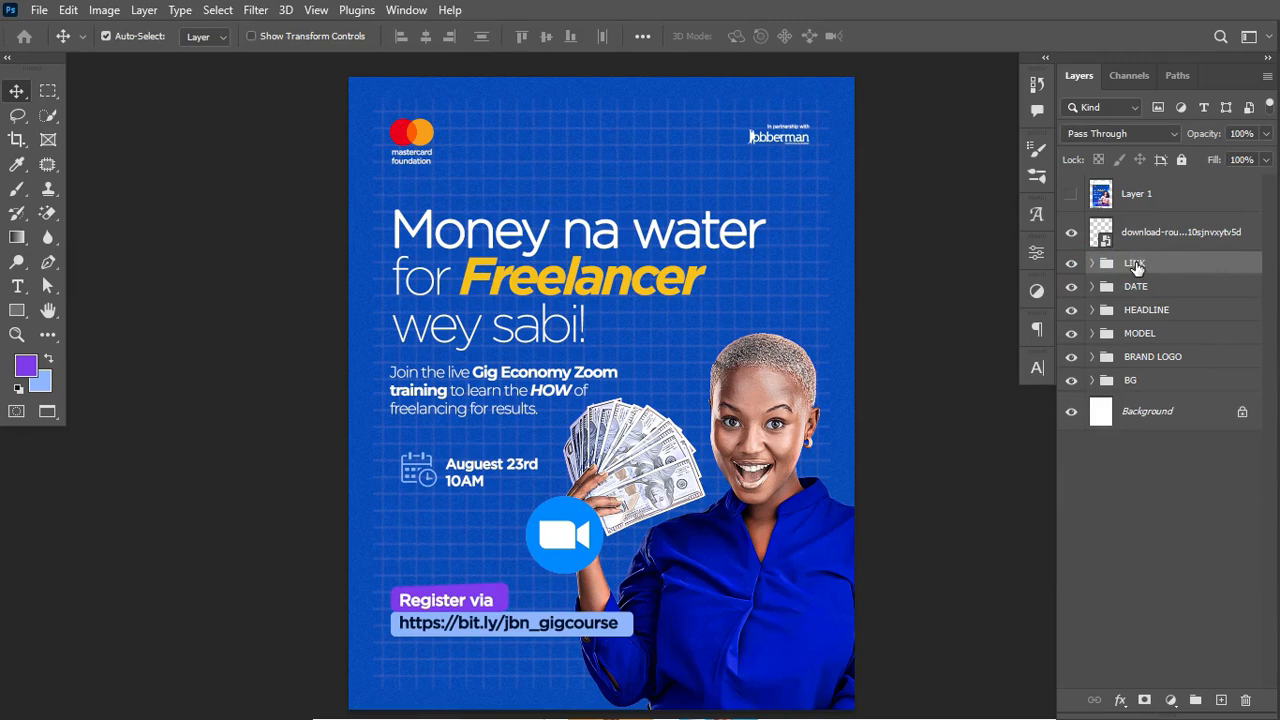
Step: Rename the Zoom icon layer to ZOOM
click(1071, 232)
click(1071, 232)
double_click(1150, 238)
text(ZOOM)
key(Return)
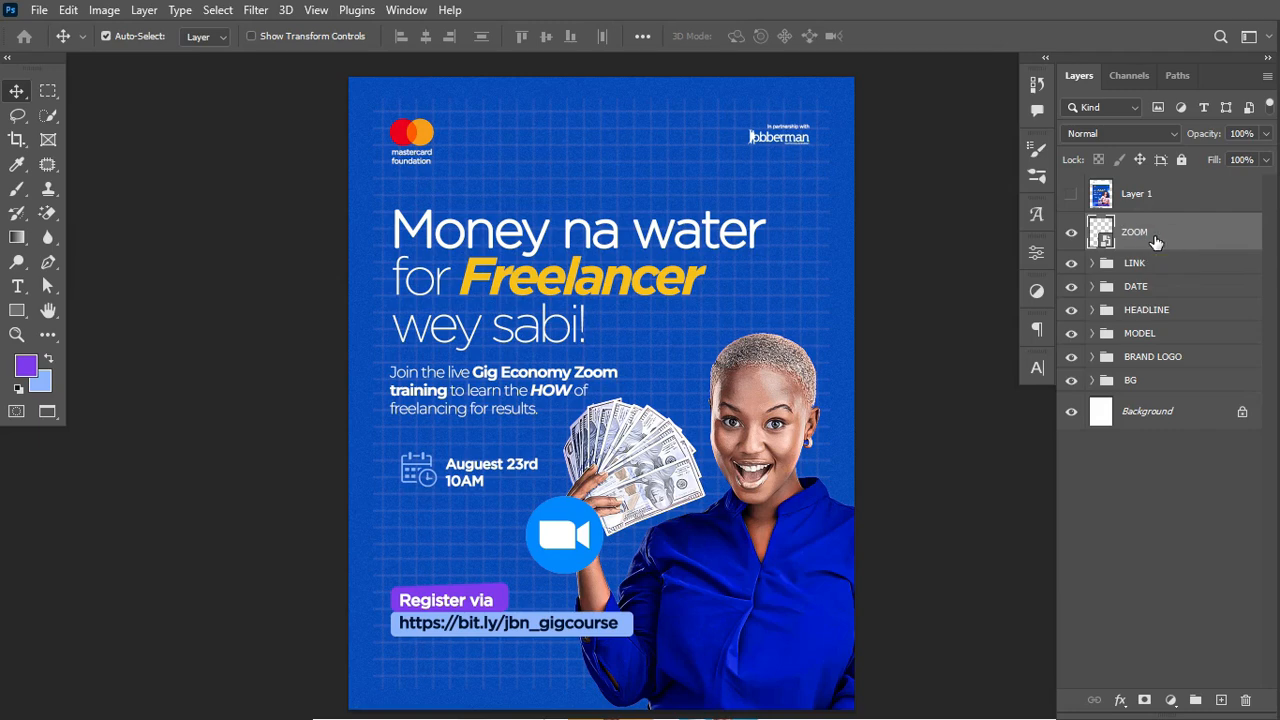
Step: Duplicate the Zoom icon to the lower-left corner, rotated about -32 degrees
key(ctrl)
key(ctrl+j)
drag(542, 555, 388, 704)
key(ctrl+t)
drag(472, 675, 453, 627)
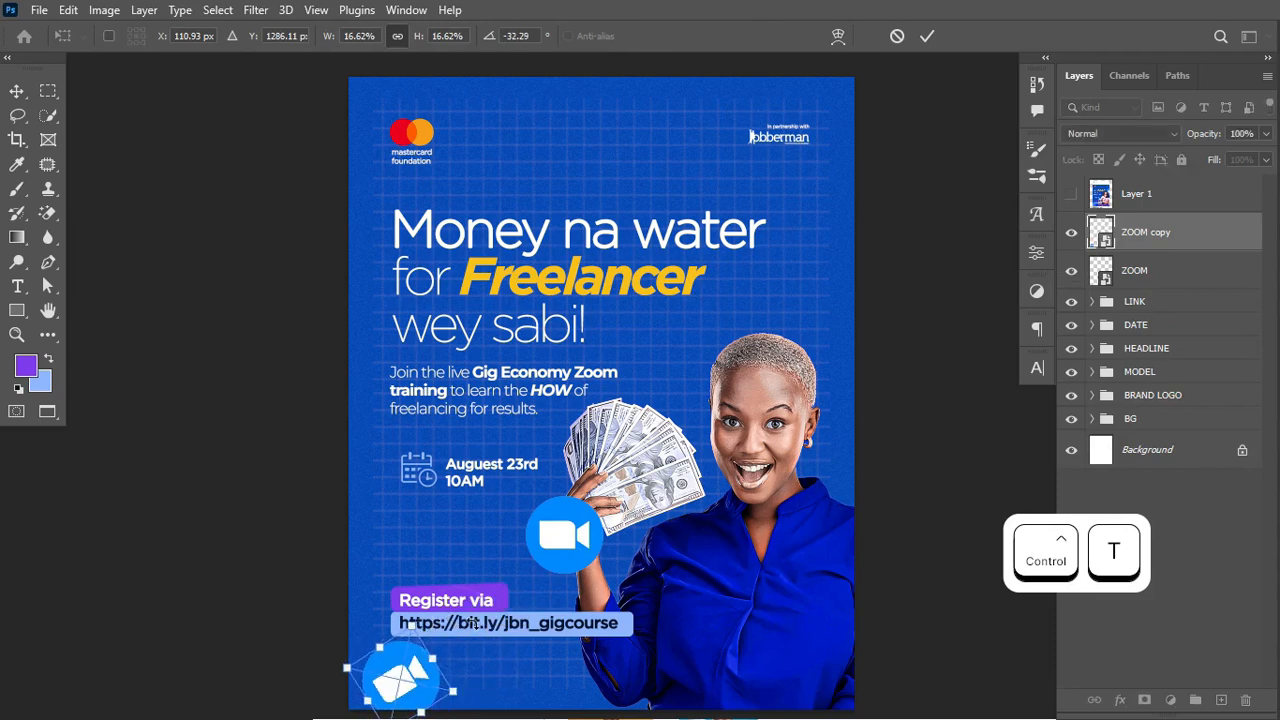
click(927, 36)
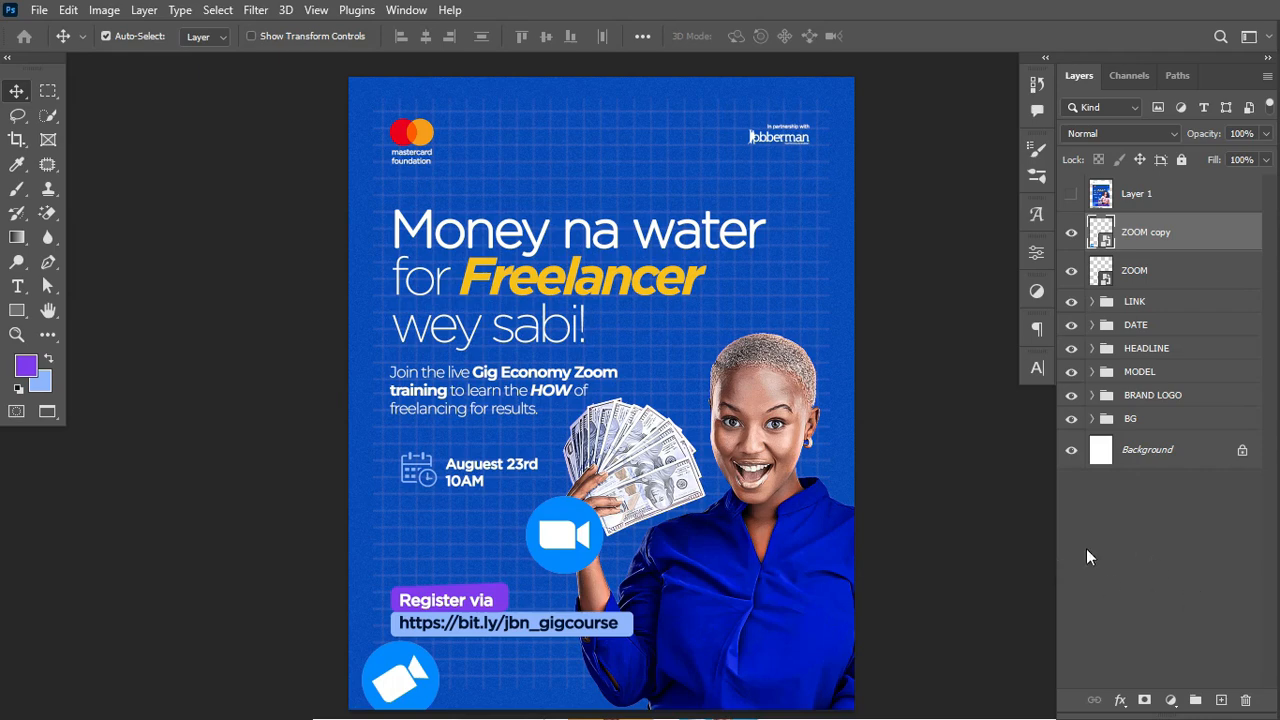
Step: Place a second Zoom copy beside the headline at about -21 degrees, stacked below MODEL
click(580, 545)
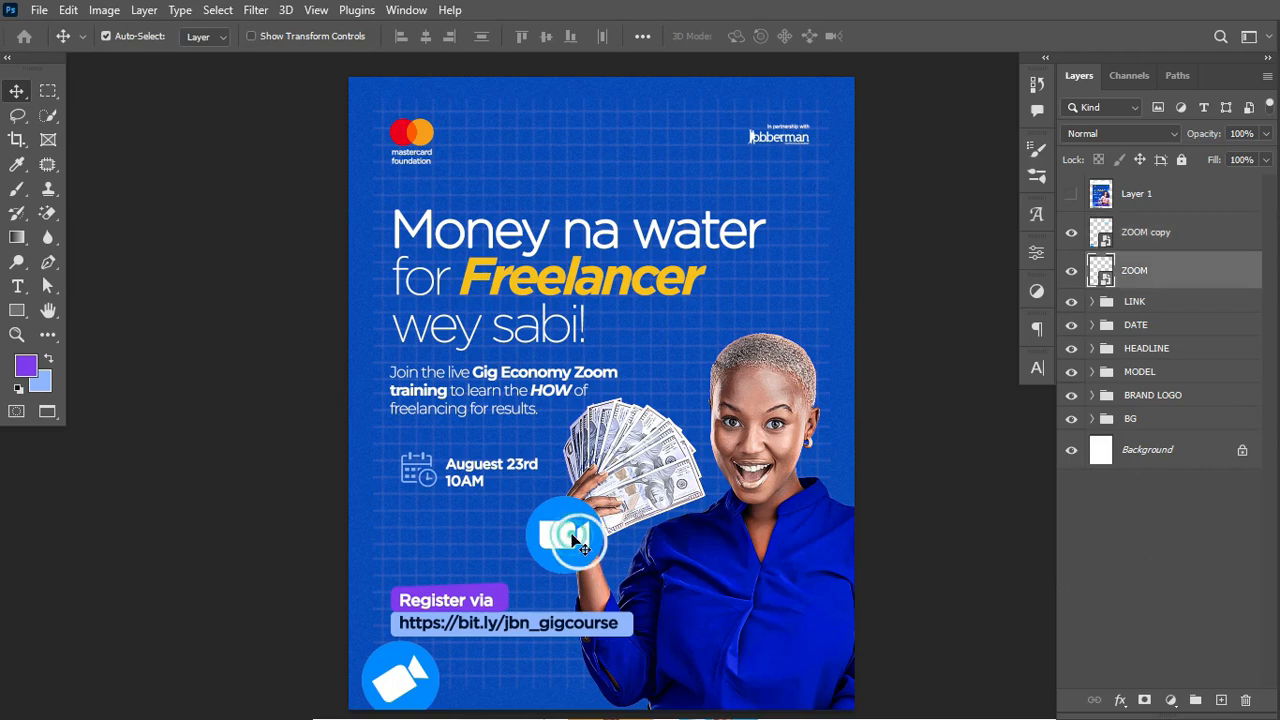
key(ctrl+j)
key(ctrl+t)
drag(580, 545, 945, 380)
drag(940, 223, 920, 214)
drag(863, 309, 850, 292)
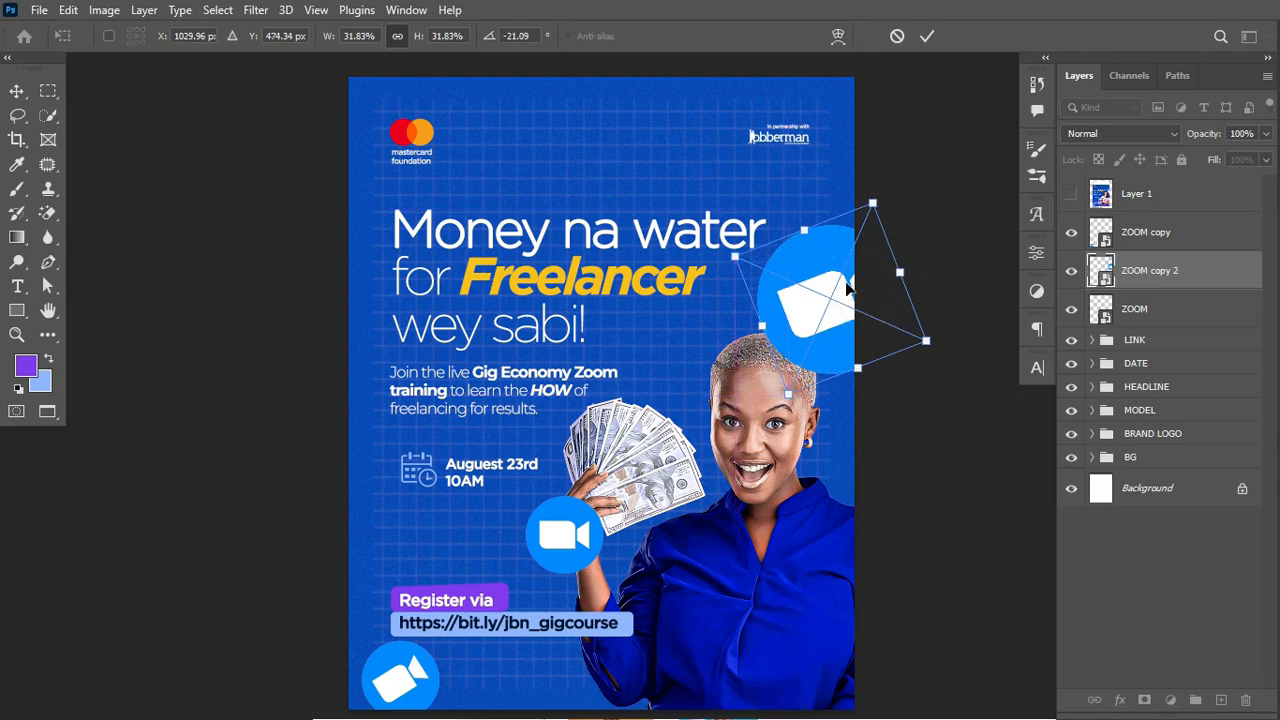
key(Return)
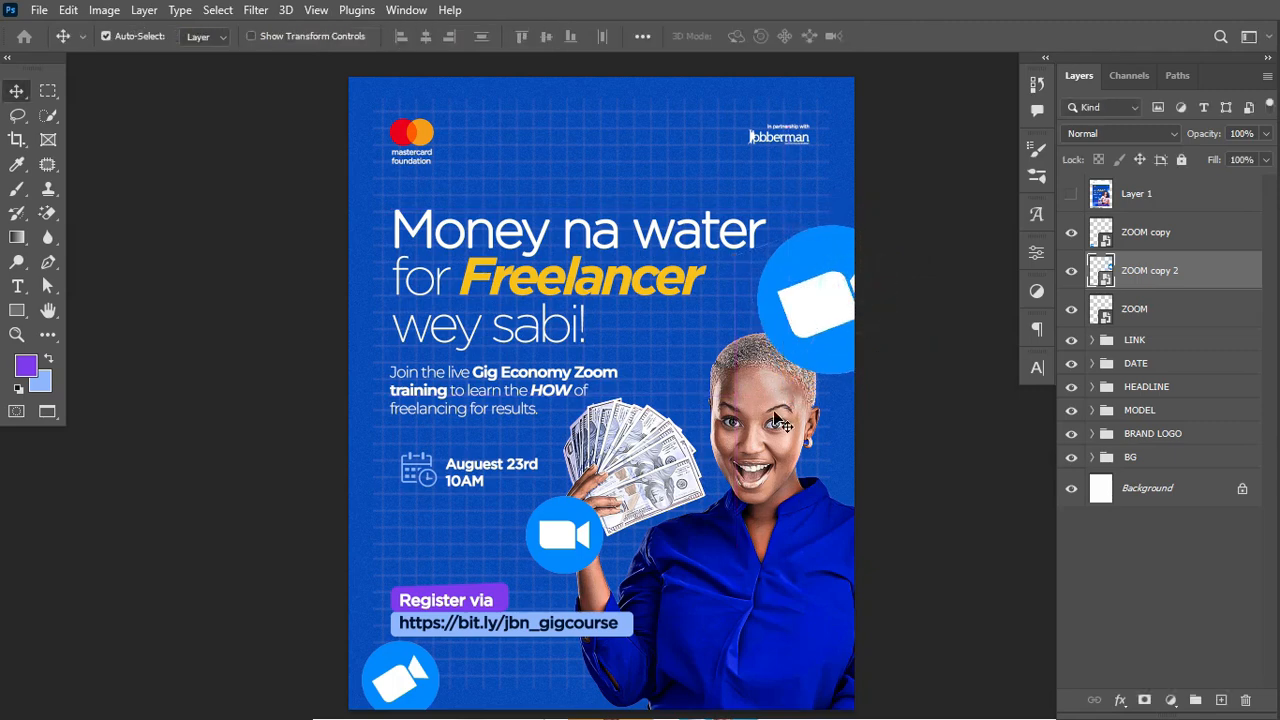
drag(1211, 267, 1207, 418)
mouse_move(1207, 419)
mouse_down()
mouse_move(1190, 421)
mouse_move(1198, 428)
mouse_up()
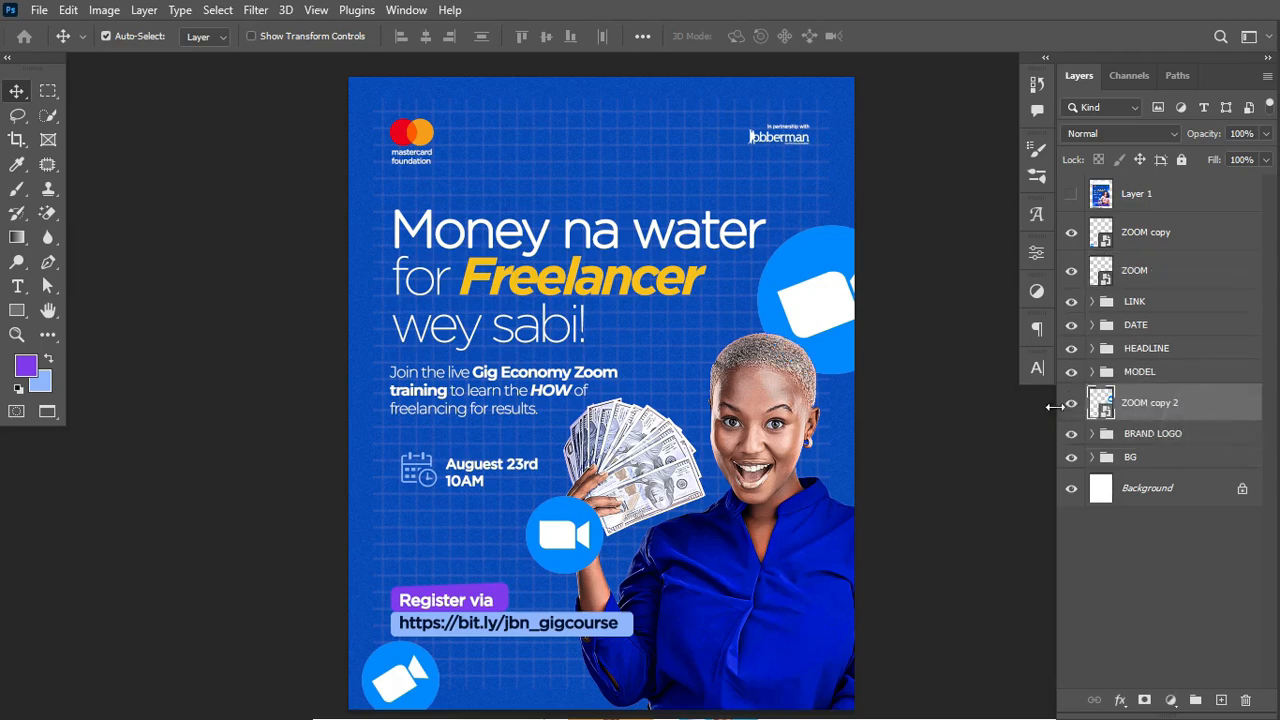
Step: Apply a 35 px Field Blur to ZOOM copy 2
click(255, 11)
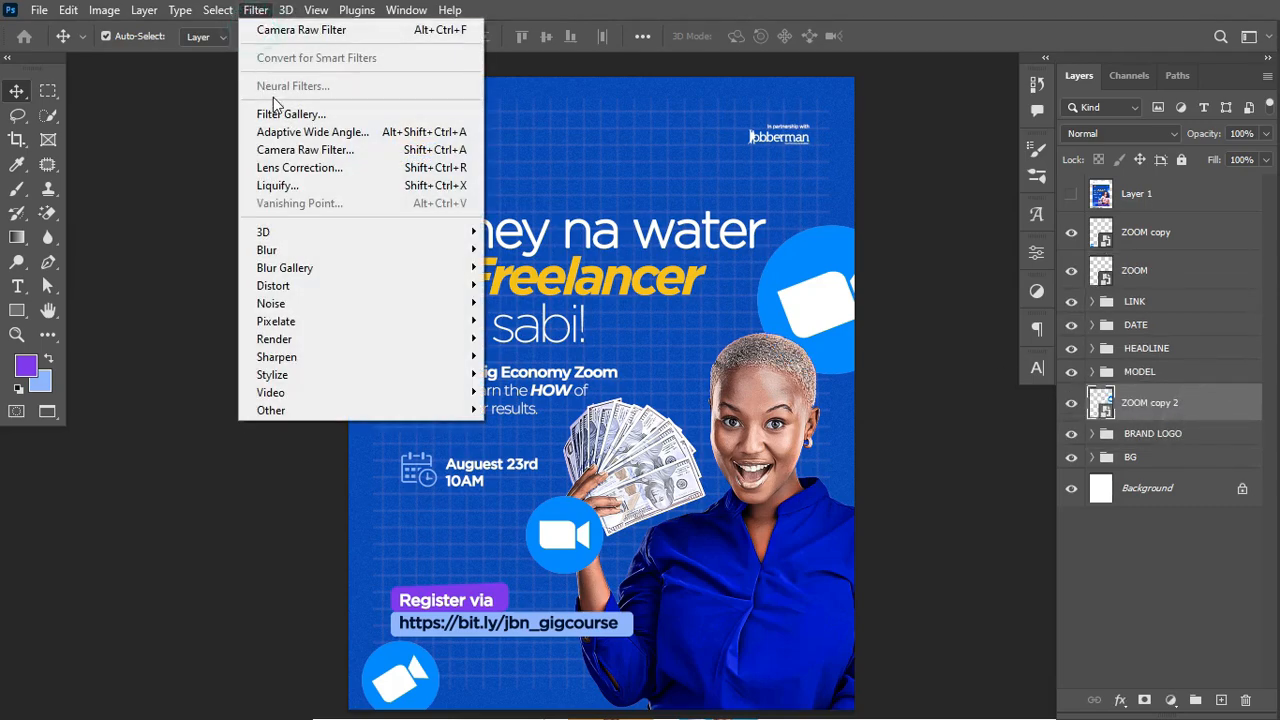
mouse_move(337, 249)
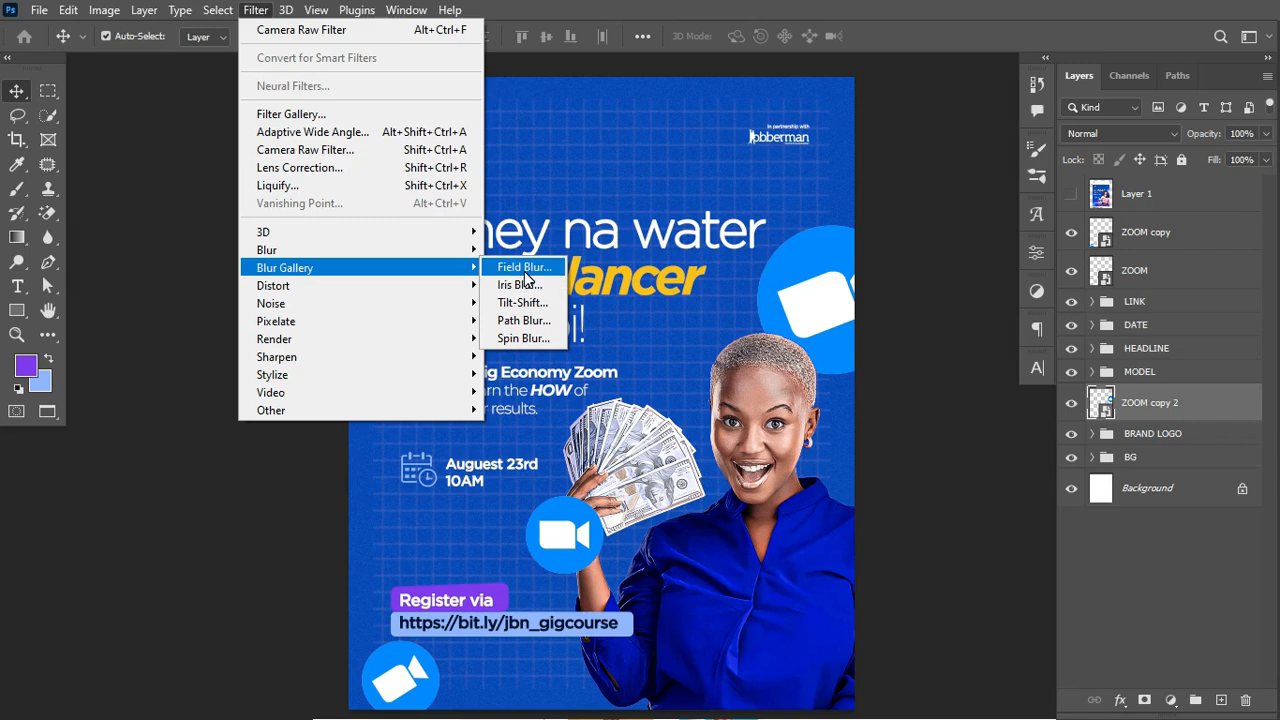
click(524, 270)
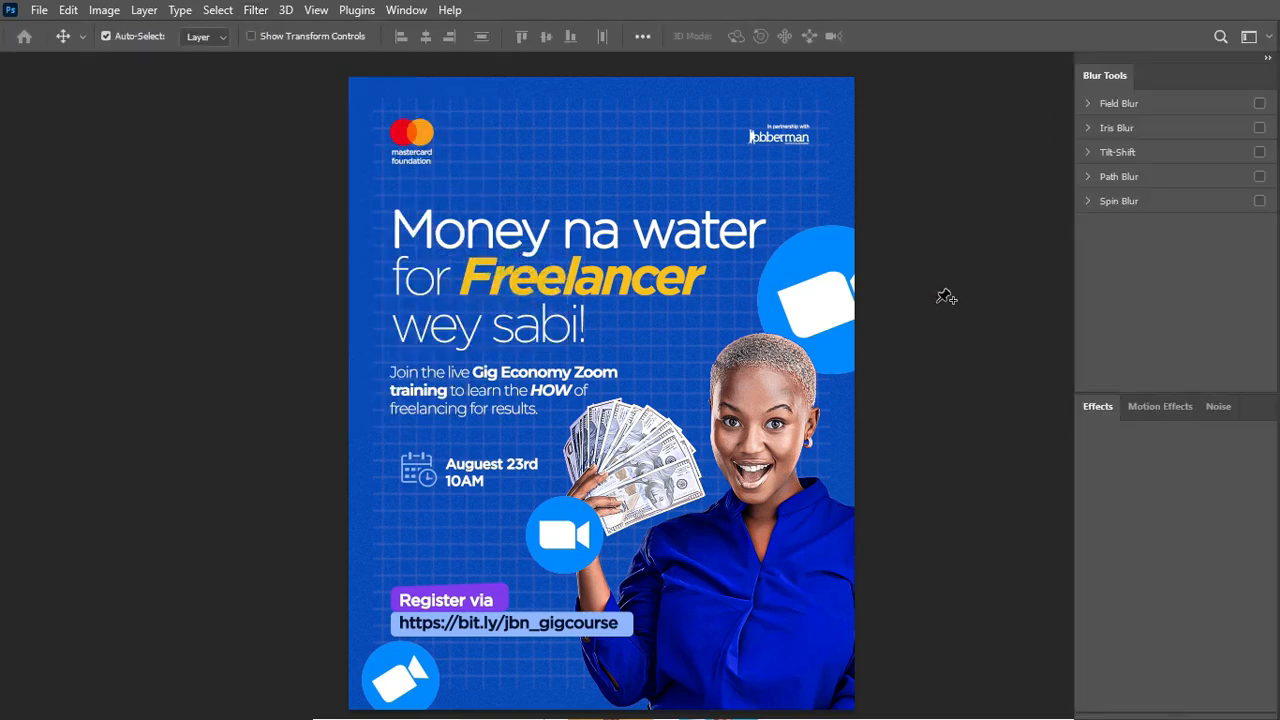
drag(1140, 150, 1164, 150)
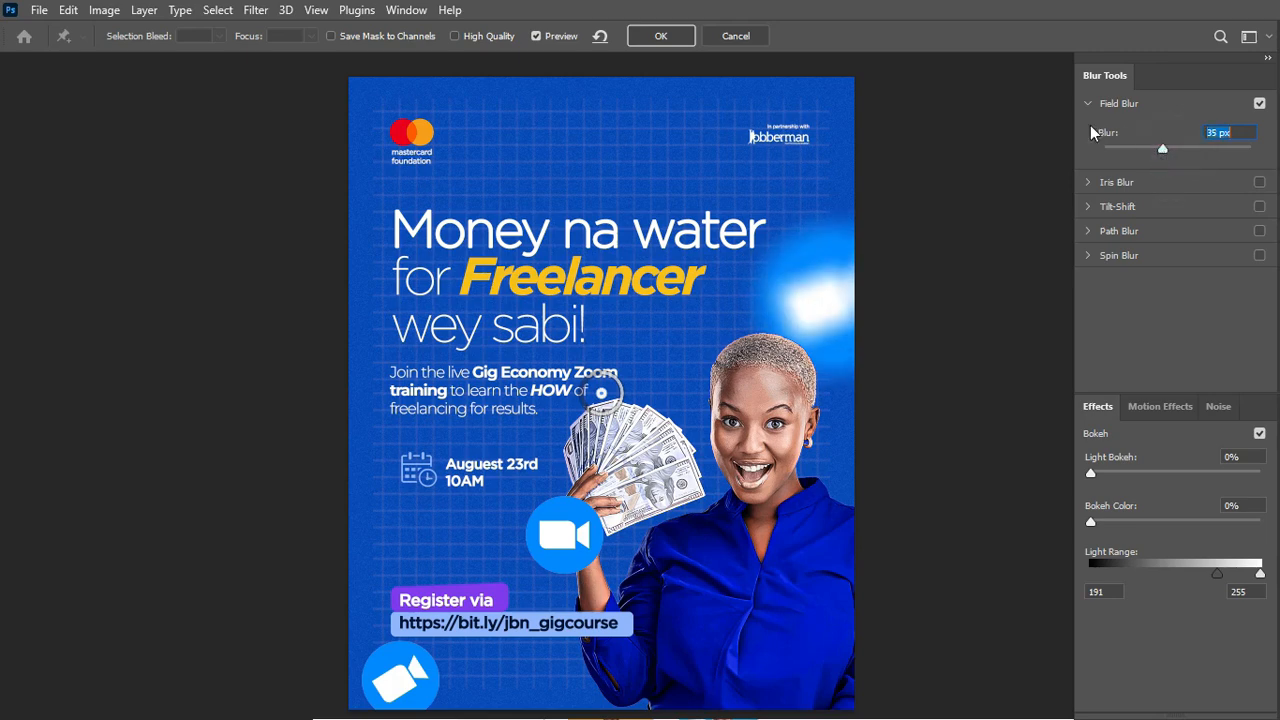
click(662, 37)
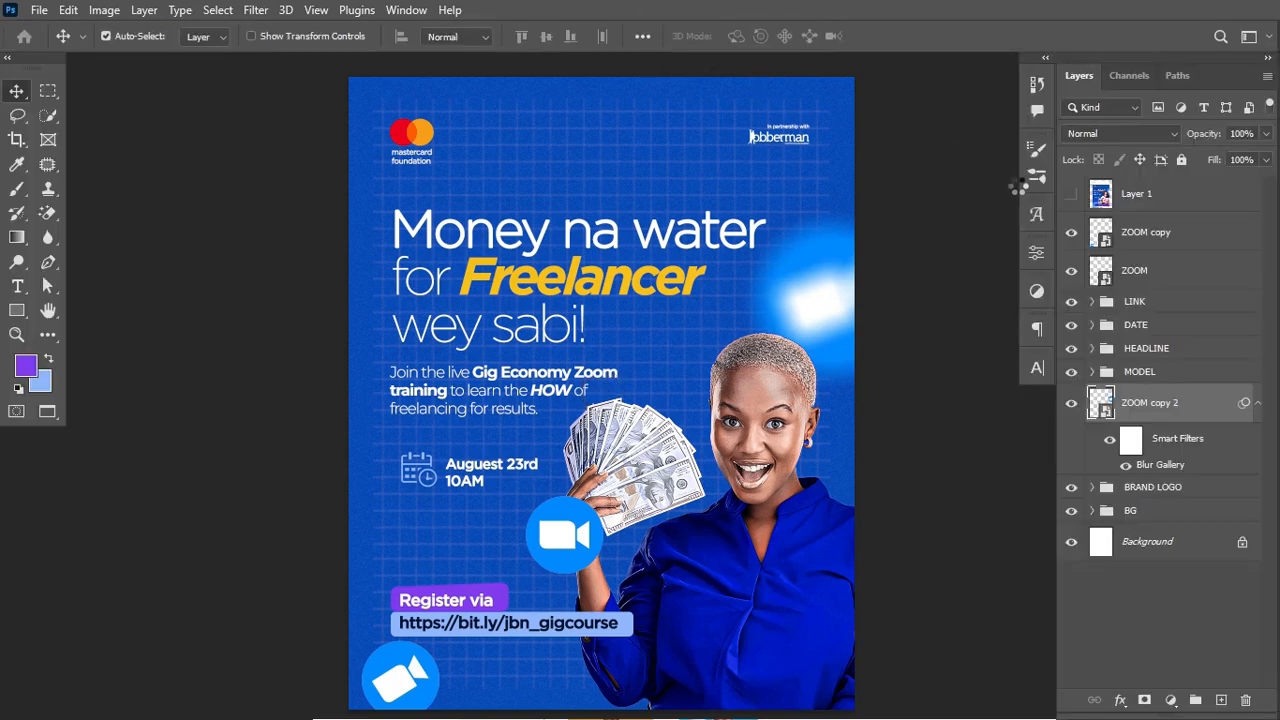
Step: Alt-drag the blur smart filter onto ZOOM copy
click(1259, 403)
key(alt)
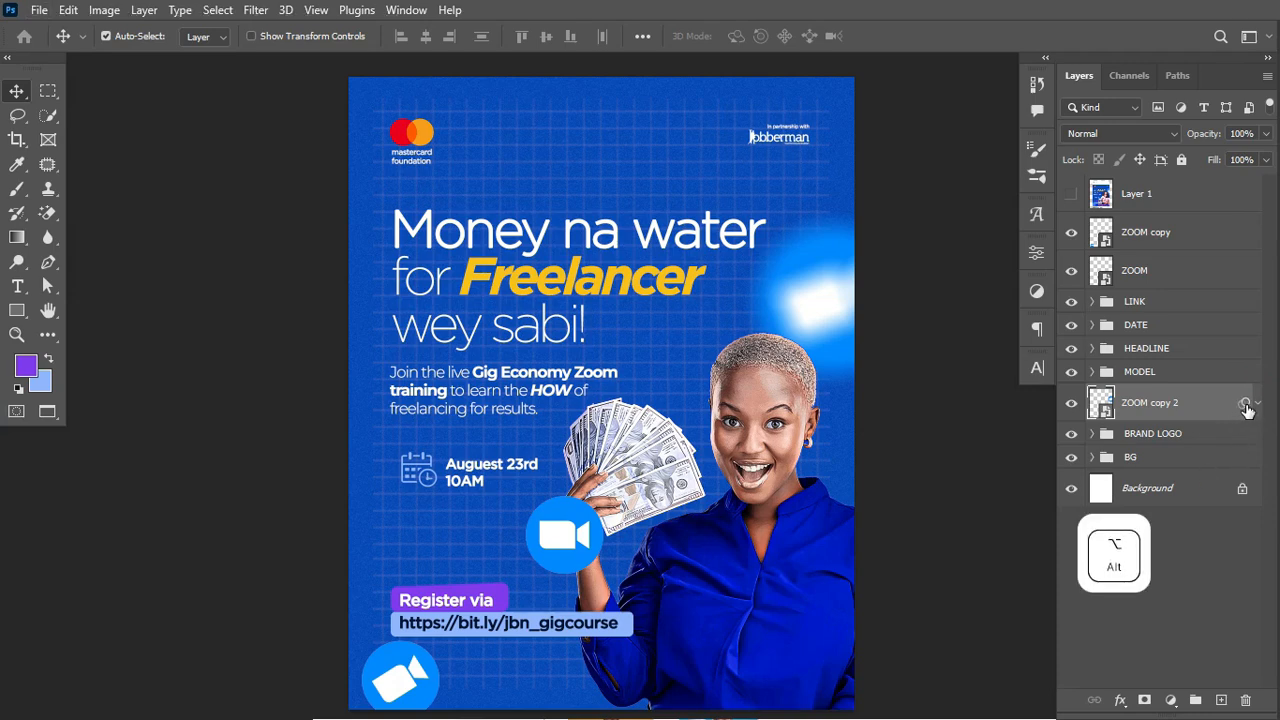
drag(1245, 404, 1246, 243)
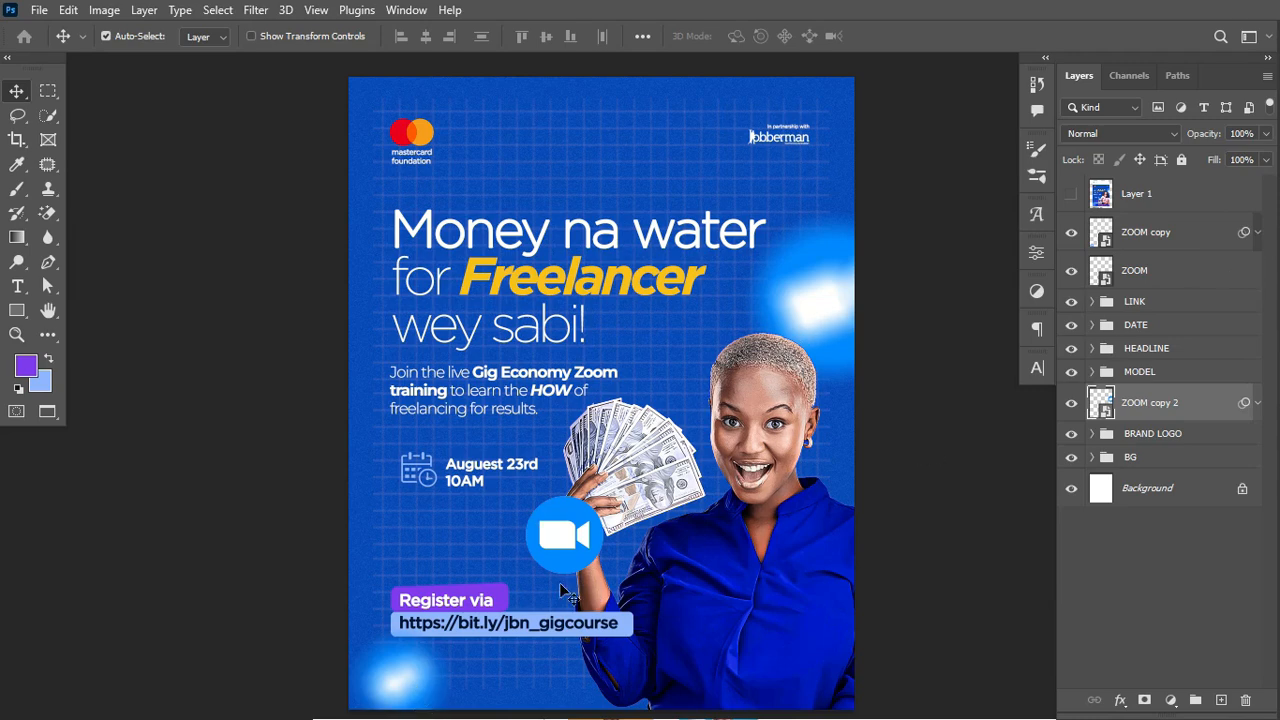
Step: Add a new Layer 2 above ZOOM copy and pick the standard Brush tool
click(1201, 241)
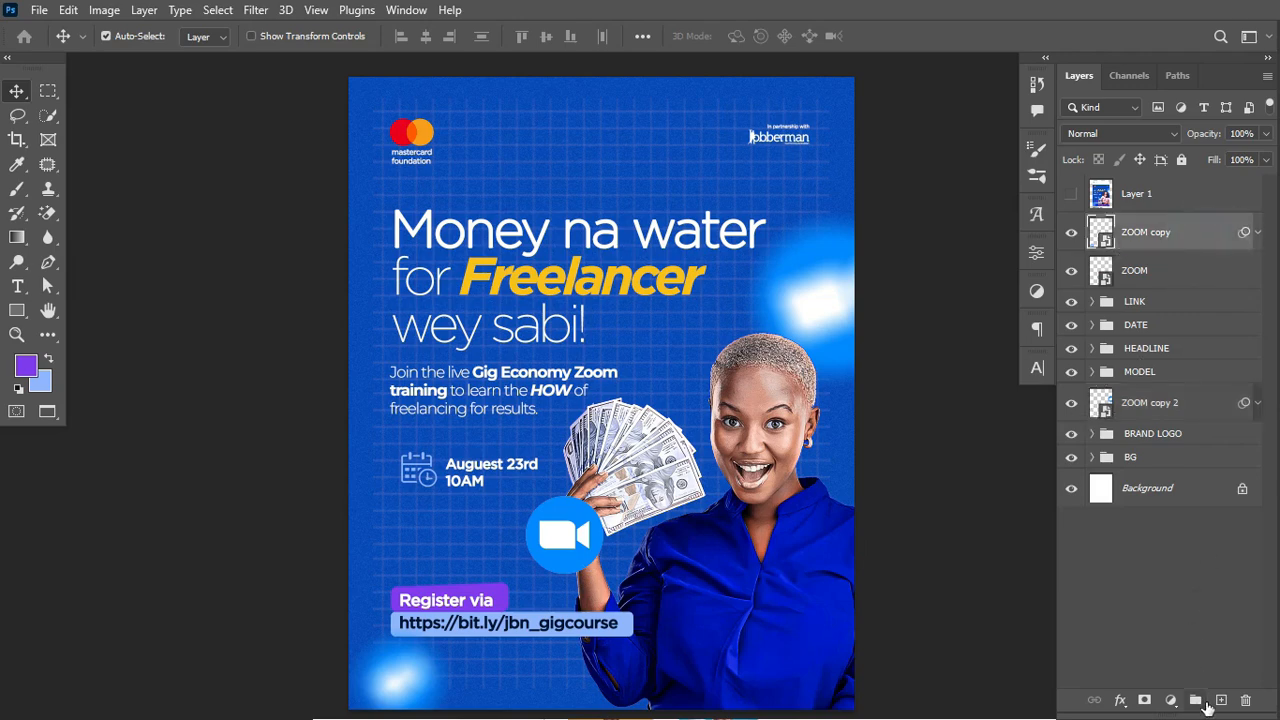
click(1221, 700)
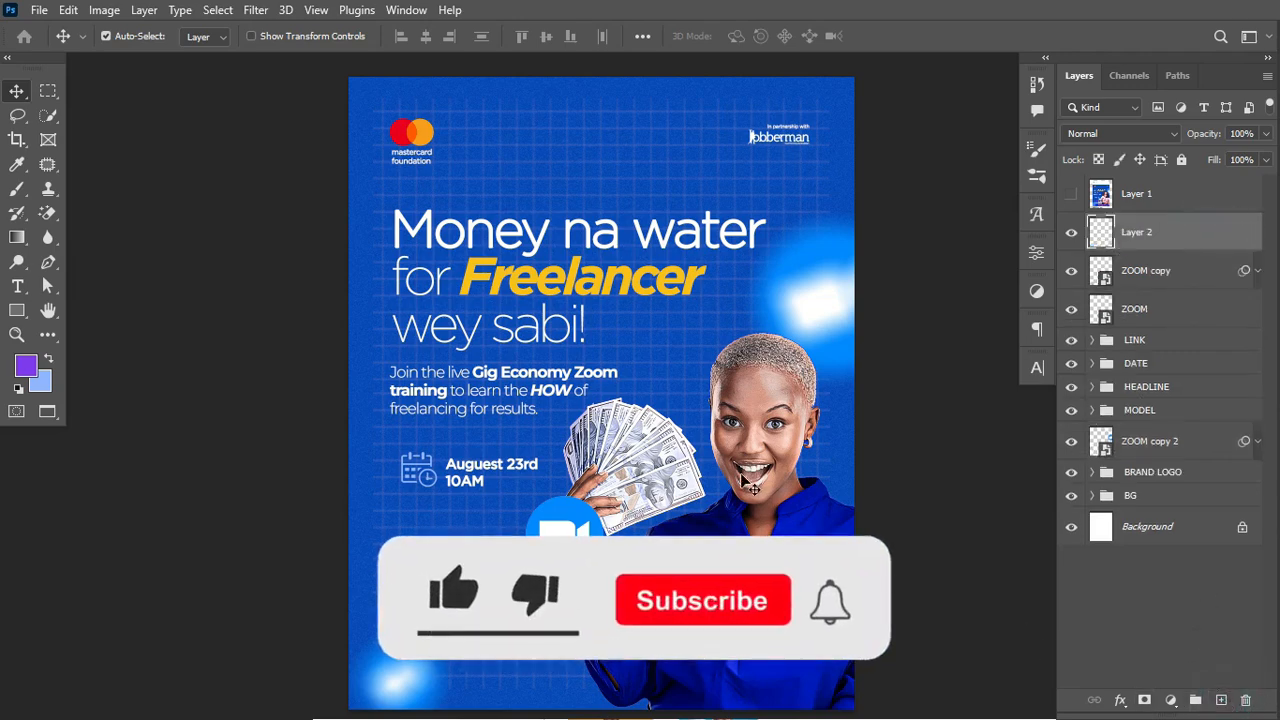
click(17, 188)
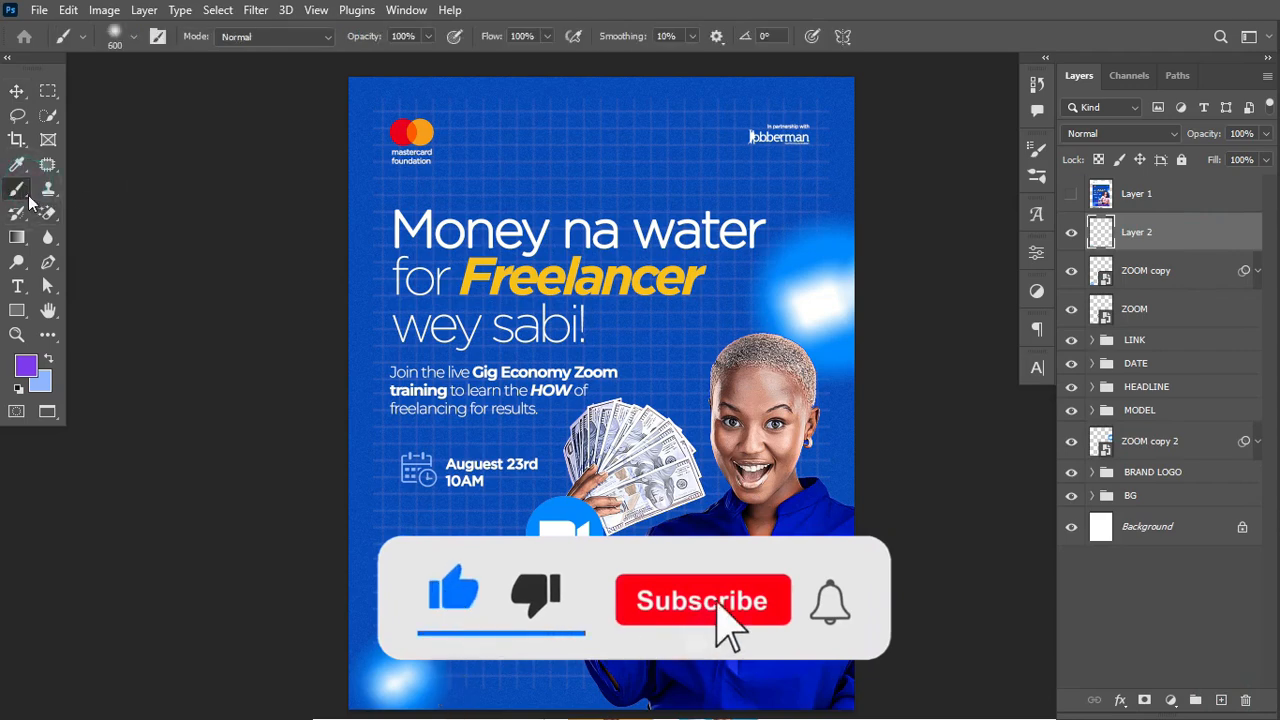
right_click(17, 192)
click(107, 192)
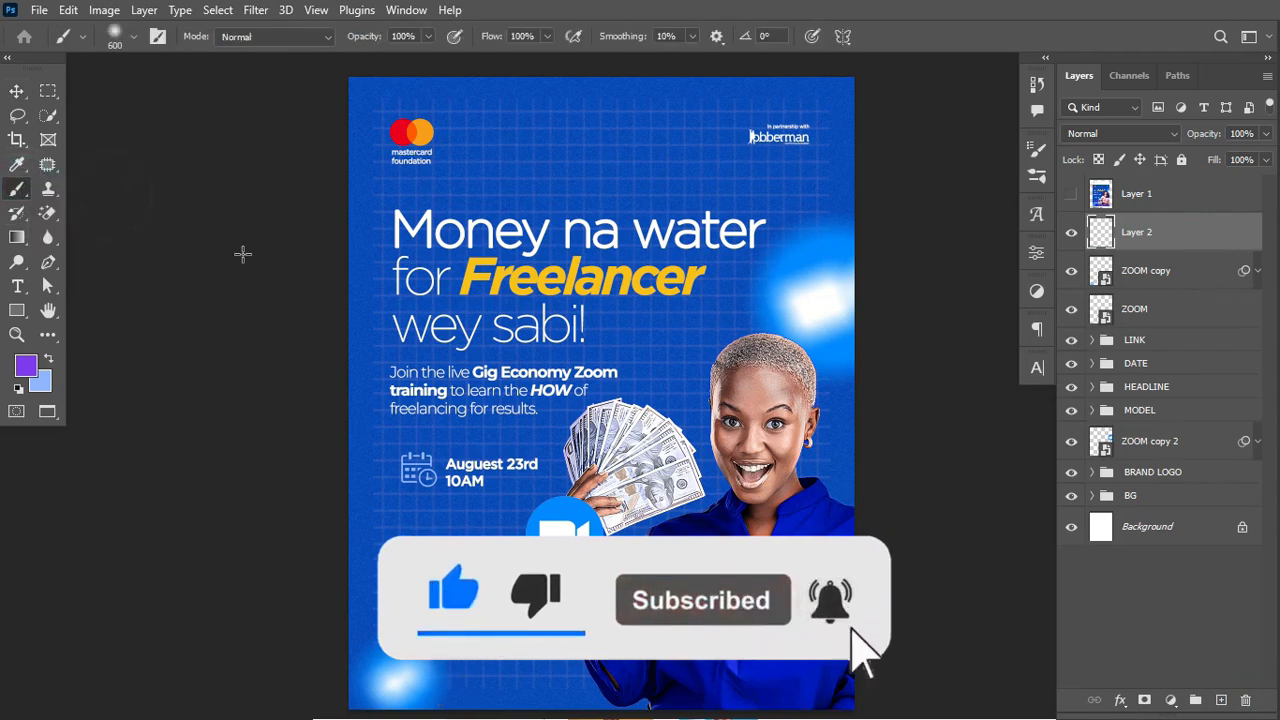
key(Caps_Lock)
key(bracketleft)
key(bracketleft)
key(bracketleft)
key(bracketleft)
key(bracketleft)
key(bracketleft)
key(bracketleft)
key(bracketleft)
key(bracketleft)
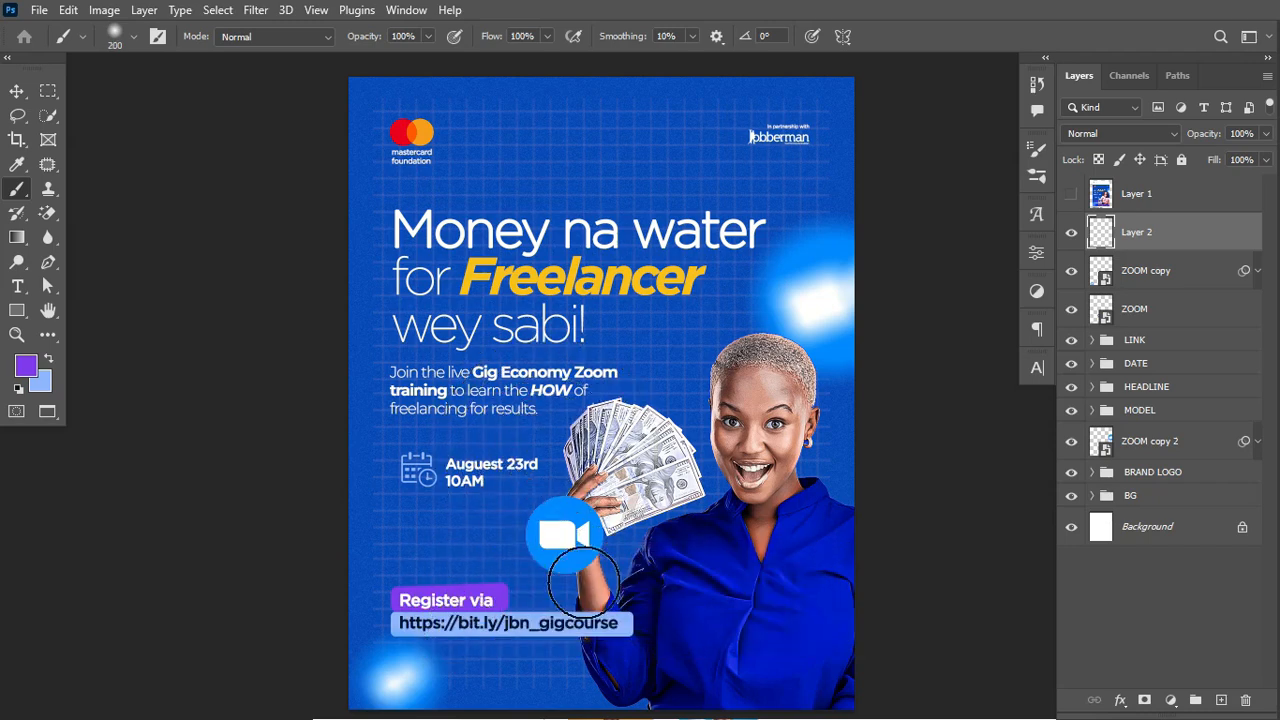
Step: Sample the Zoom icon's blue, set brush size 400, and lower Layer 2 opacity to 46%
key(alt)
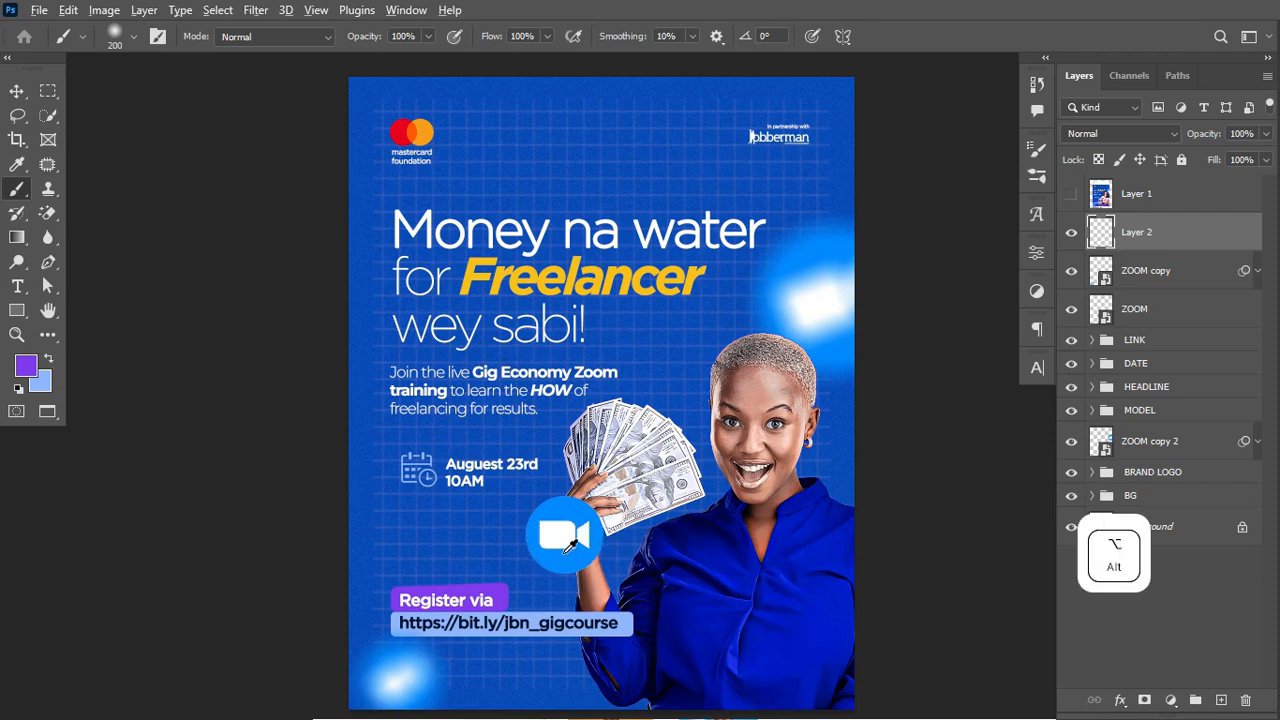
alt+click(562, 553)
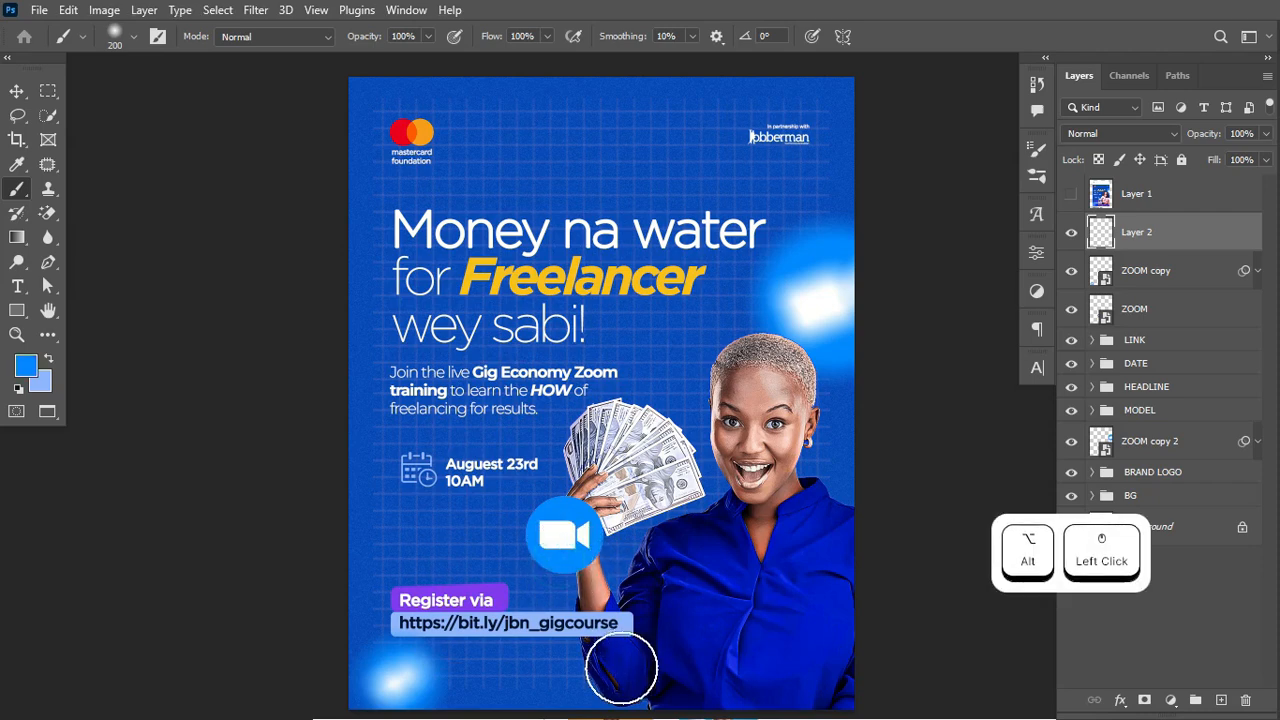
key(bracketright)
key(bracketright)
key(bracketright)
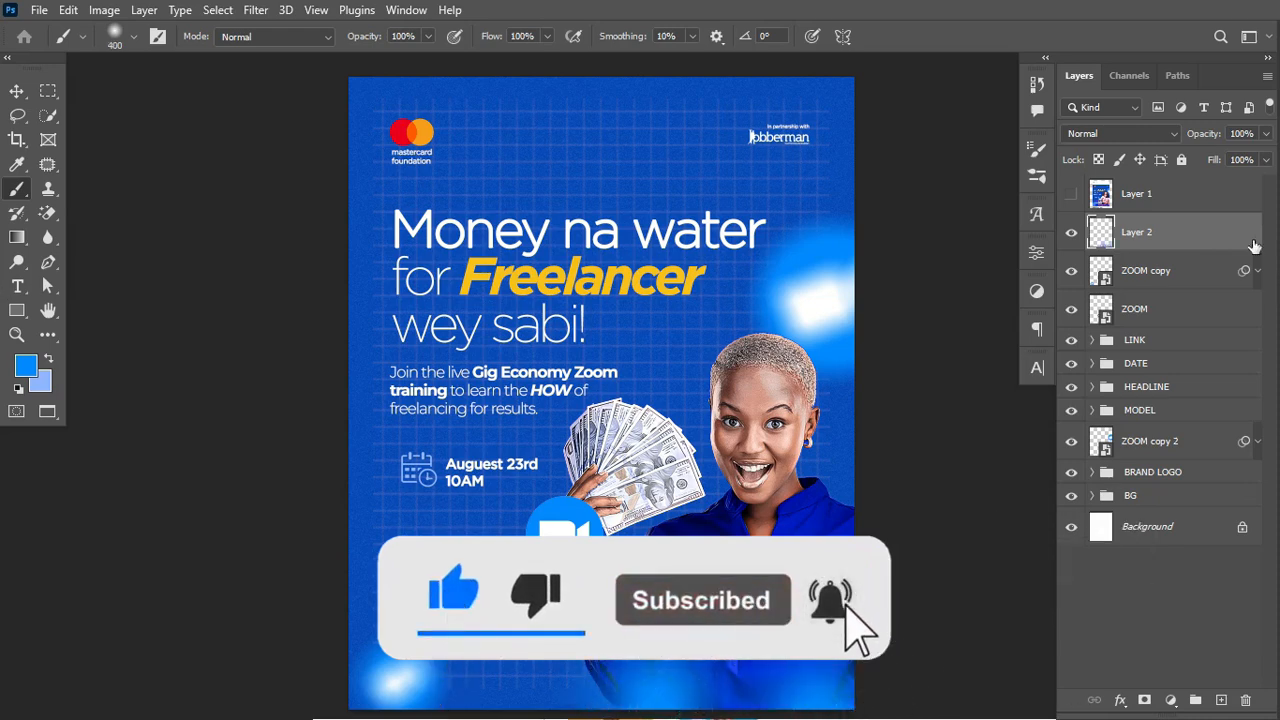
mouse_move(1204, 138)
mouse_down()
mouse_move(1169, 142)
mouse_move(1207, 139)
mouse_up()
click(1071, 193)
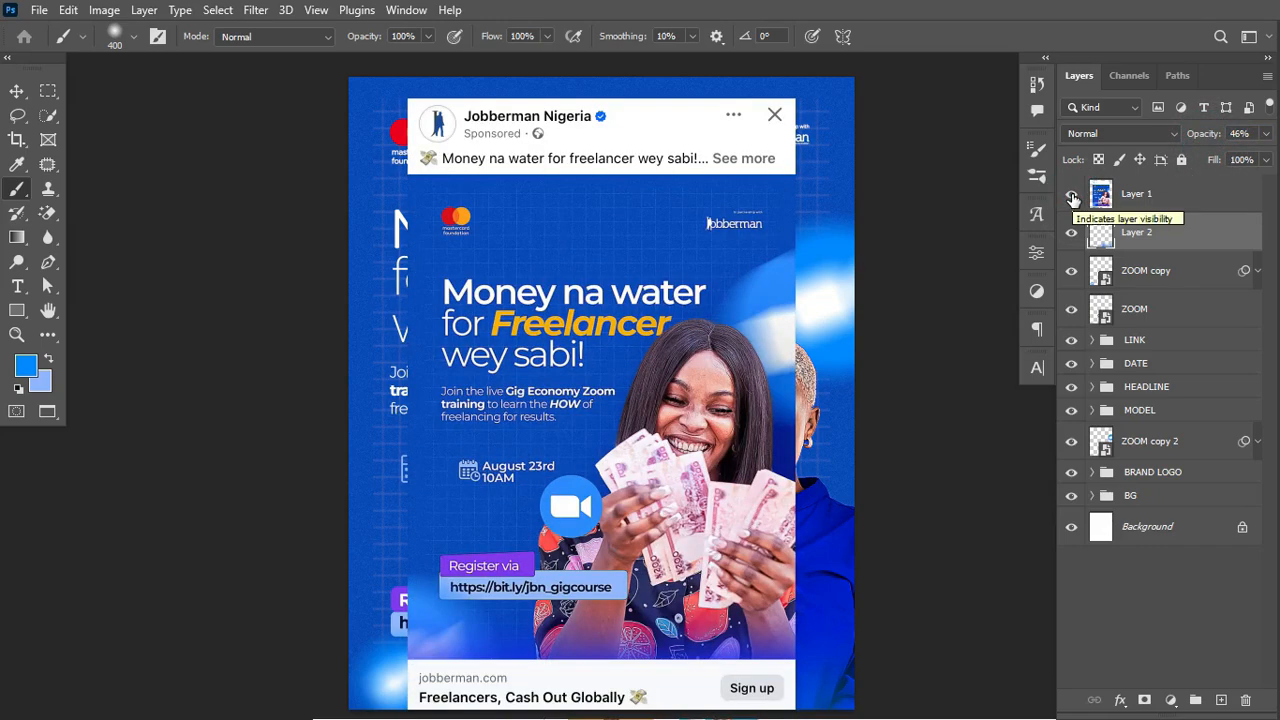
click(1072, 196)
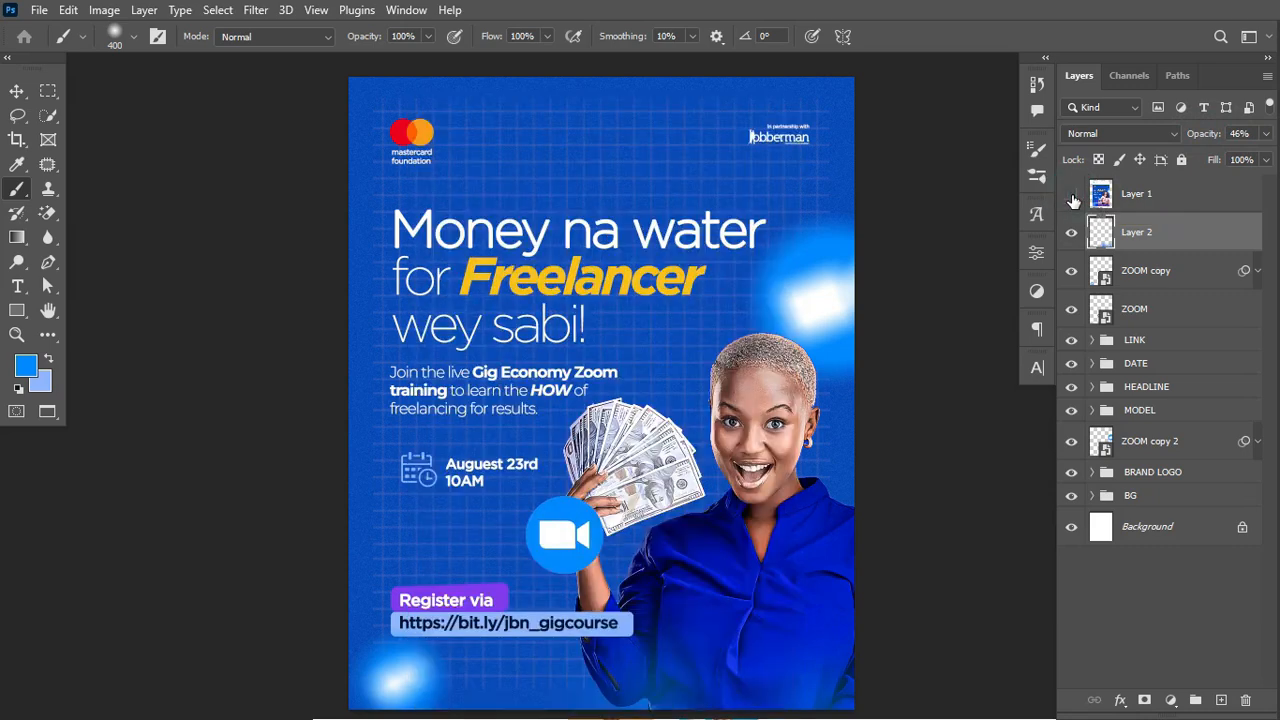